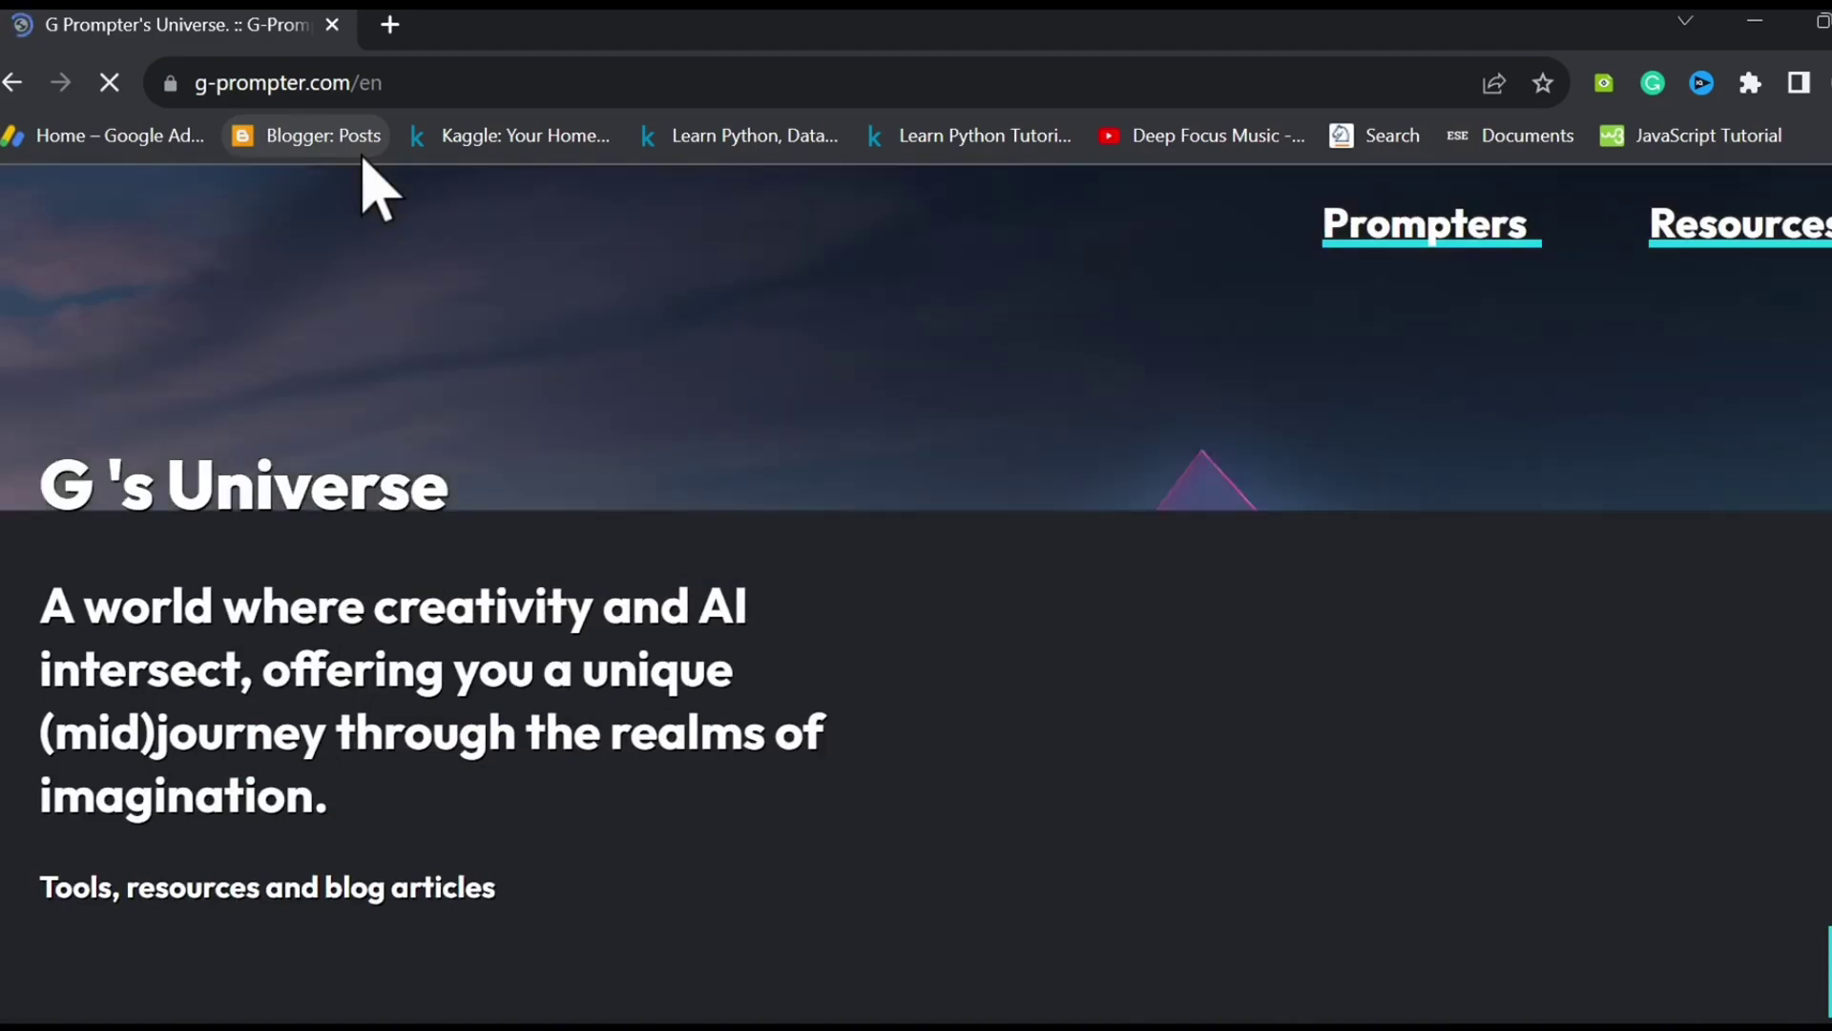
Step: Scroll the g-prompter.com homepage to the Text-2-Image Prompters section
scroll(1432, 749, down, 10)
scroll(1437, 754, down, 1)
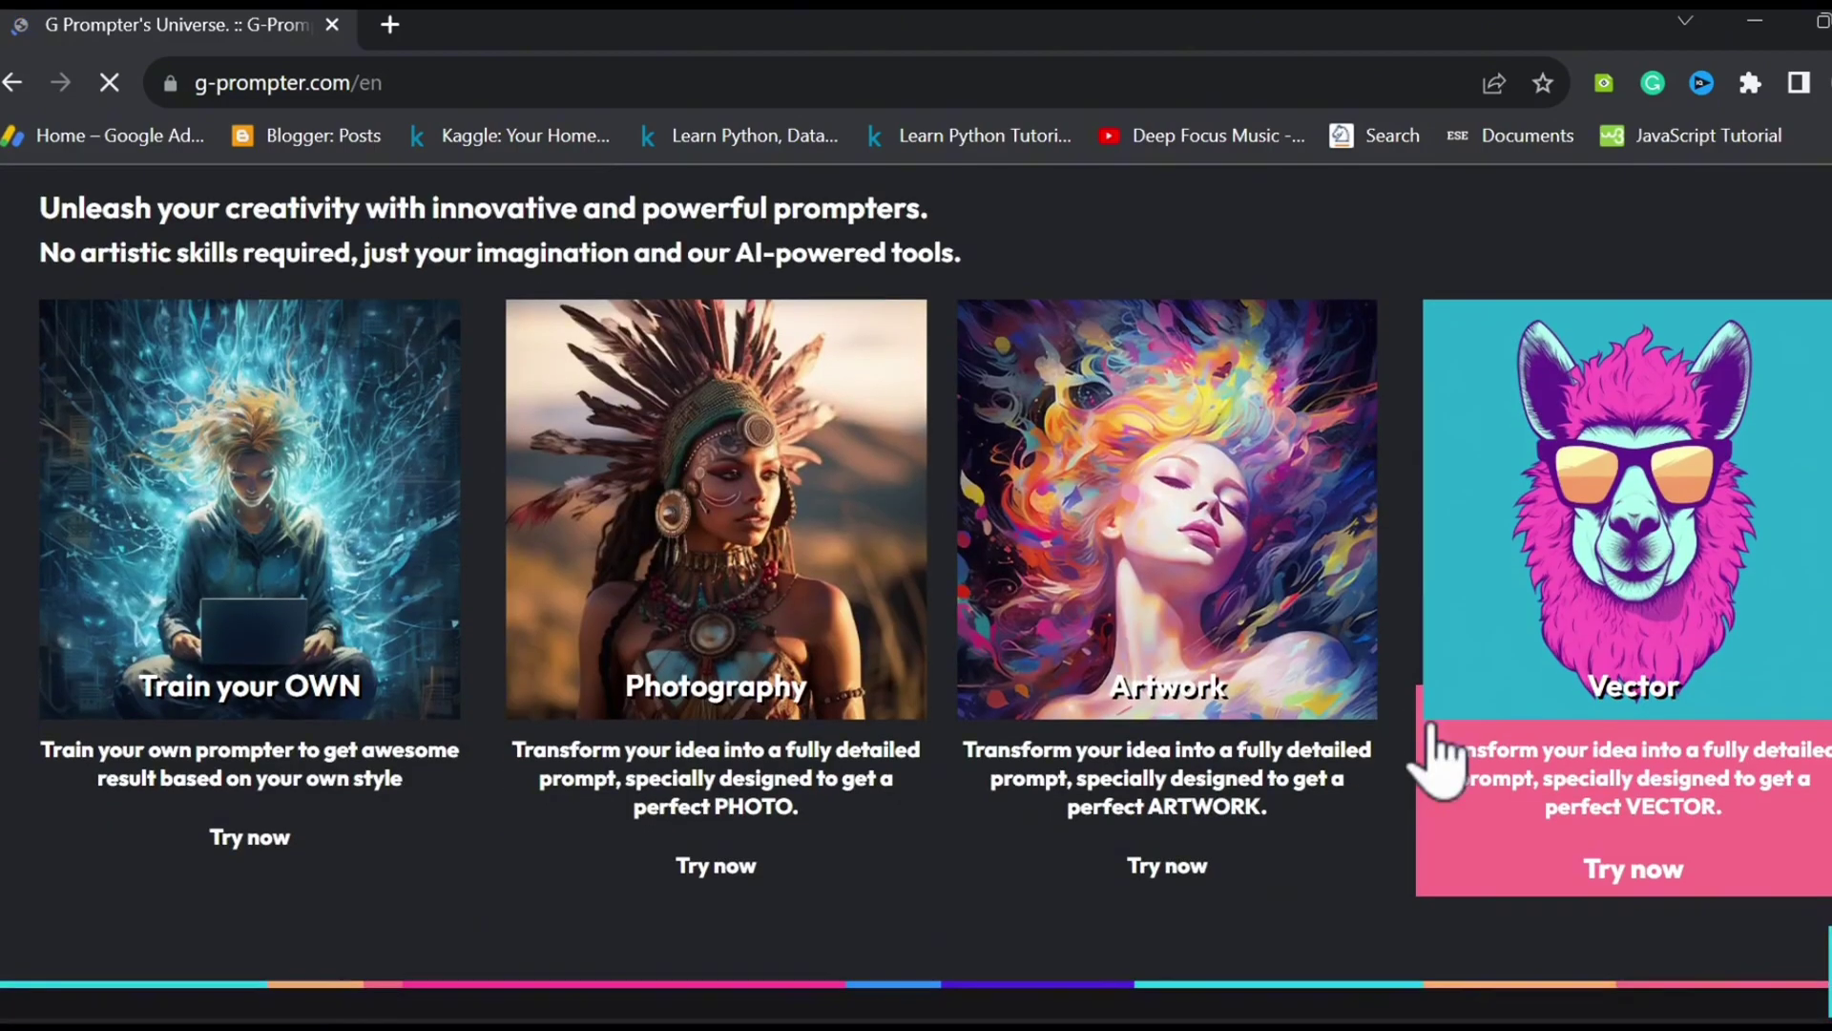
scroll(1439, 760, down, 4)
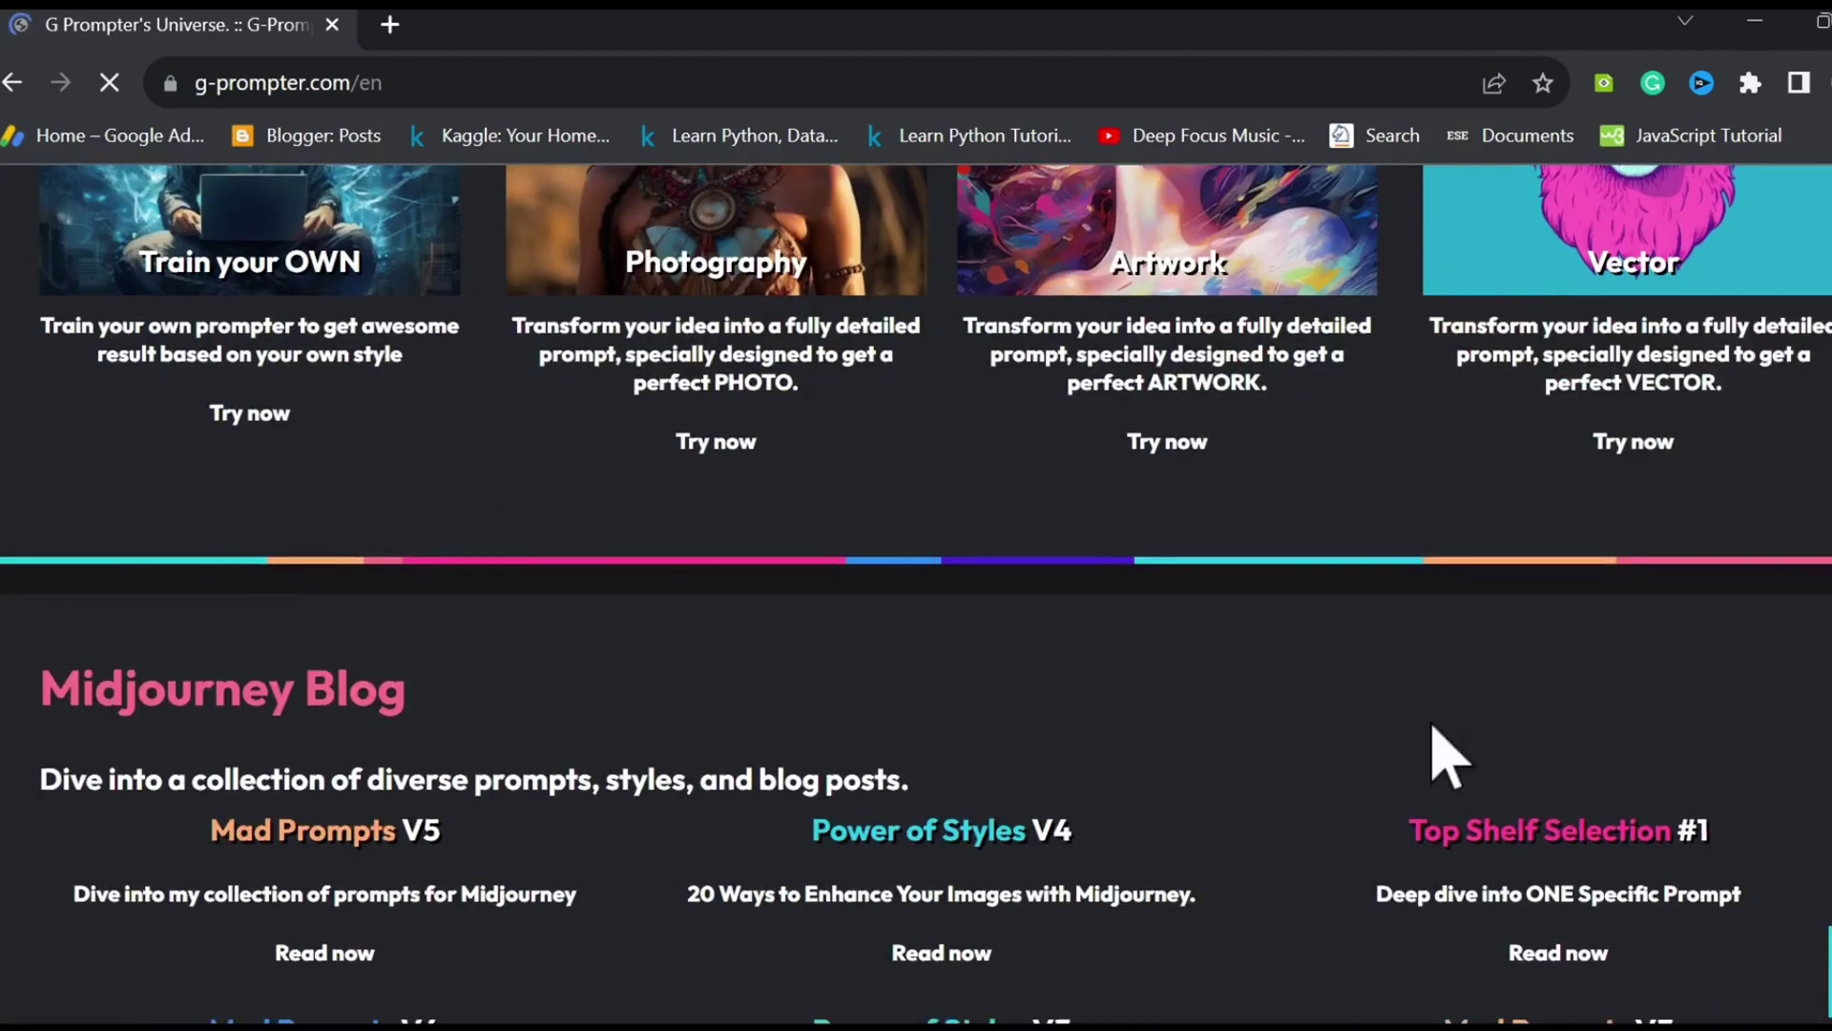
scroll(1437, 754, up, 4)
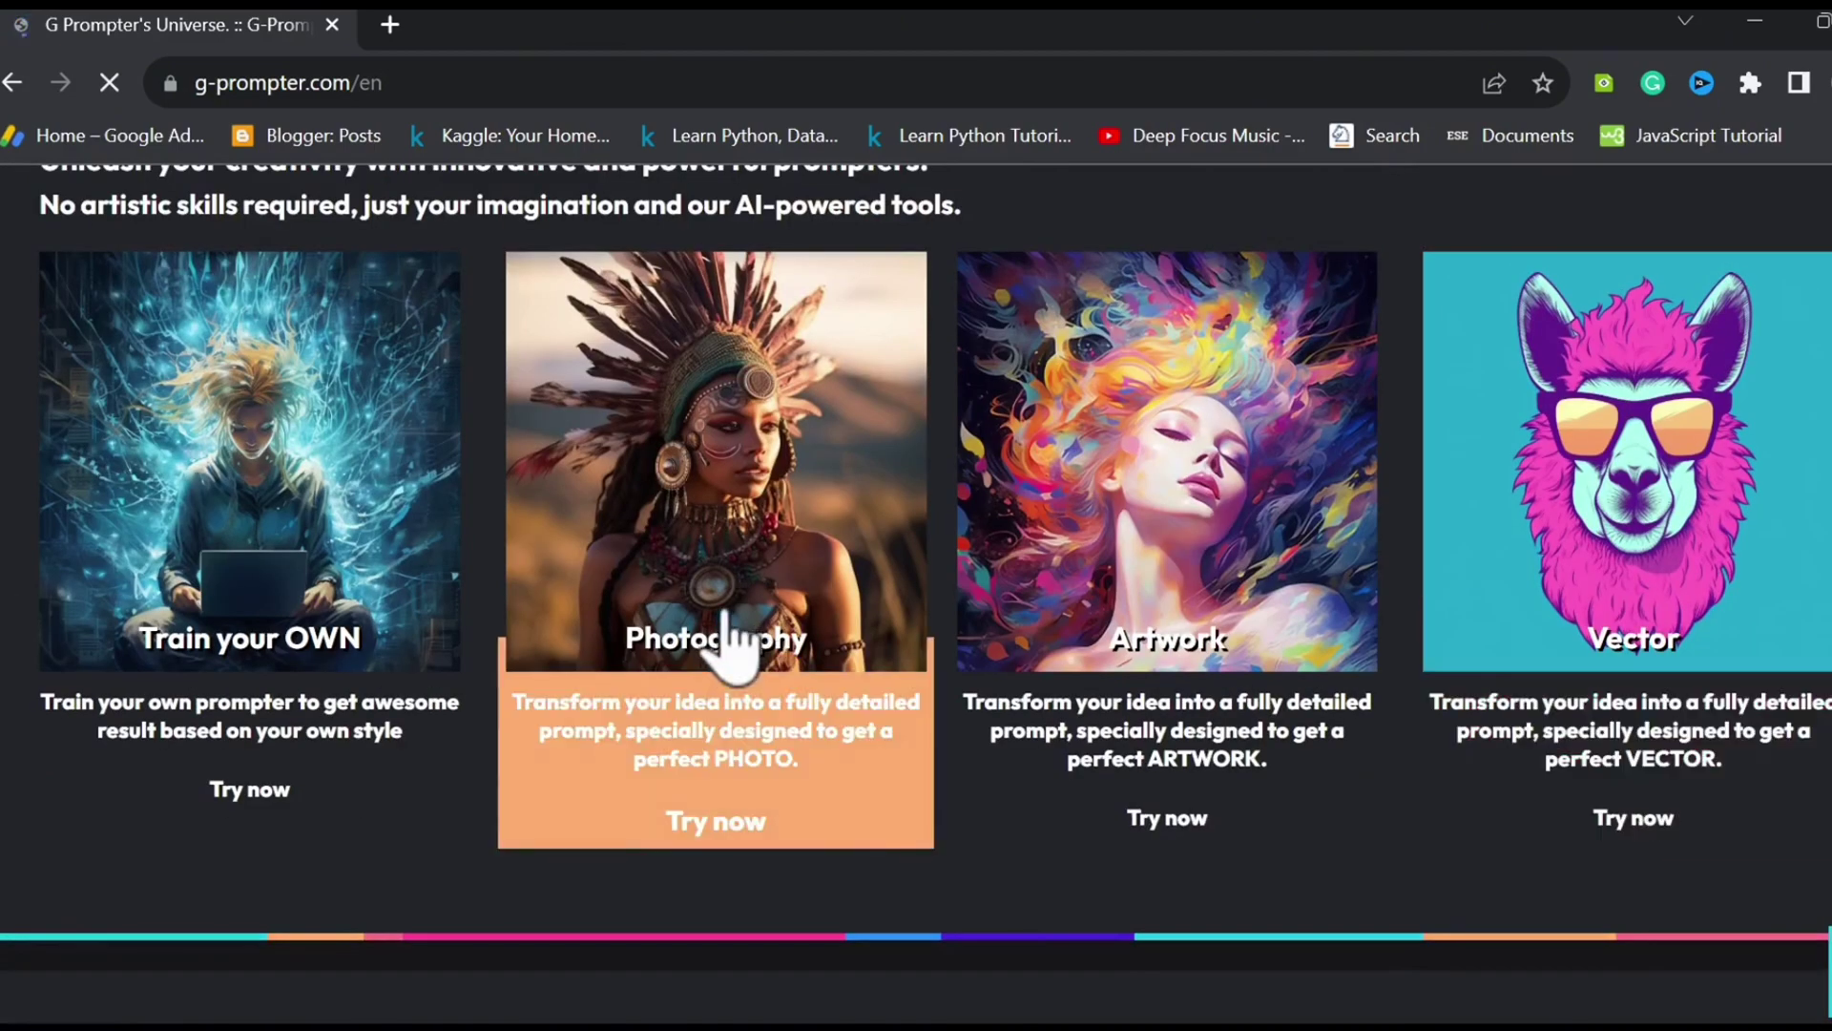
scroll(1338, 585, up, 3)
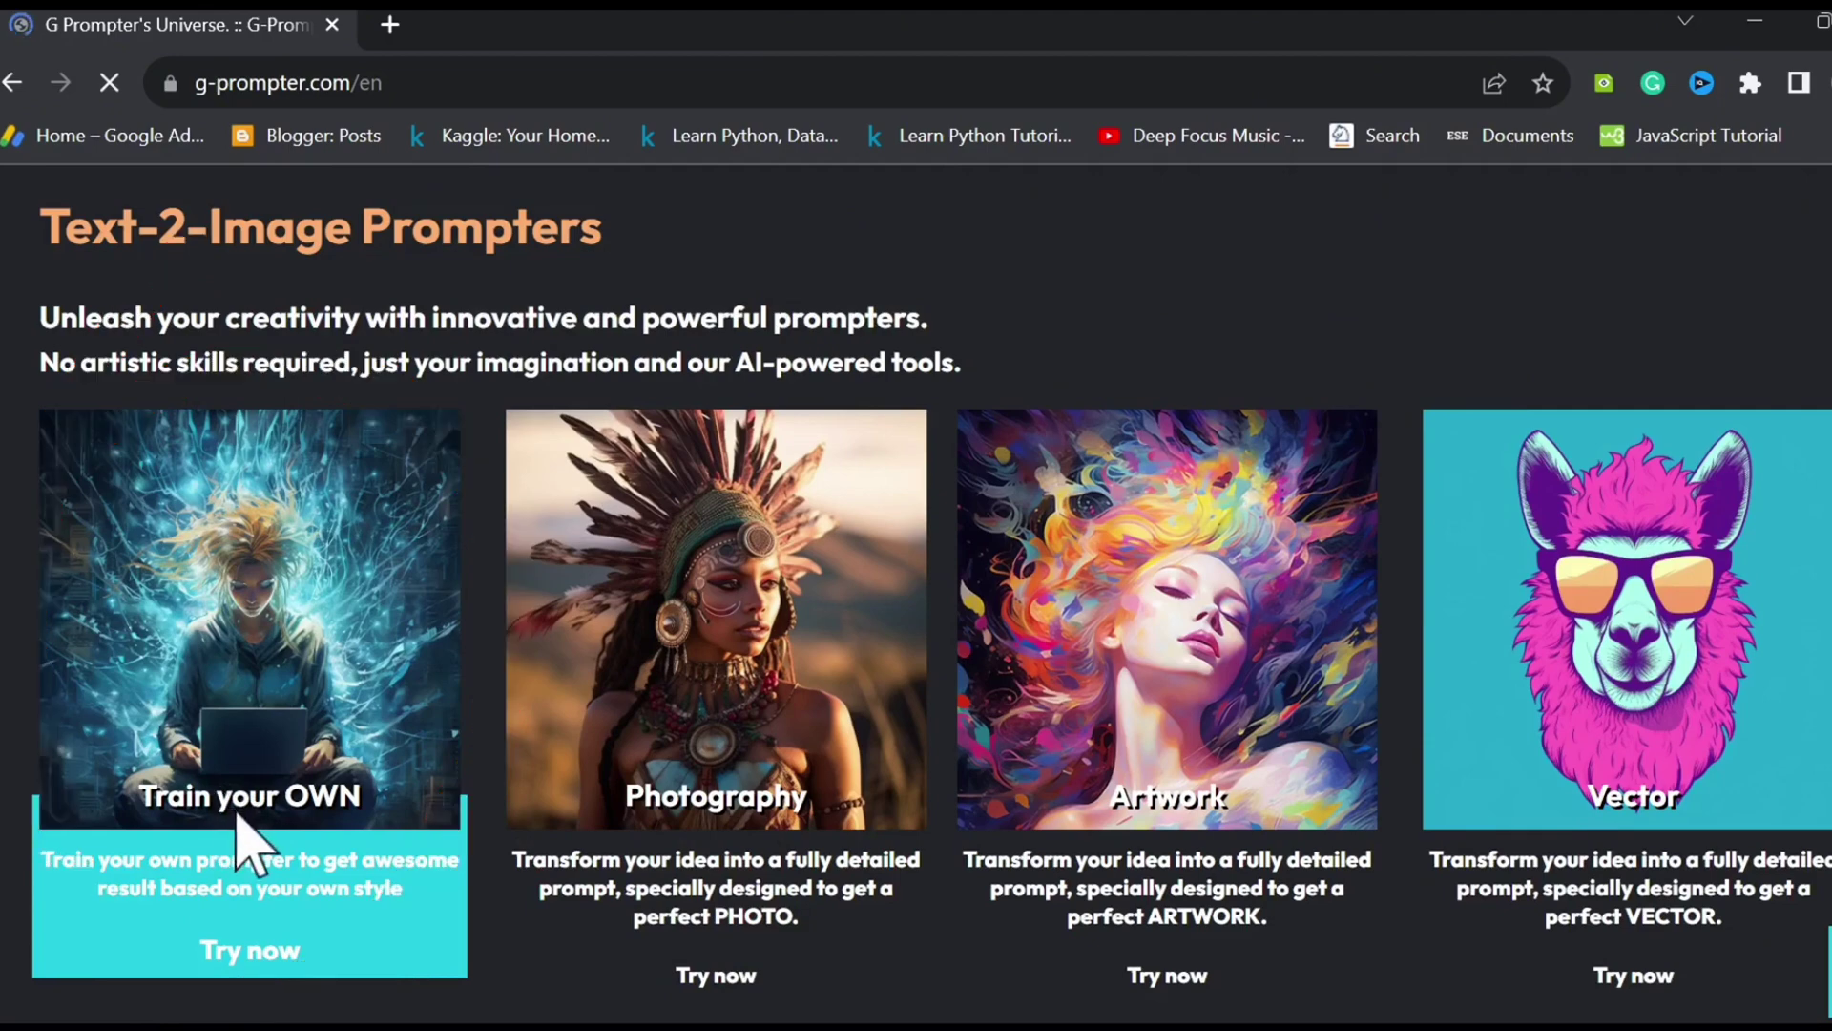
scroll(714, 798, down, 3)
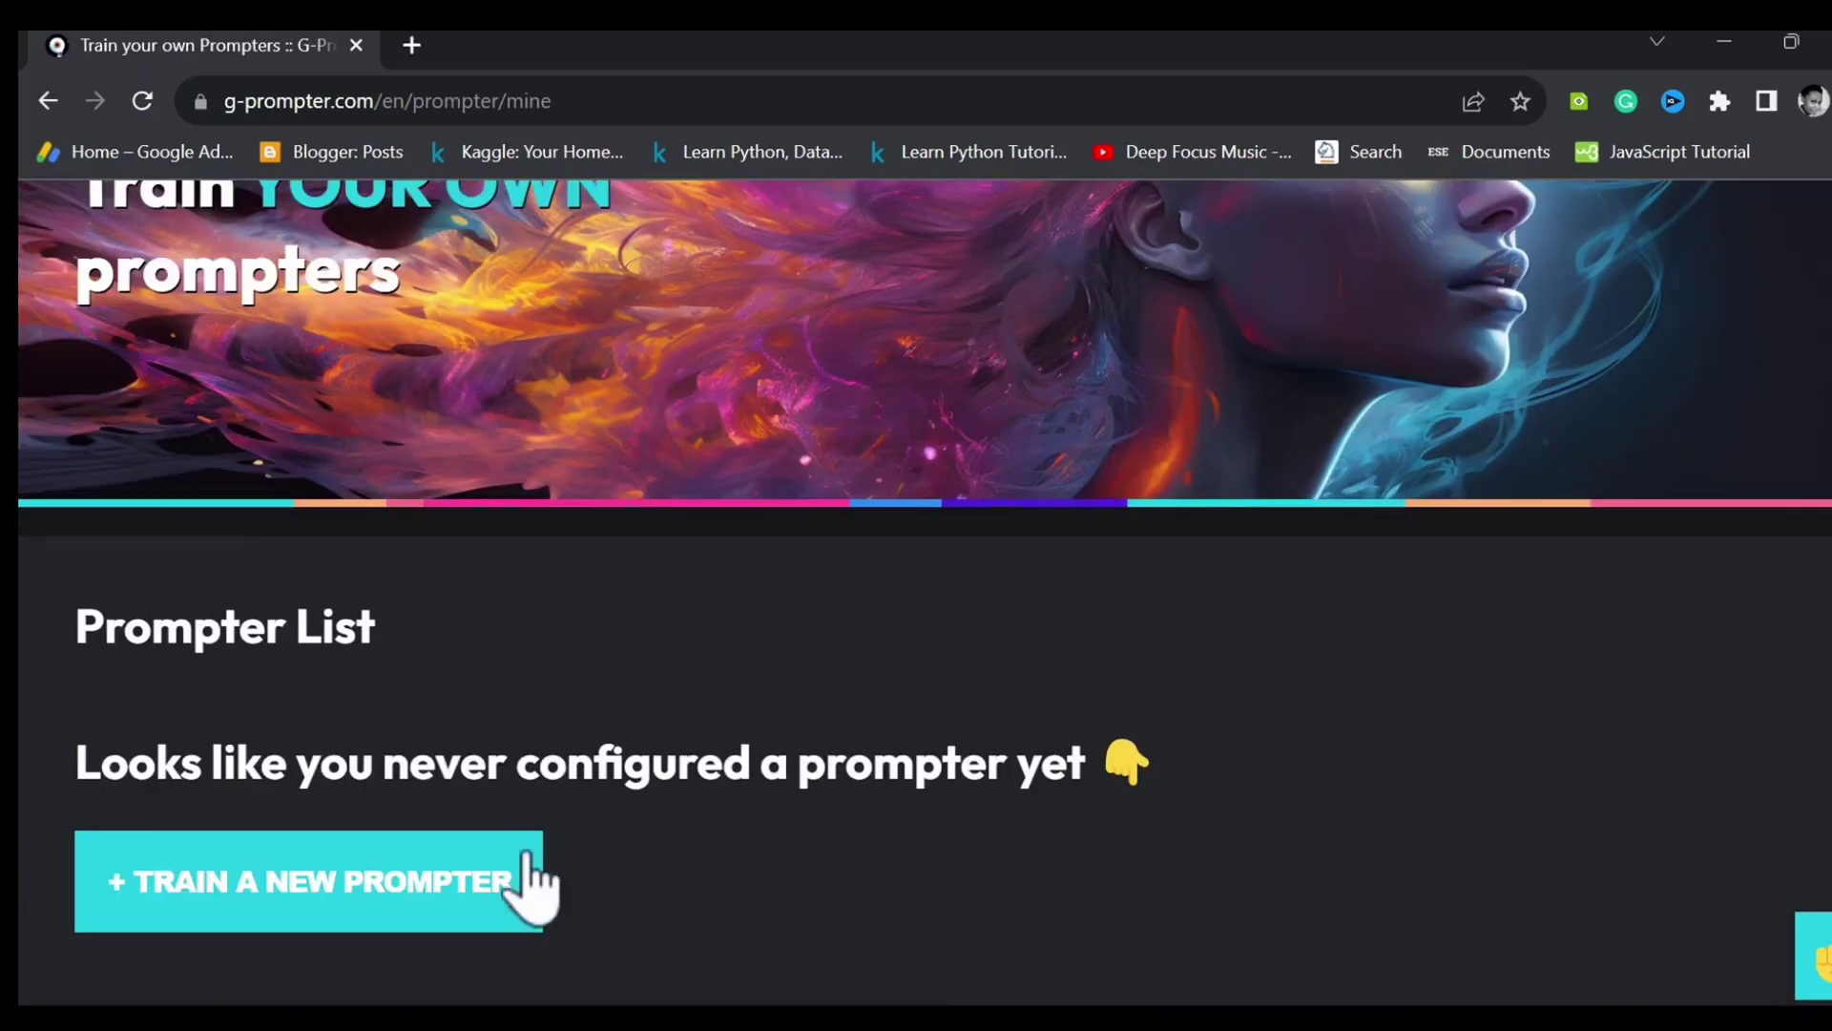
Step: Start a new prompter and enter 'Game Characters' in the Prompter NAME field
click(490, 902)
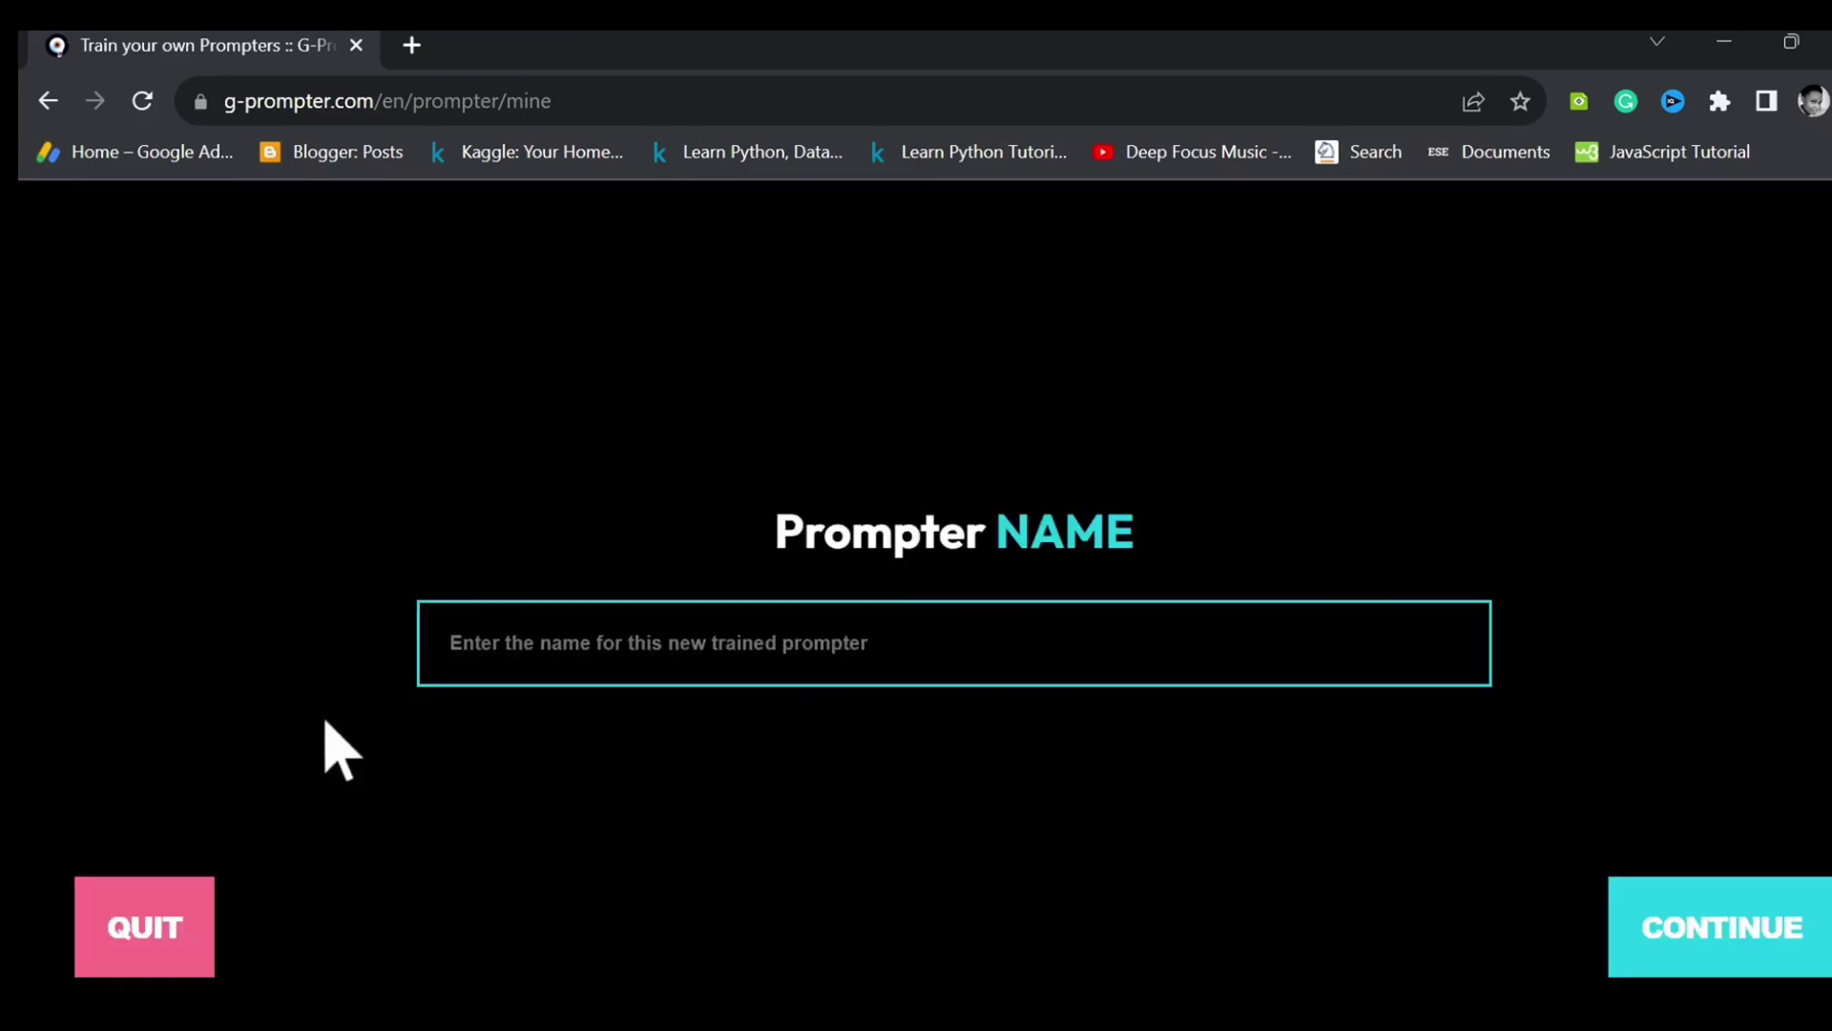
click(589, 640)
text(Game)
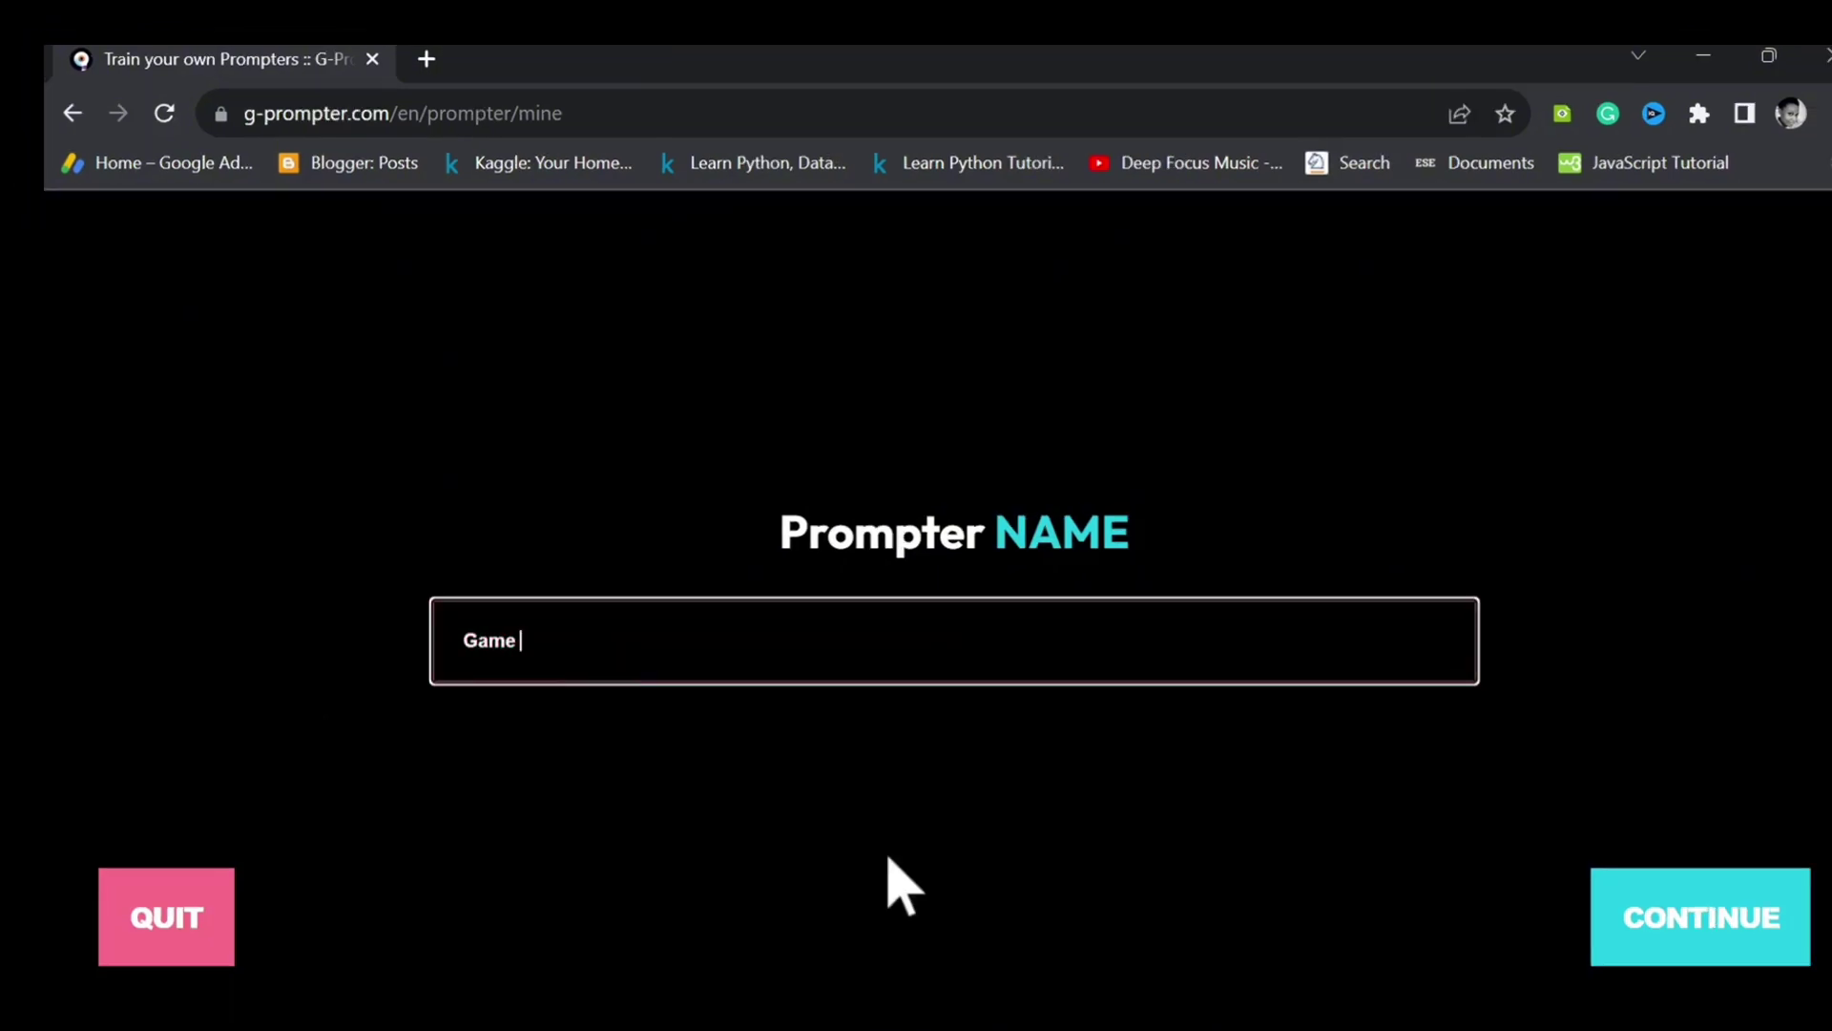
text( Characters)
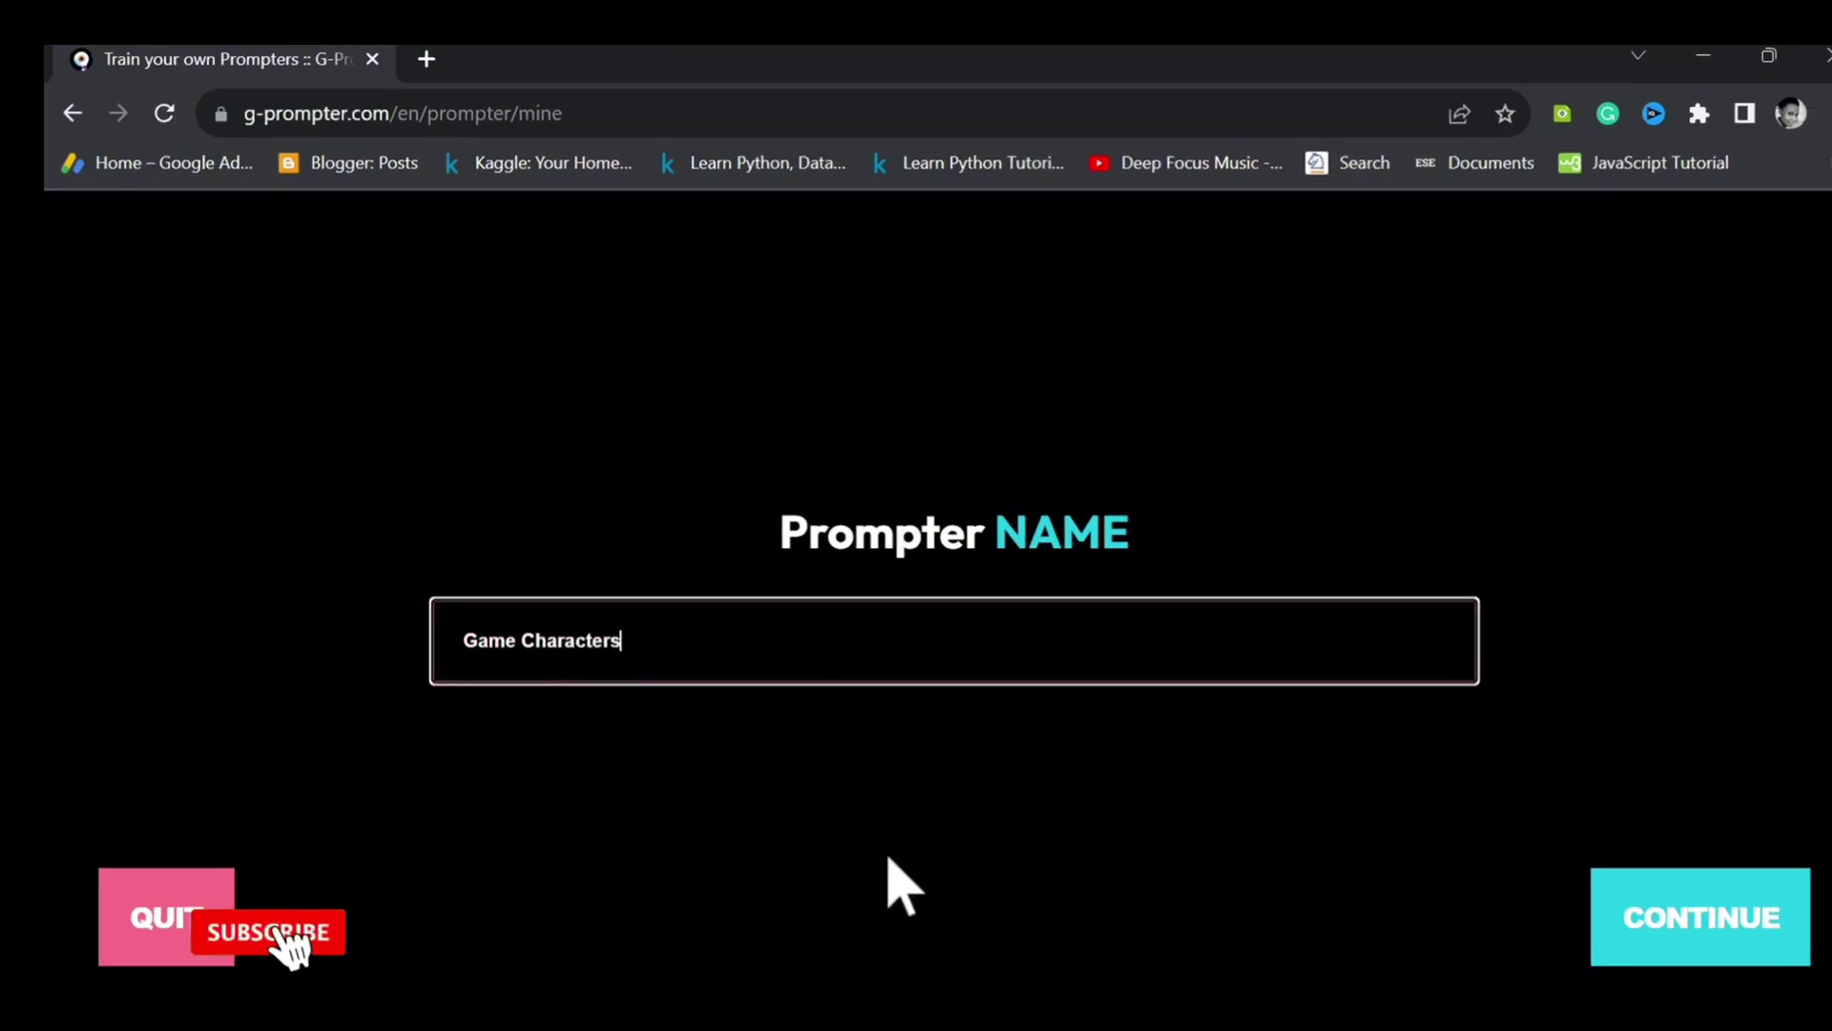
Step: Confirm the name and choose the ALL Combined category card
click(1732, 940)
scroll(1780, 664, down, 3)
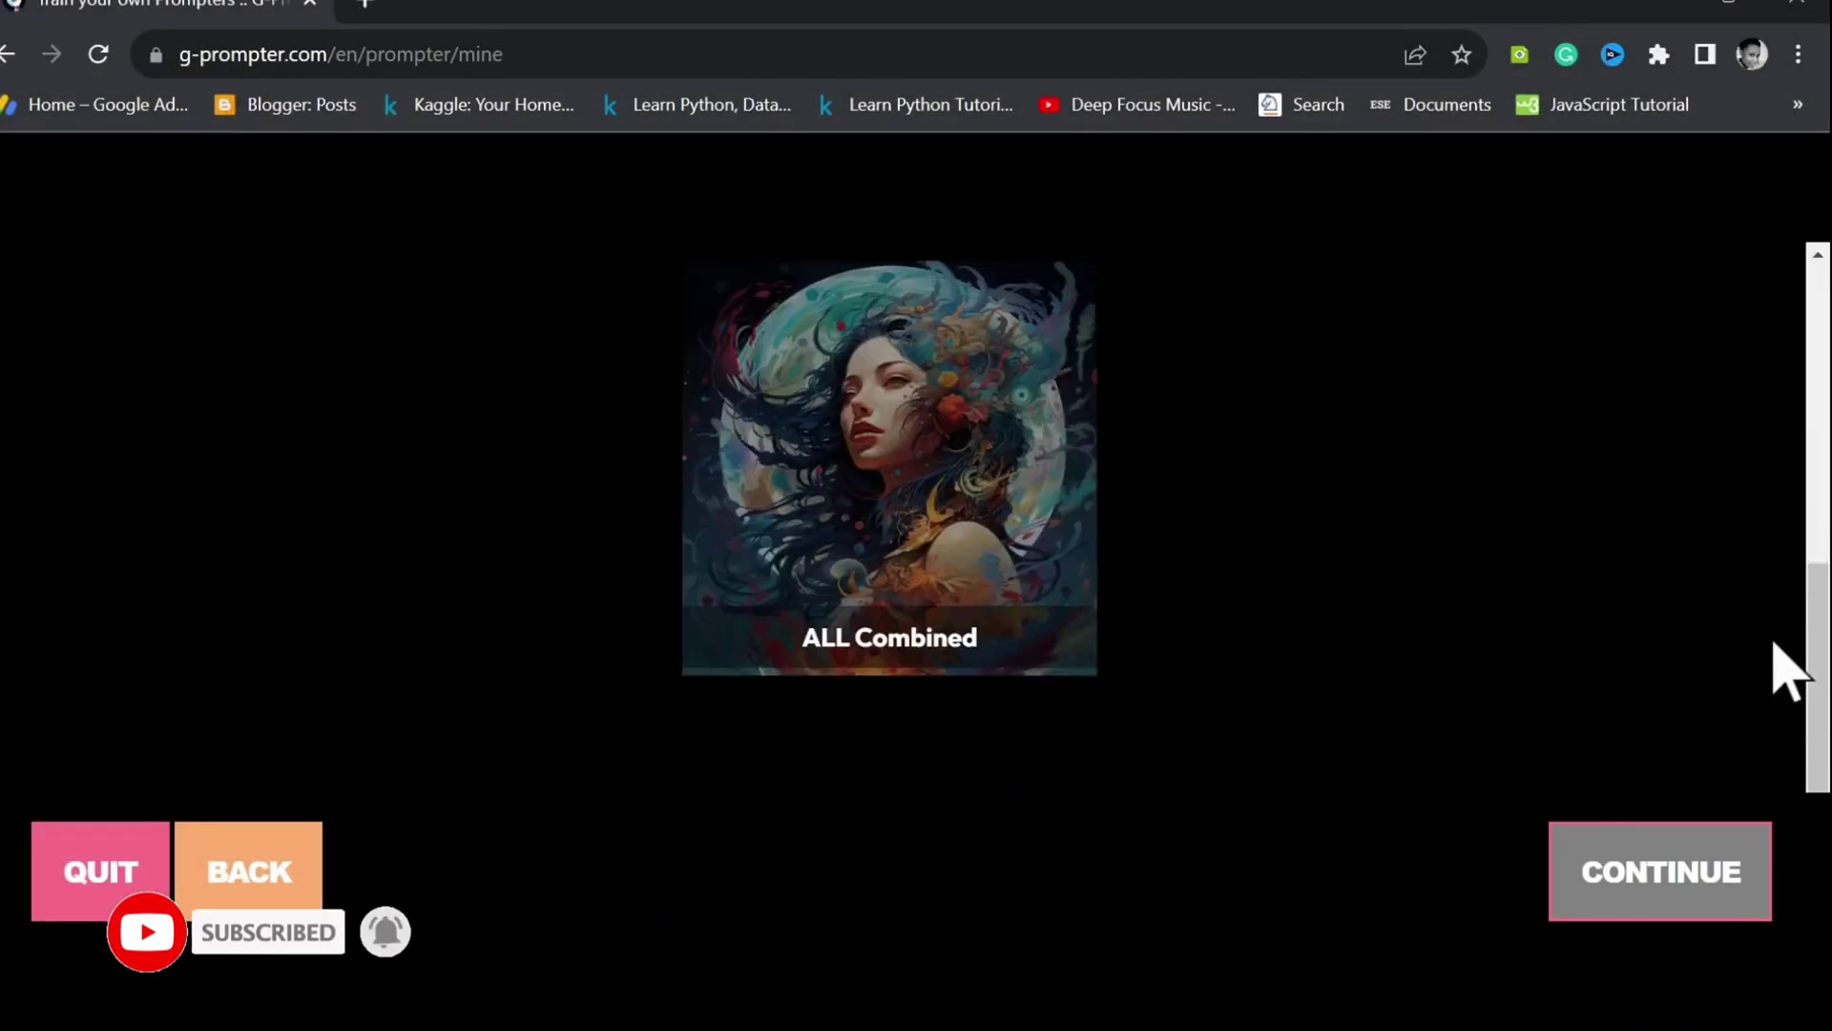
scroll(1785, 668, up, 5)
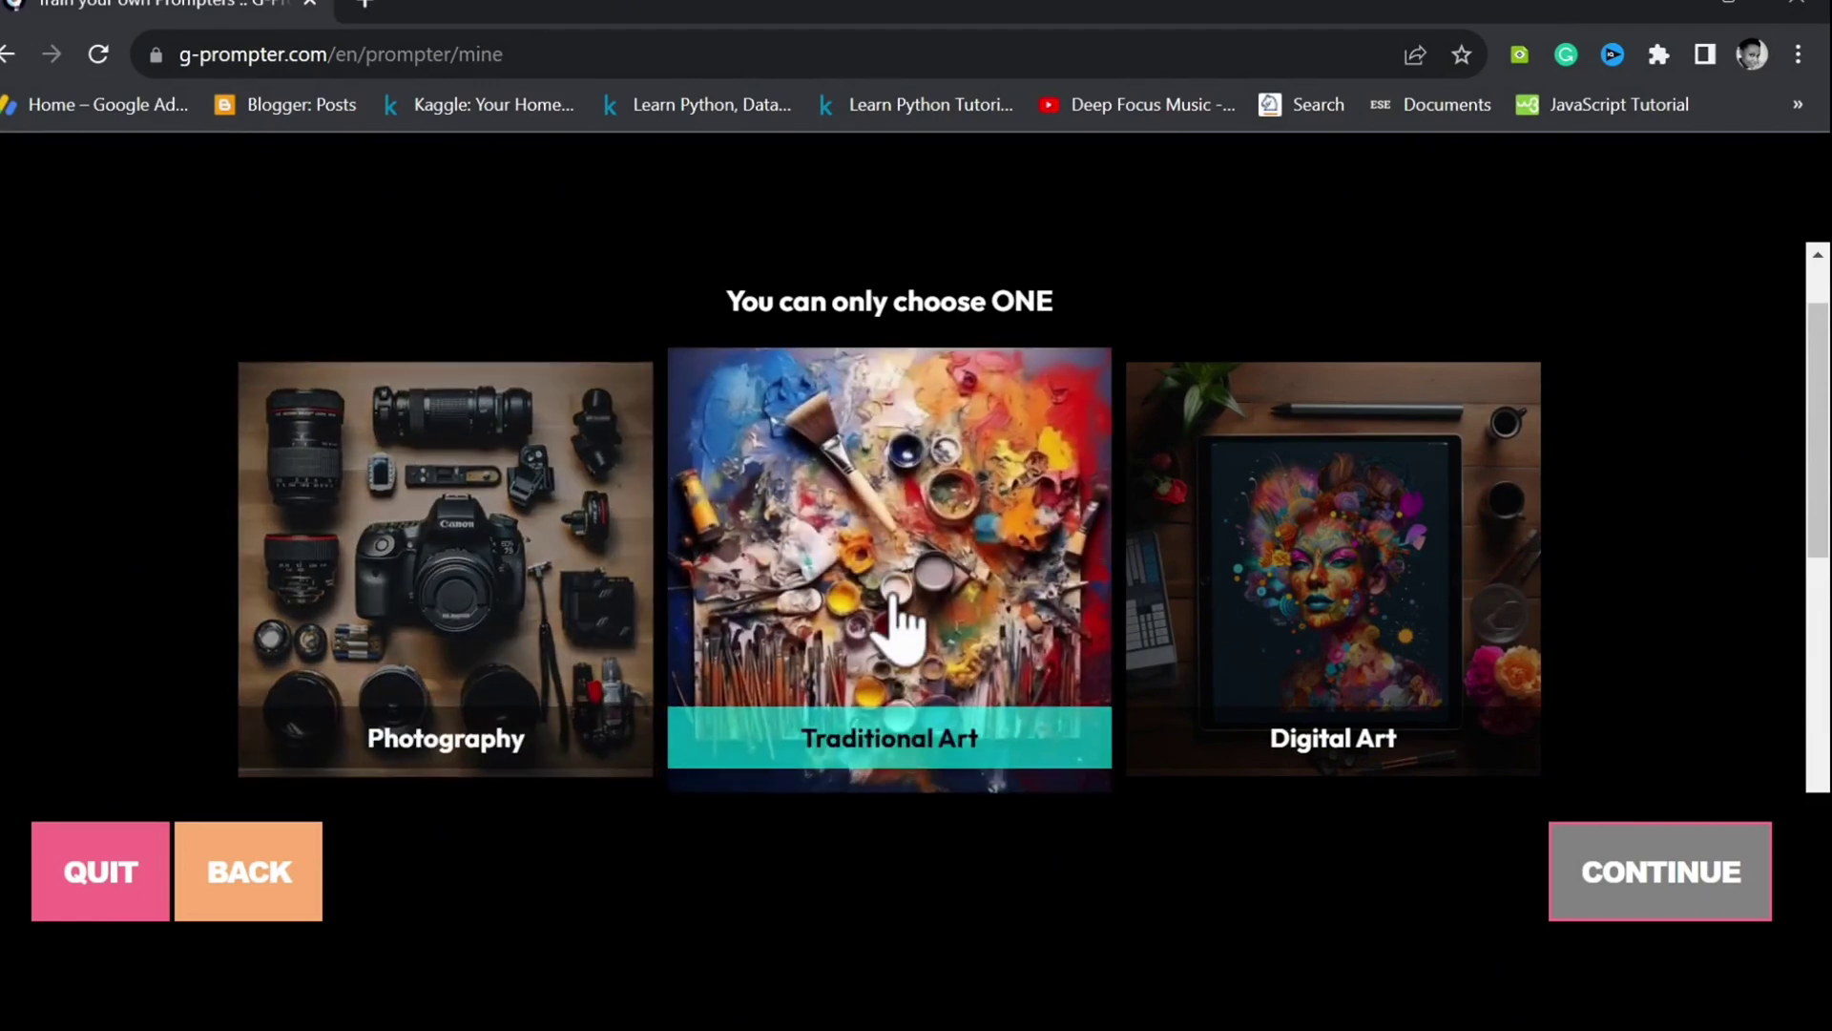
scroll(1403, 616, down, 3)
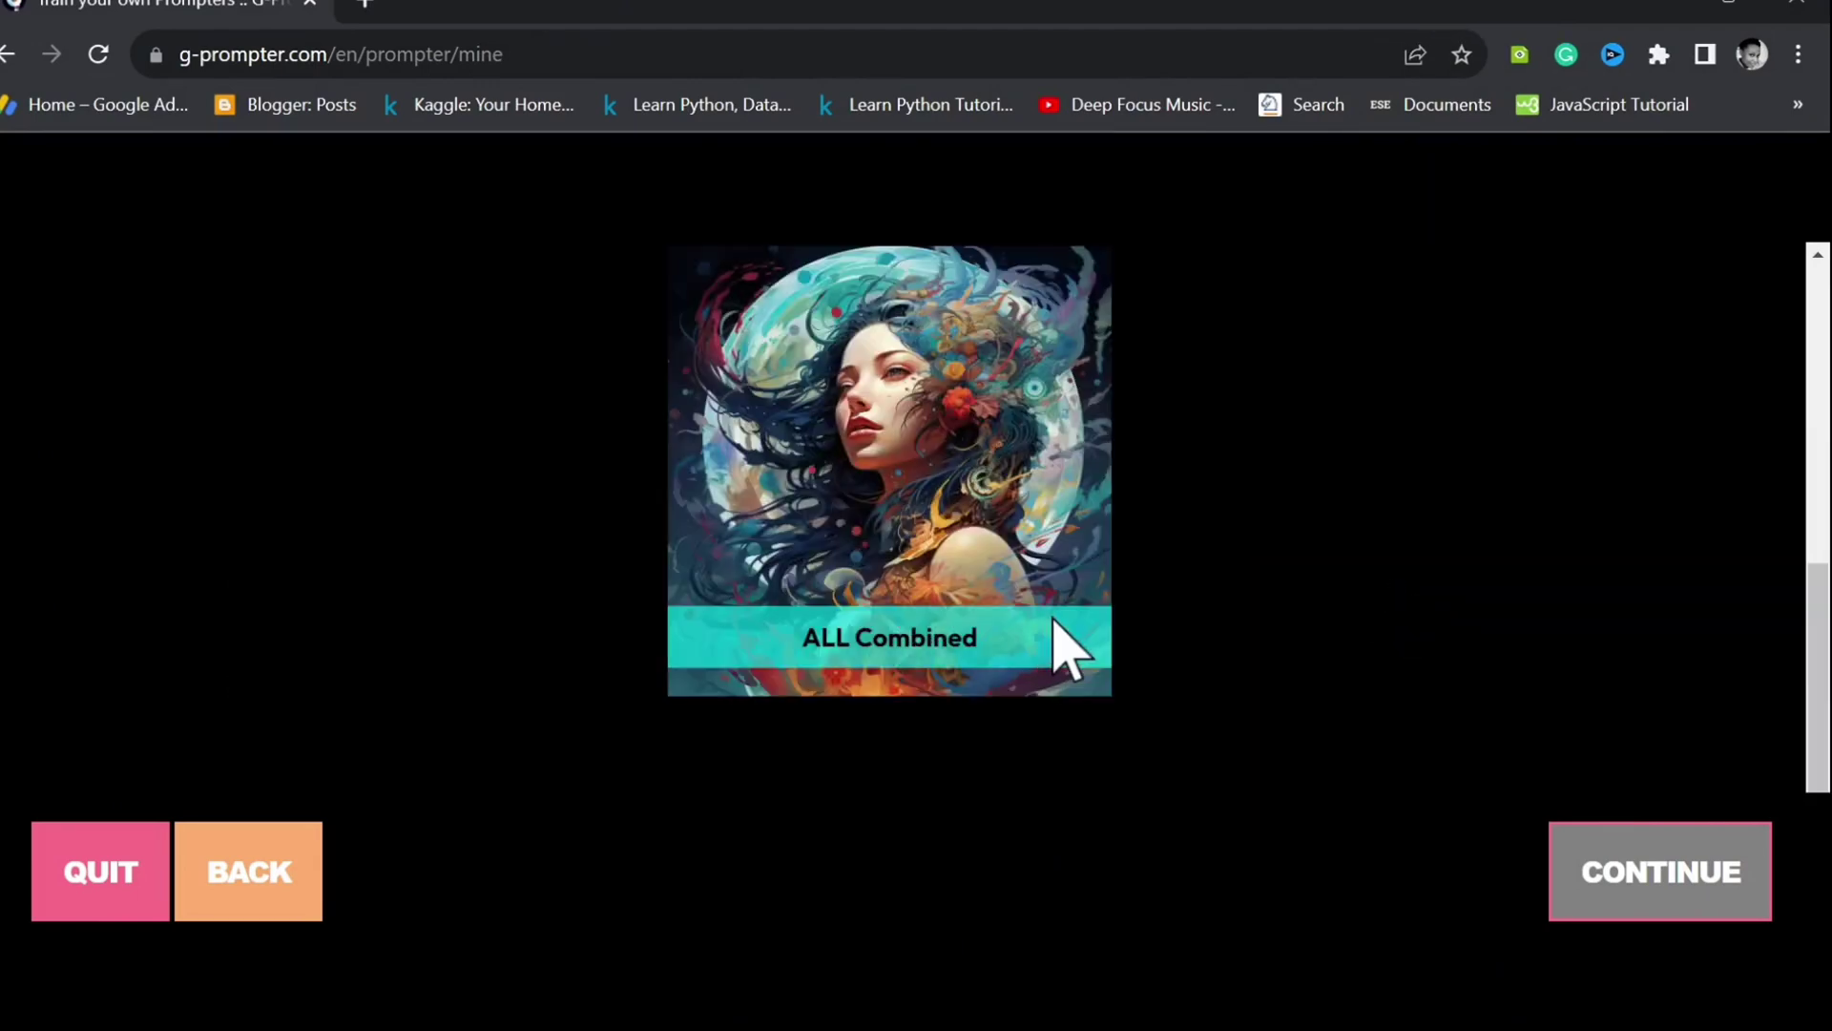
click(998, 643)
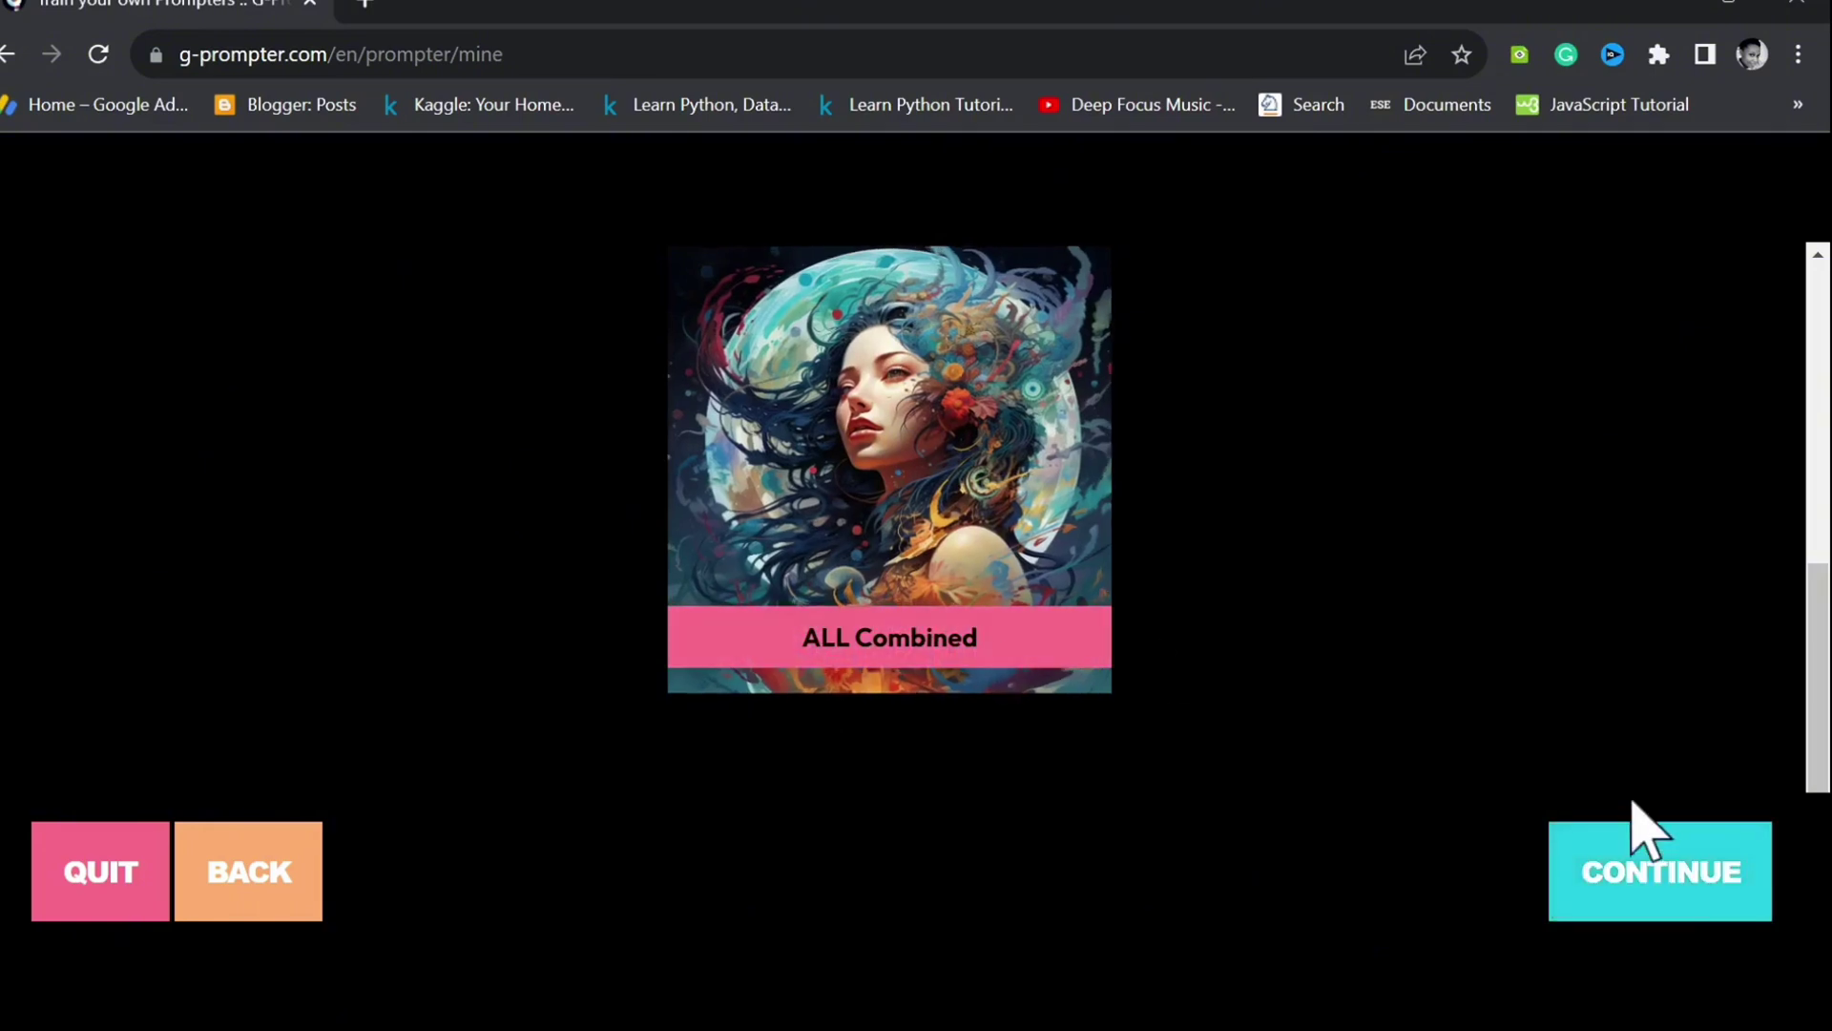
Step: Continue to the Styles step and browse the main style cards
click(1670, 897)
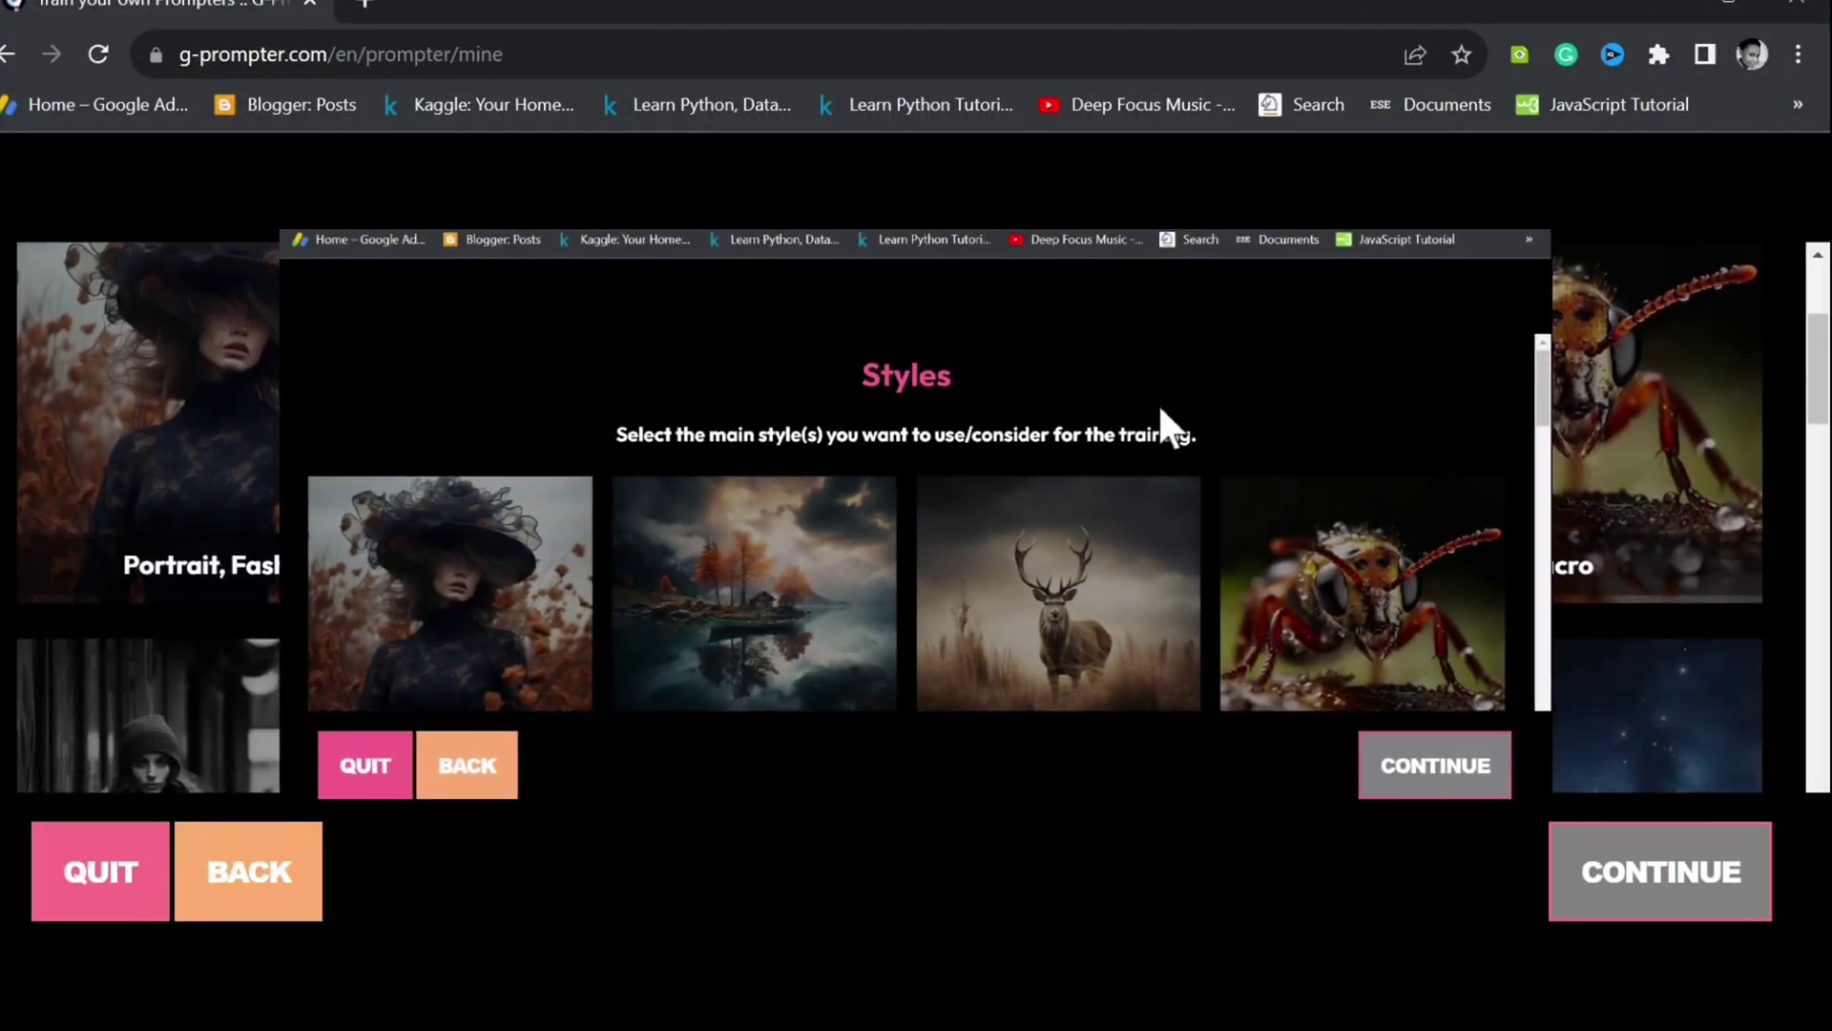
scroll(107, 477, up, 2)
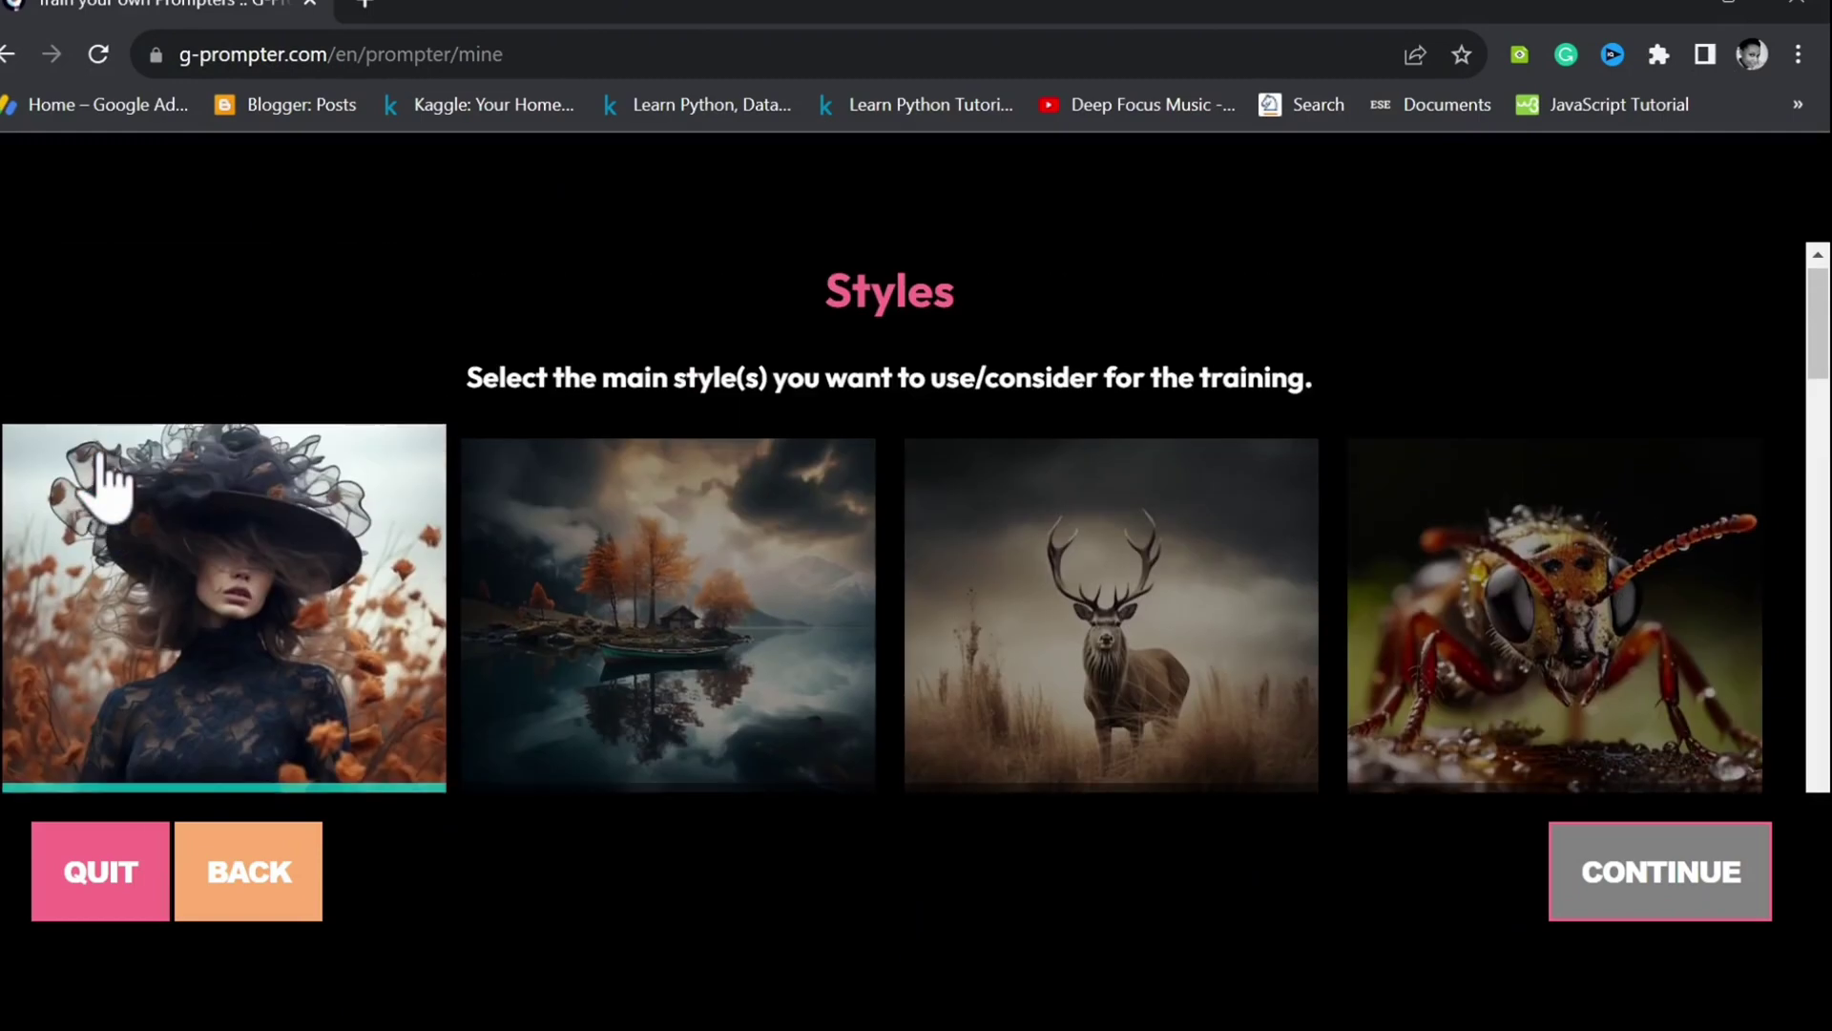
scroll(107, 477, down, 5)
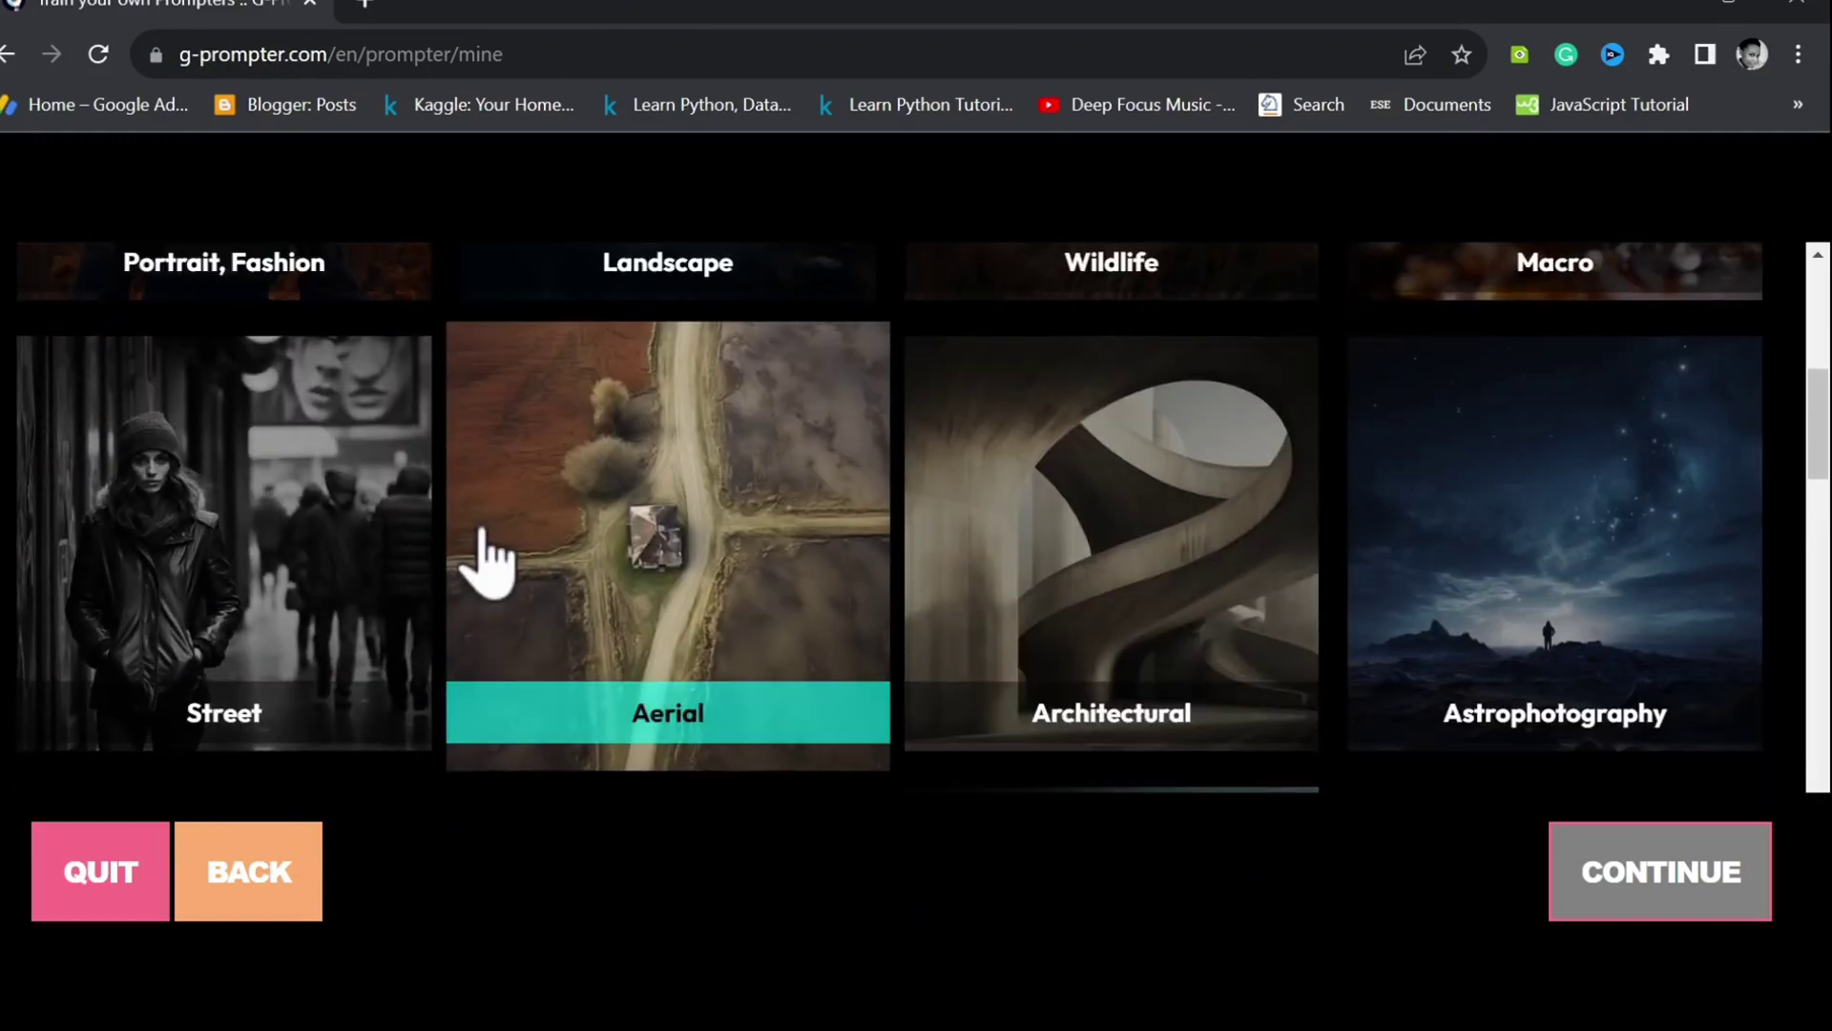
scroll(484, 534, down, 10)
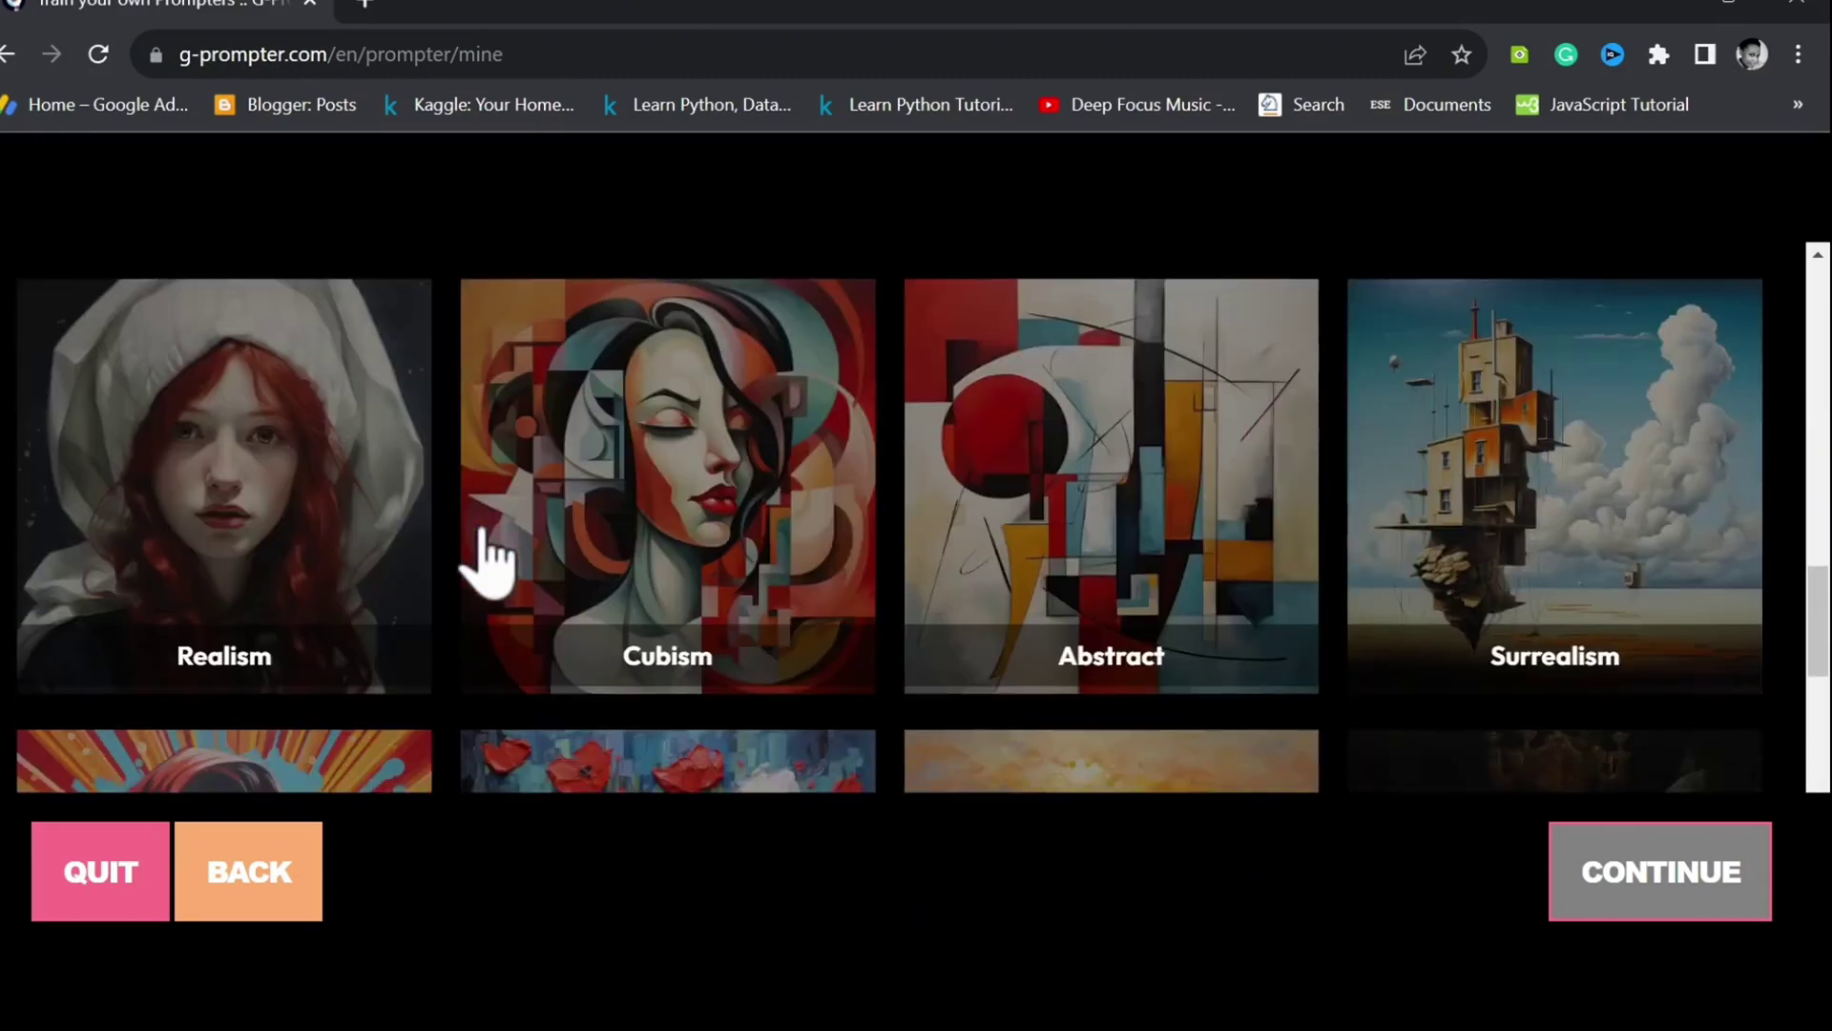
scroll(484, 534, up, 3)
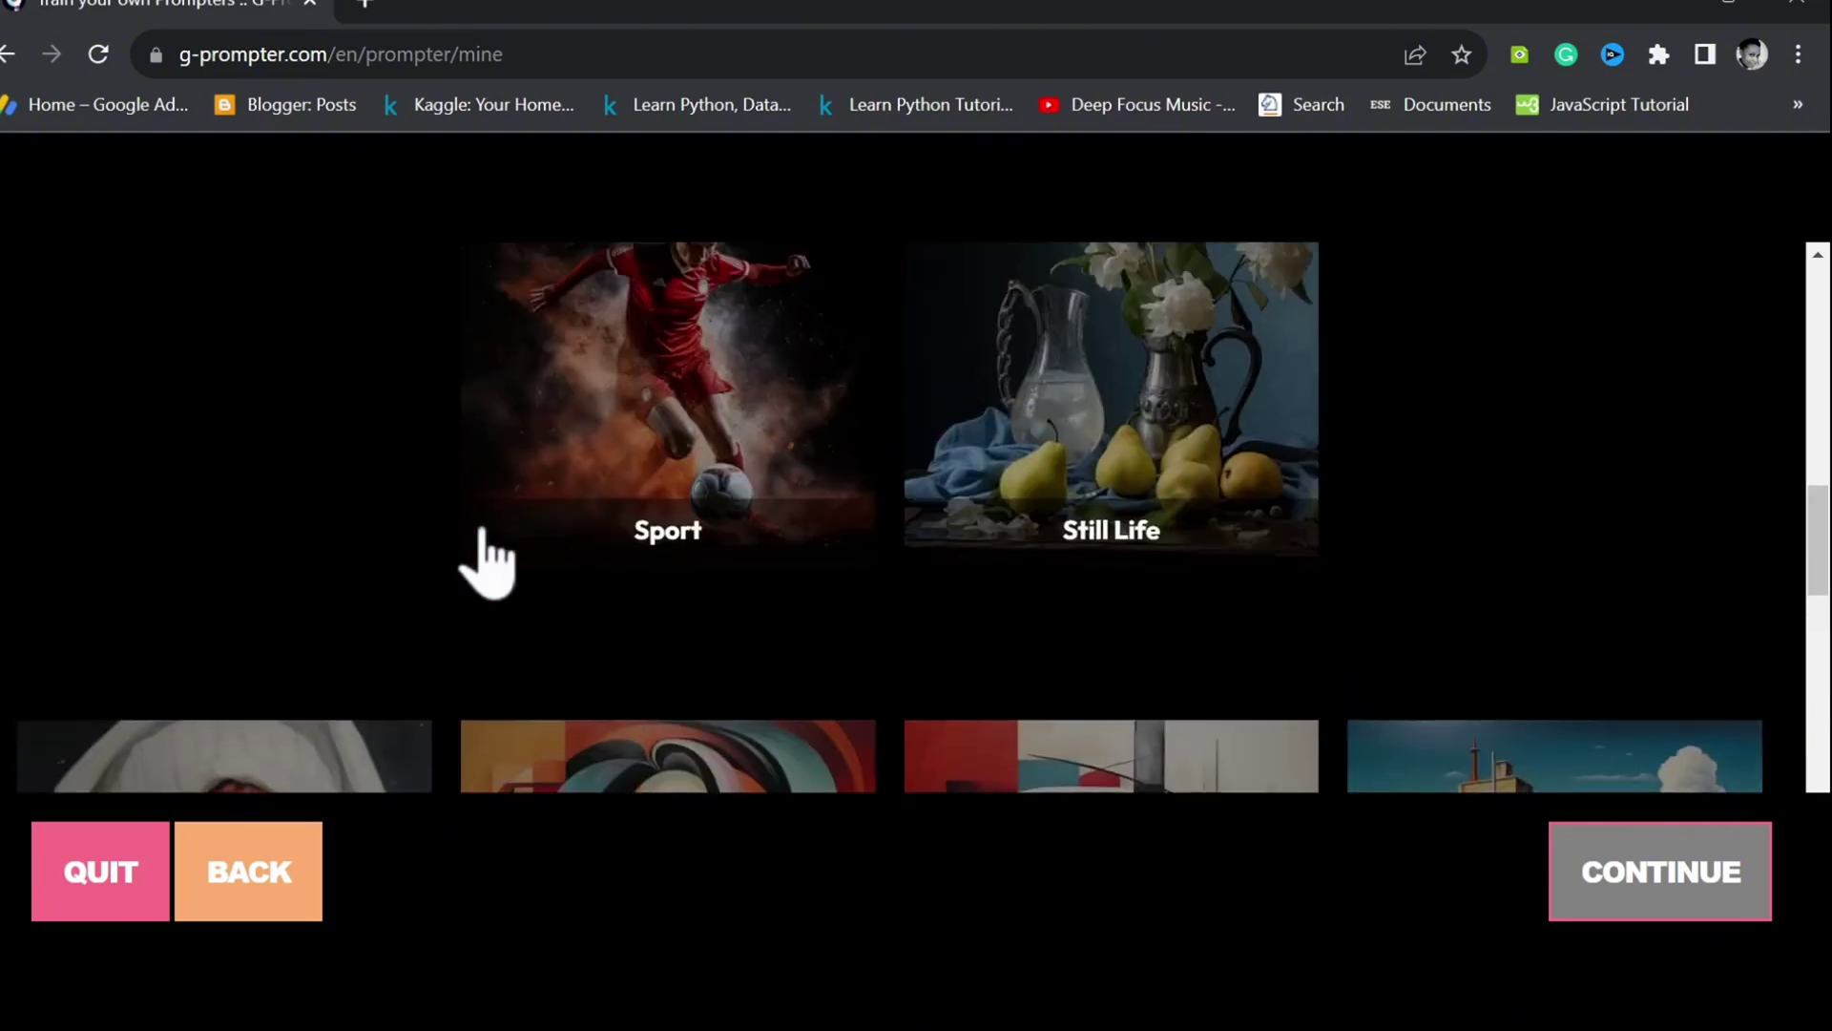
scroll(484, 563, down, 3)
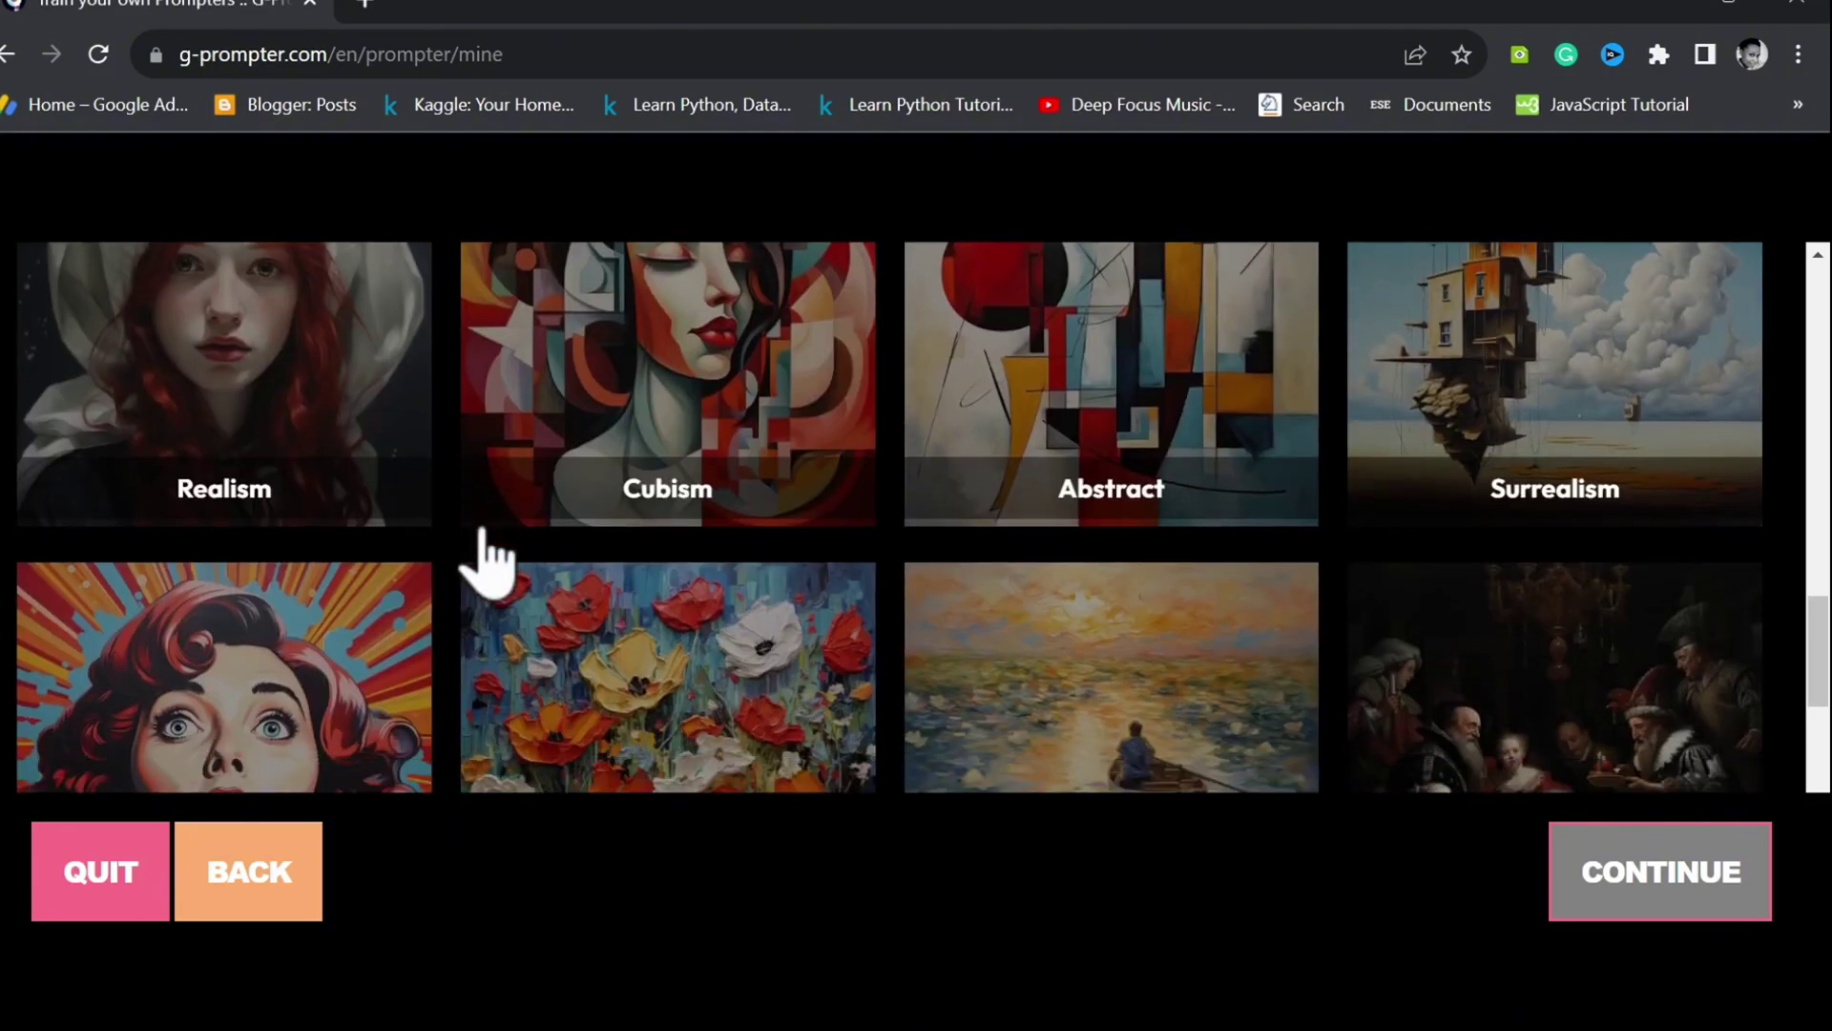
scroll(969, 682, up, 5)
Step: Continue to Generic/Global Styles and browse options like Minimalist, Horror & Dark and Pop Art
click(1639, 880)
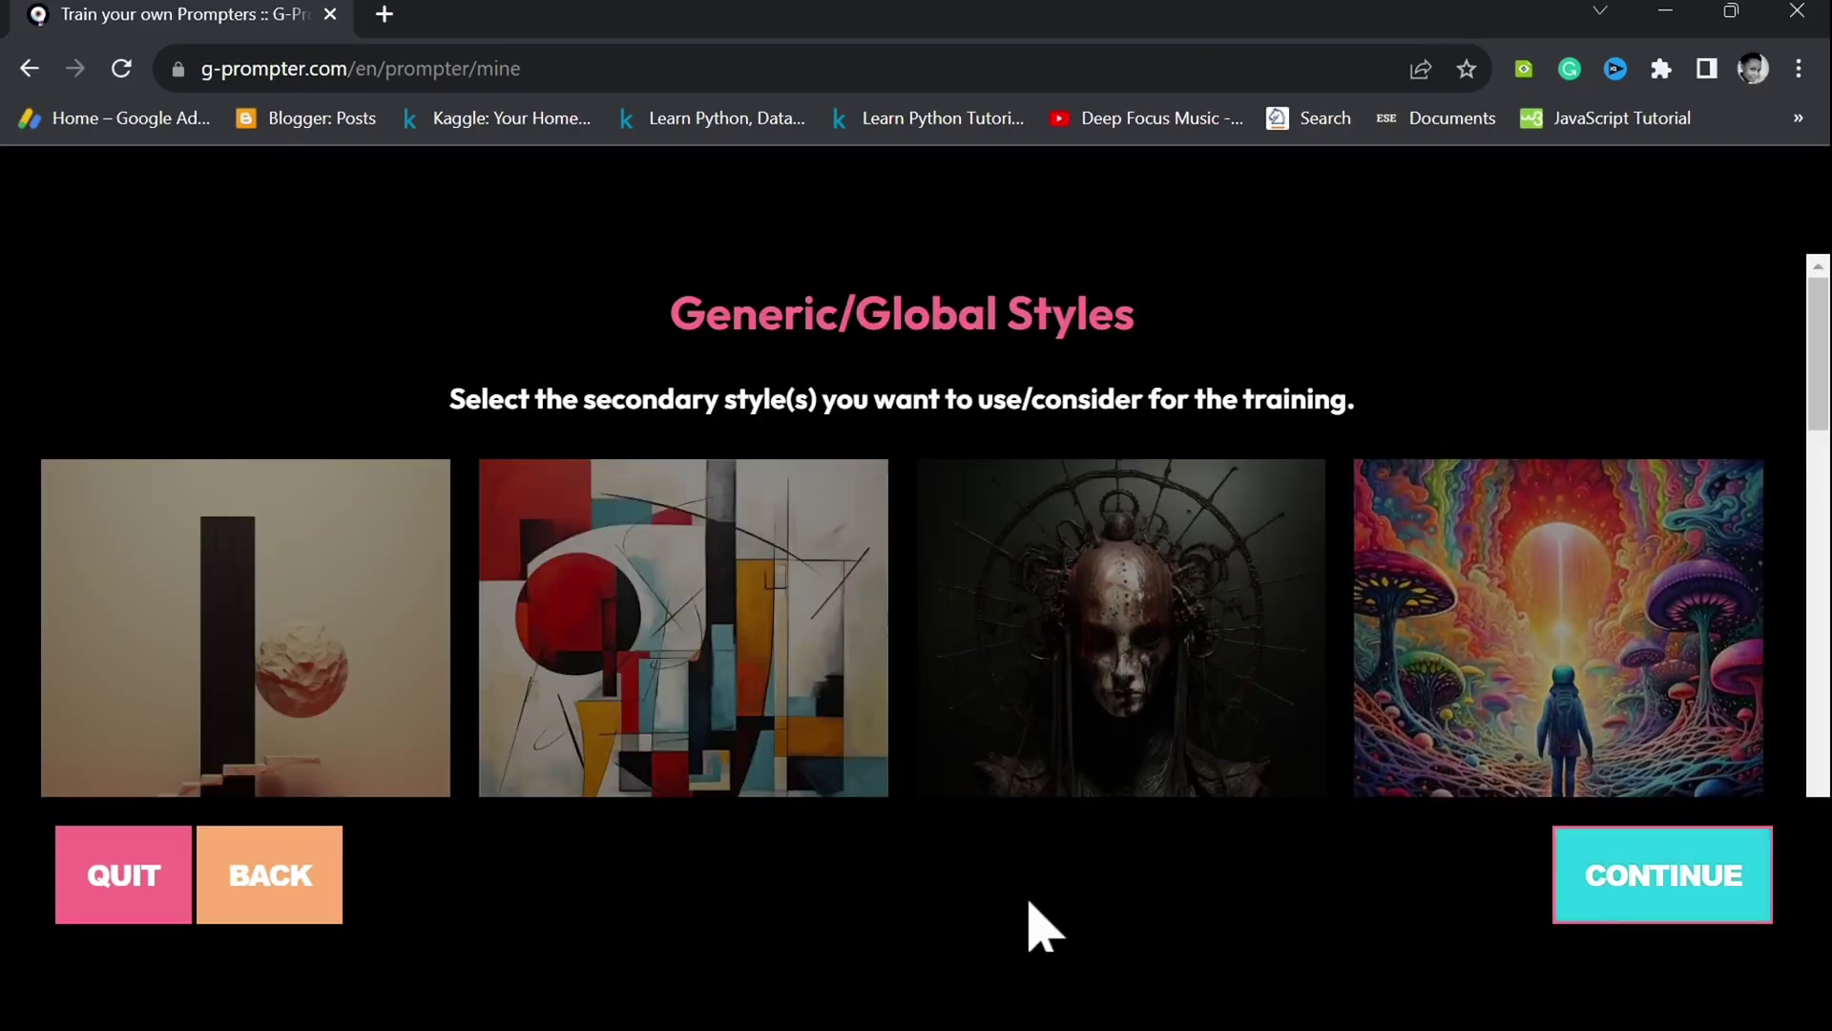
scroll(1158, 828, down, 10)
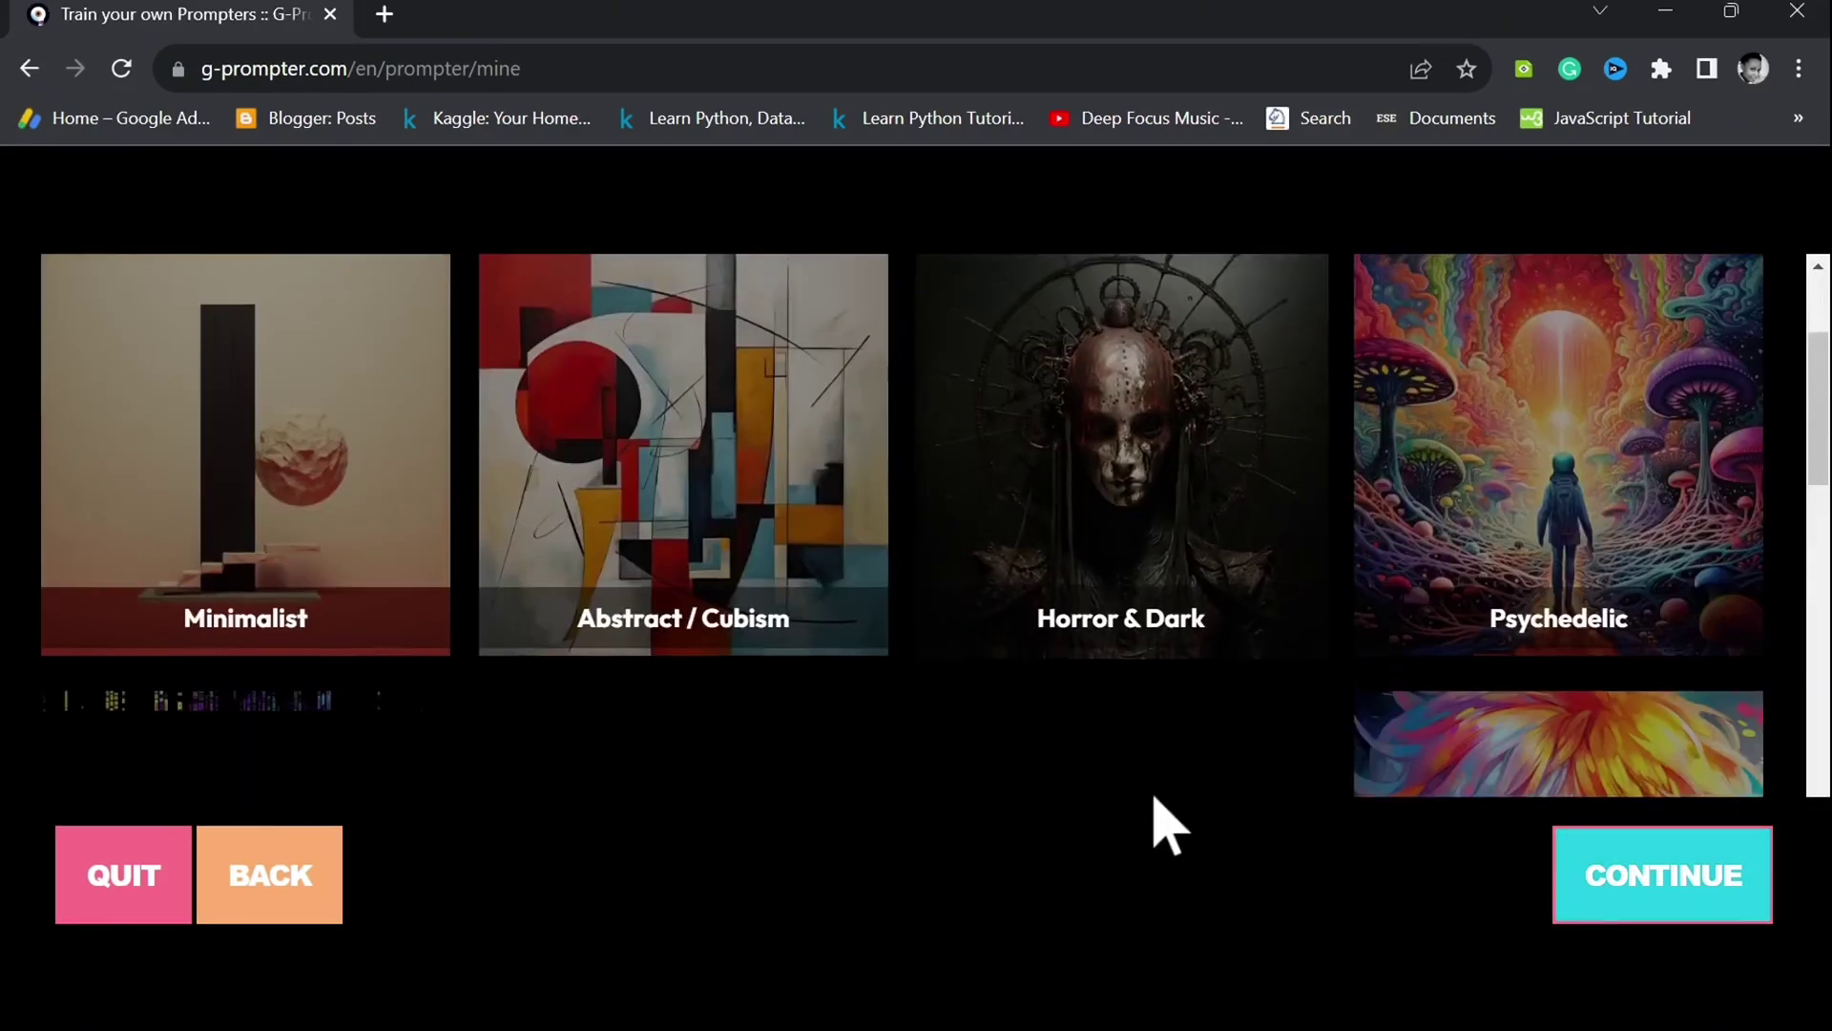
scroll(1155, 798, up, 3)
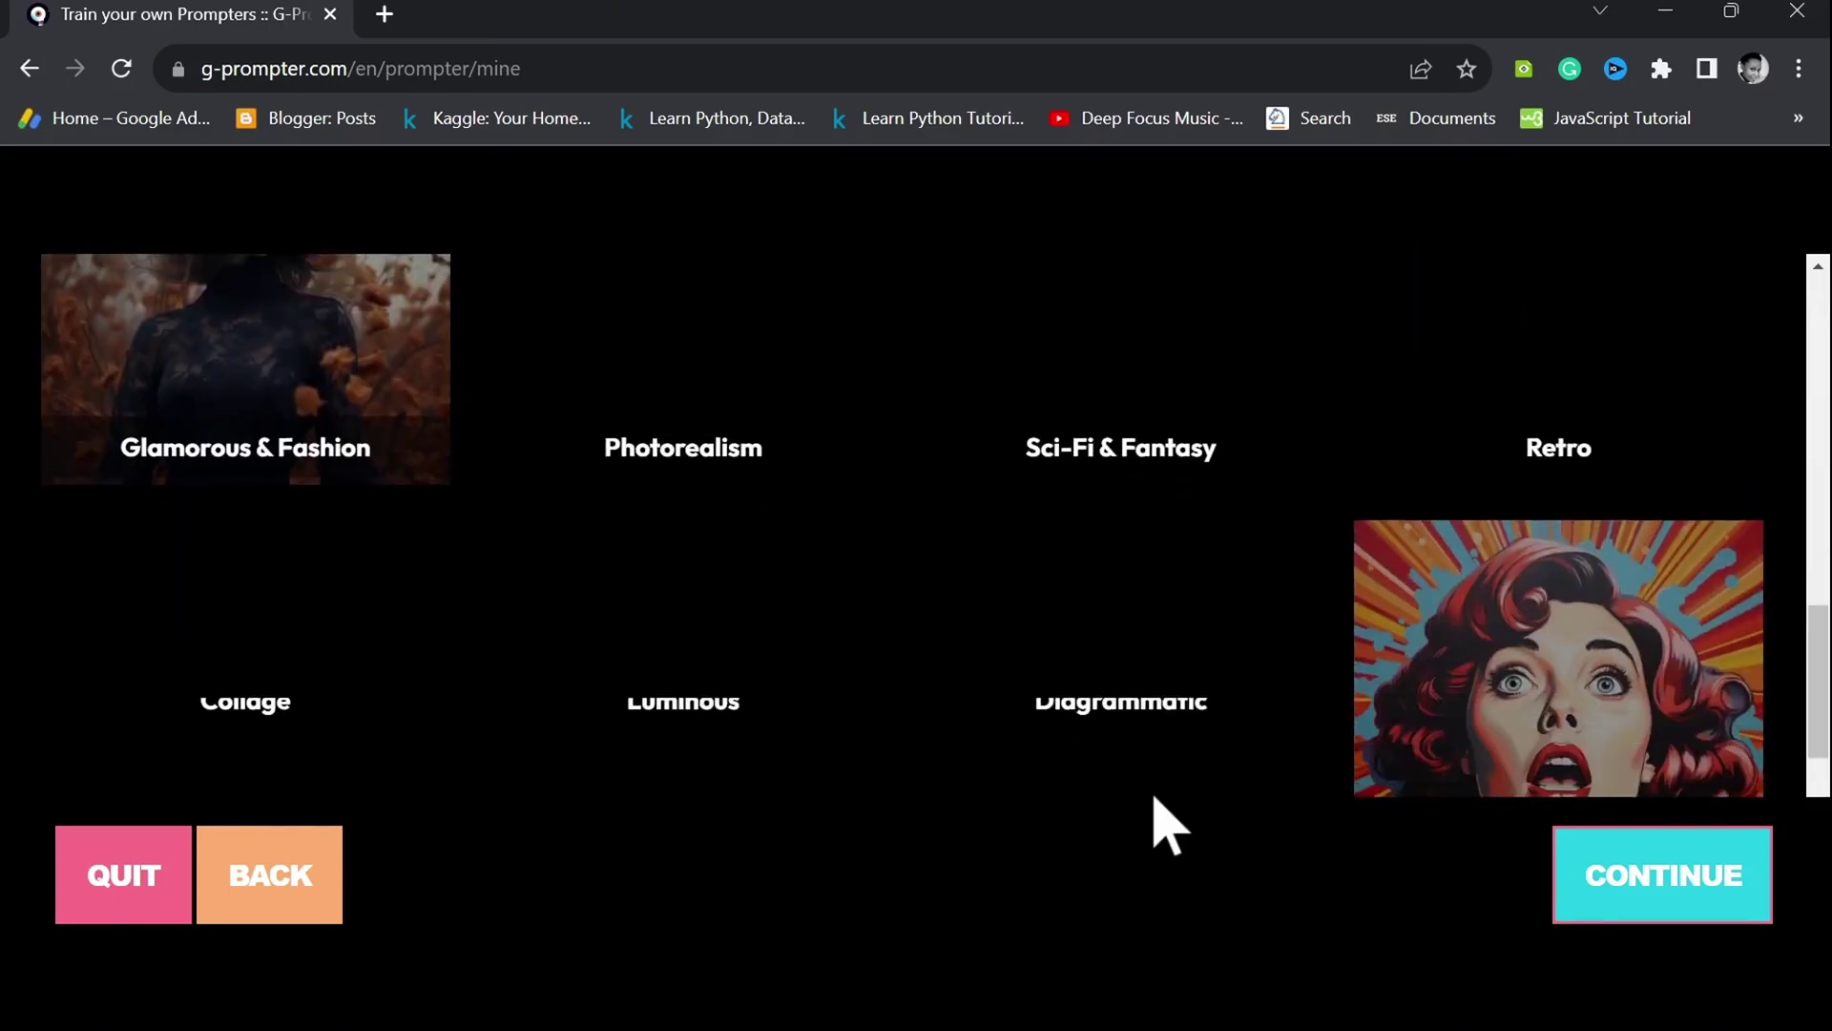
scroll(1158, 828, up, 6)
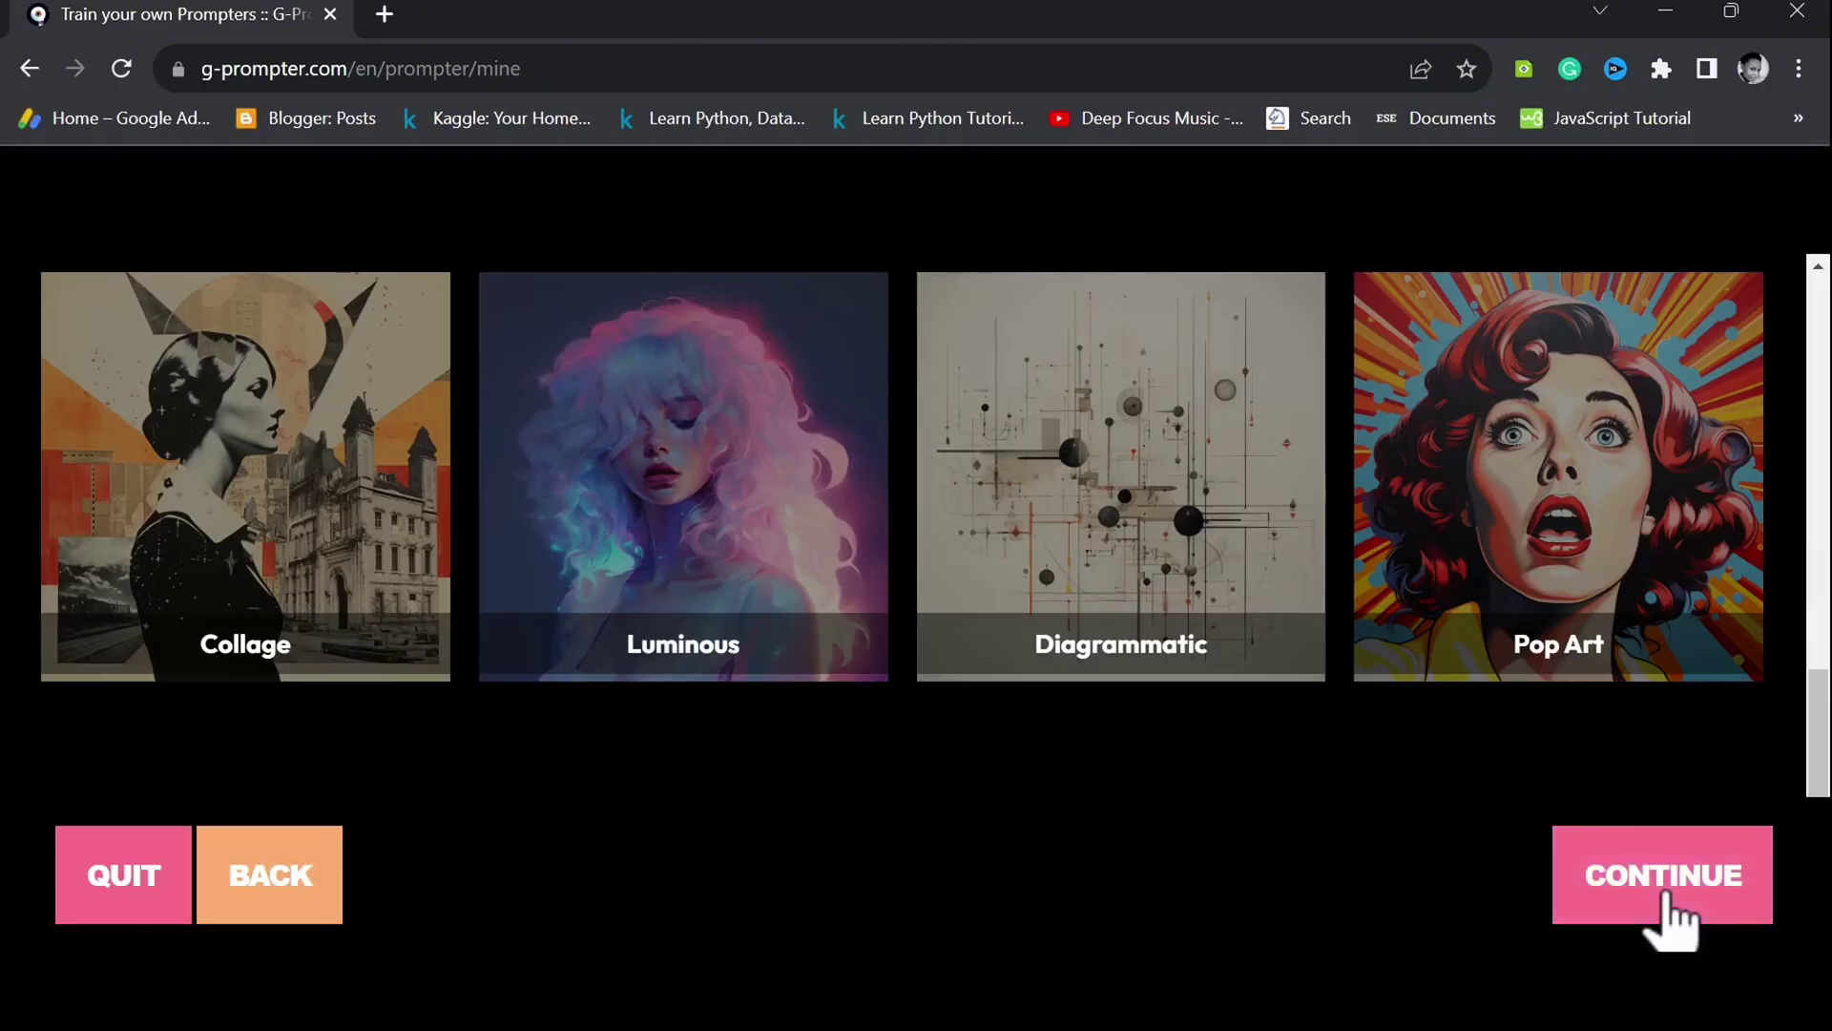
Step: Proceed to the prompter training step and launch the Leonardo.Ai web app
click(1665, 892)
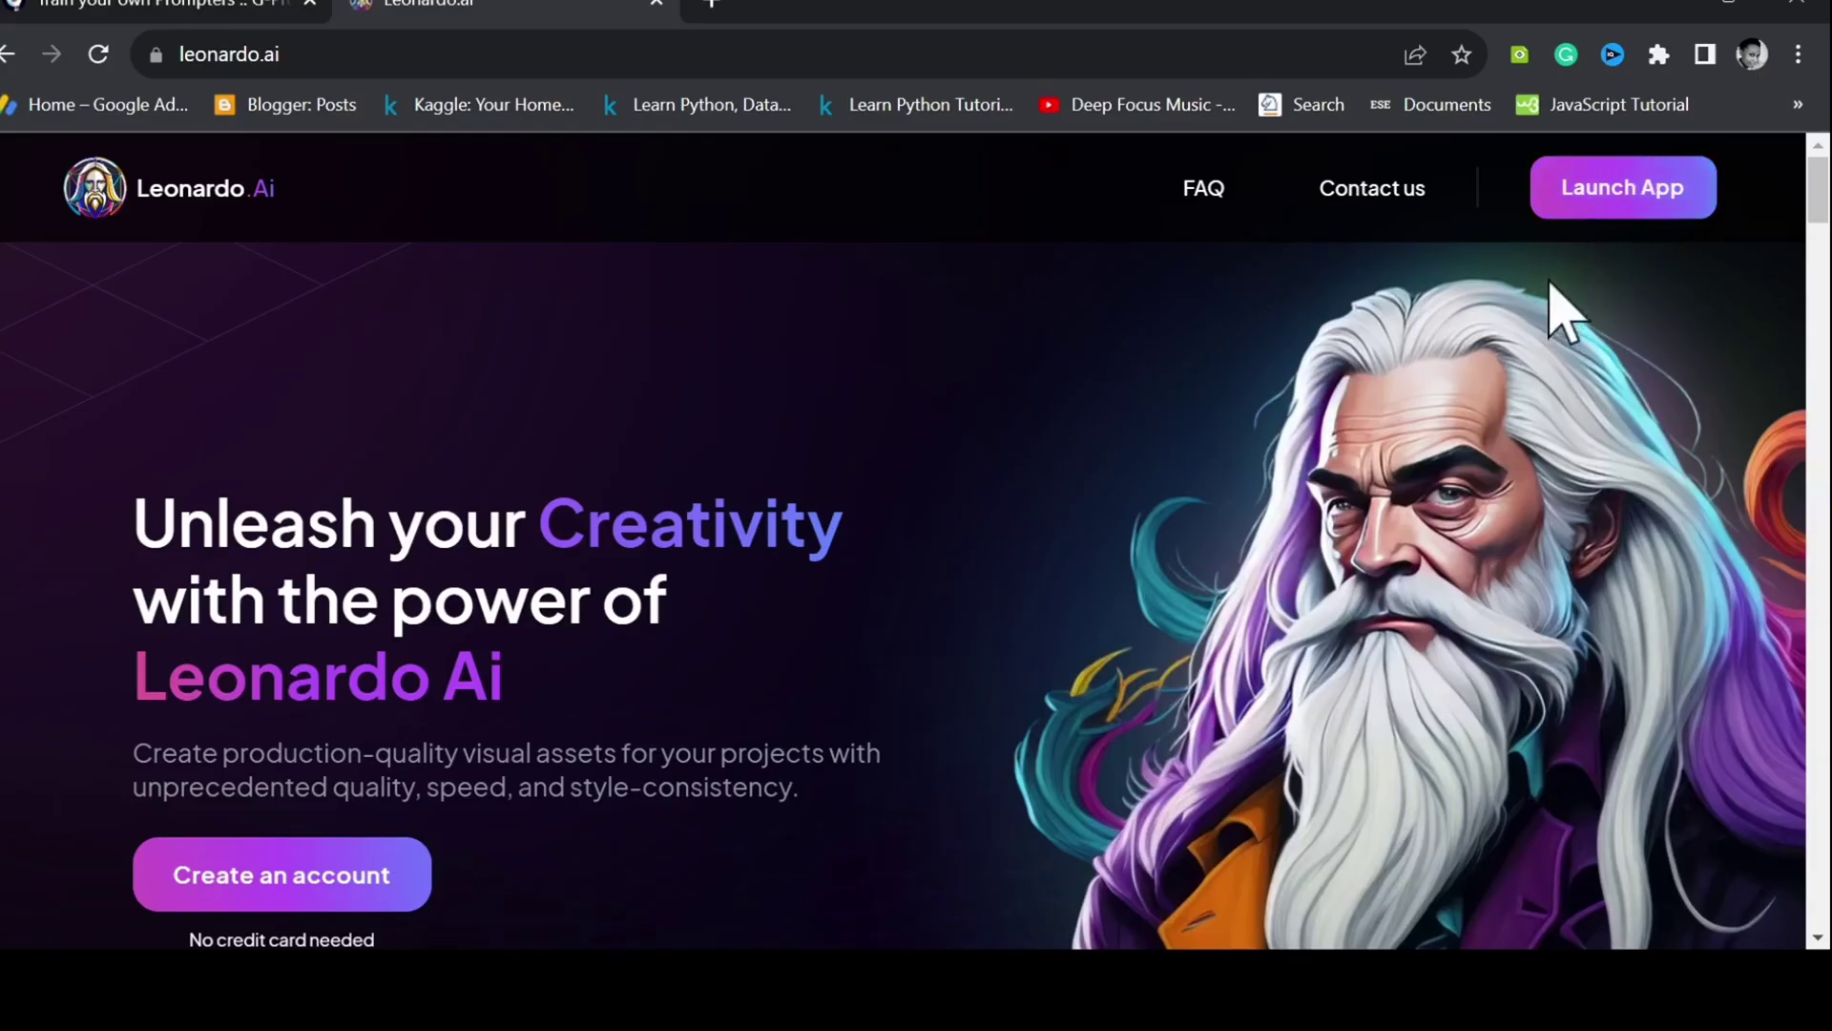
click(1591, 215)
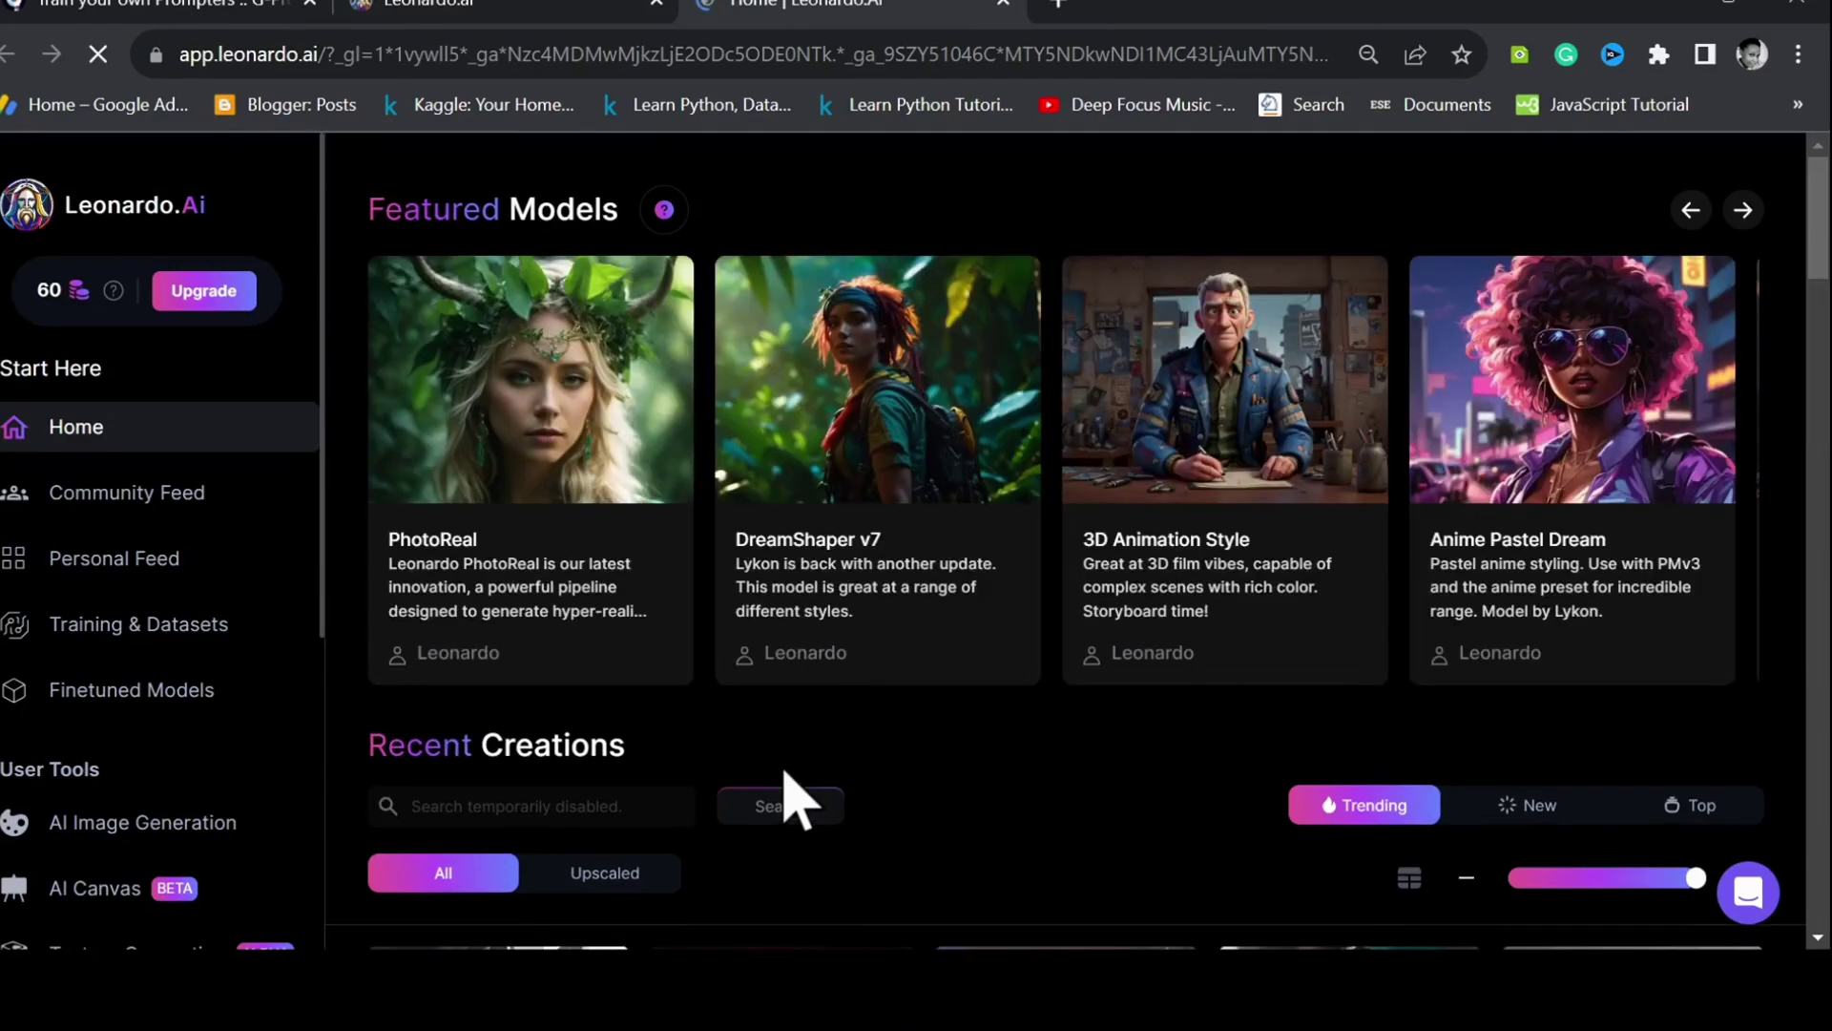
Step: Page through Leonardo.Ai's Featured Models and scroll the model details
click(1744, 210)
click(1744, 210)
click(1745, 210)
click(1744, 210)
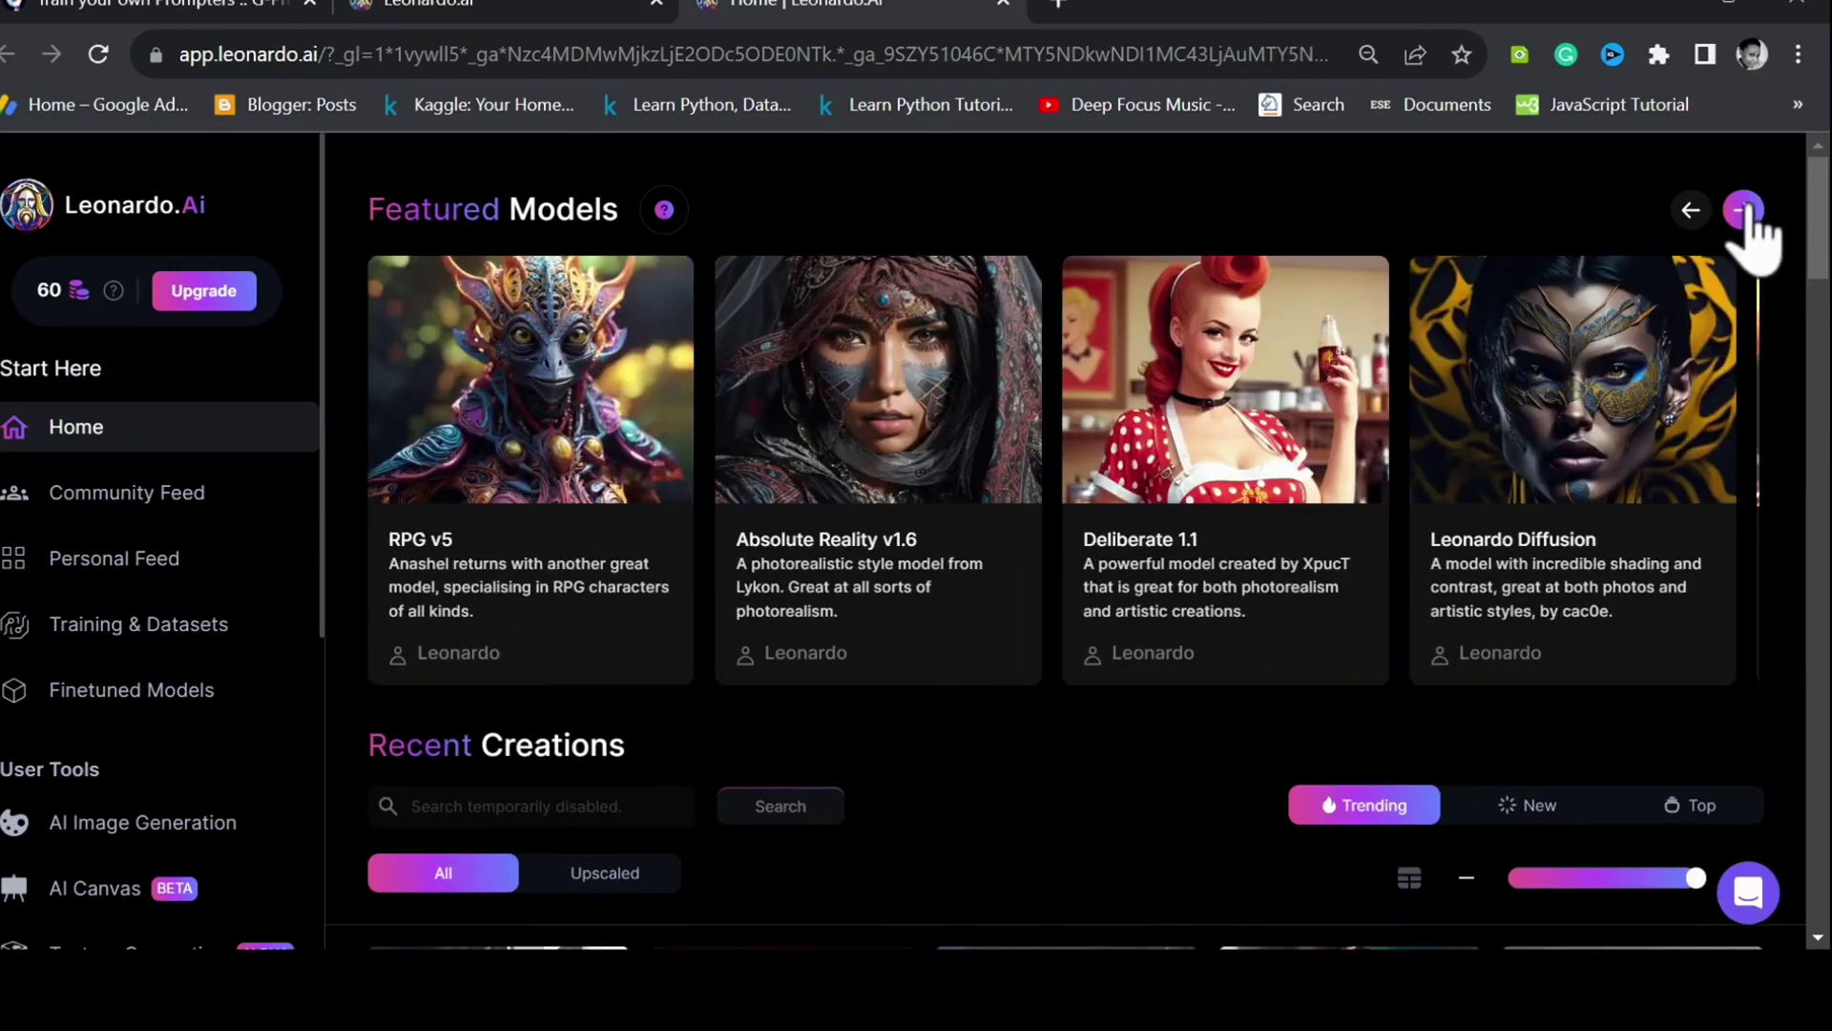
click(1745, 210)
click(1746, 214)
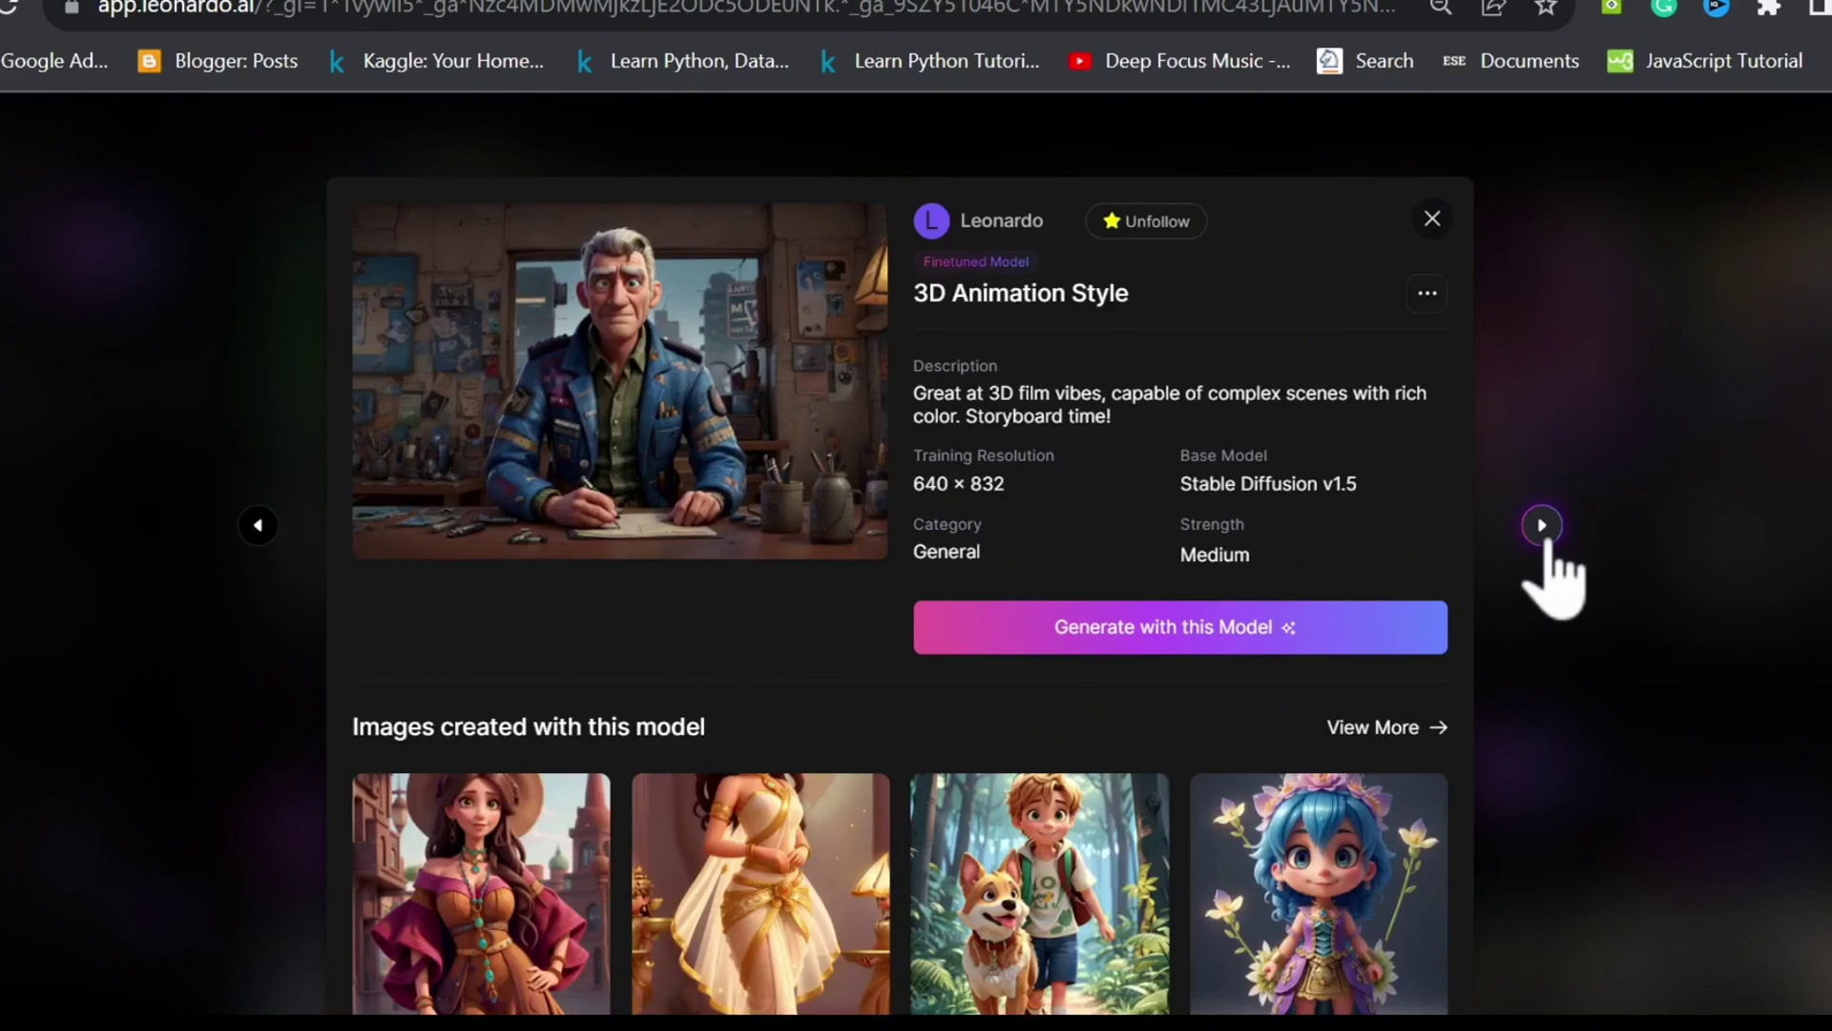
scroll(1551, 542, down, 5)
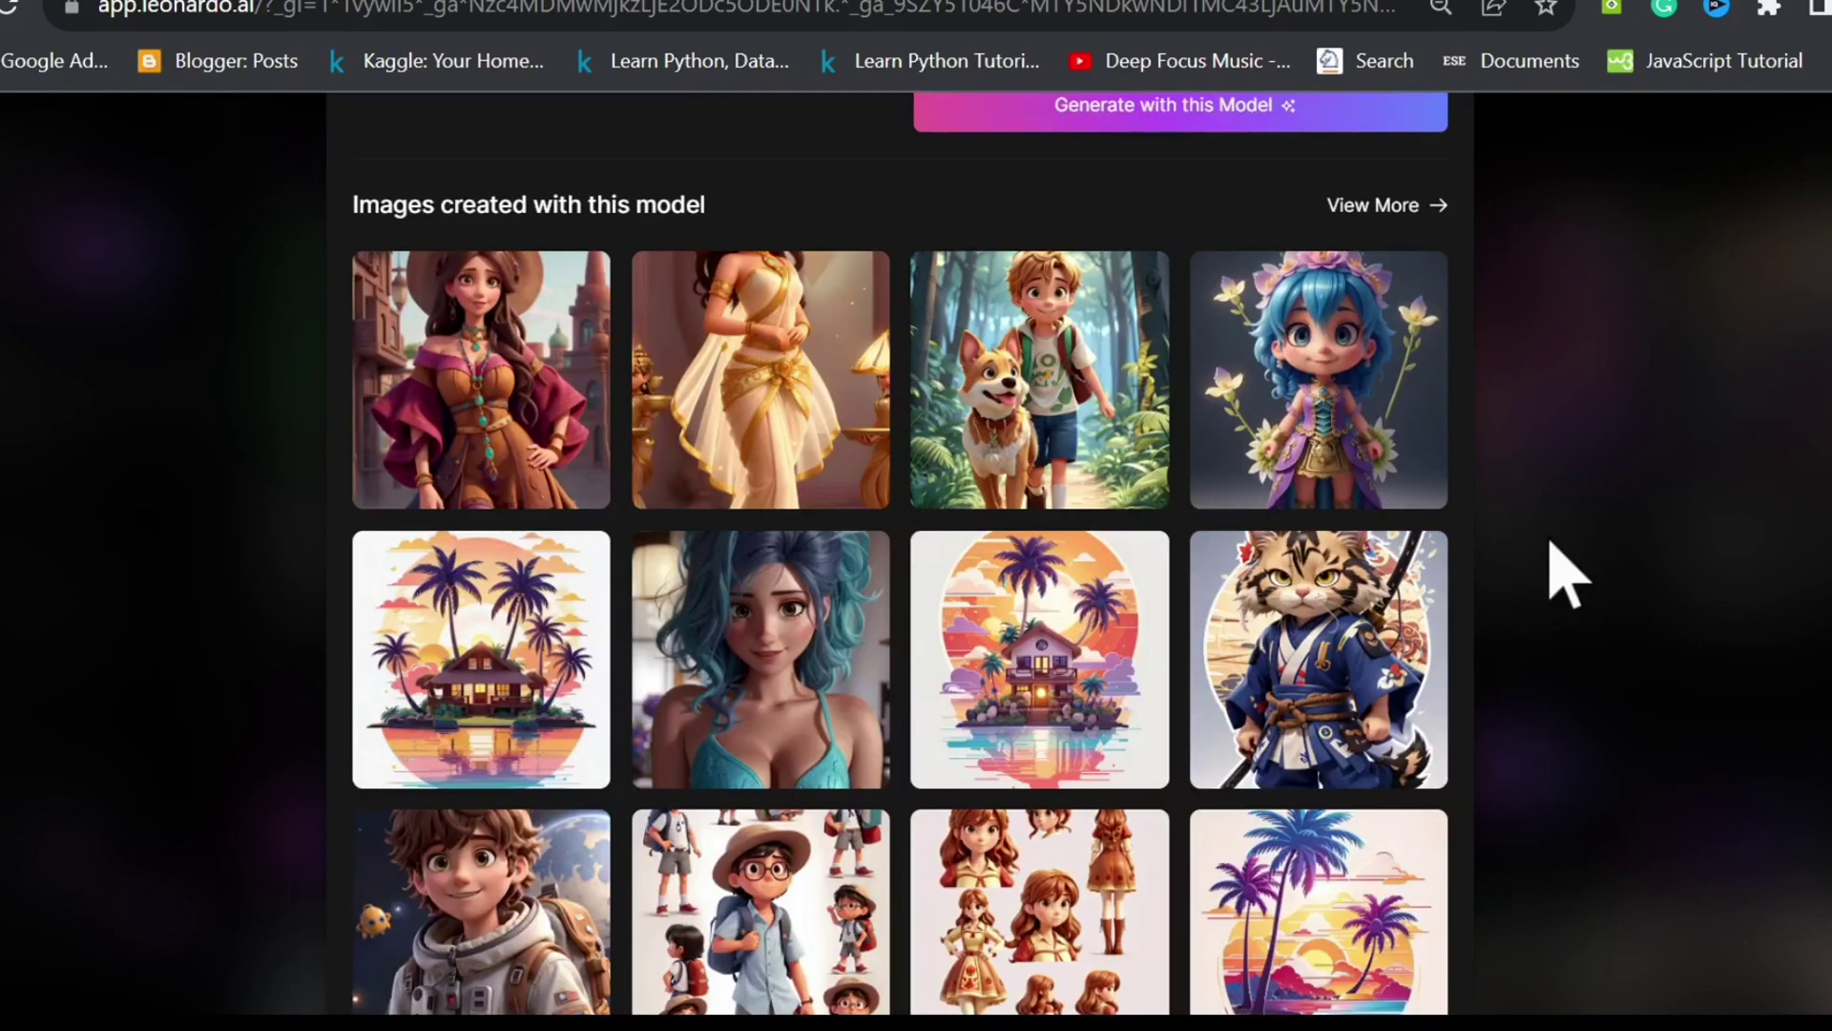
scroll(1565, 573, down, 1)
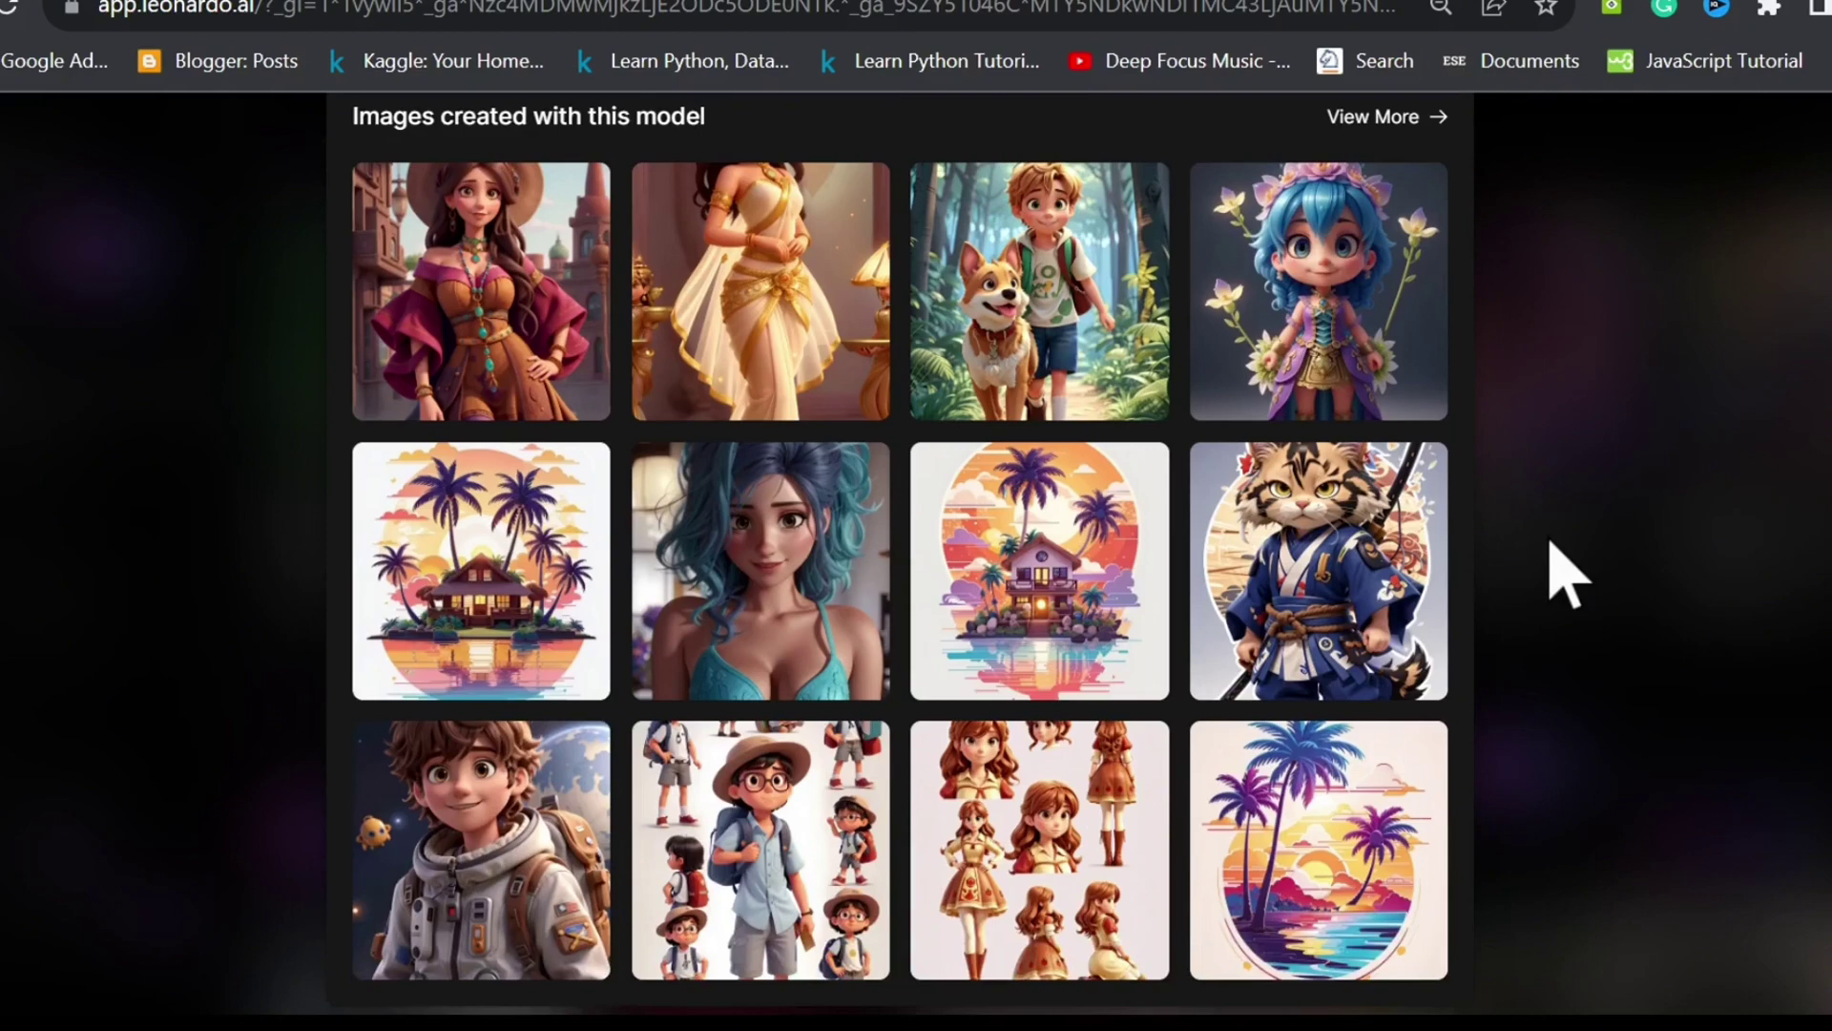
scroll(1565, 573, up, 4)
scroll(1565, 572, down, 3)
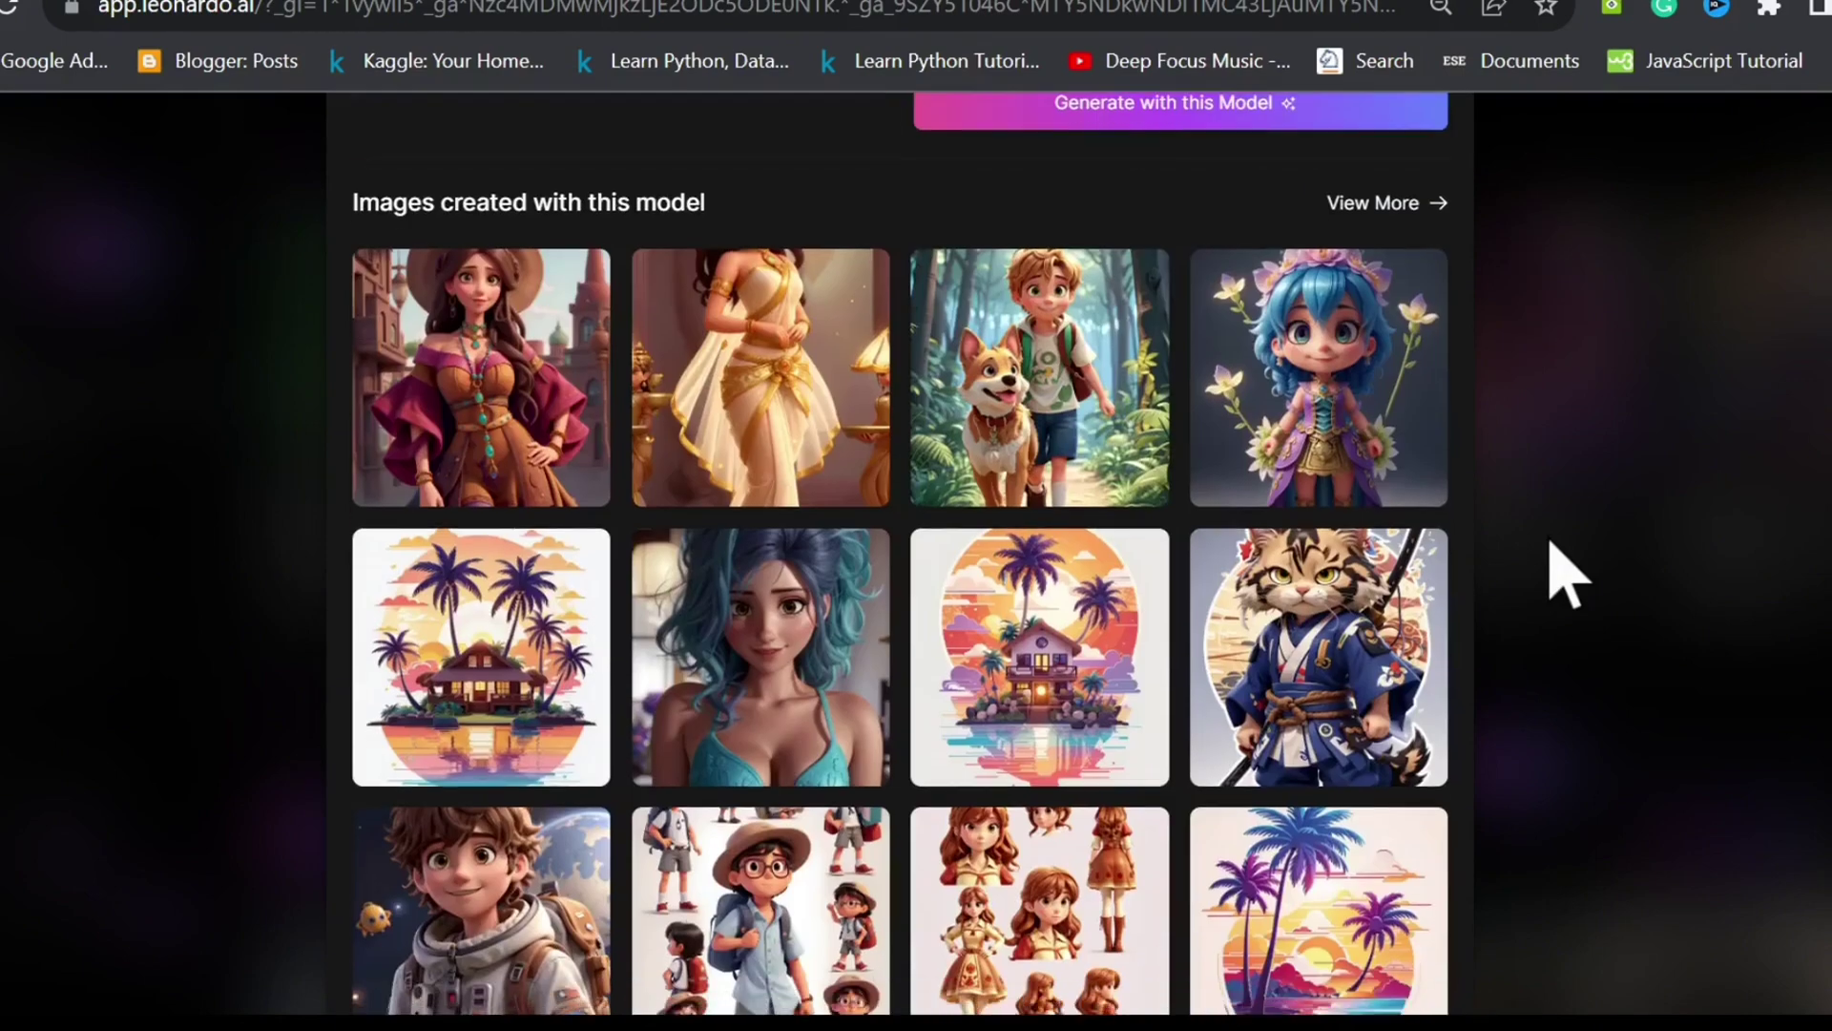
Step: Show the 3D Animation Style model and scroll through its example images
click(1548, 555)
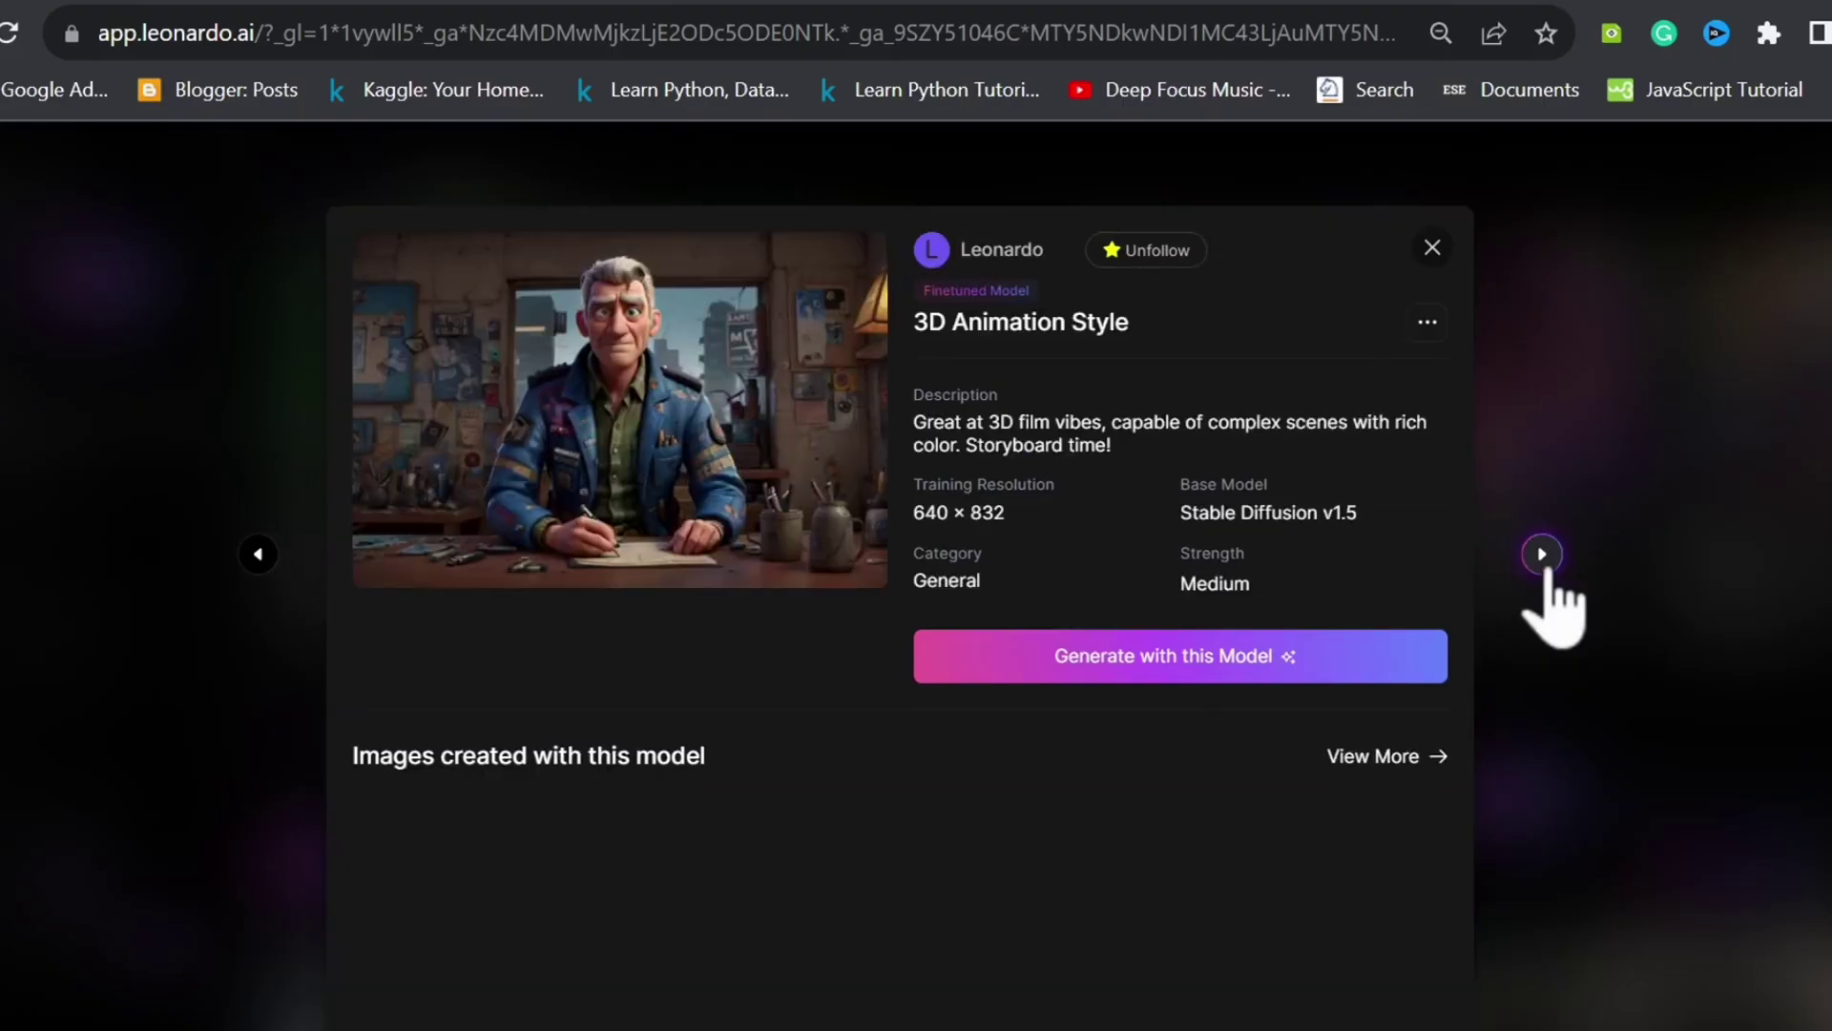
scroll(1548, 571, down, 5)
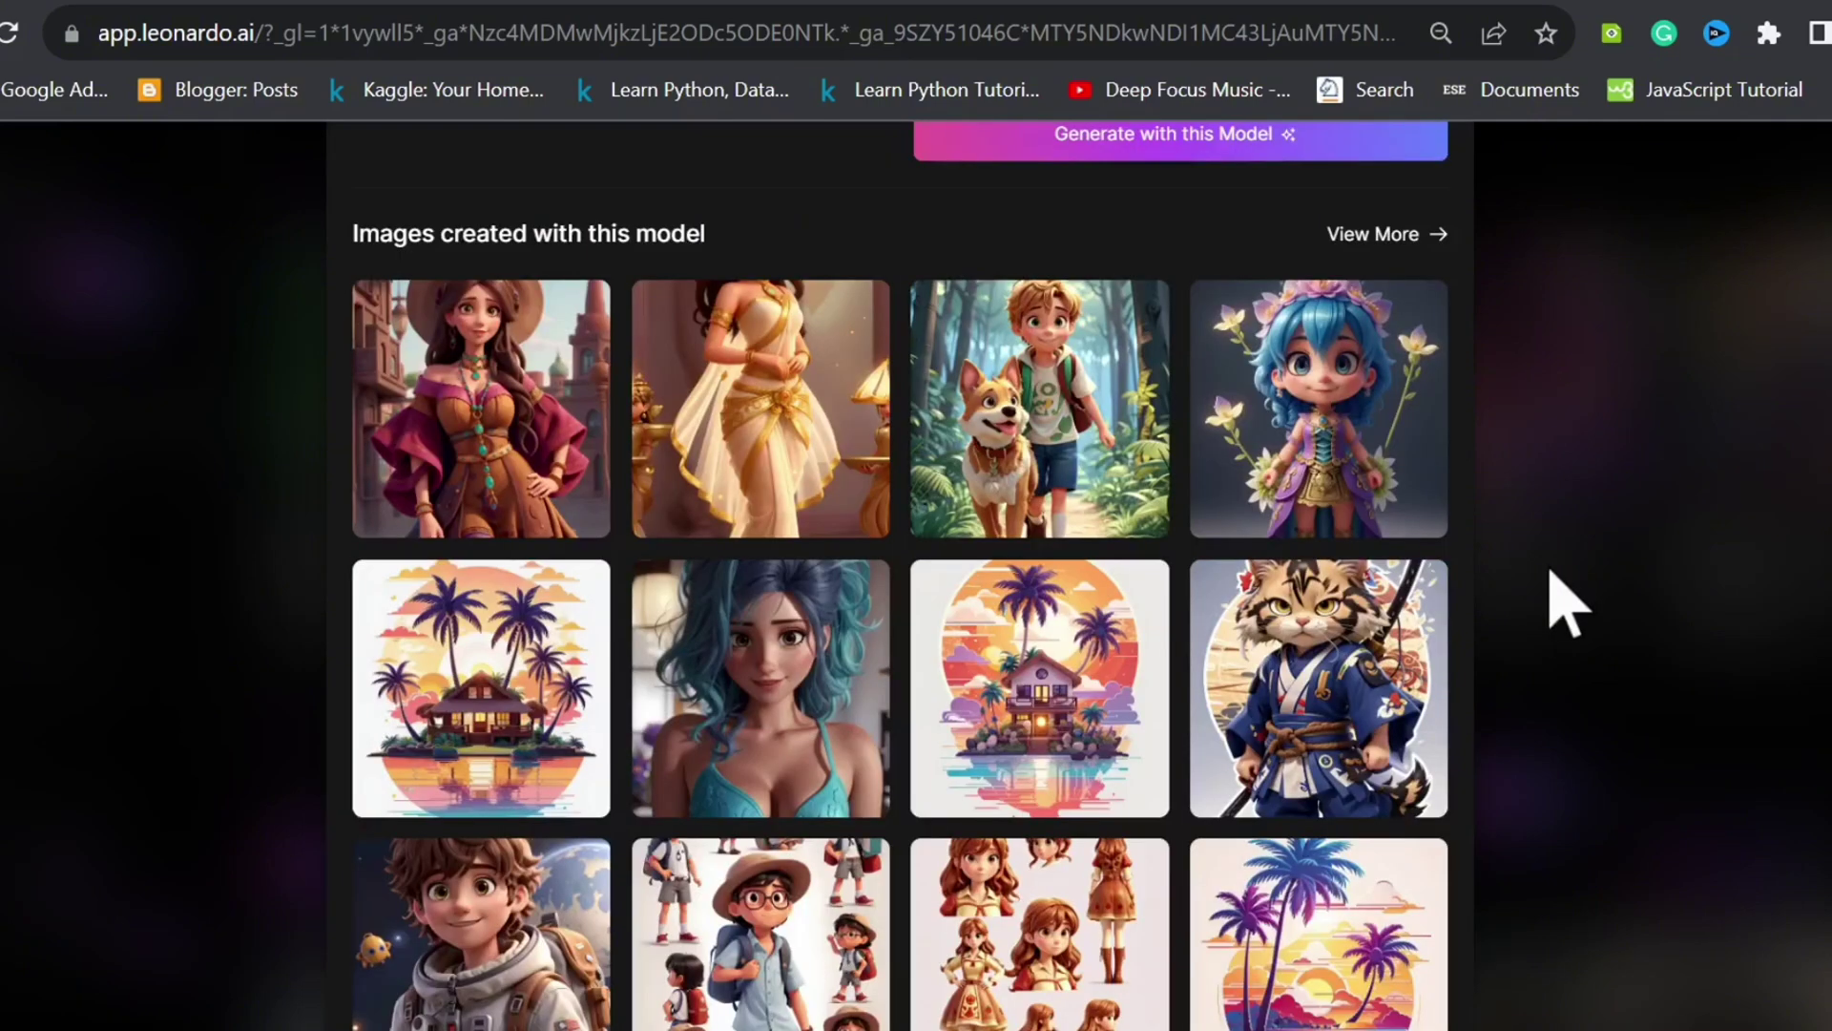
scroll(1565, 601, down, 1)
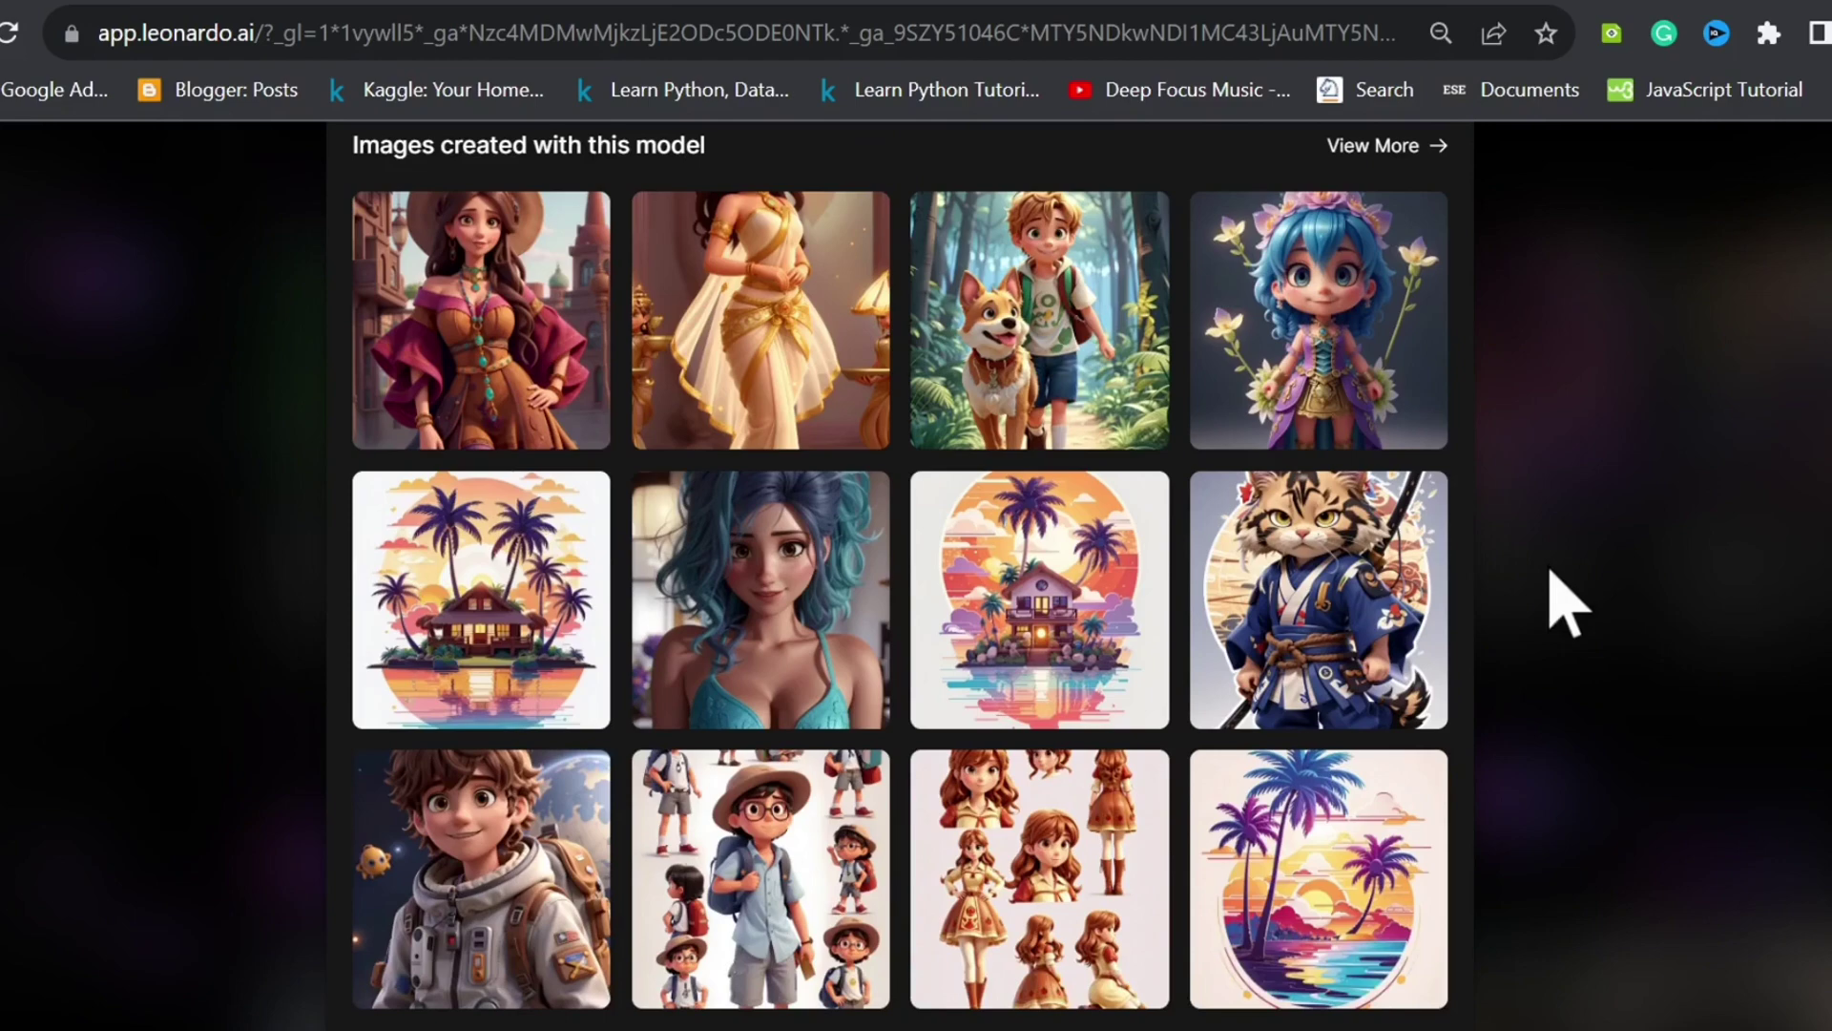
scroll(1566, 601, up, 4)
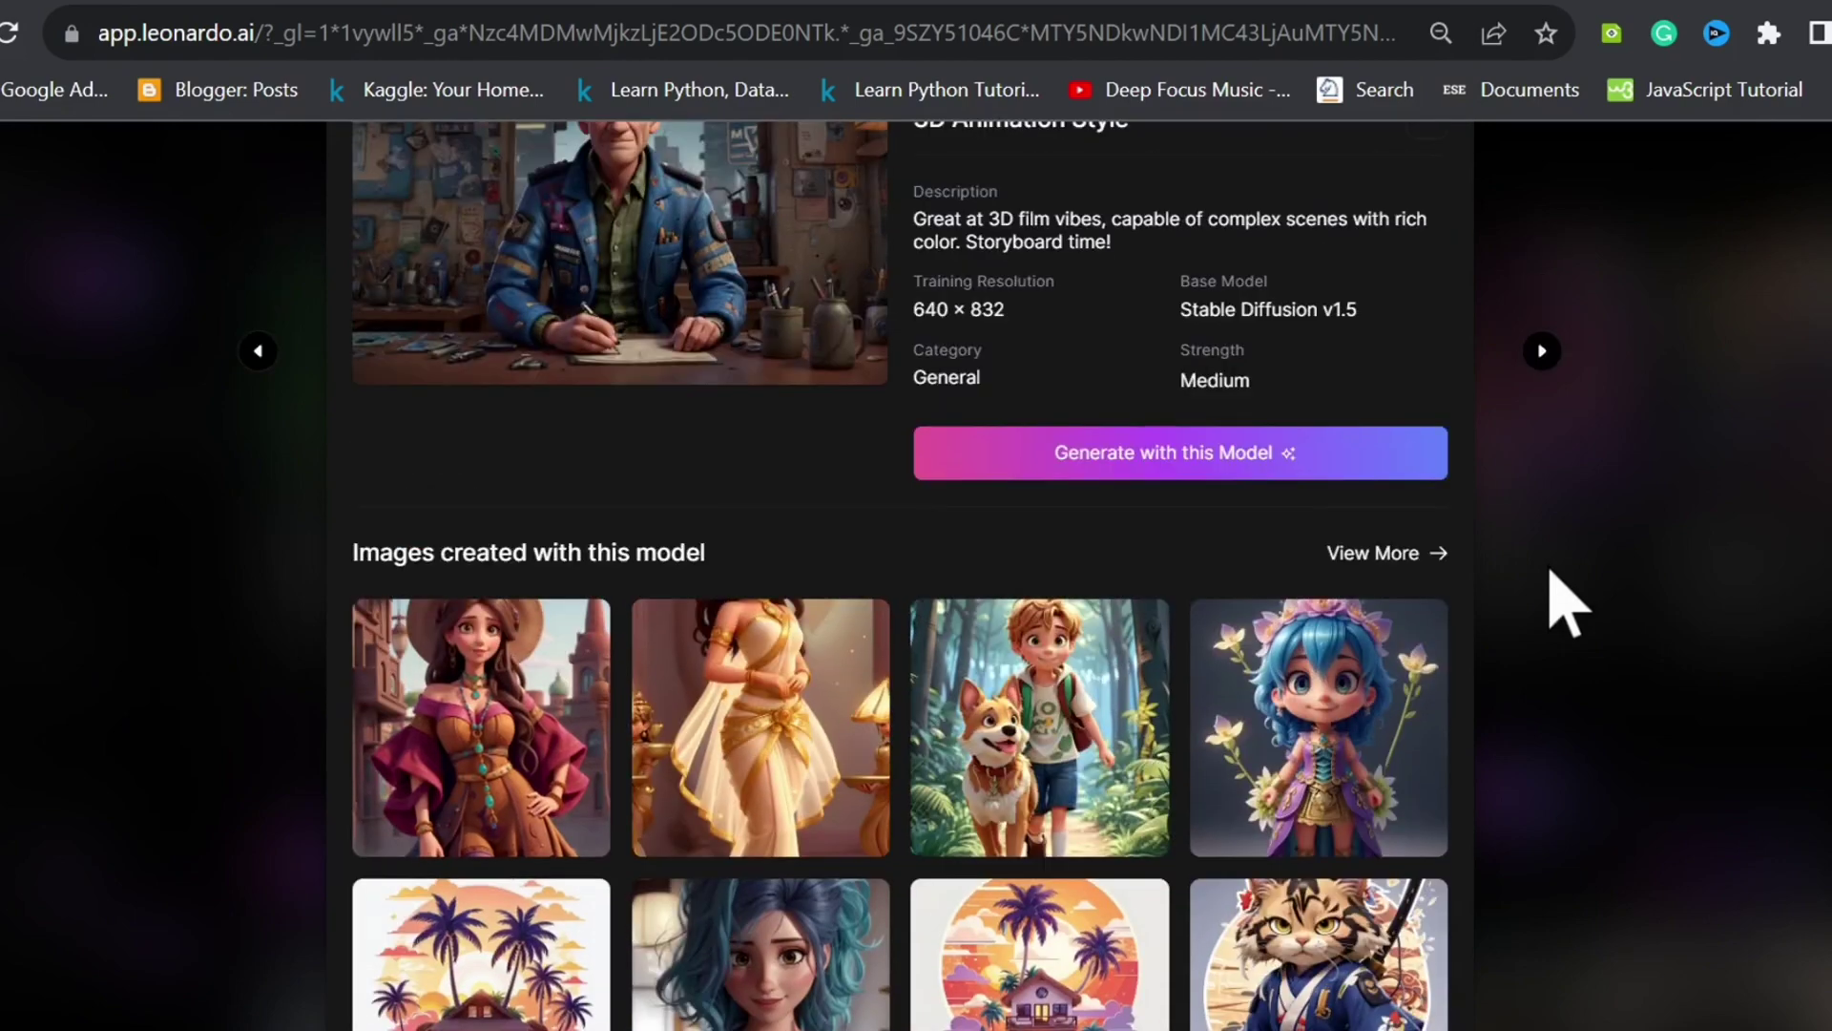
scroll(1566, 601, down, 3)
scroll(1565, 601, down, 1)
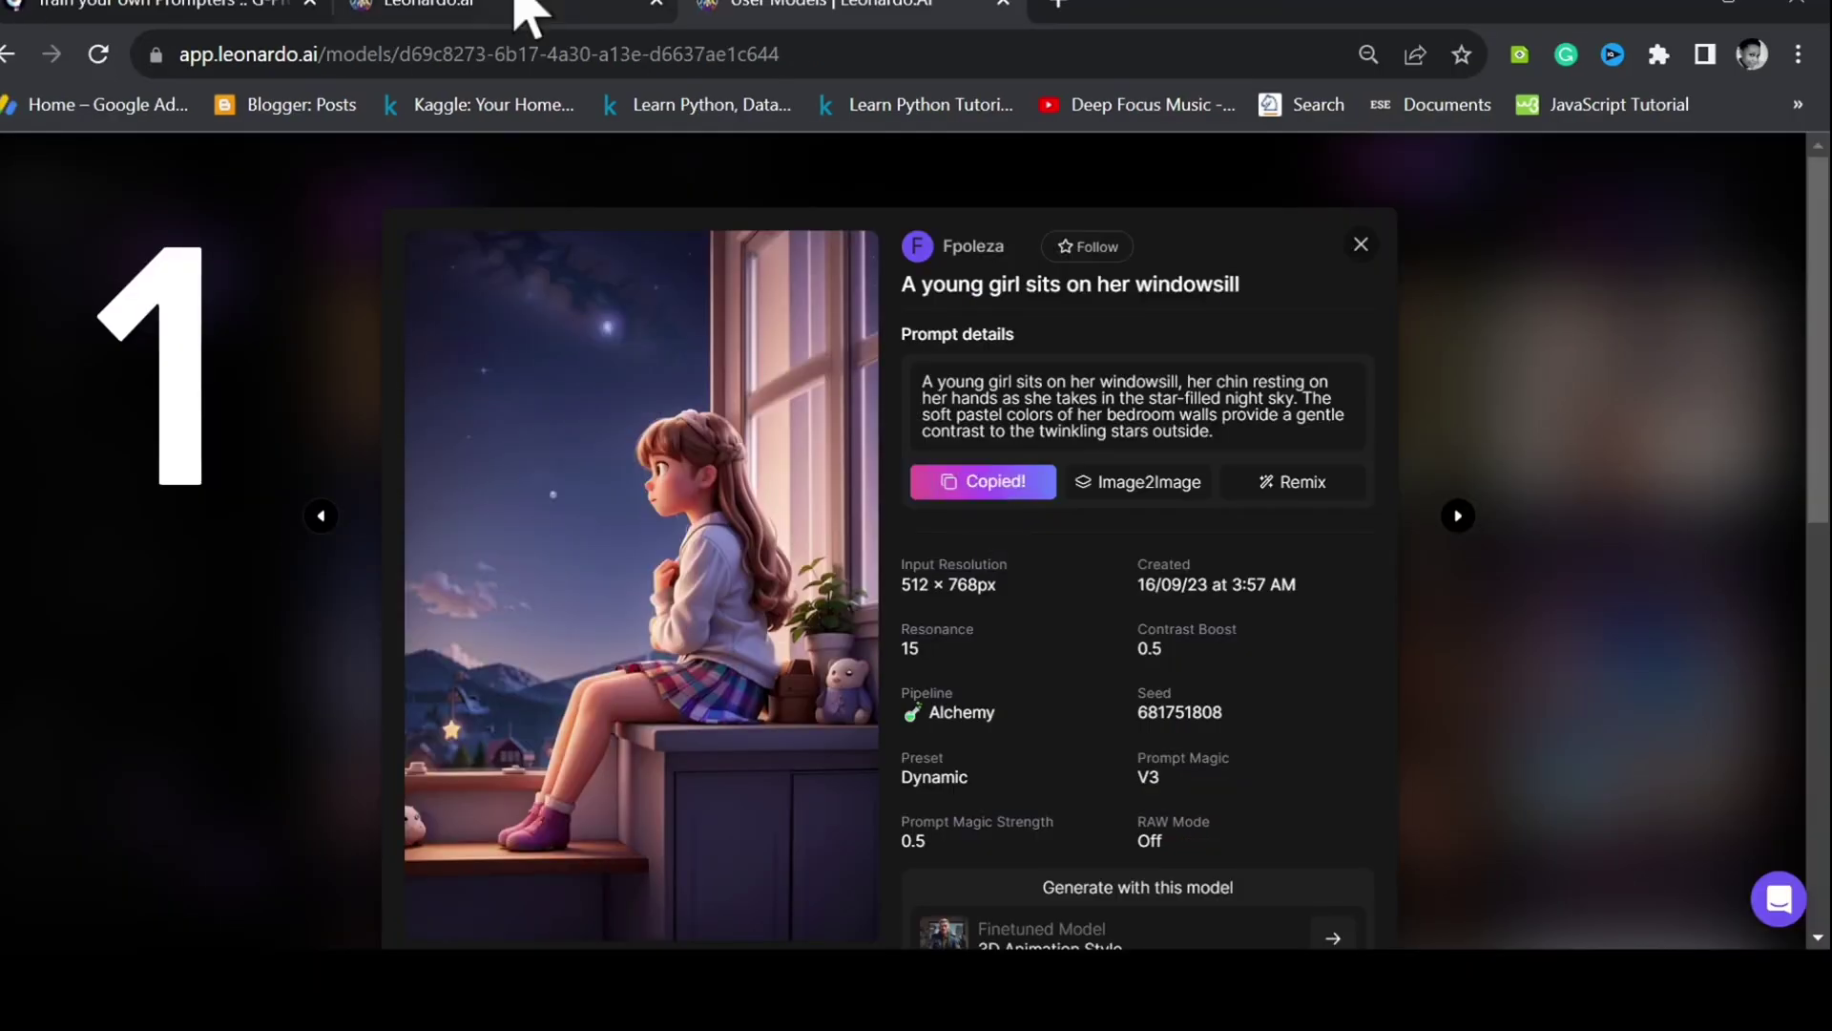
Step: Add the first copied example prompt and paste in the campus student image's prompt
click(162, 12)
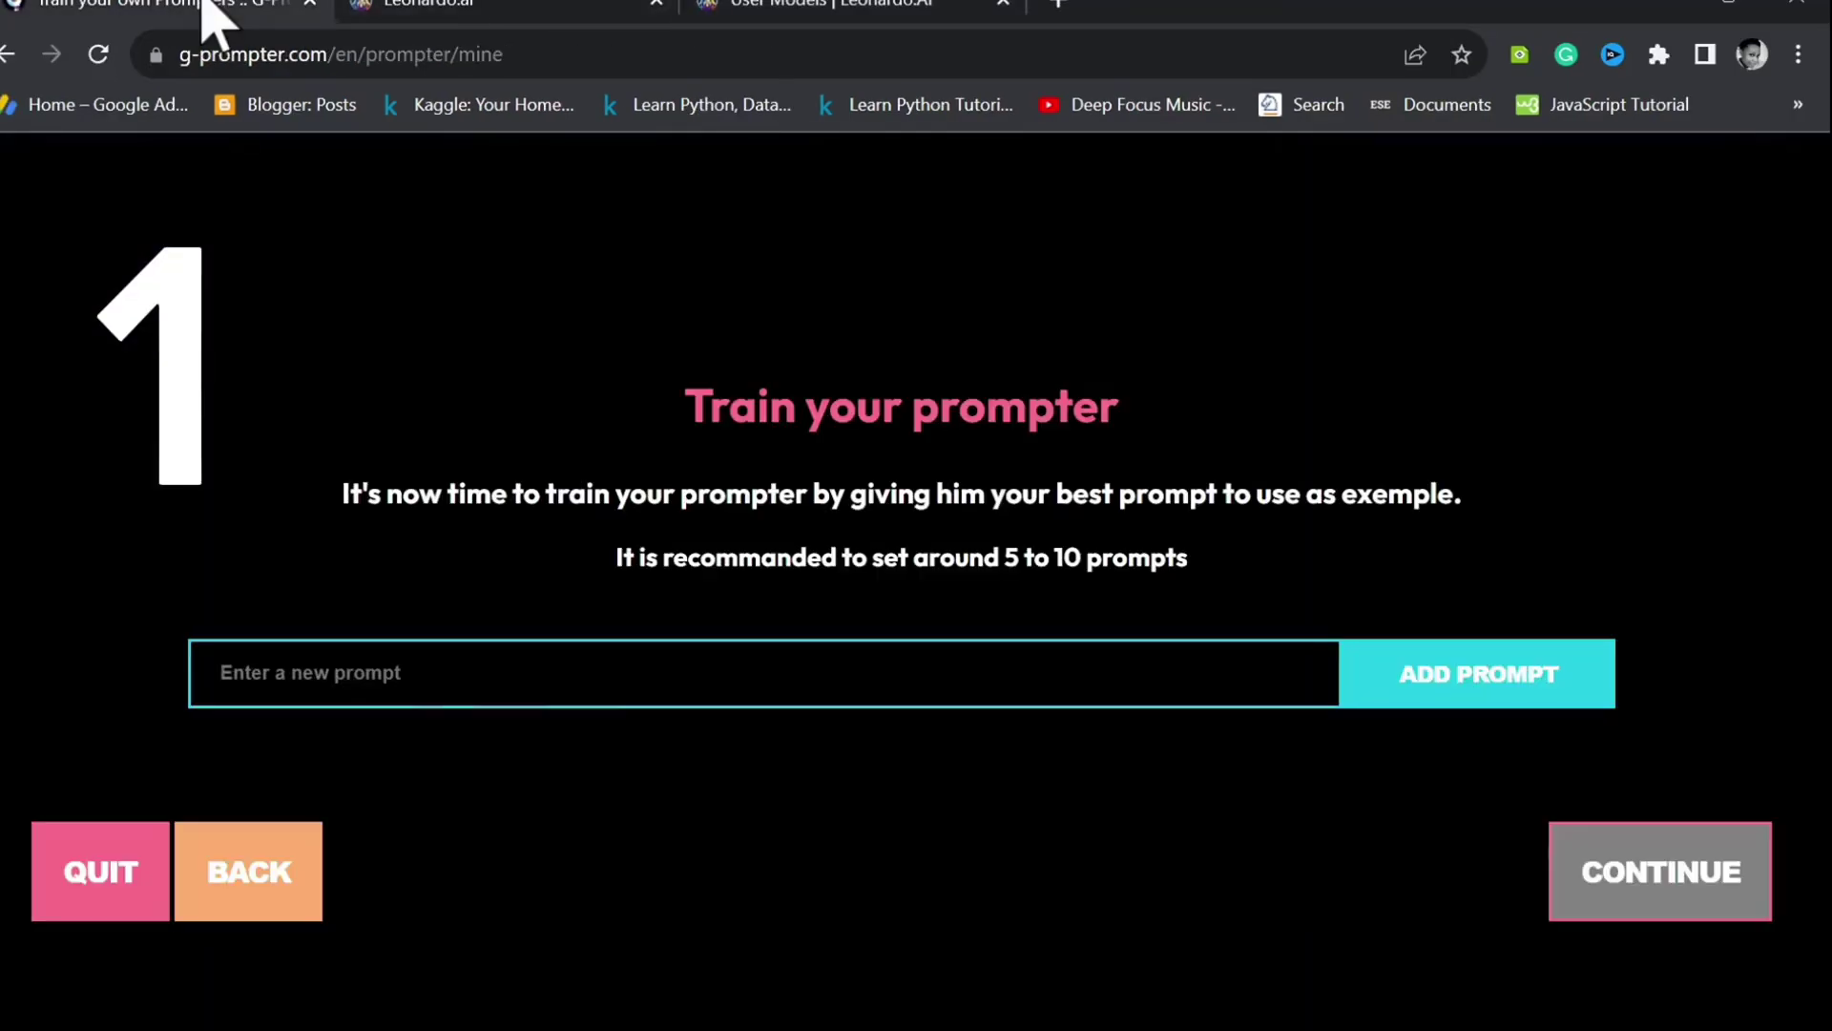
click(573, 687)
text(A young girl sits on her windowsill, her chin resting on her hands as she takes in the star-filled night sky. The soft pastel colors of her bedroom walls provide a gentle contrast to the twinkling stars outside.)
click(1514, 683)
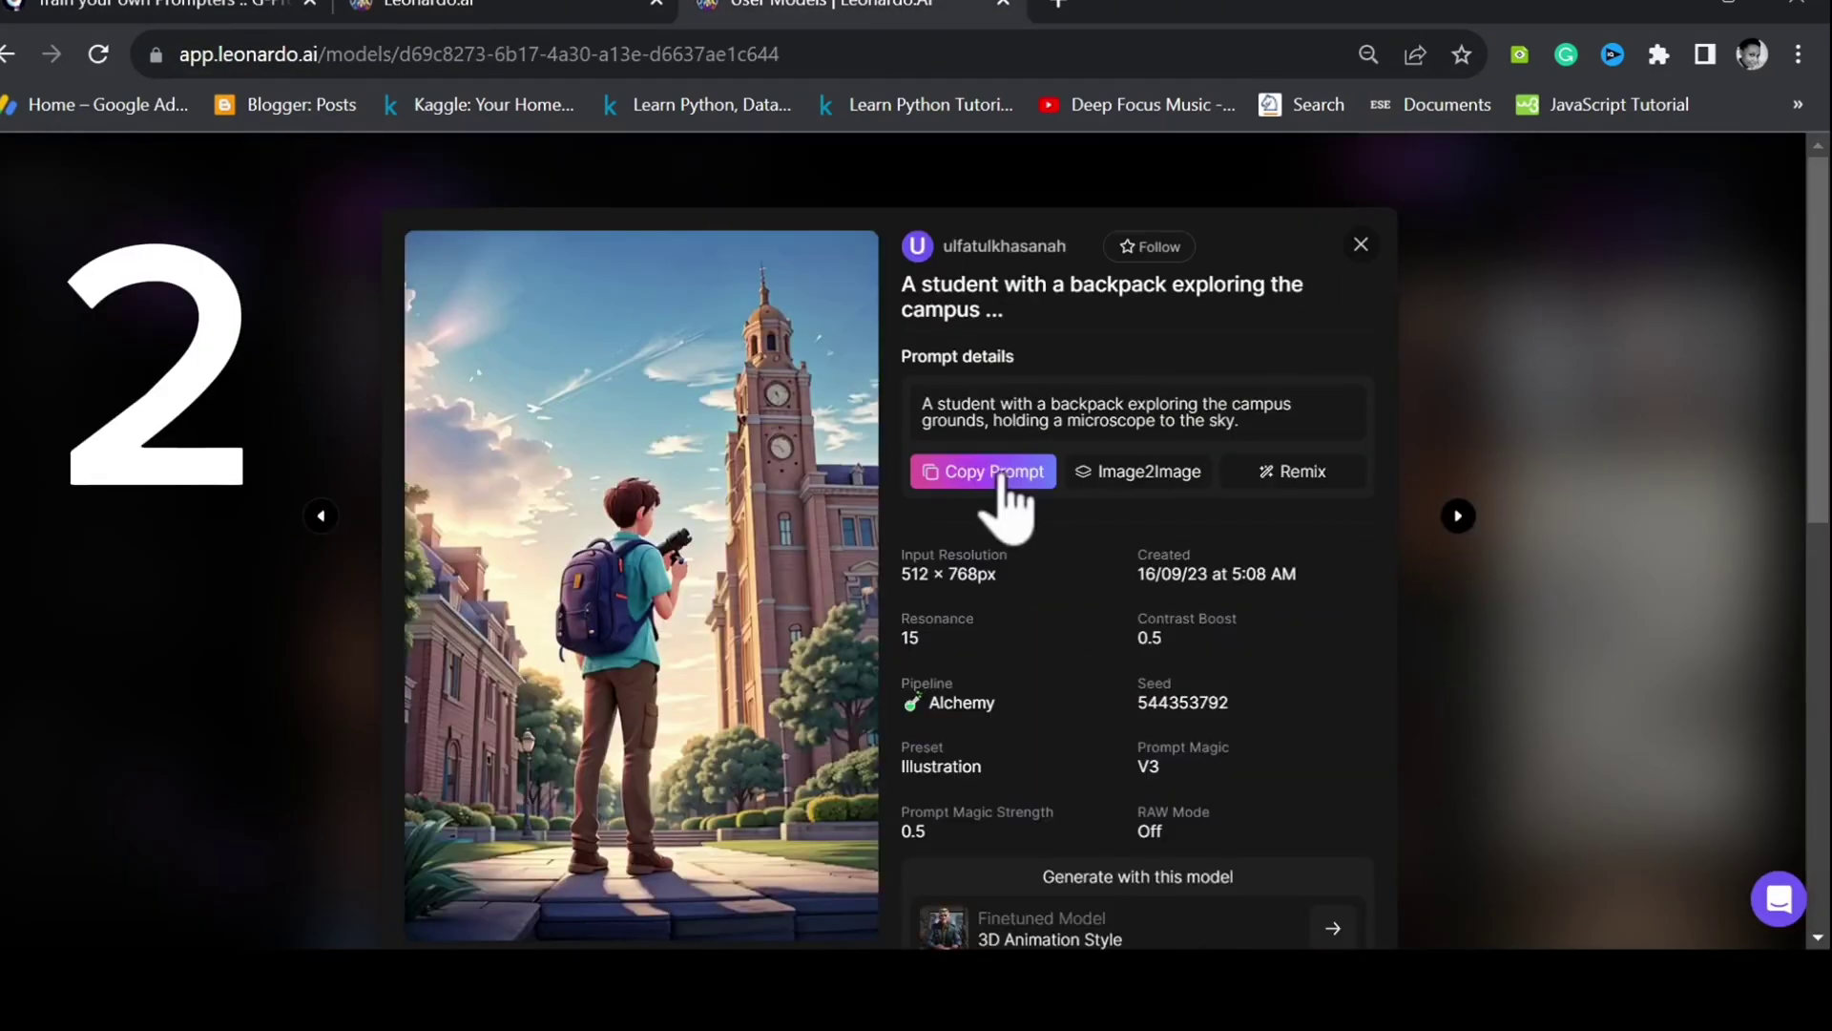
click(997, 478)
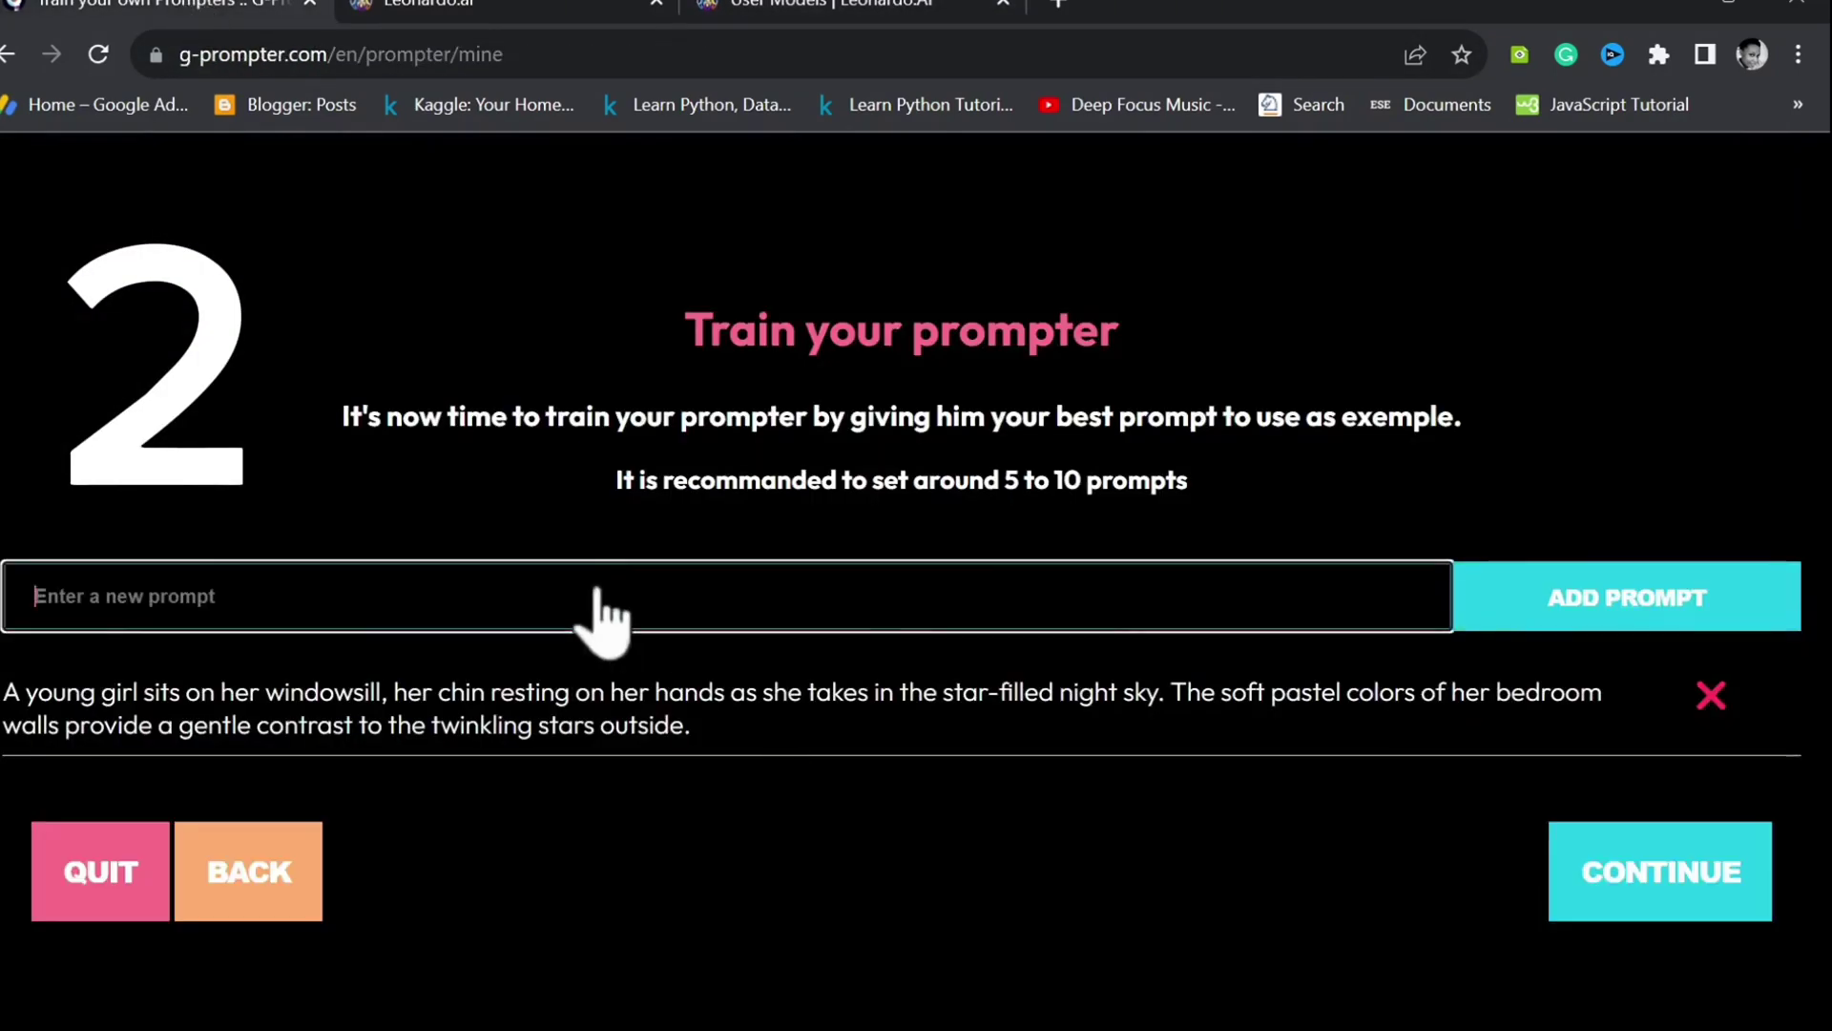
click(593, 613)
key(ctrl+v)
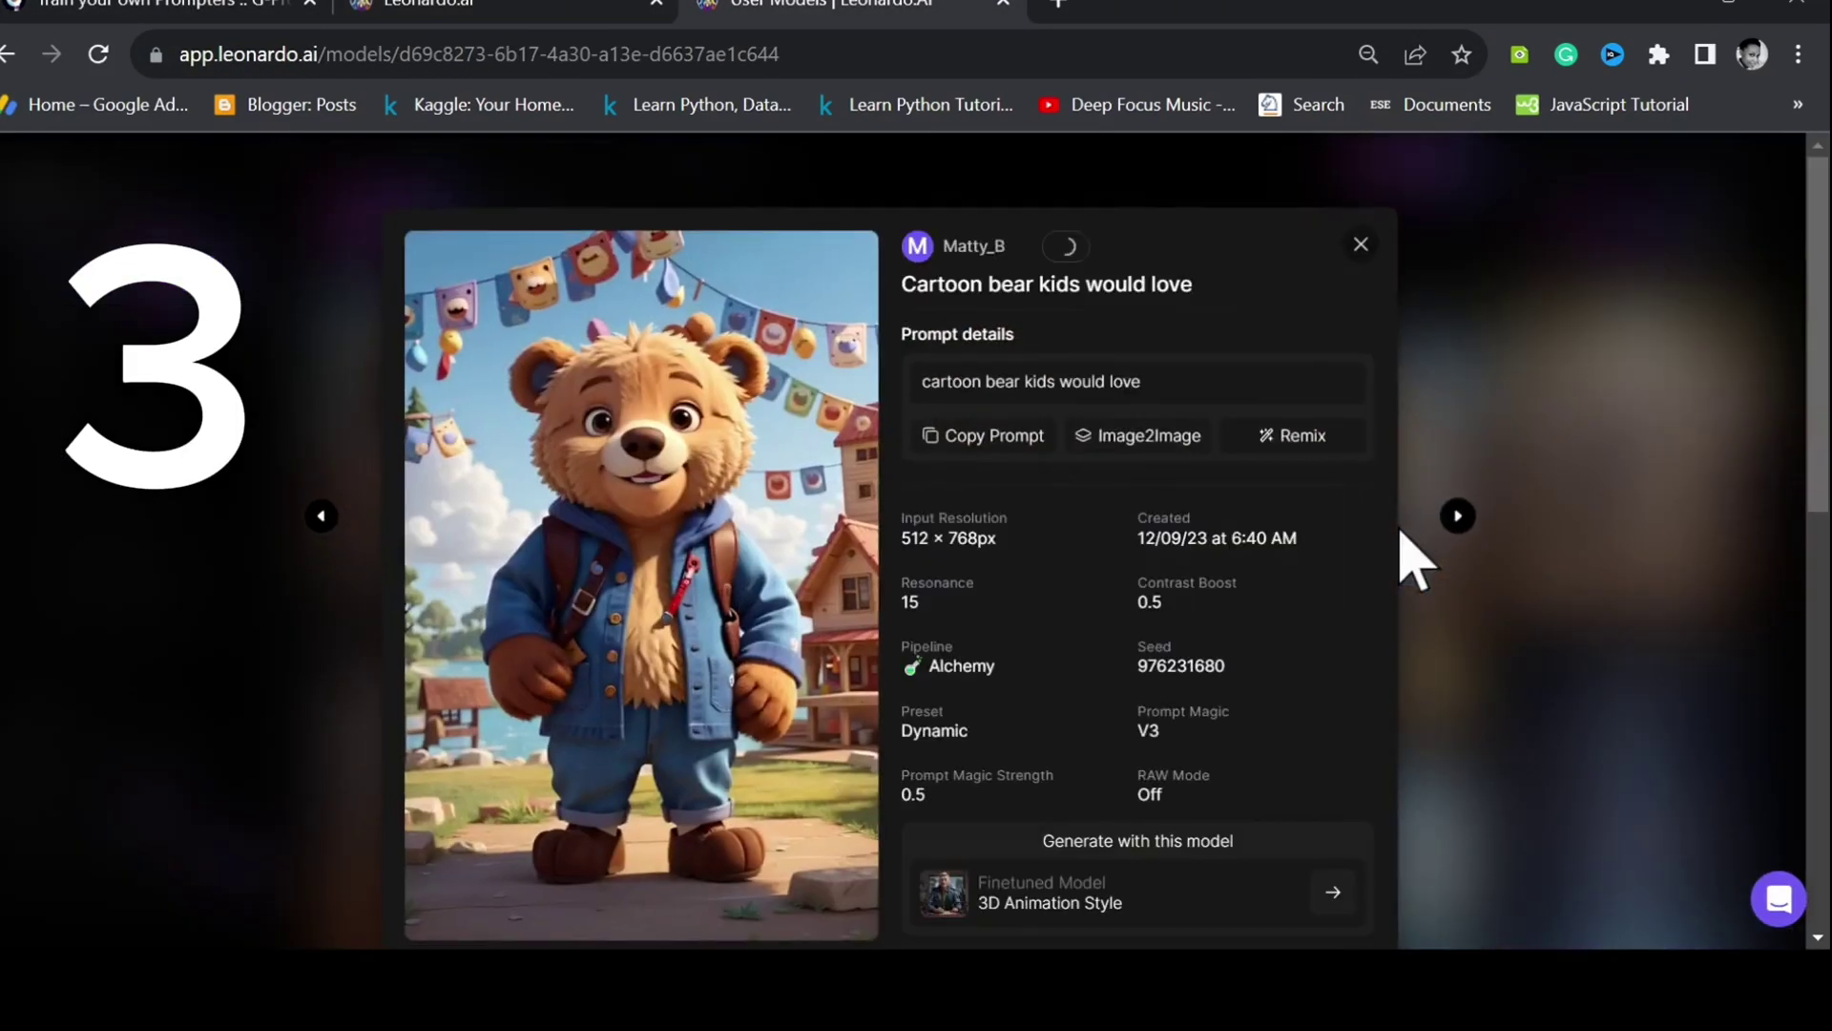
Step: Add the bear and wedding image prompts as training examples
click(974, 437)
click(156, 16)
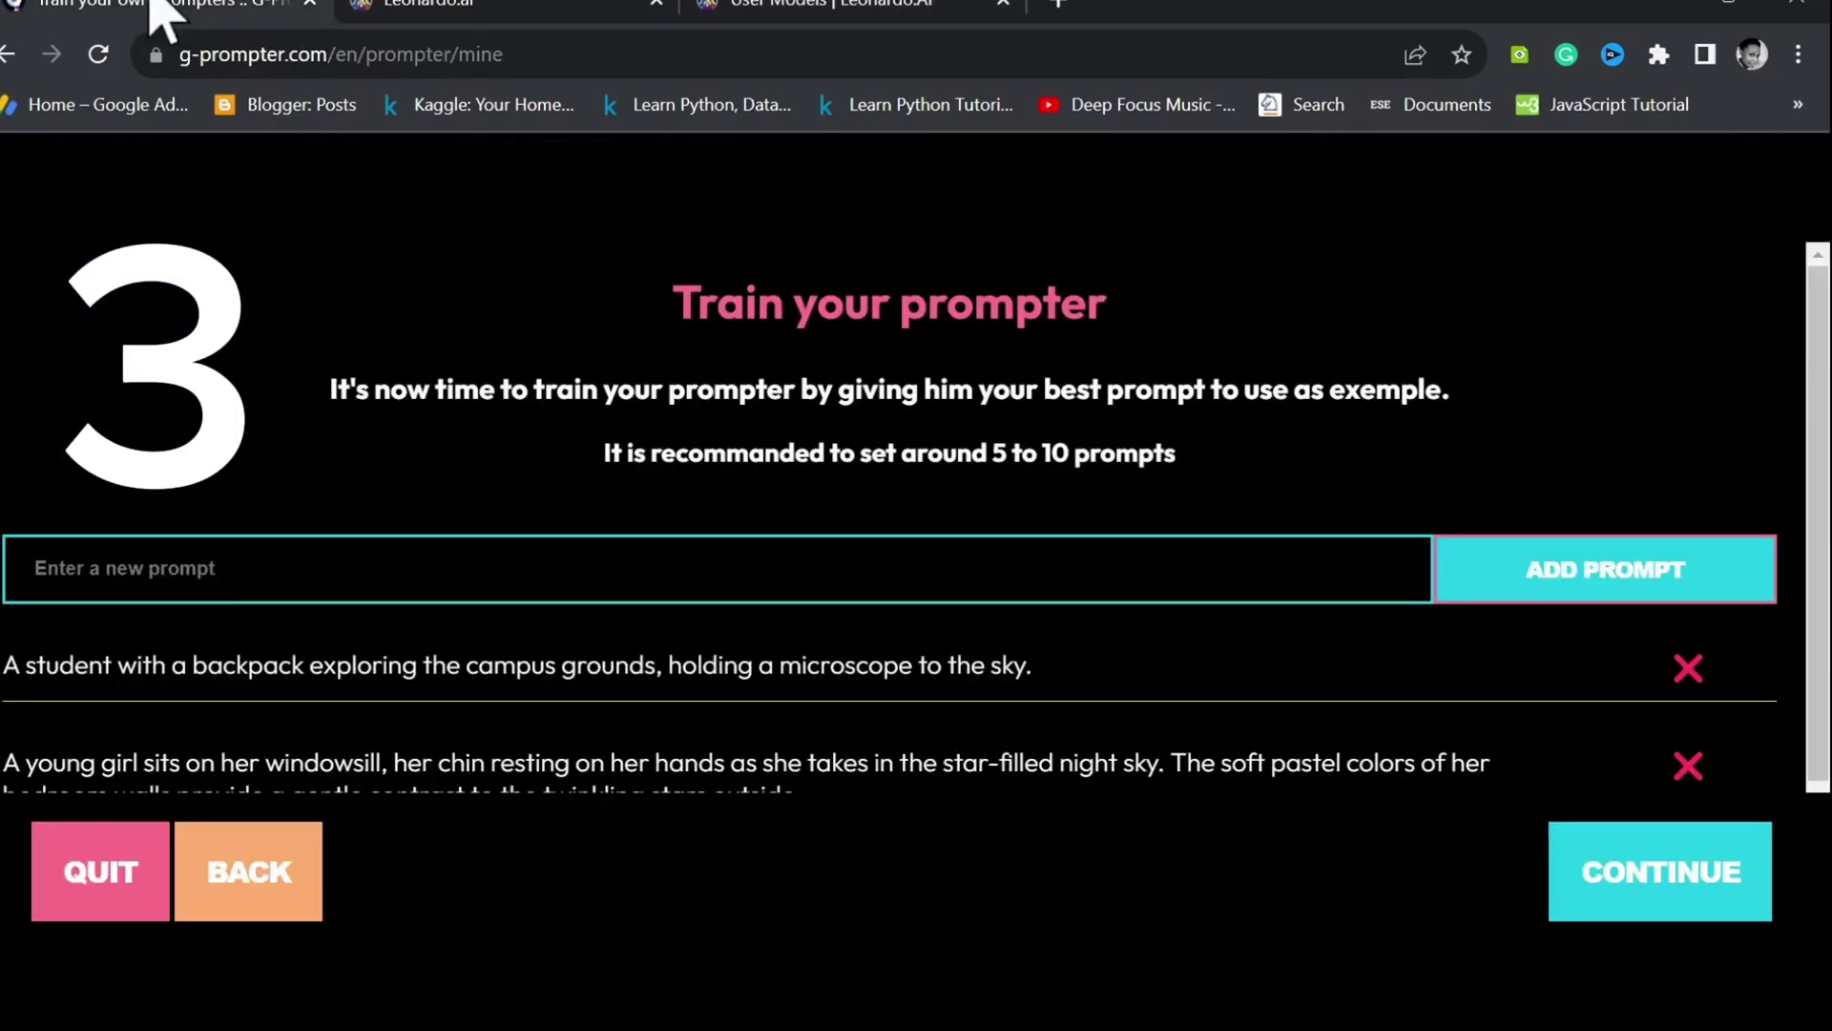
click(592, 569)
key(ctrl+v)
click(1606, 570)
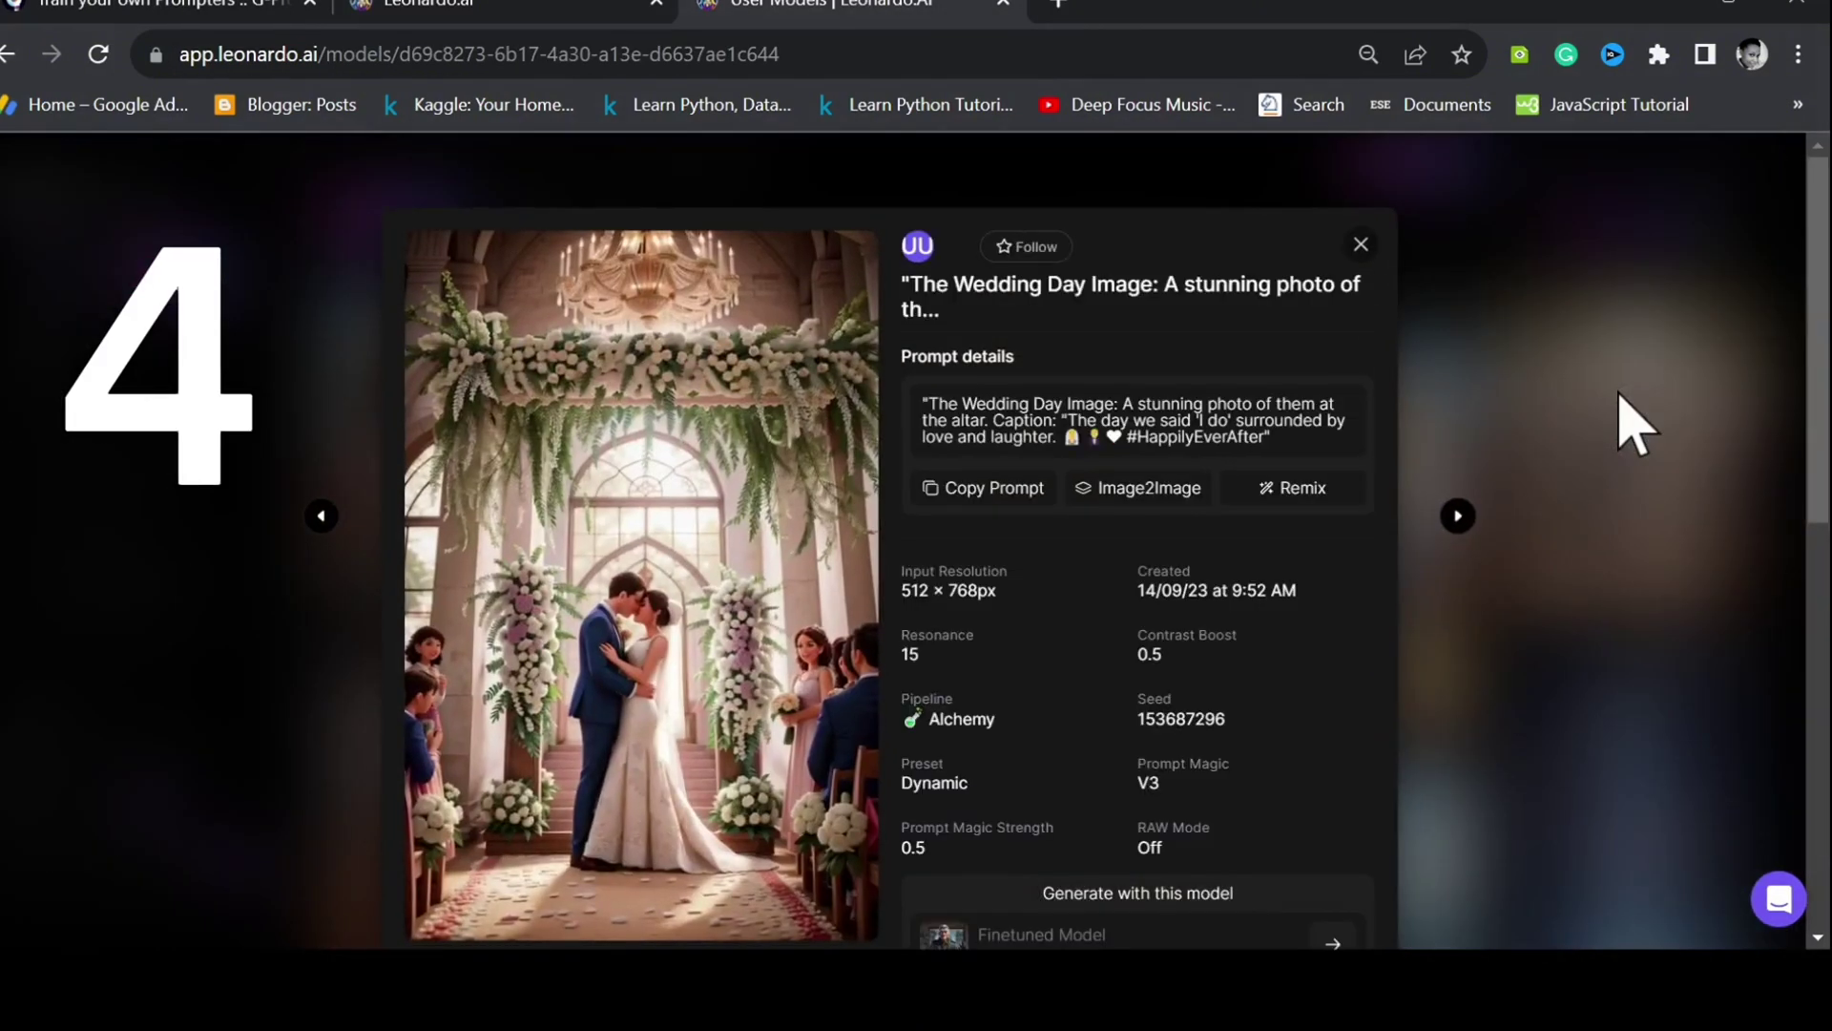
click(307, 7)
click(598, 576)
key(ctrl+v)
click(1606, 570)
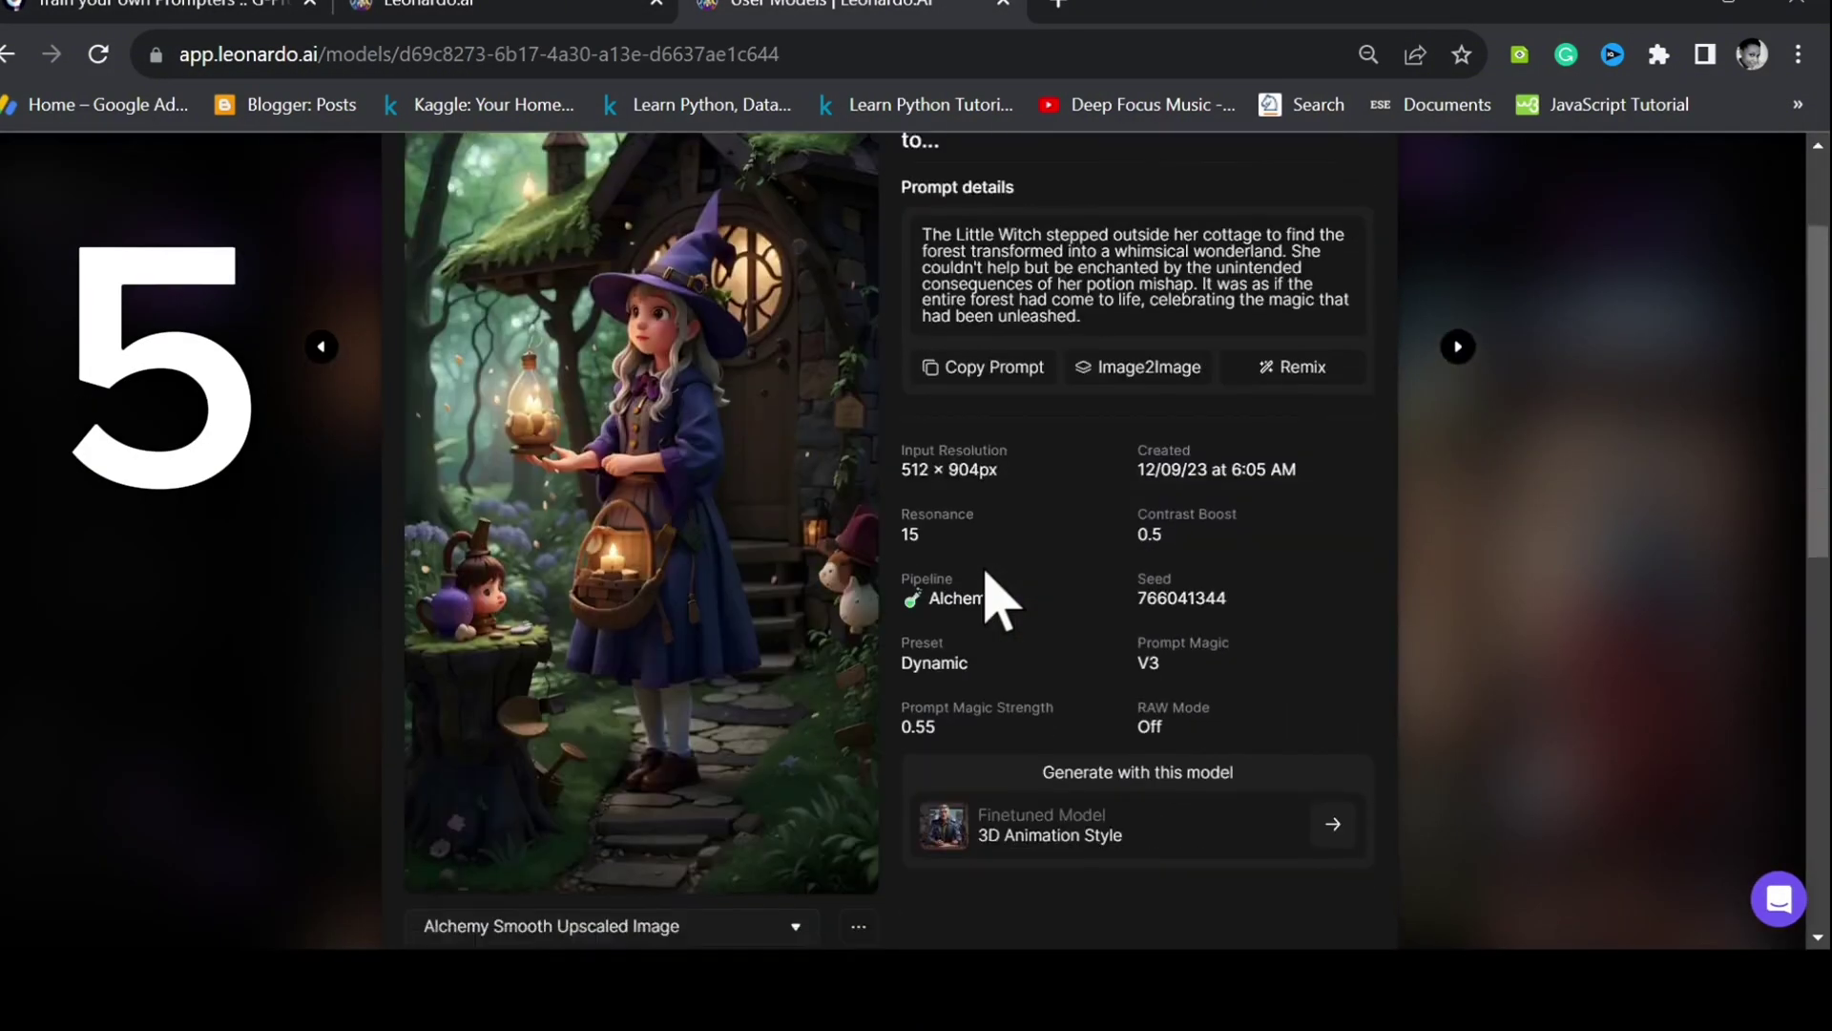
Step: Add the Little Witch prompt and paste in the pirate ship treehouse prompt
click(964, 443)
click(152, 7)
click(531, 587)
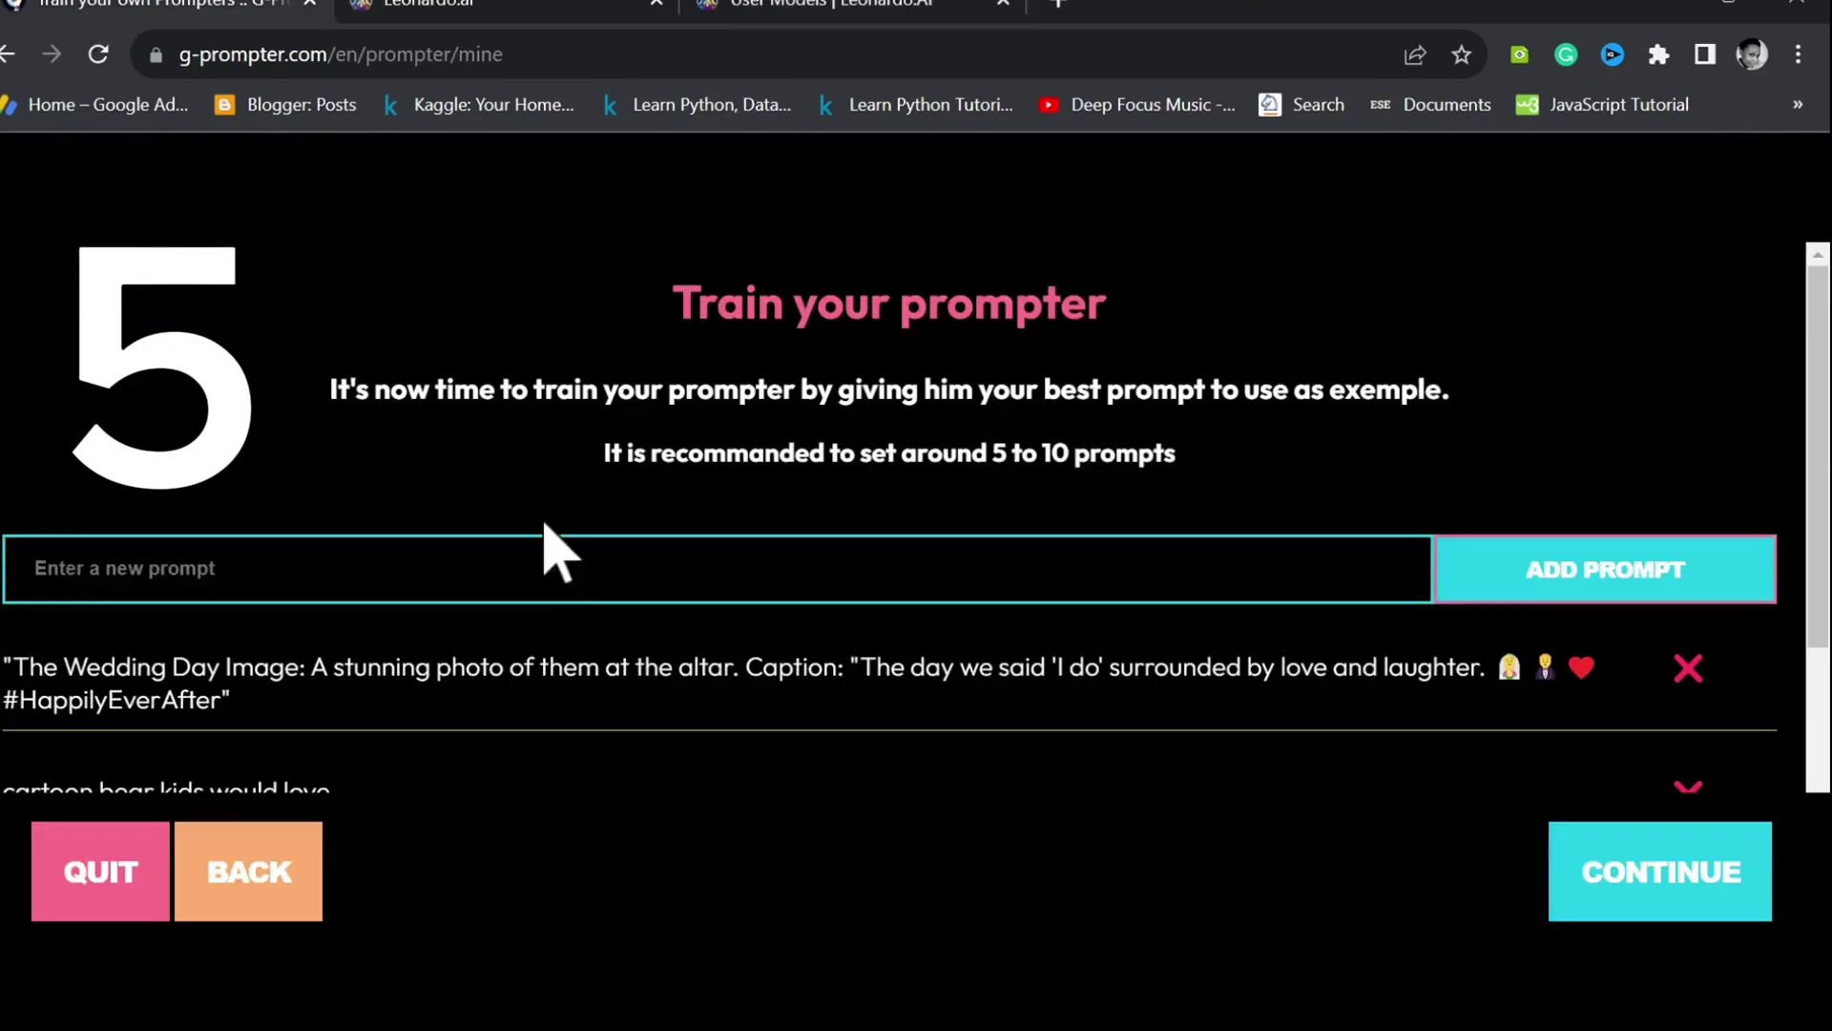
key(ctrl+v)
click(1606, 573)
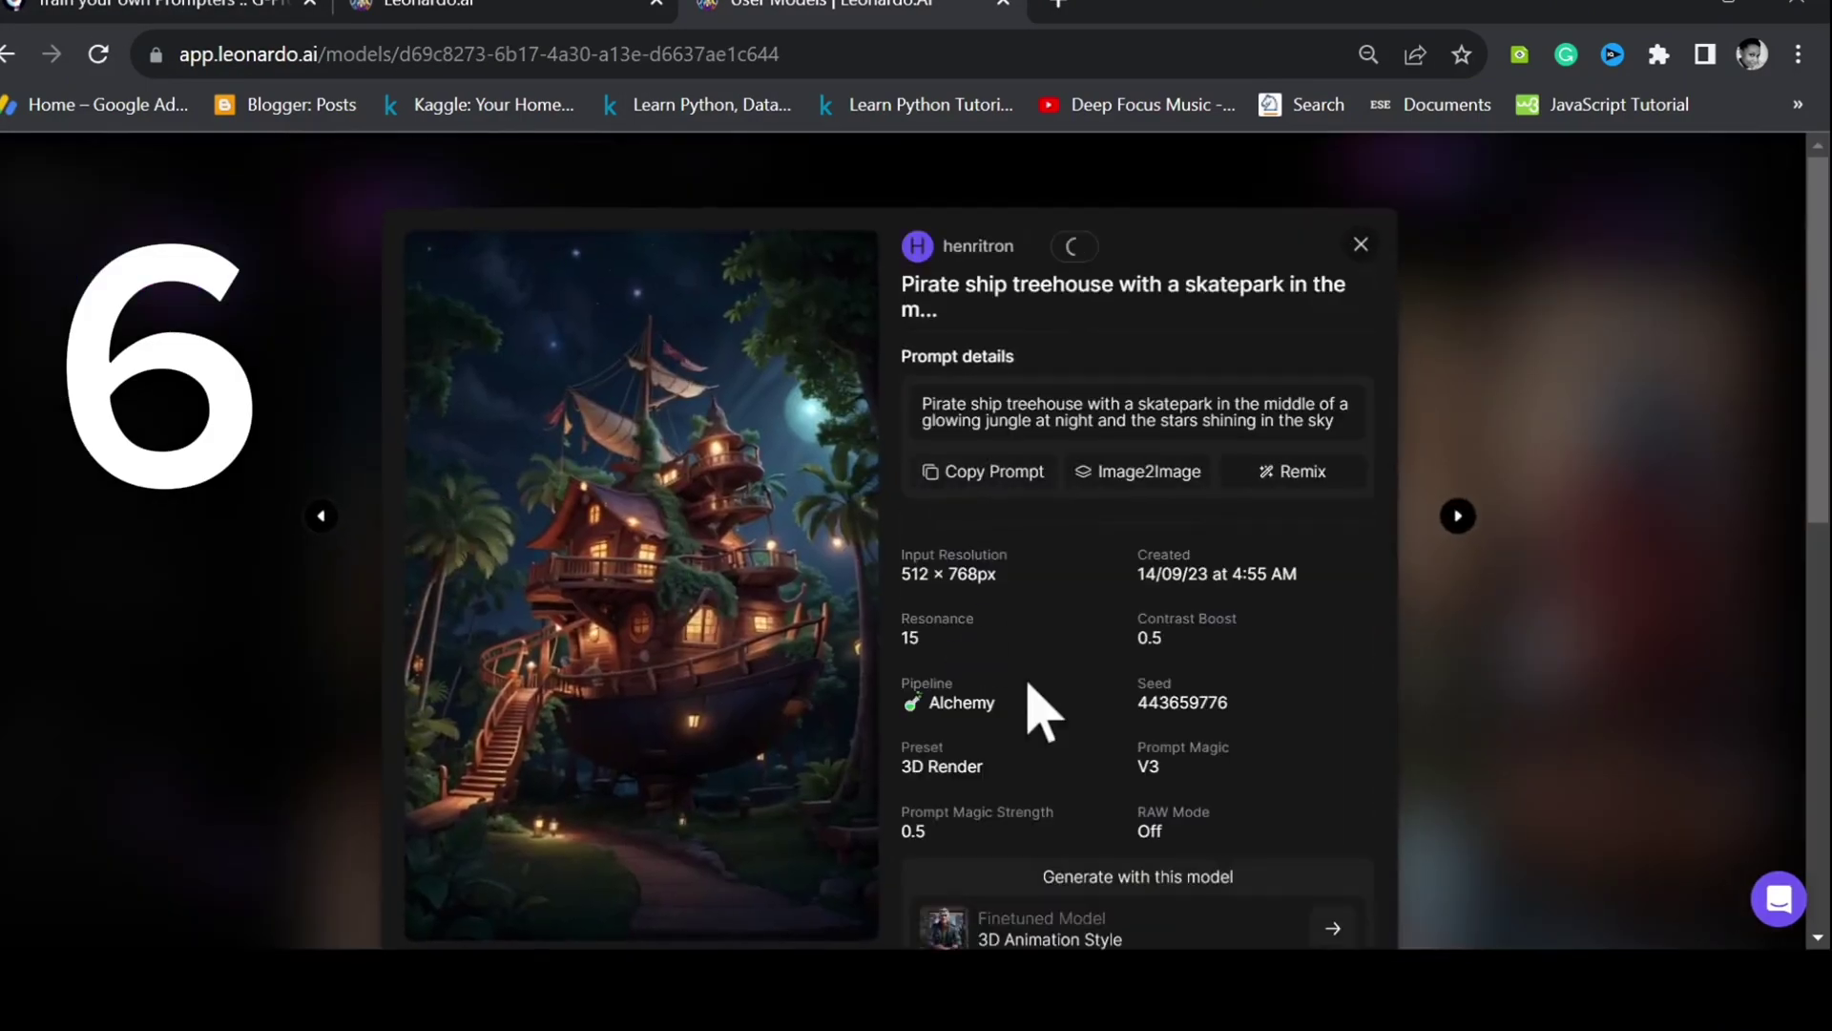
click(997, 475)
click(162, 10)
click(409, 589)
key(ctrl+v)
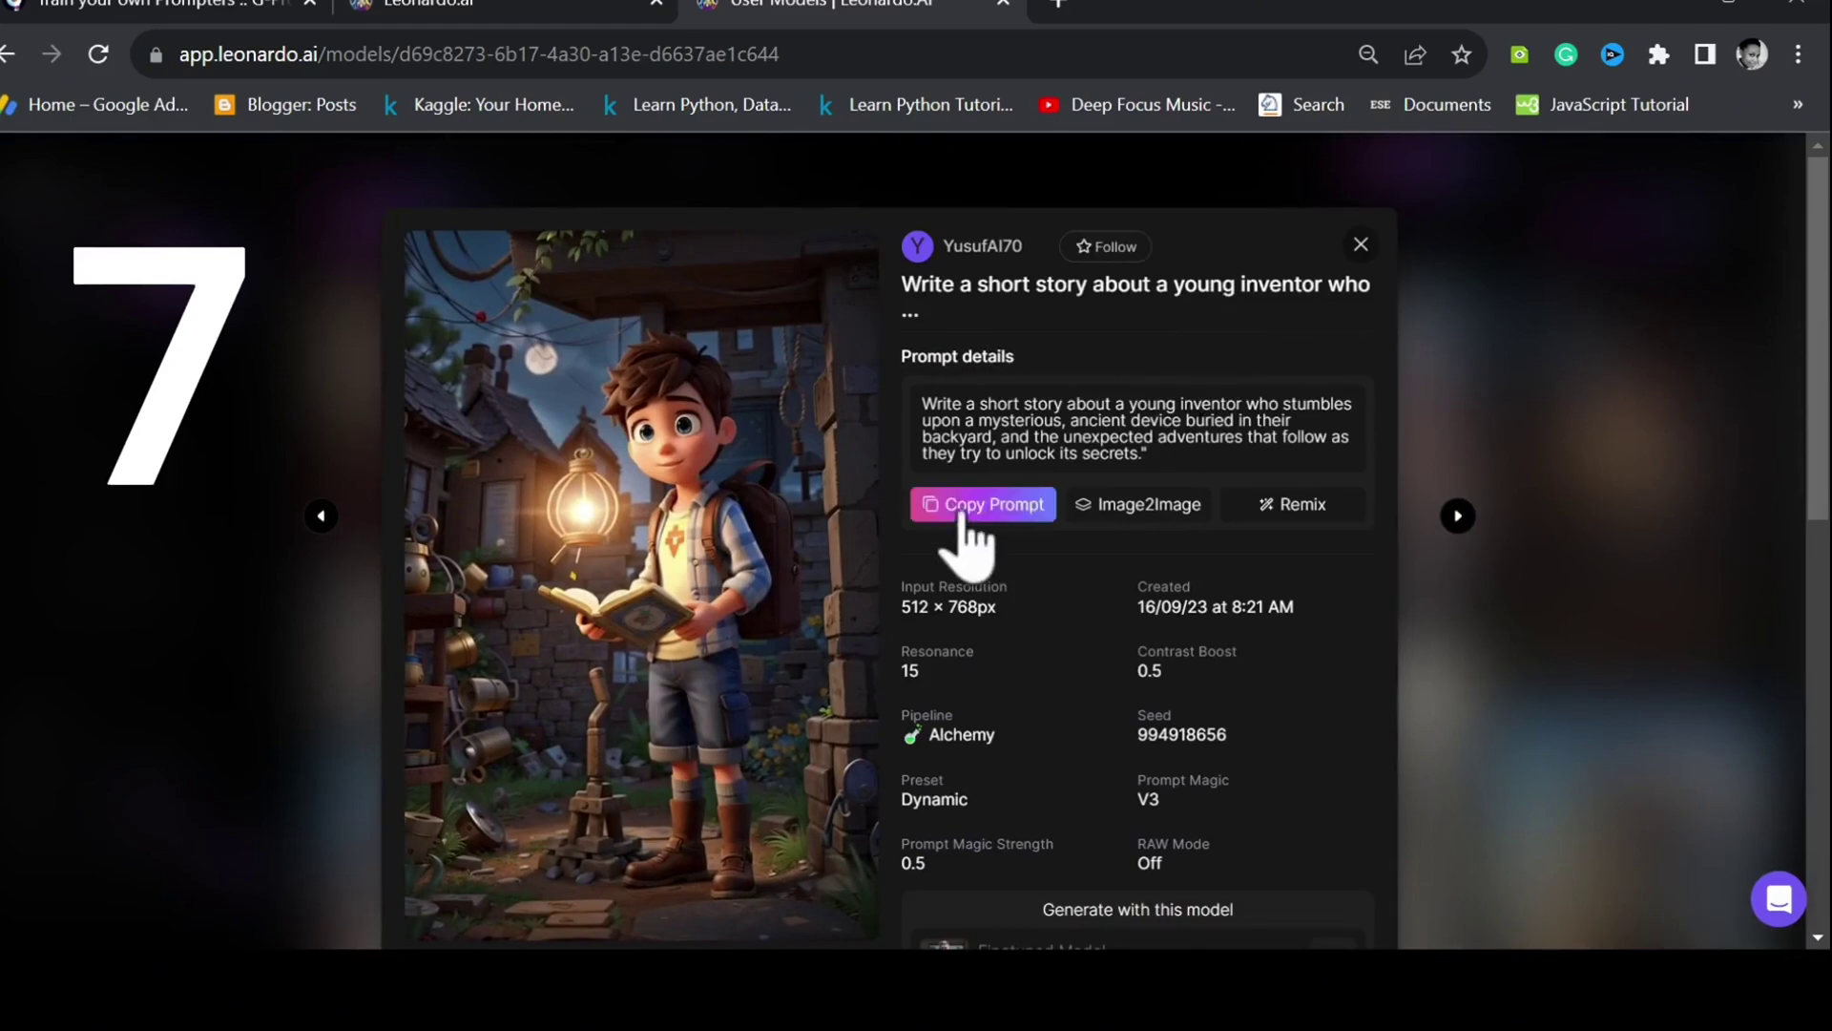
Step: Paste the young inventor prompt and add the Captain Marvel image's prompt
click(962, 510)
click(162, 10)
click(321, 561)
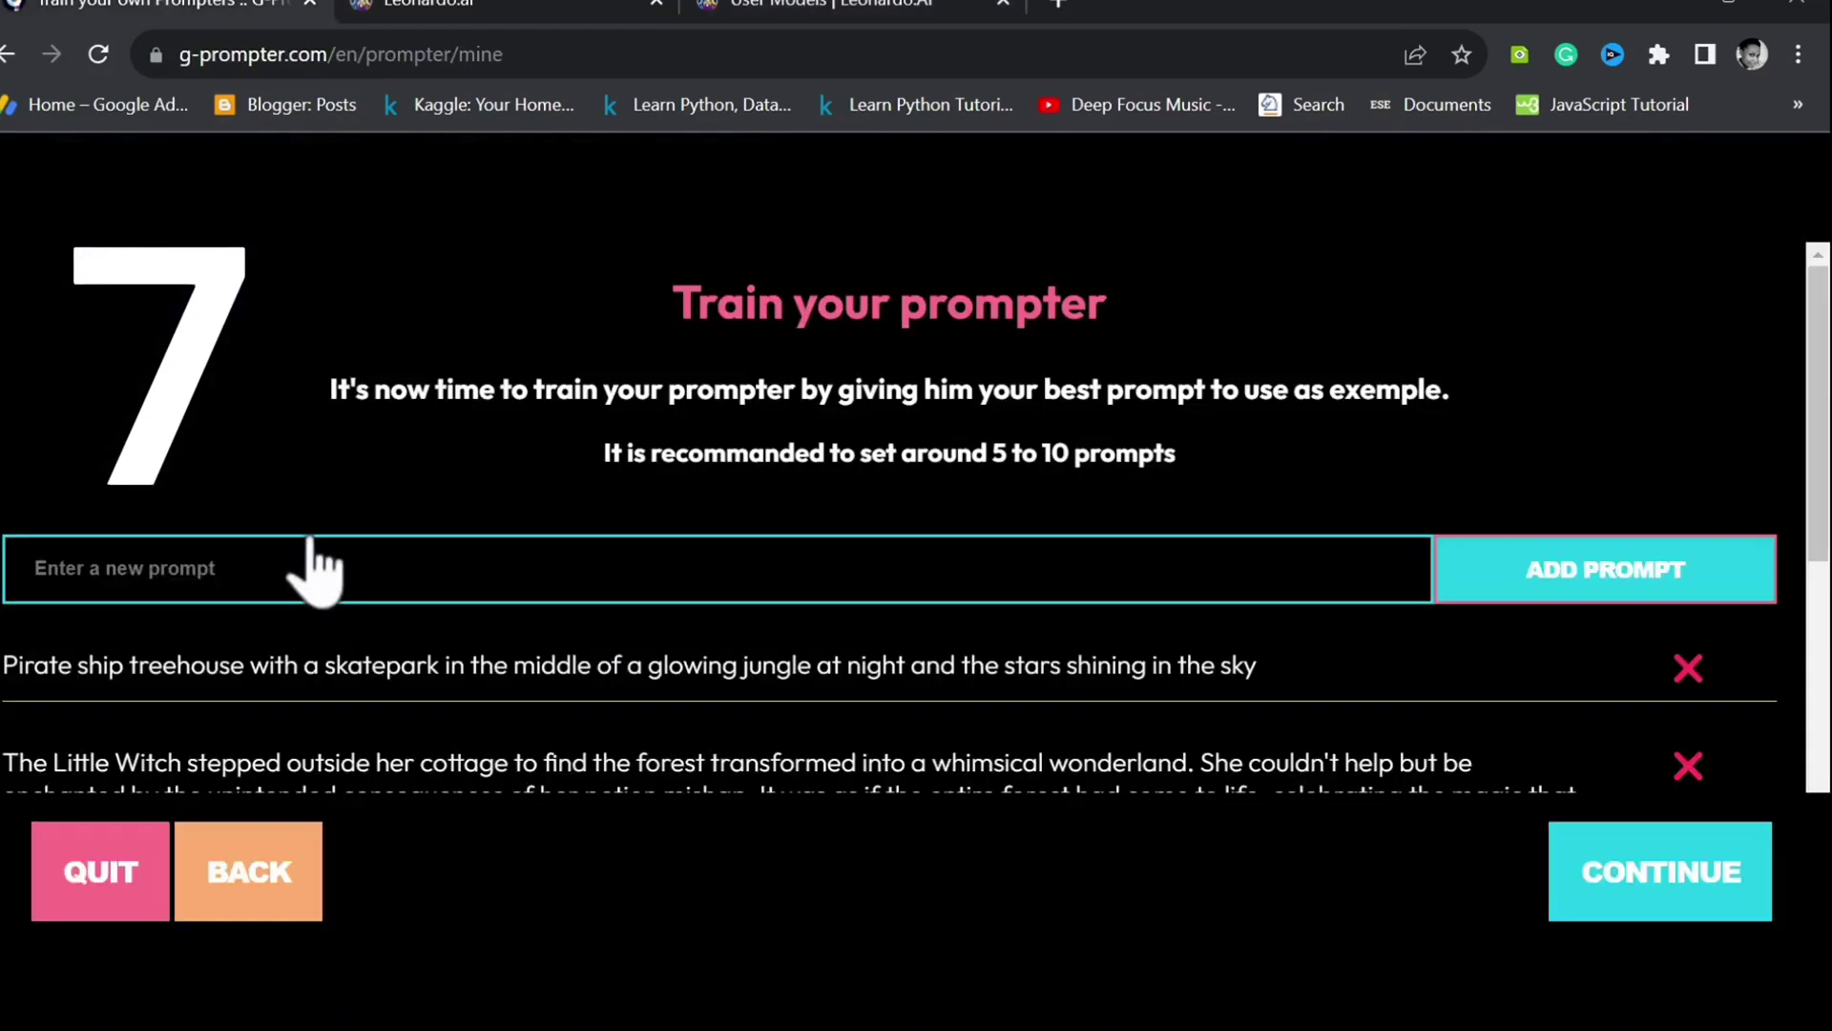
key(ctrl+v)
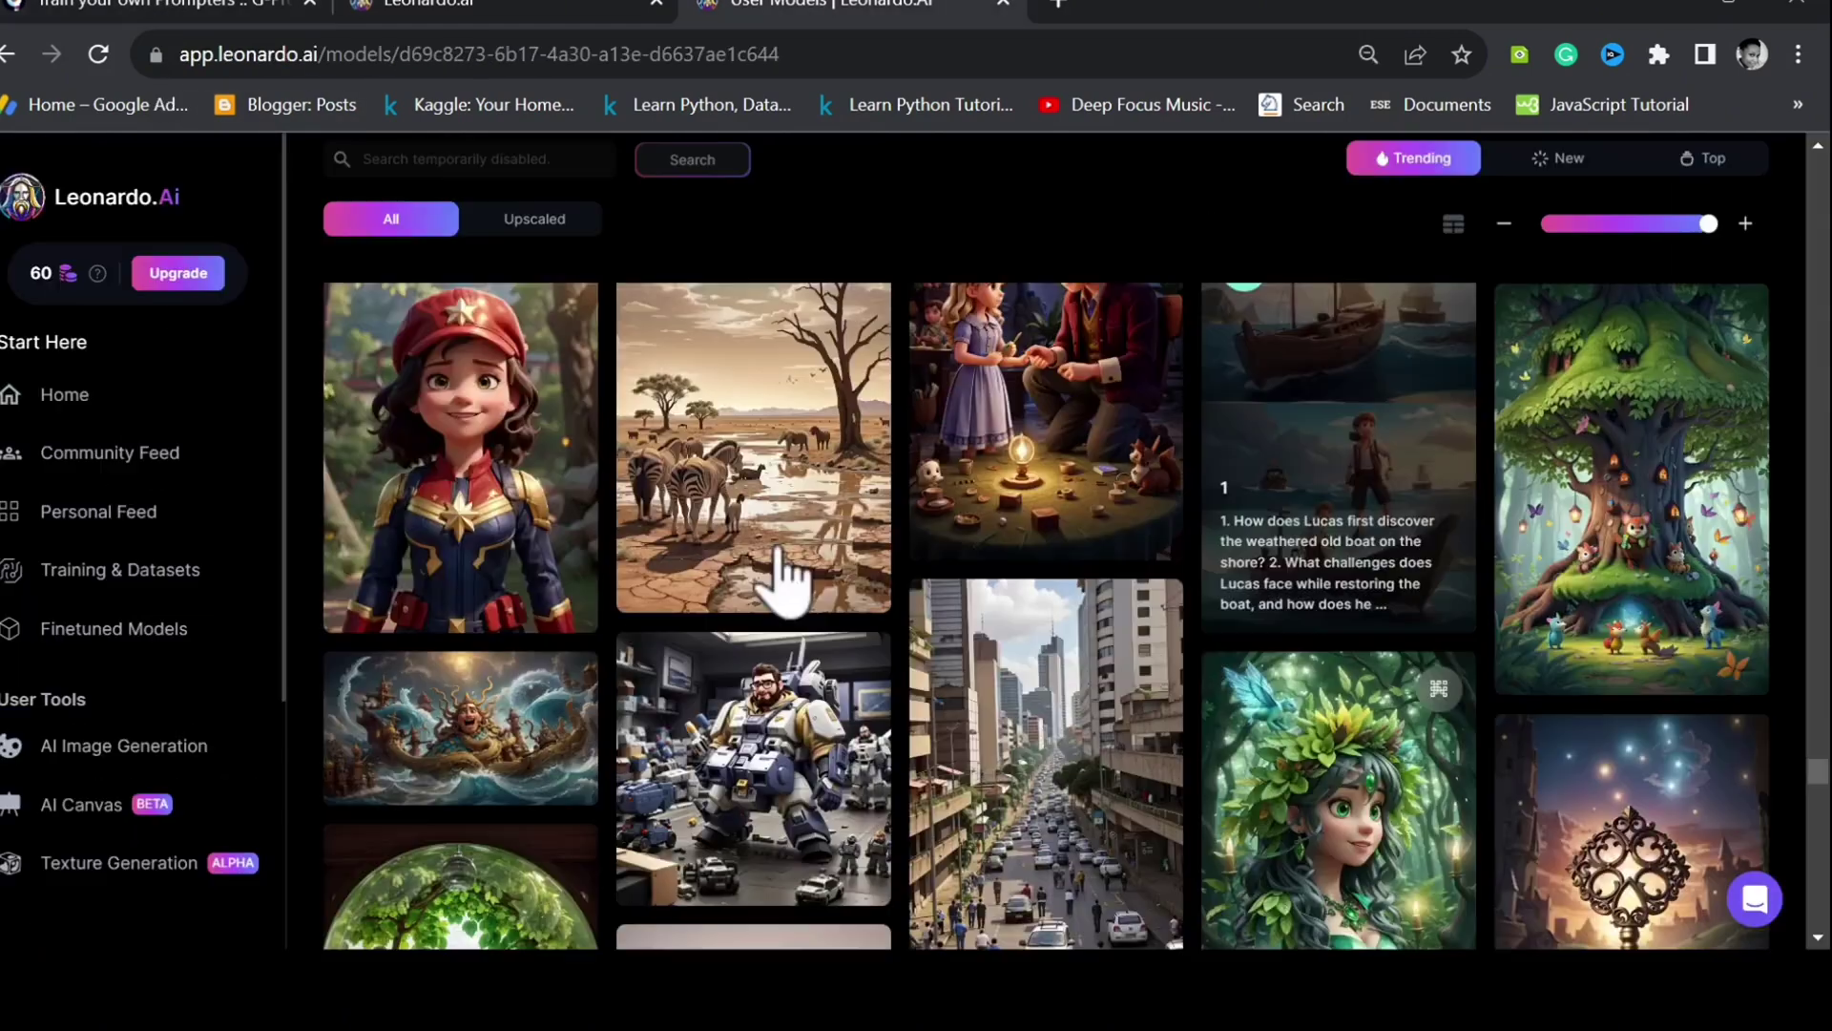
click(483, 410)
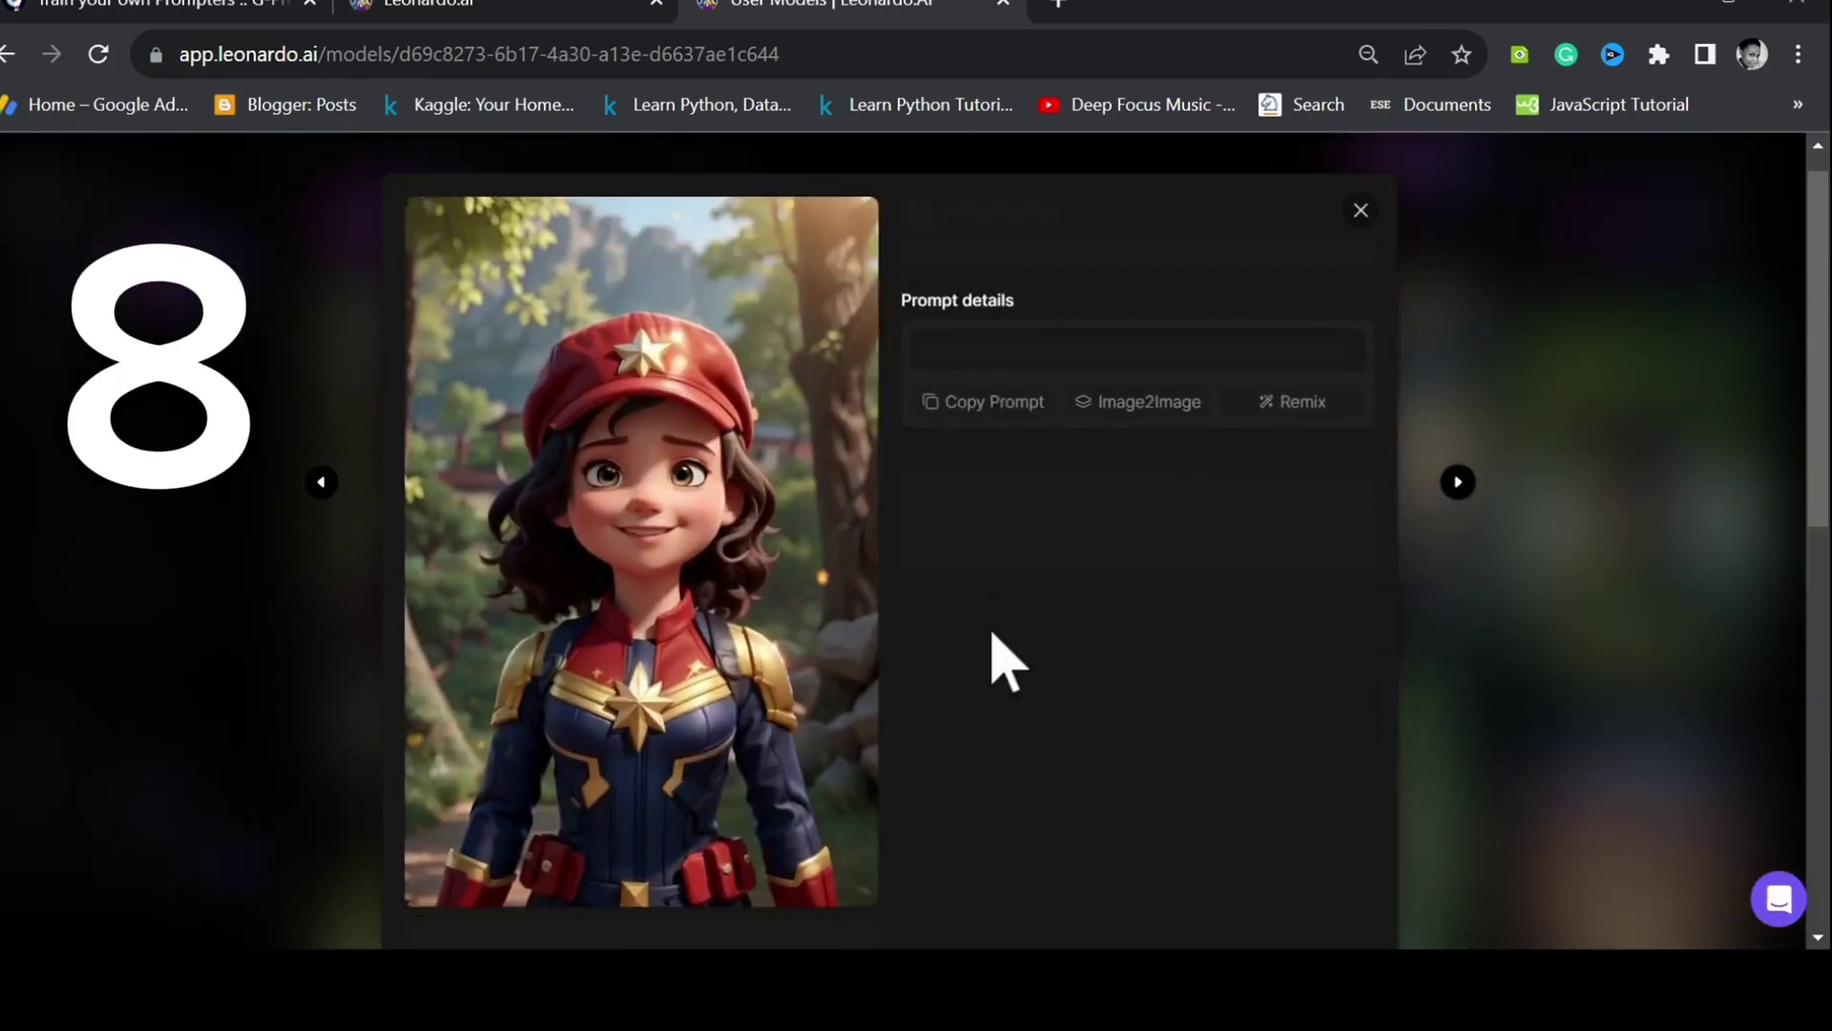
click(982, 430)
click(65, 8)
click(319, 568)
key(ctrl+v)
key(Return)
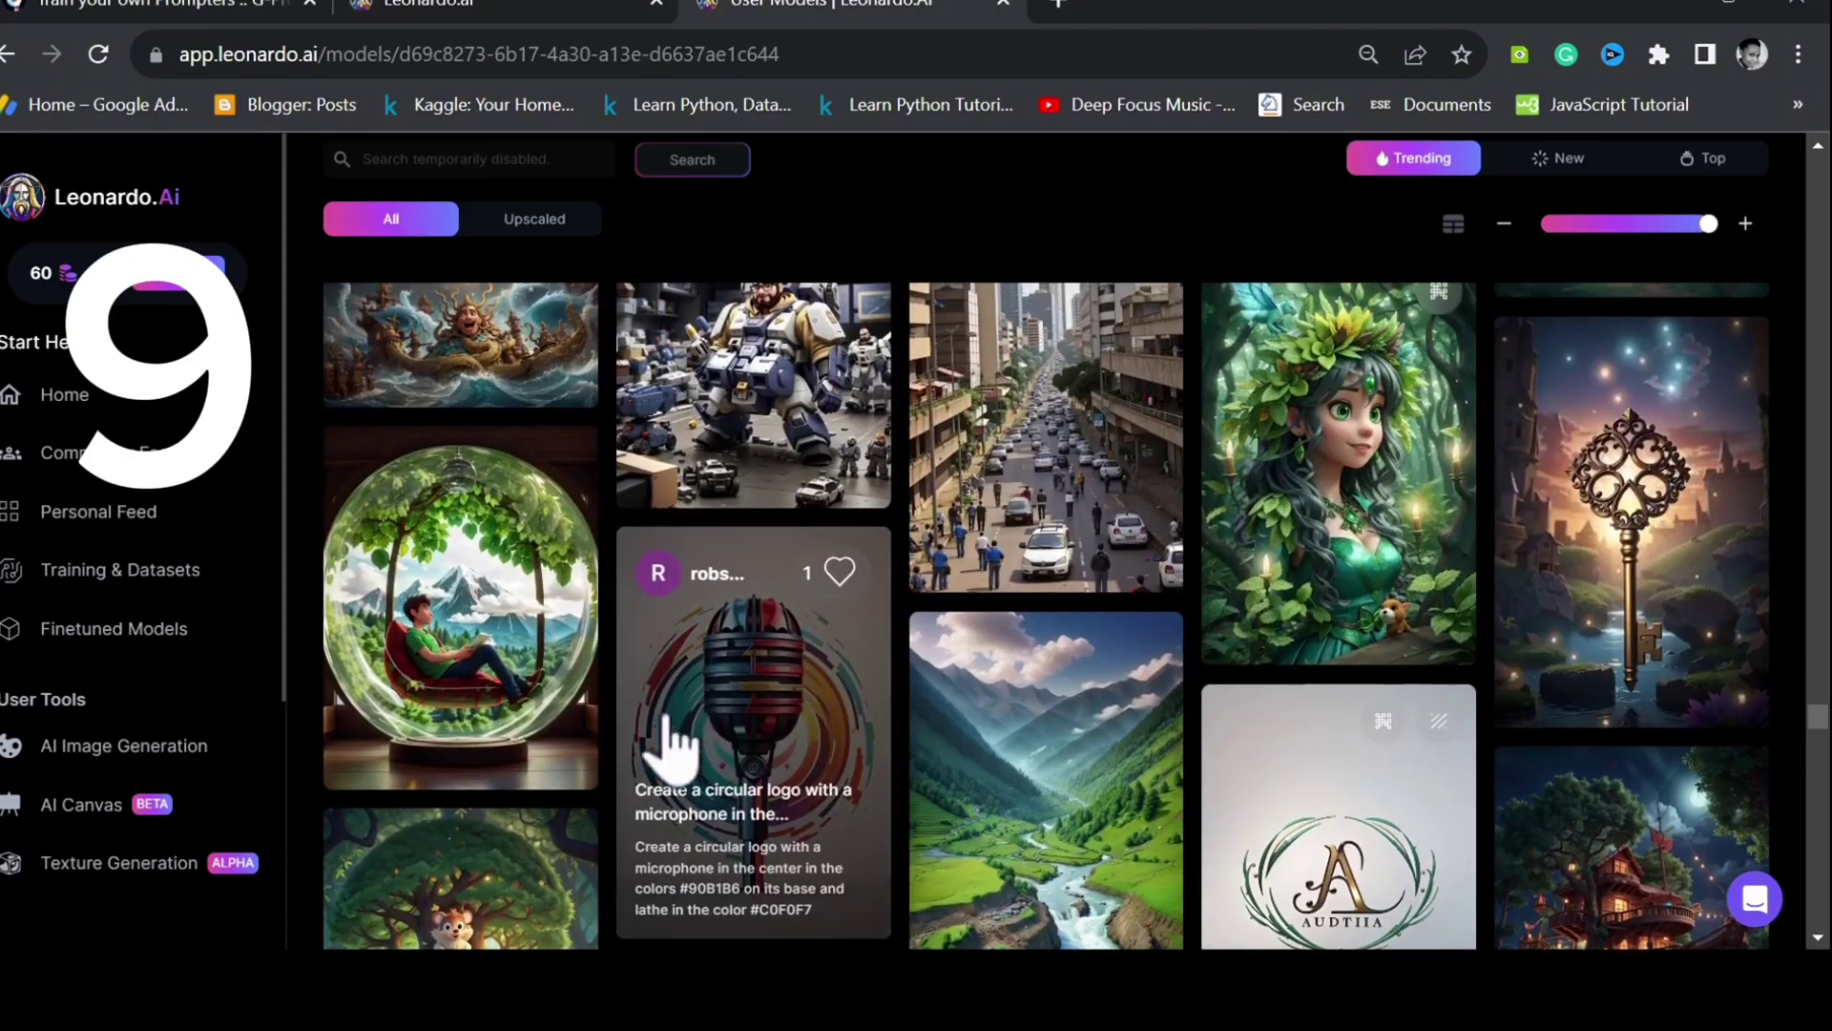
Step: Add the glass-like apple image's prompt as the final training example
click(490, 634)
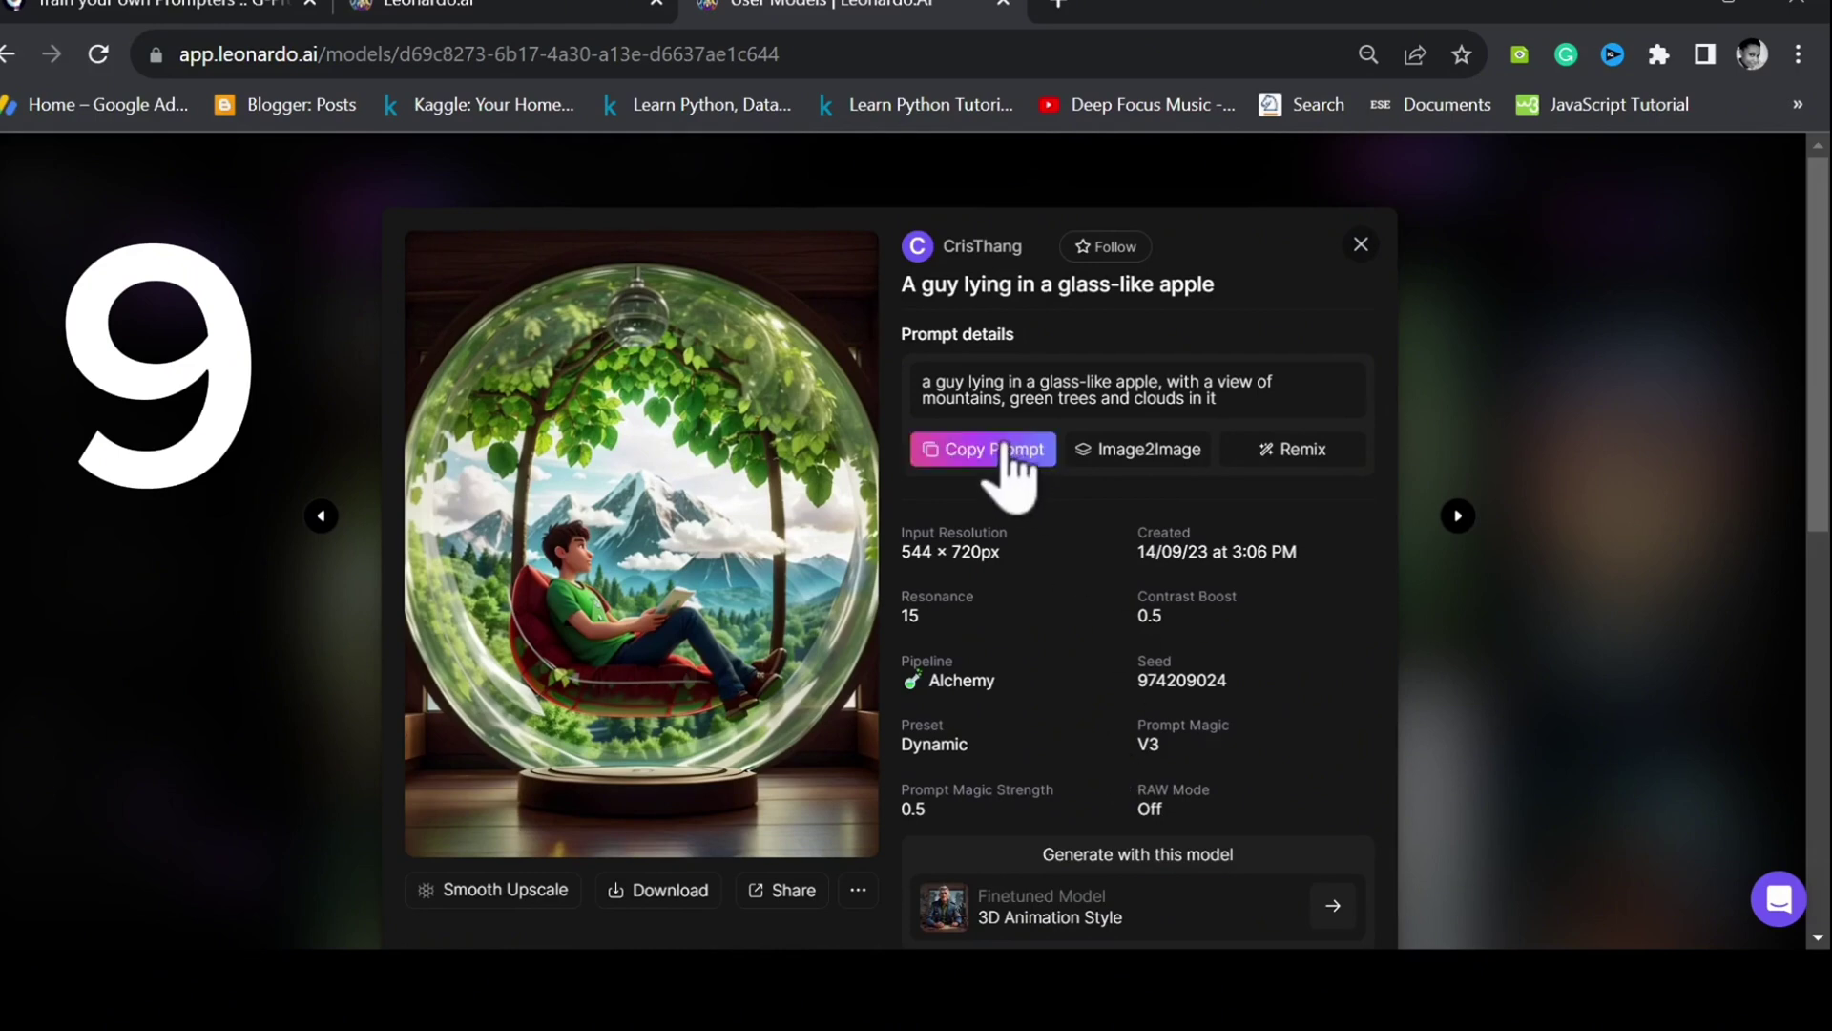
click(89, 13)
click(302, 565)
key(ctrl+v)
key(ctrl+v)
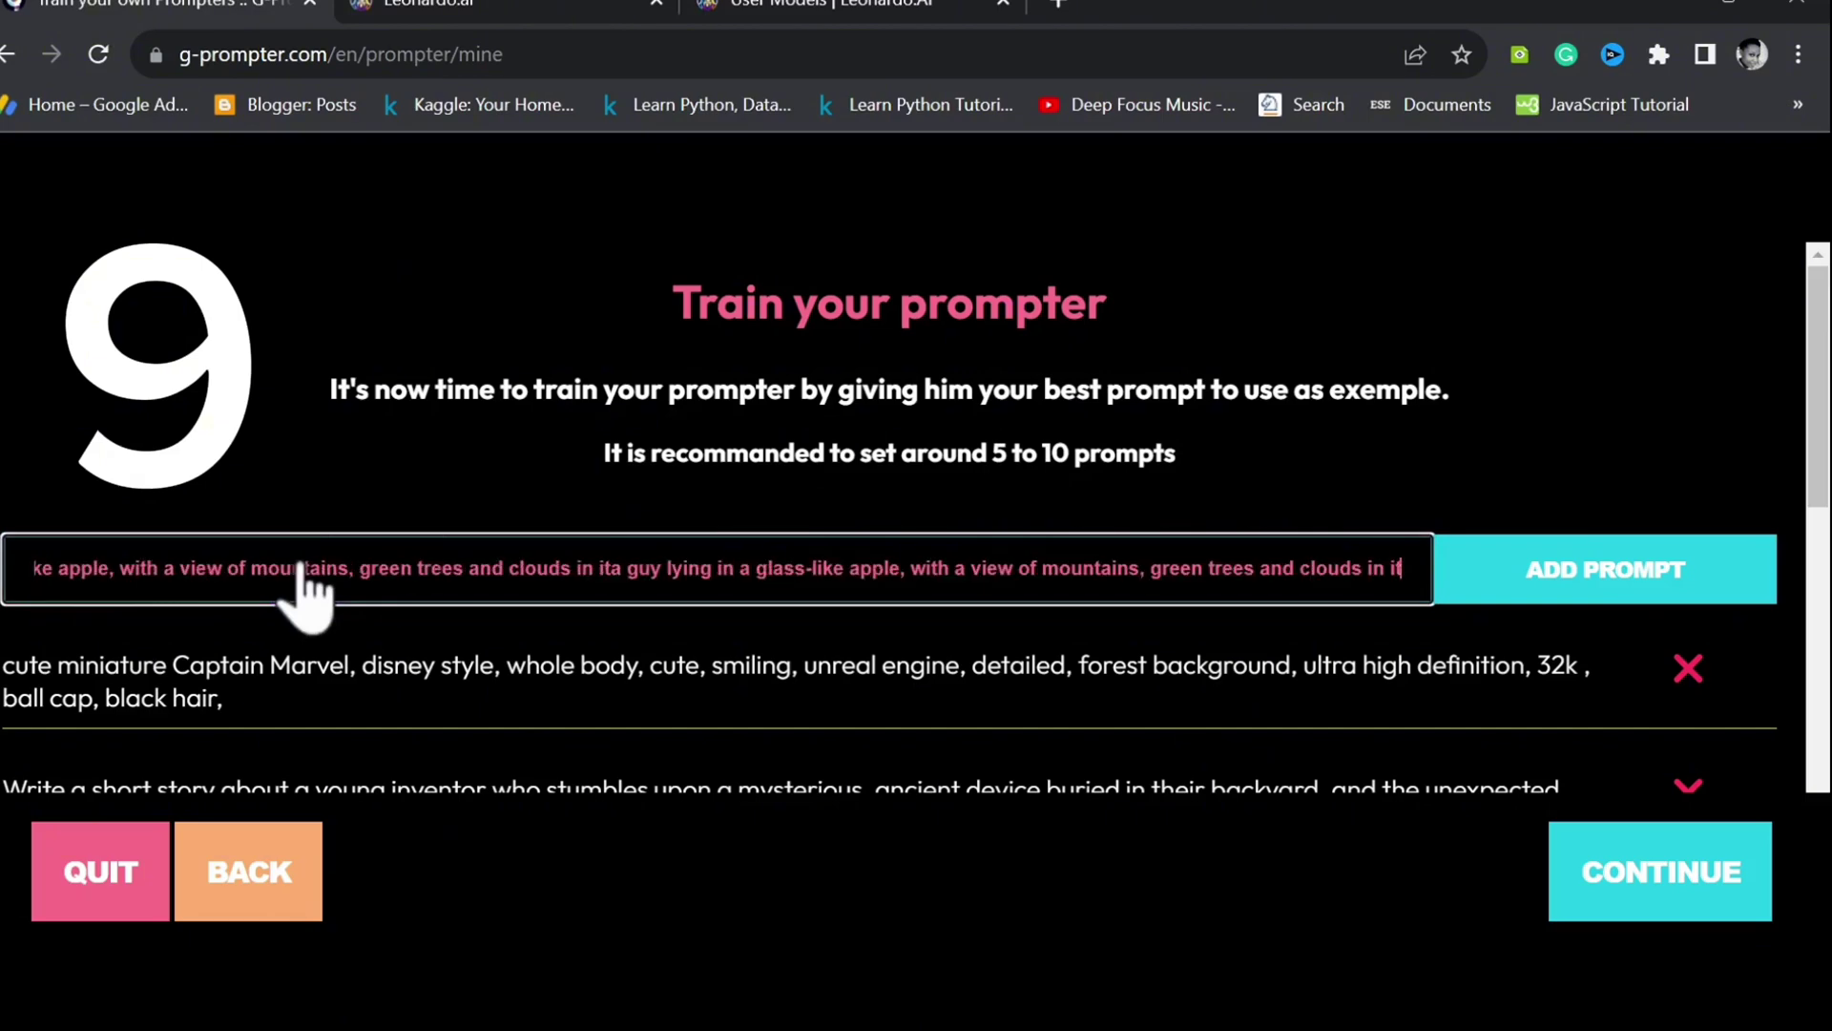
key(ctrl+z)
click(1621, 563)
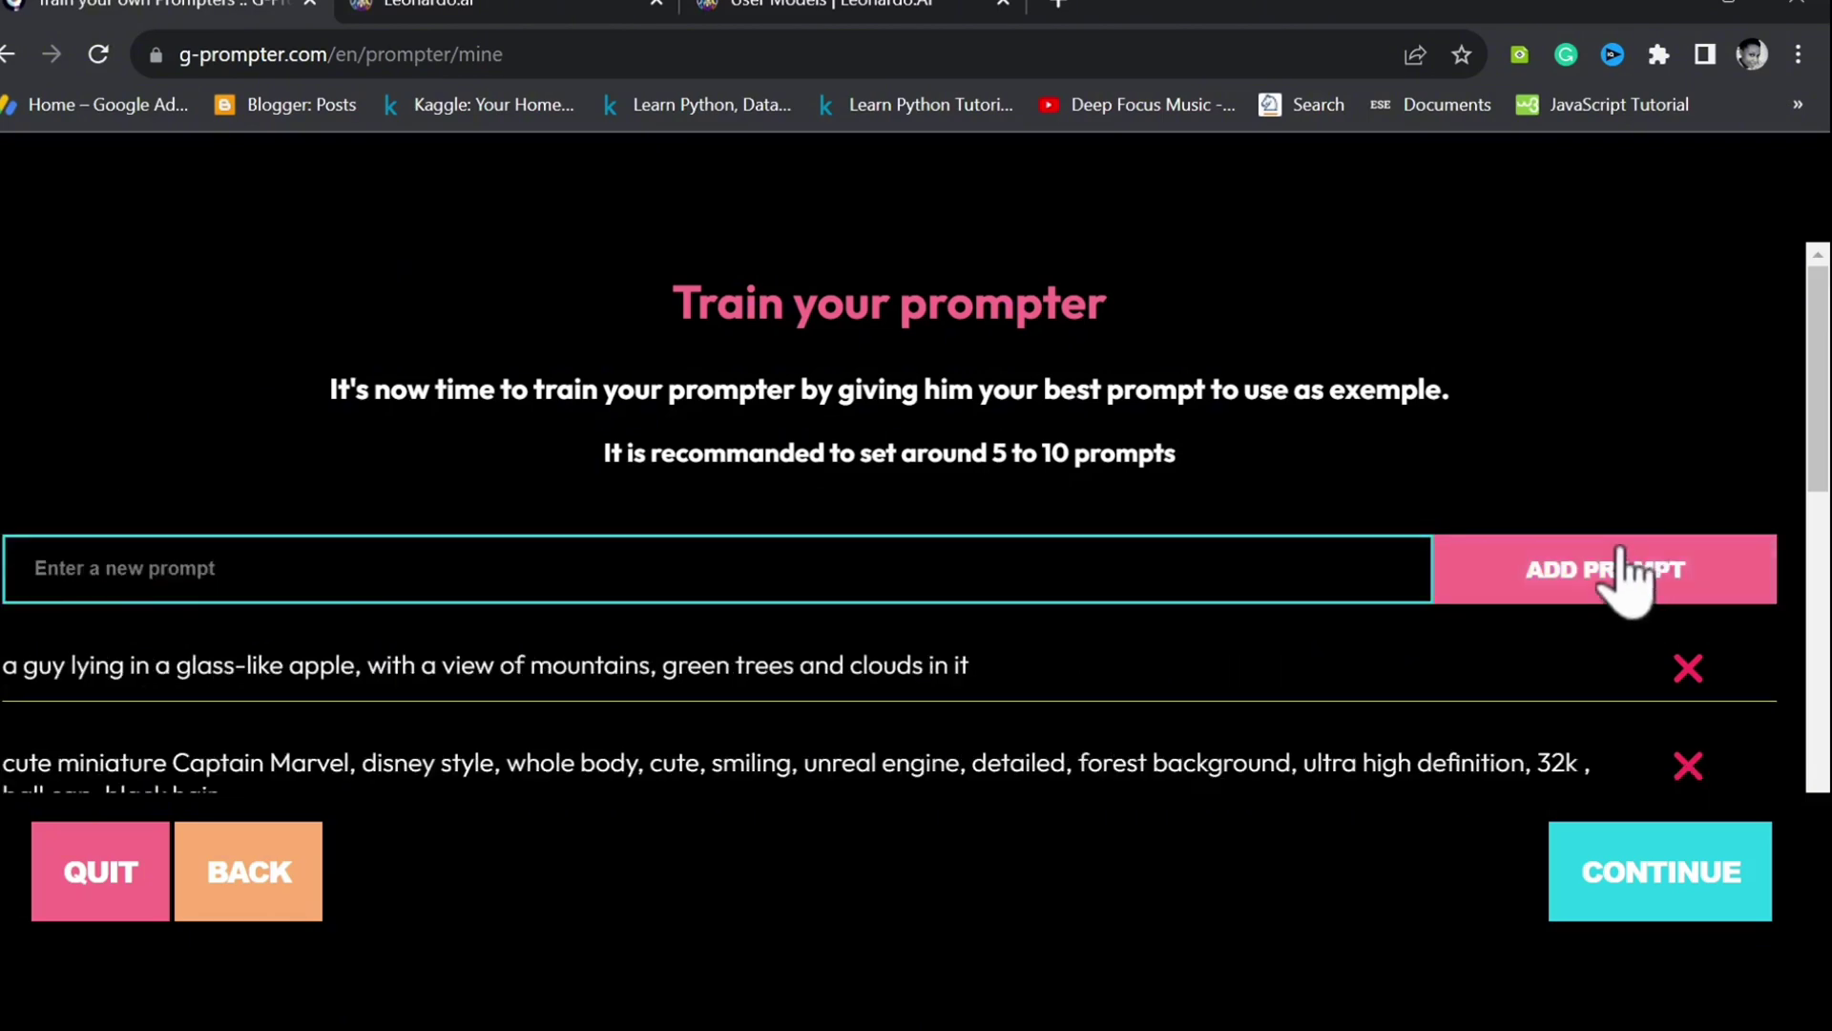
scroll(1219, 761, down, 10)
Step: Finish training and go on to the prompter's page to use it
click(1665, 873)
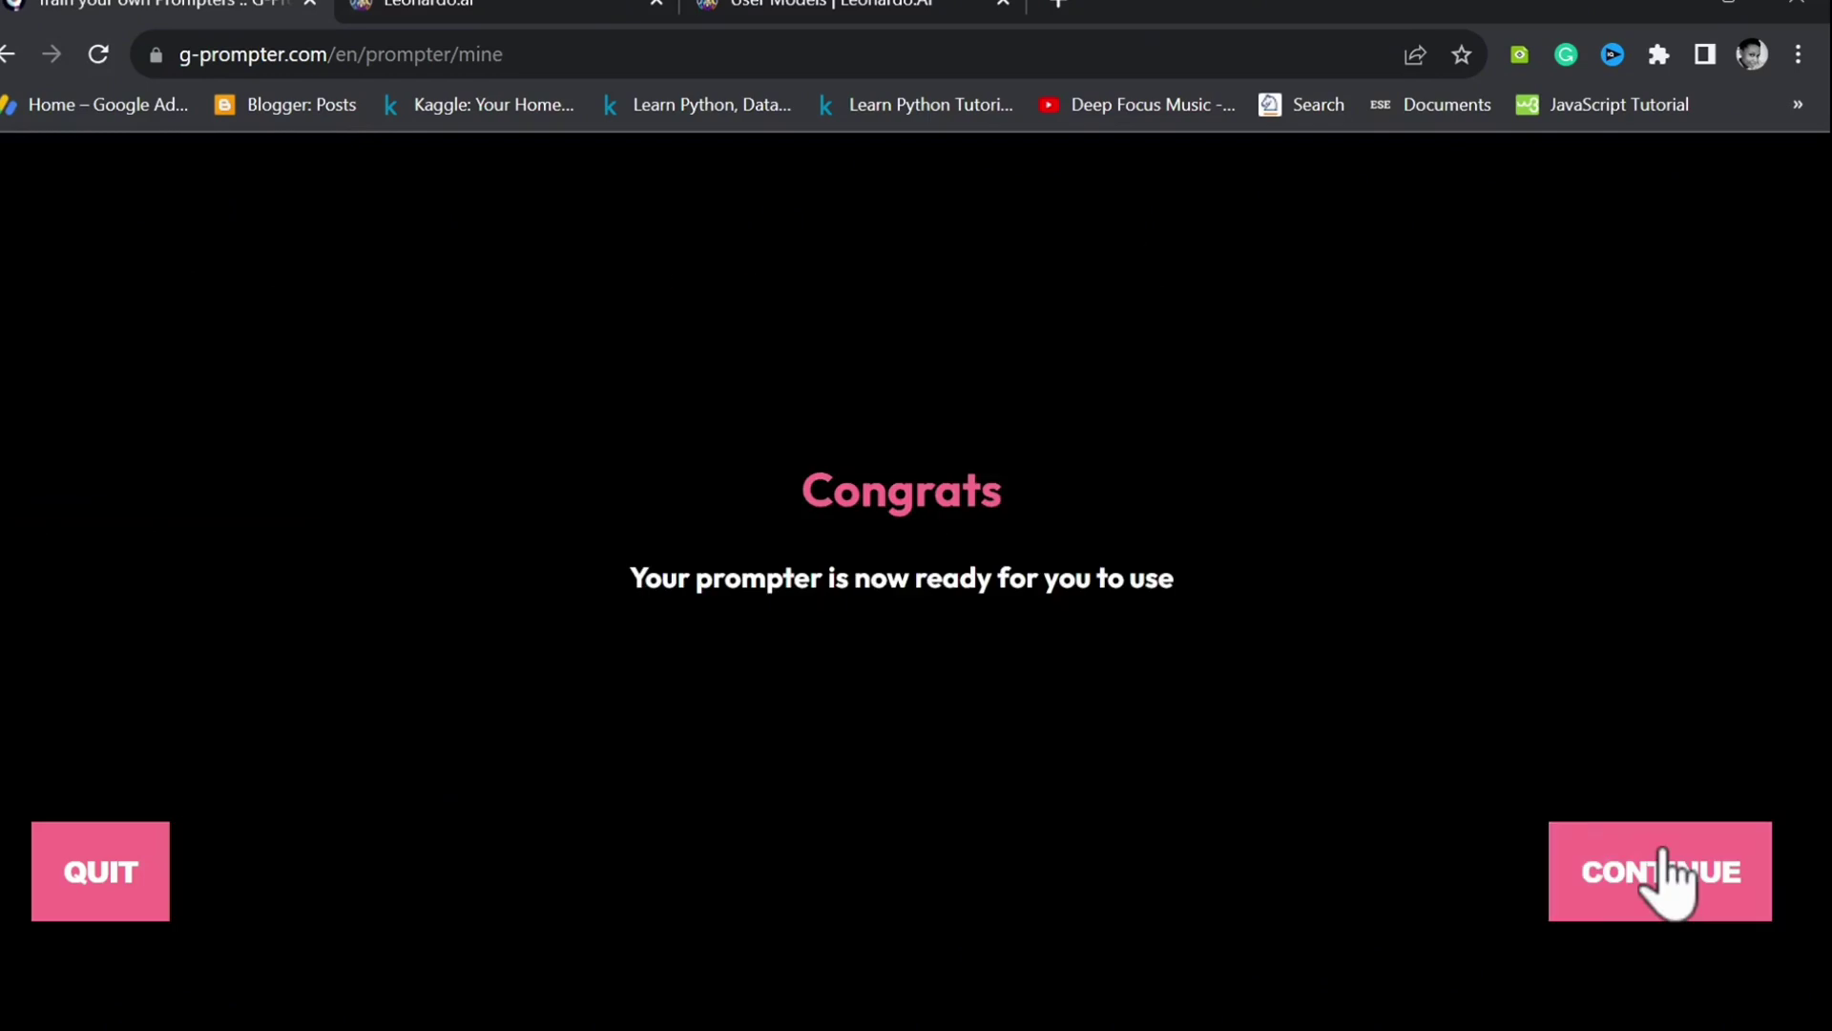
click(1663, 853)
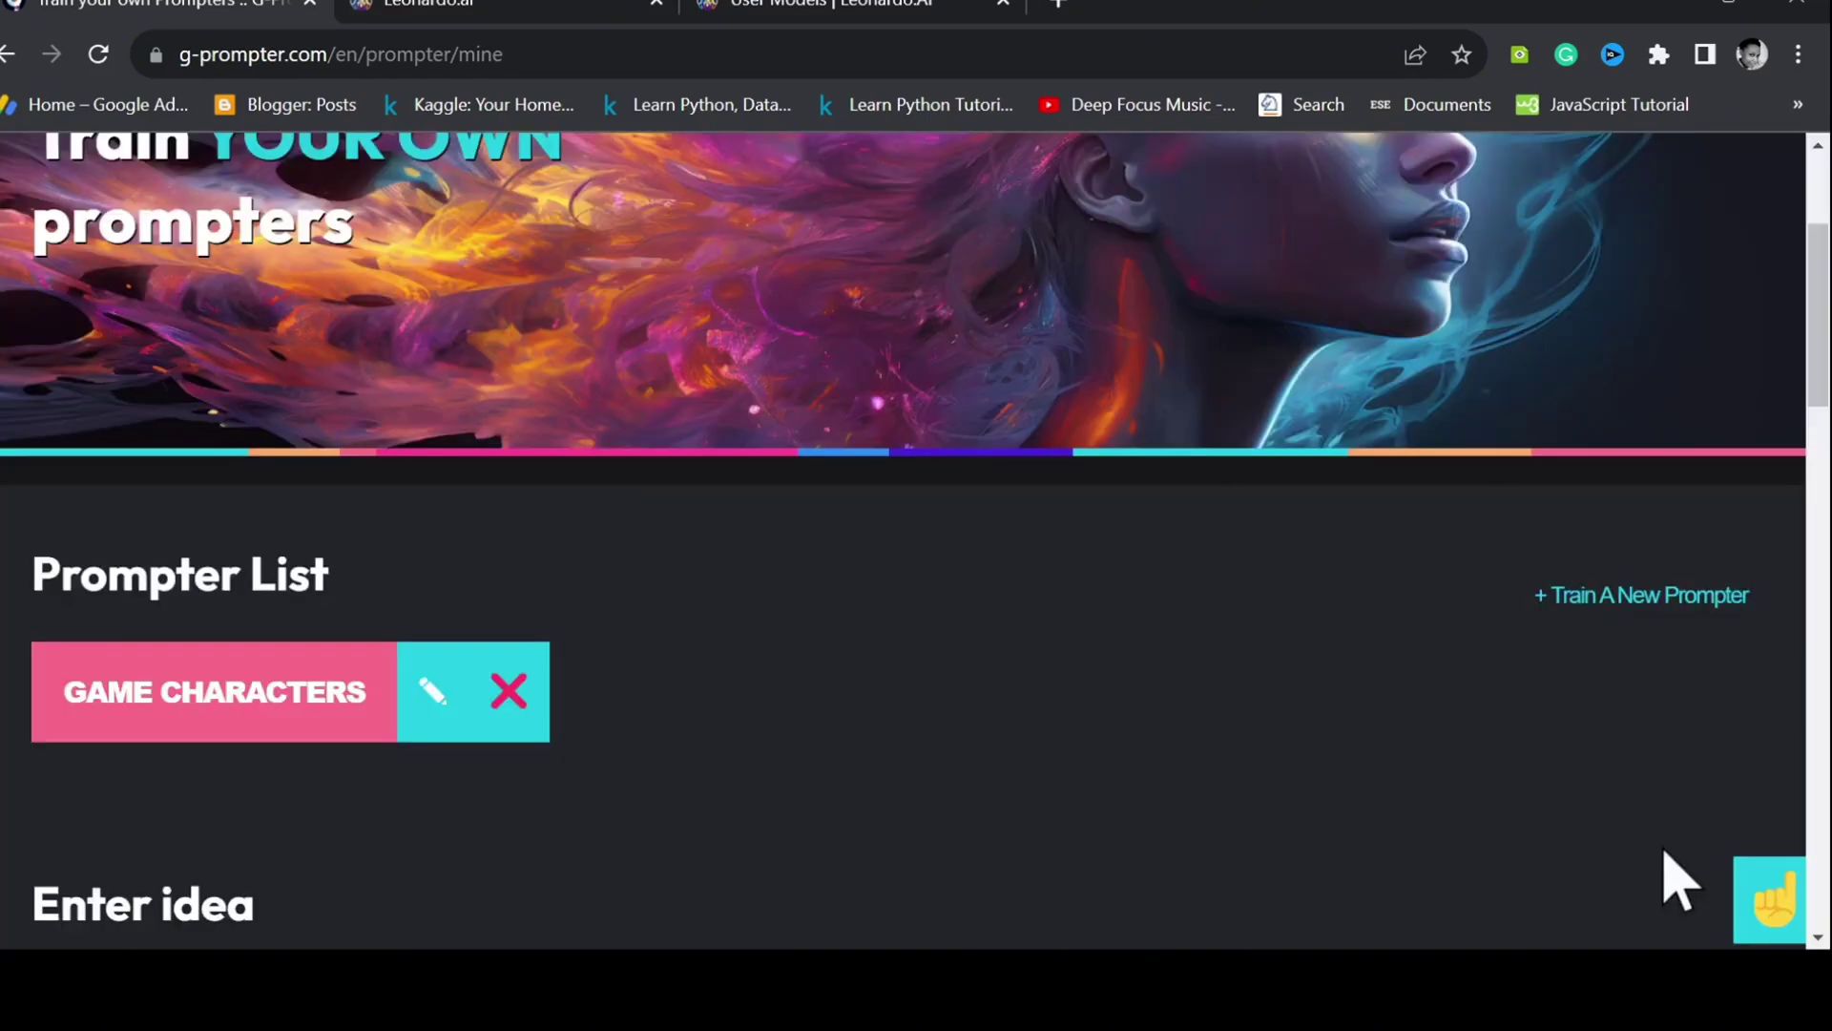
scroll(1383, 736, up, 3)
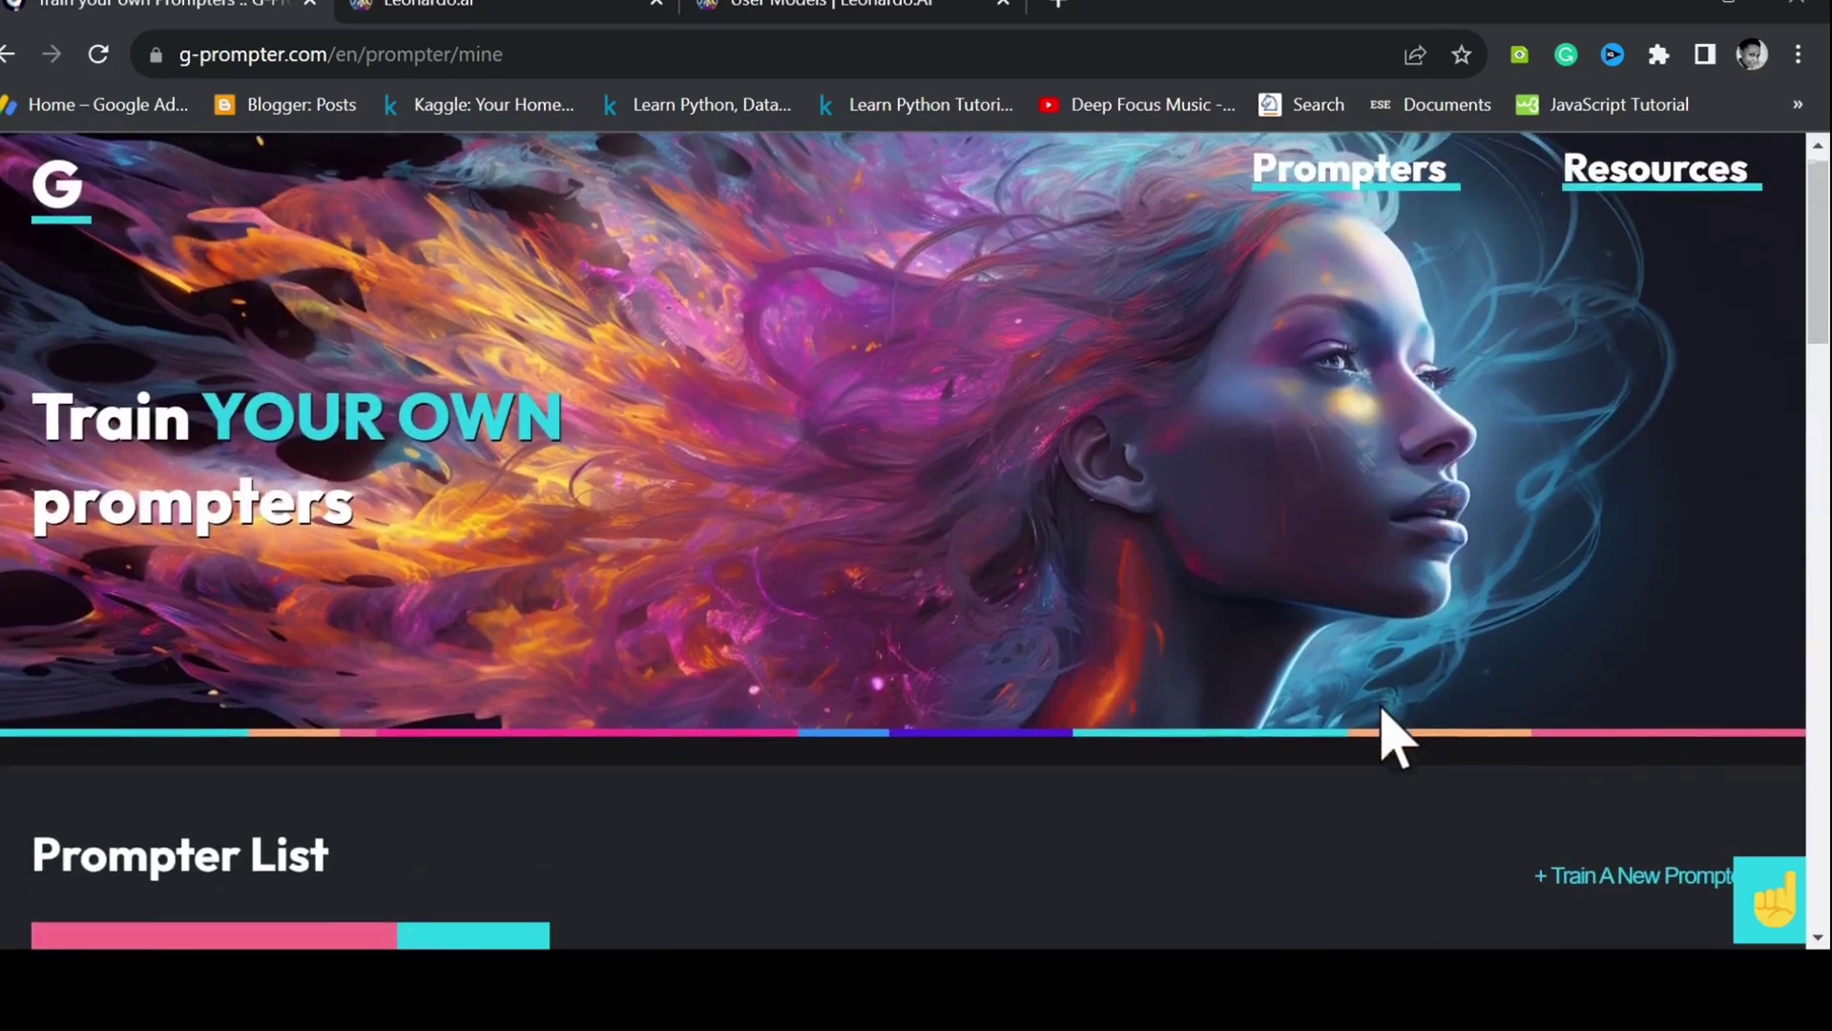
scroll(1382, 735, down, 7)
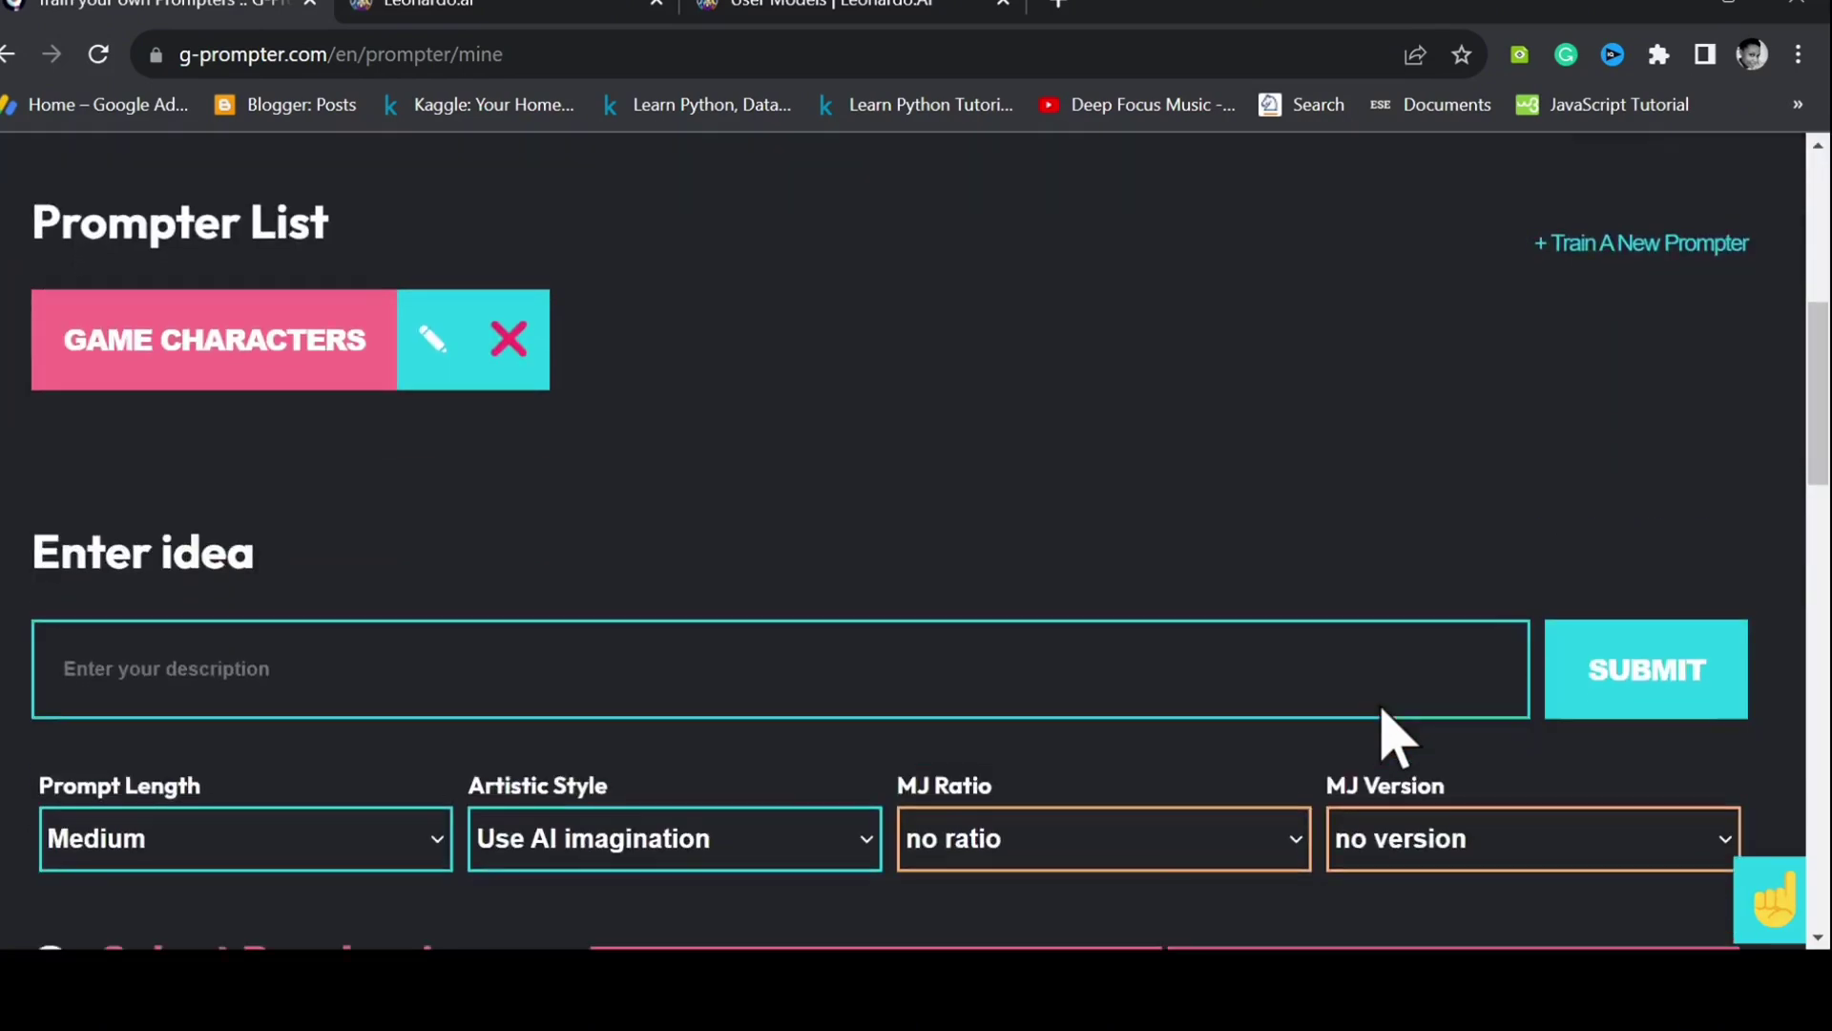
scroll(1383, 735, down, 1)
scroll(1383, 736, up, 2)
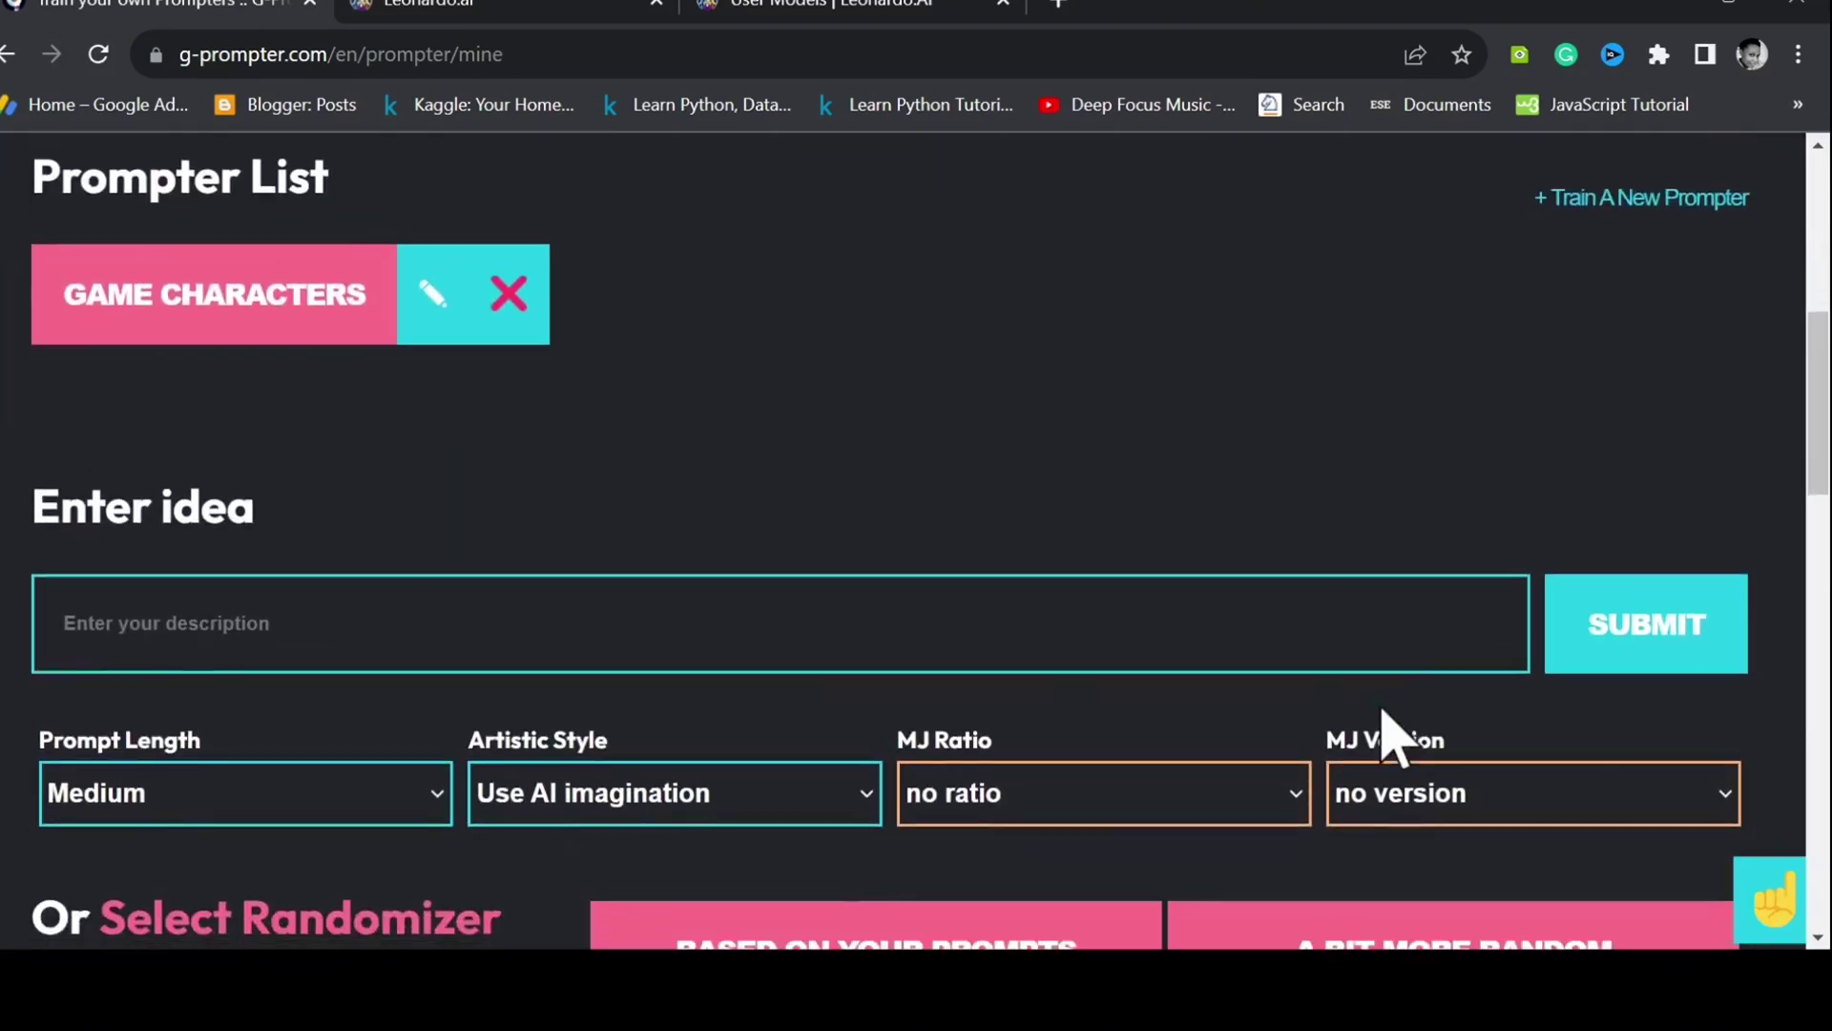
scroll(1389, 736, down, 4)
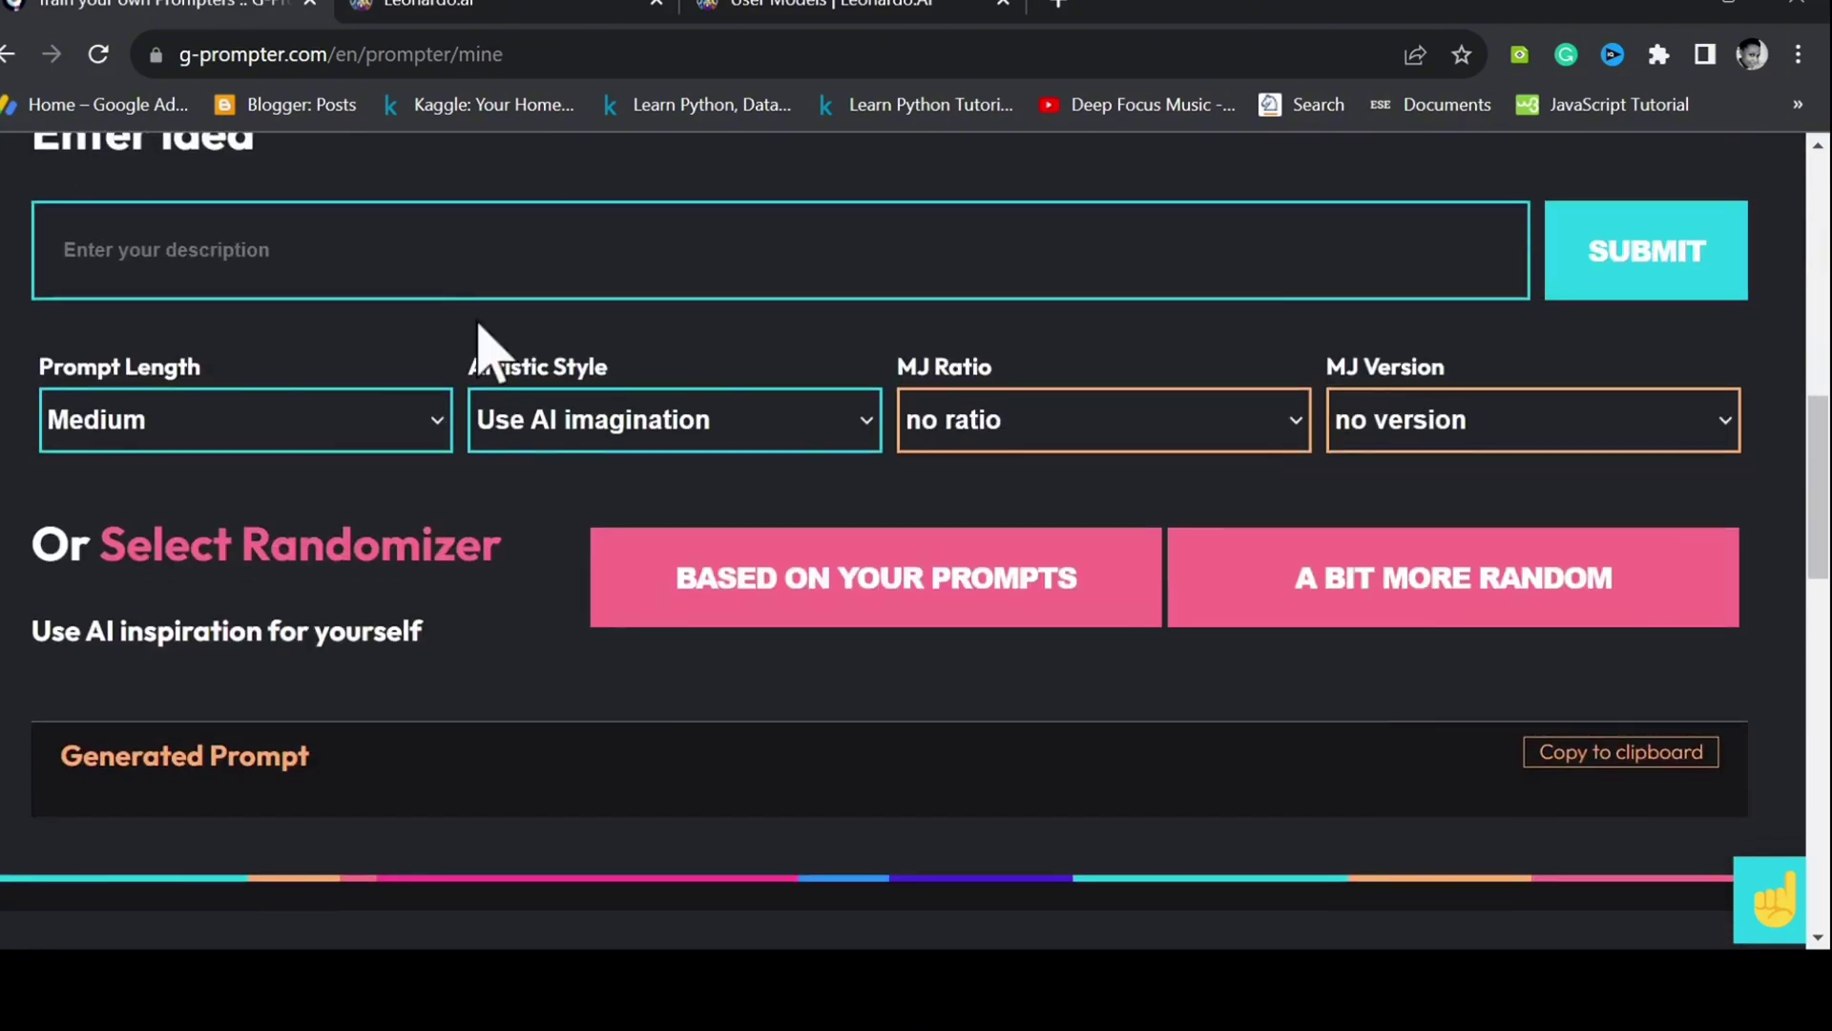
Step: Generate a Long, Pop Art Inspired prompt for 'a polka bear' and copy it
click(441, 487)
click(458, 272)
text(a polka b)
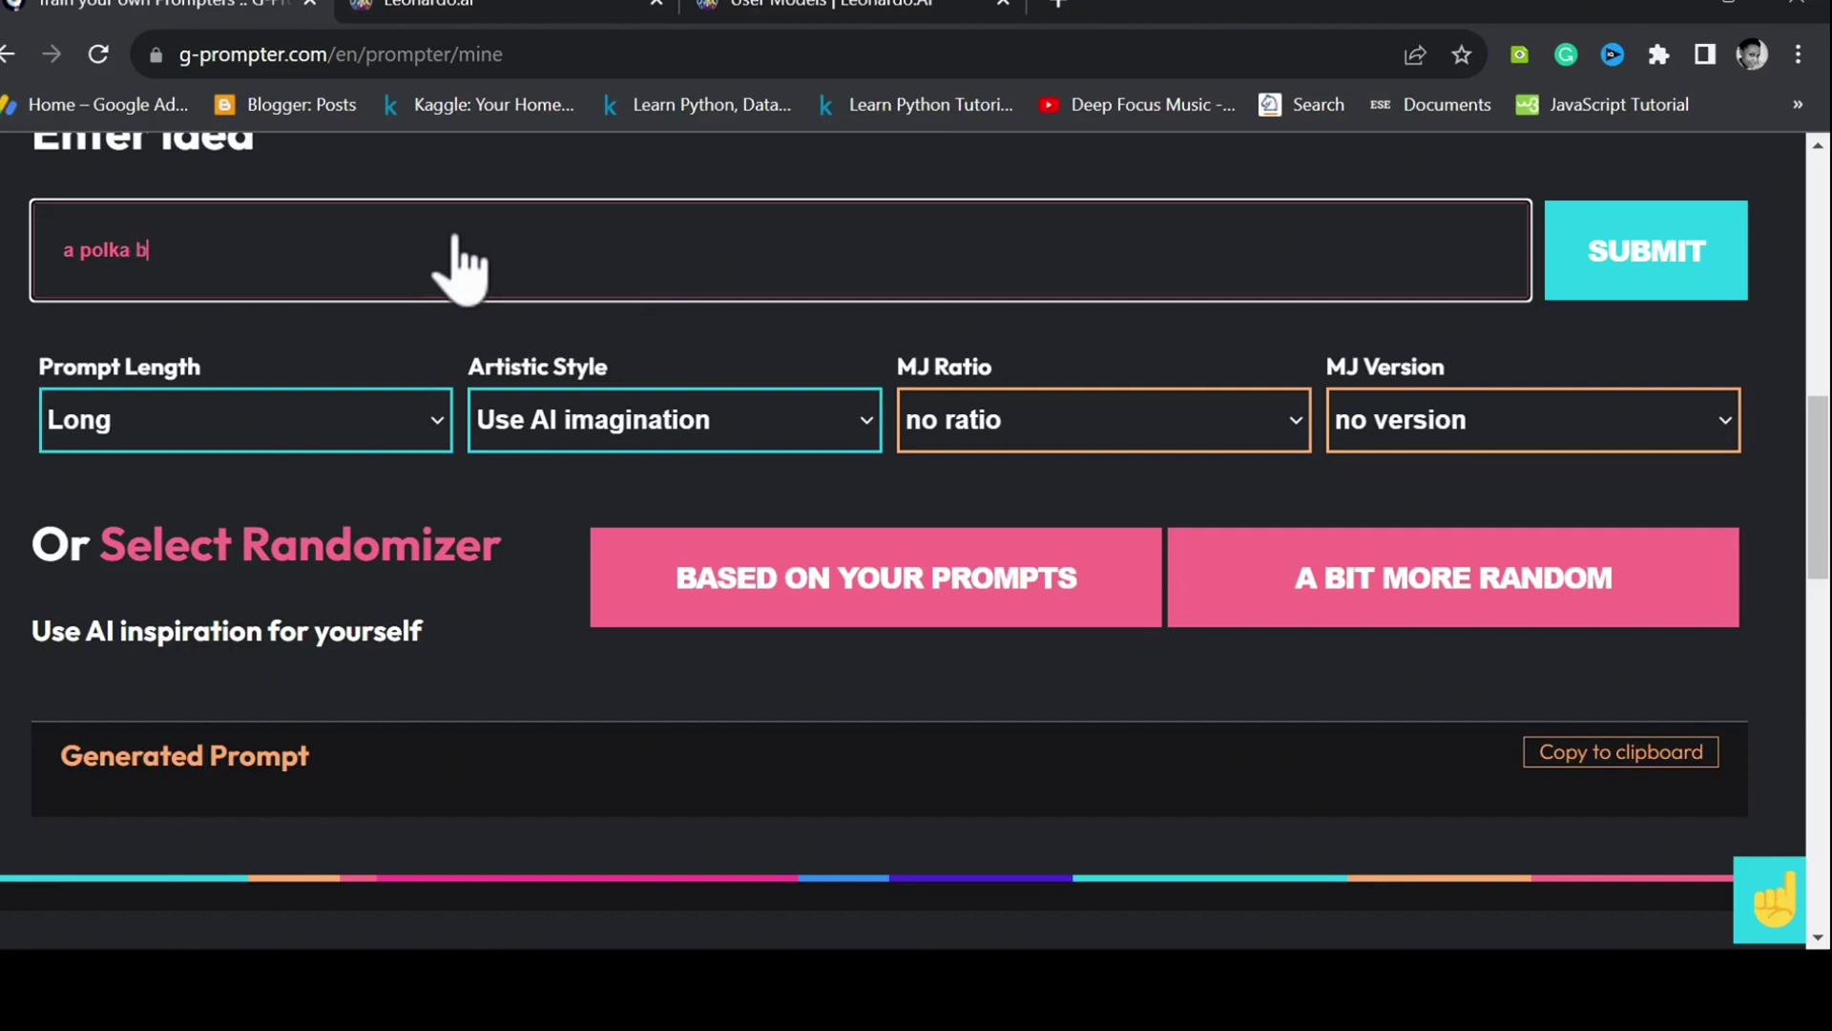
text(ear)
click(865, 440)
click(822, 591)
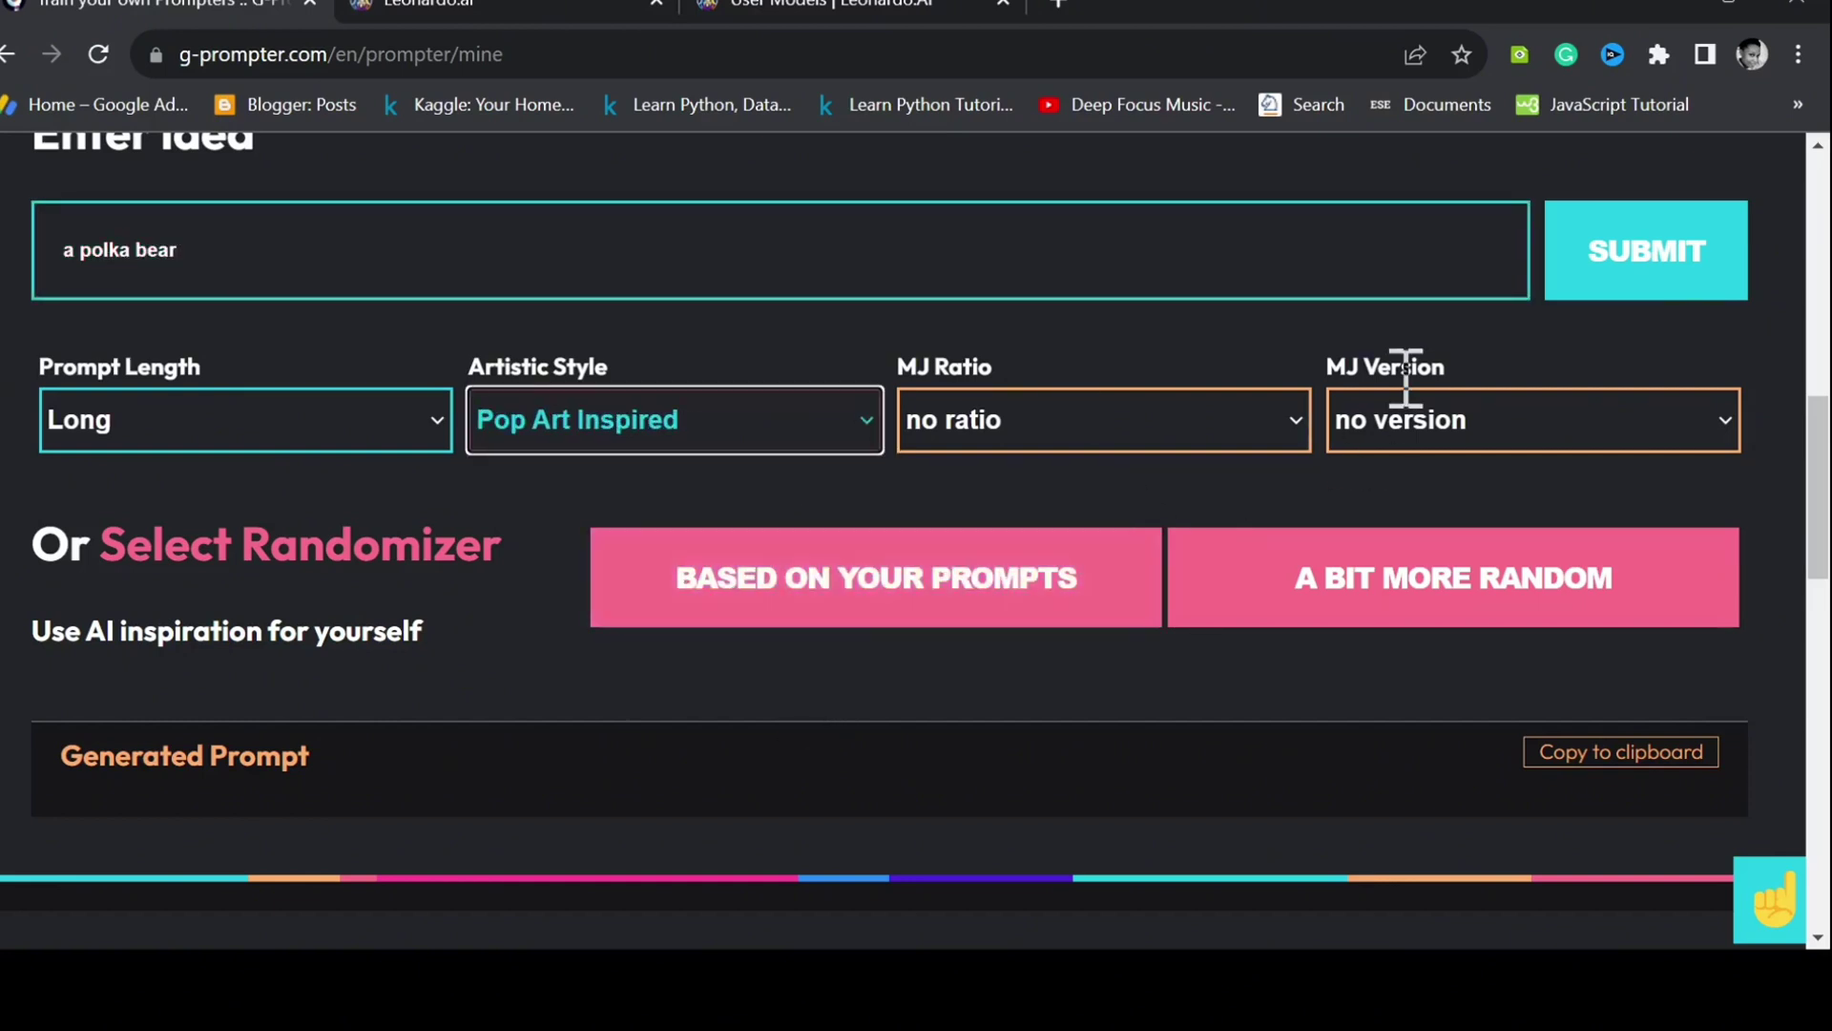
click(1691, 250)
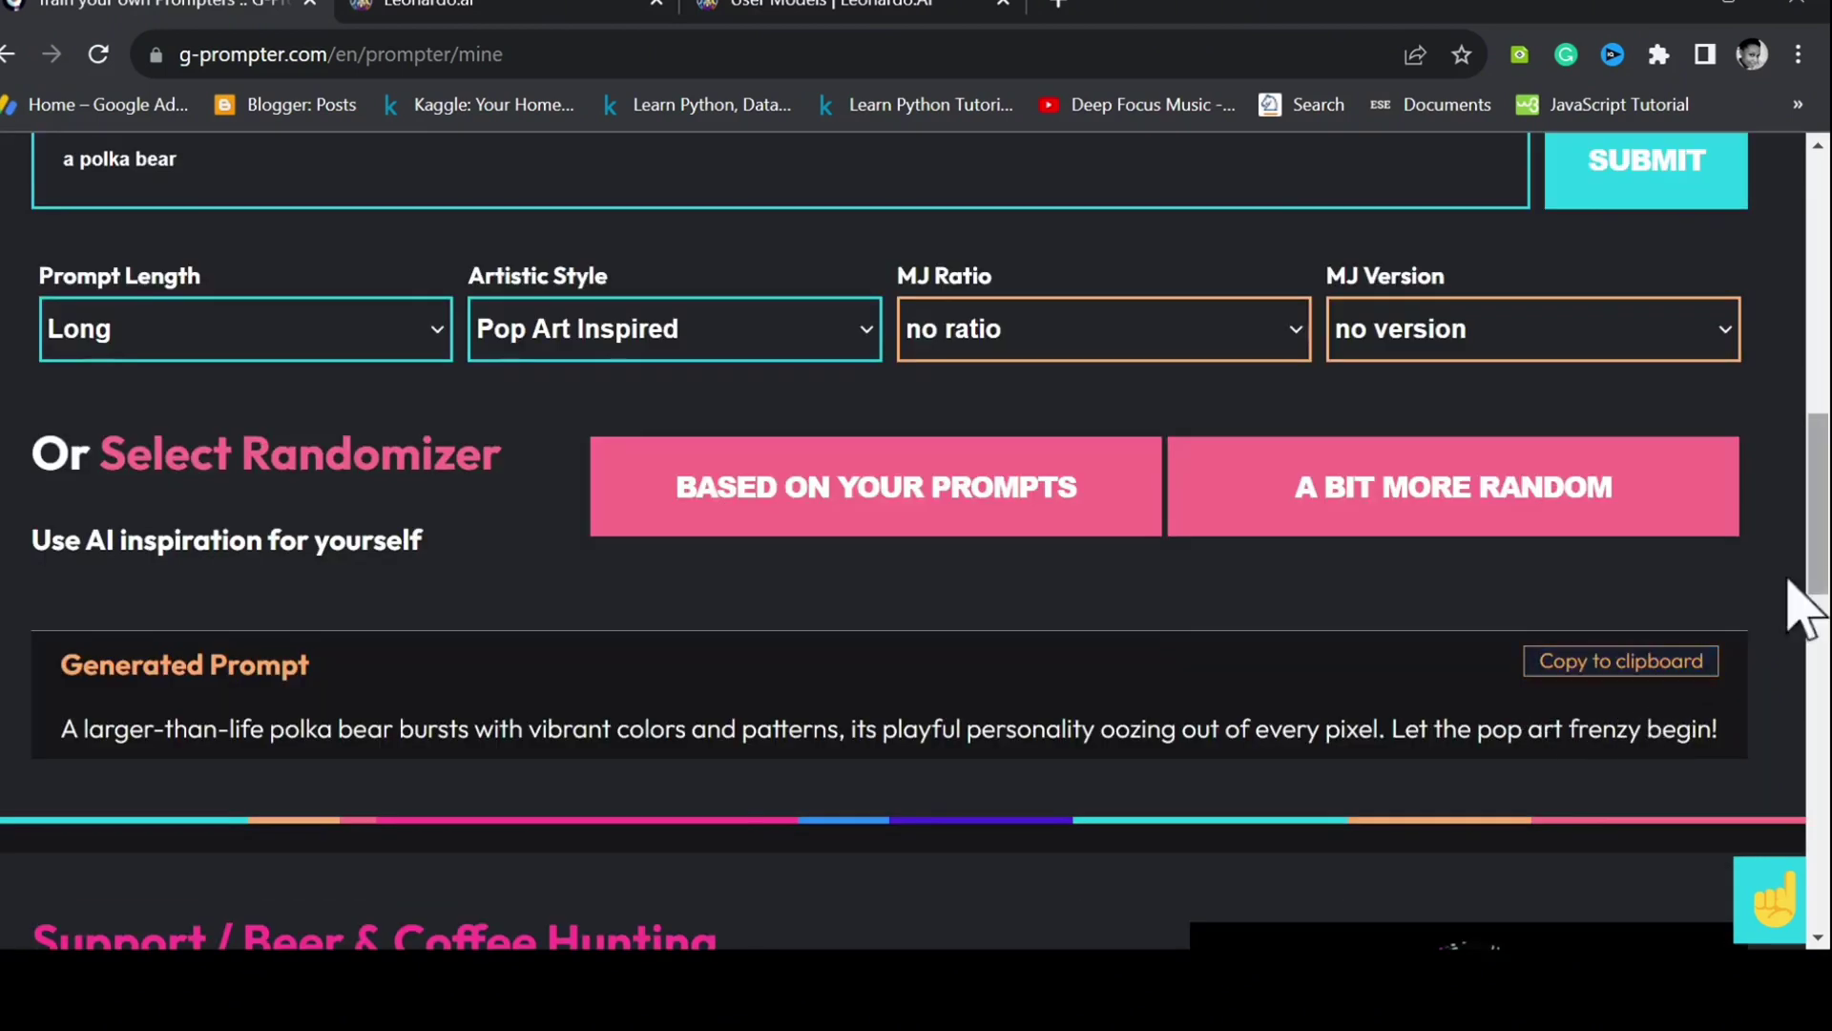
click(1637, 668)
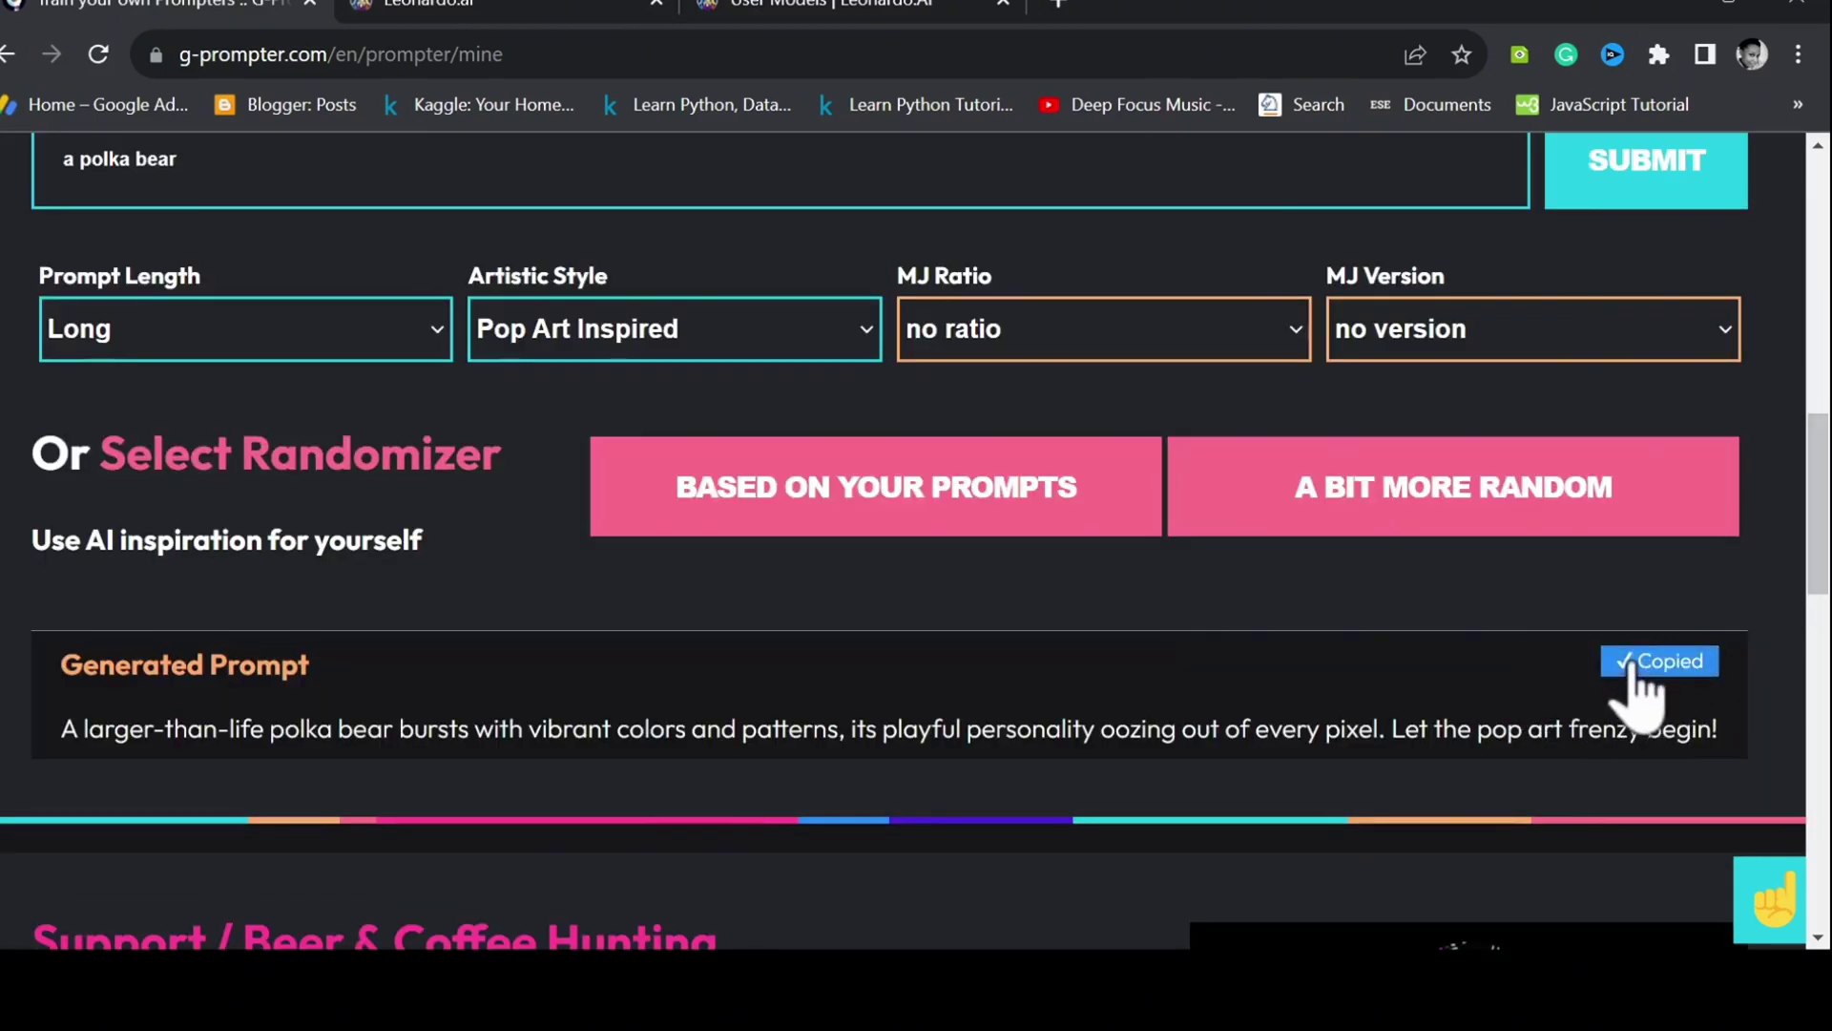
click(759, 14)
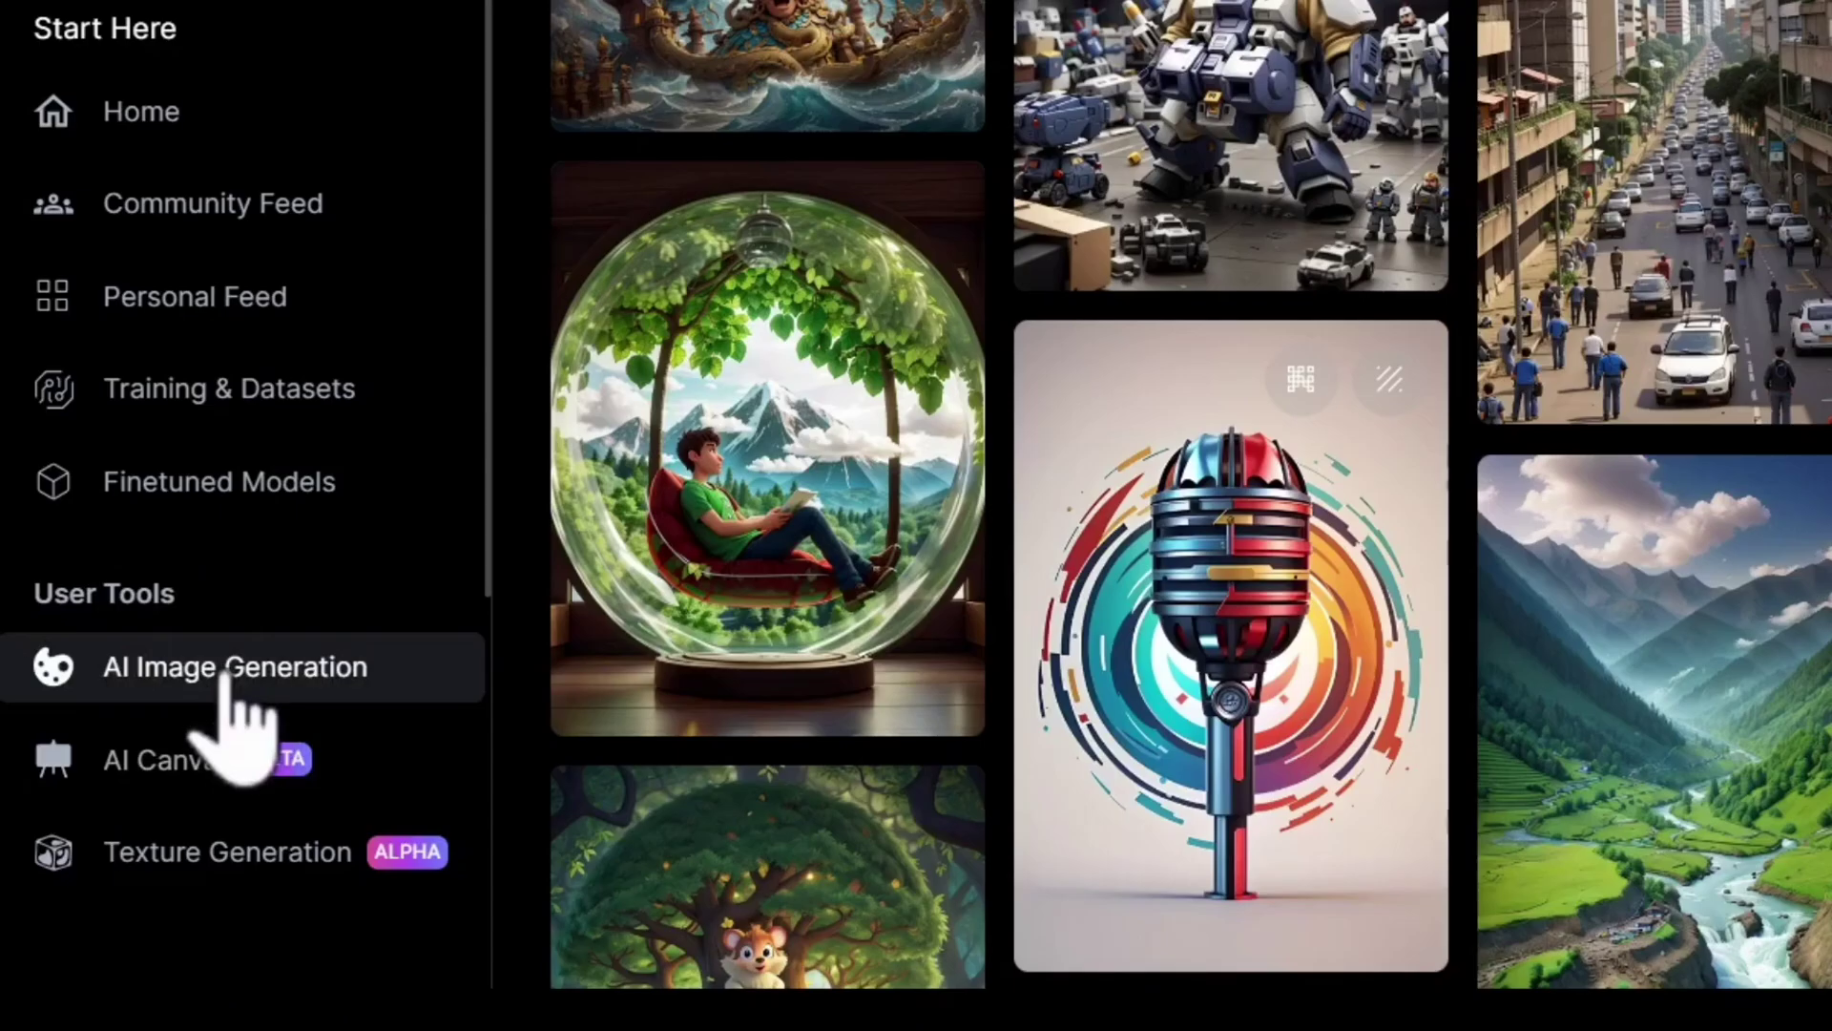
Step: Paste the polka bear prompt into AI Image Generation and select the 3D Animation Style model
click(229, 673)
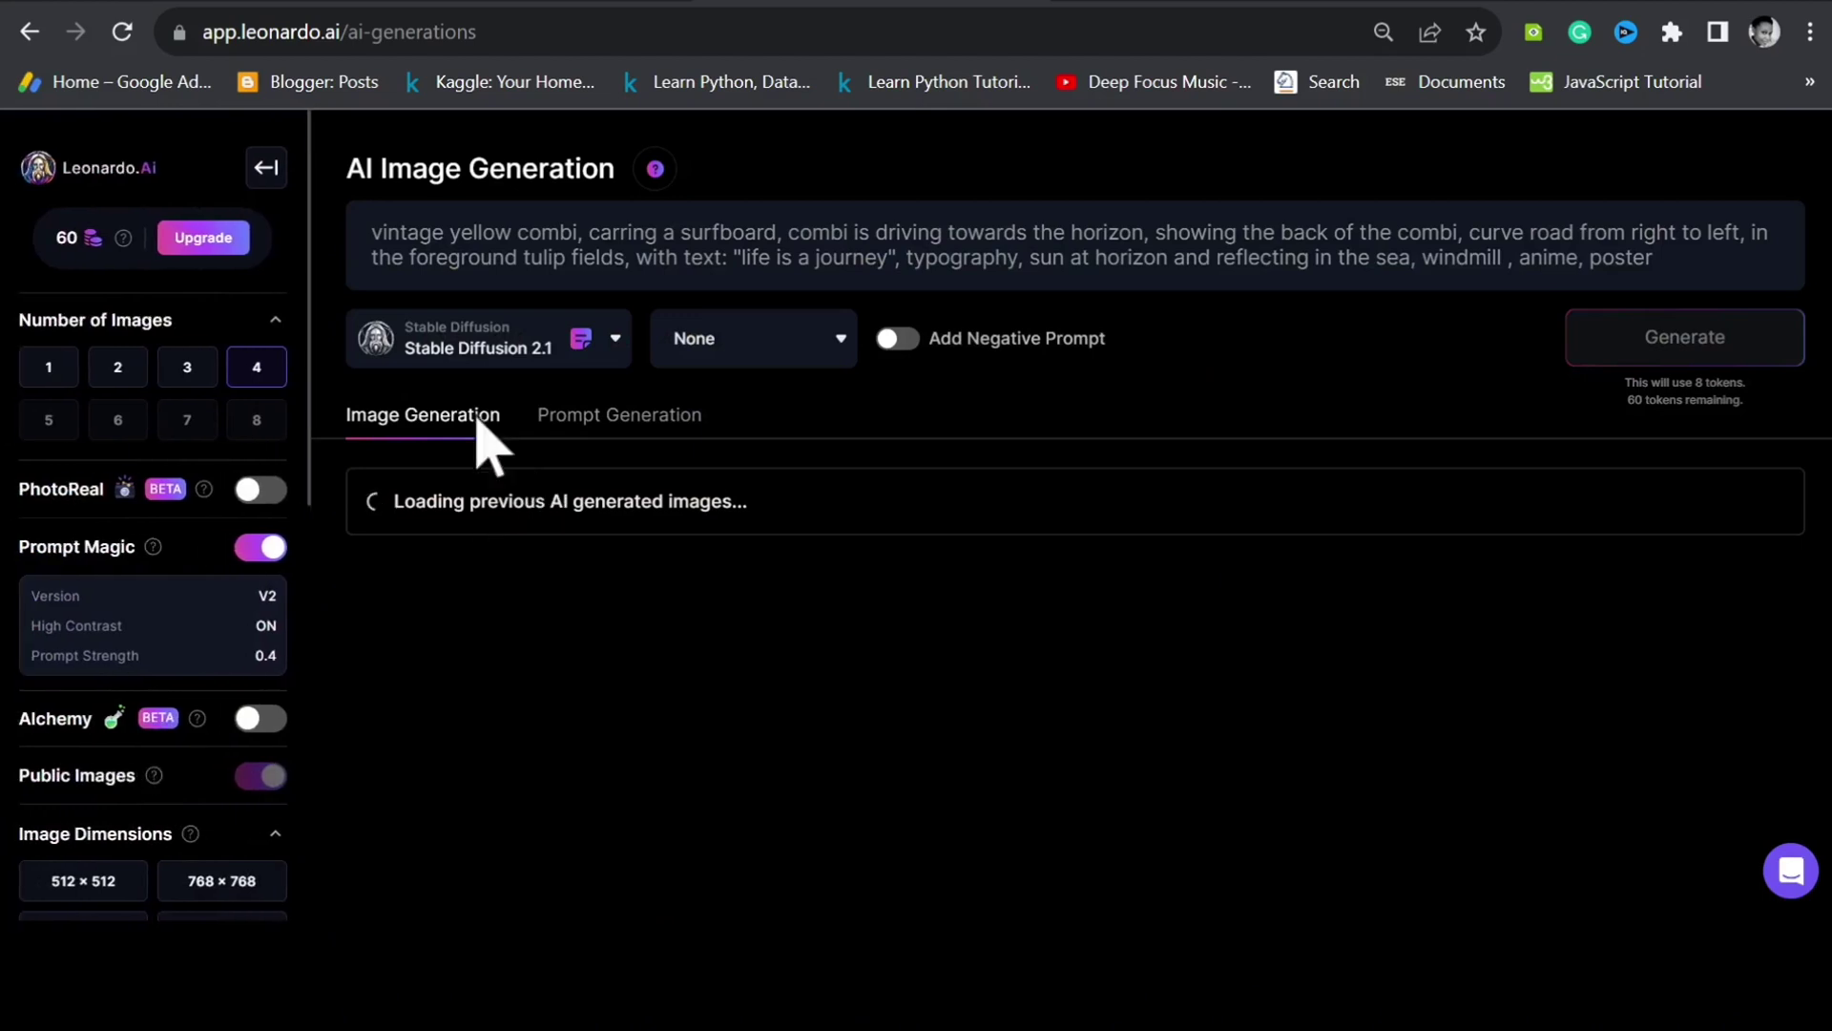
click(385, 232)
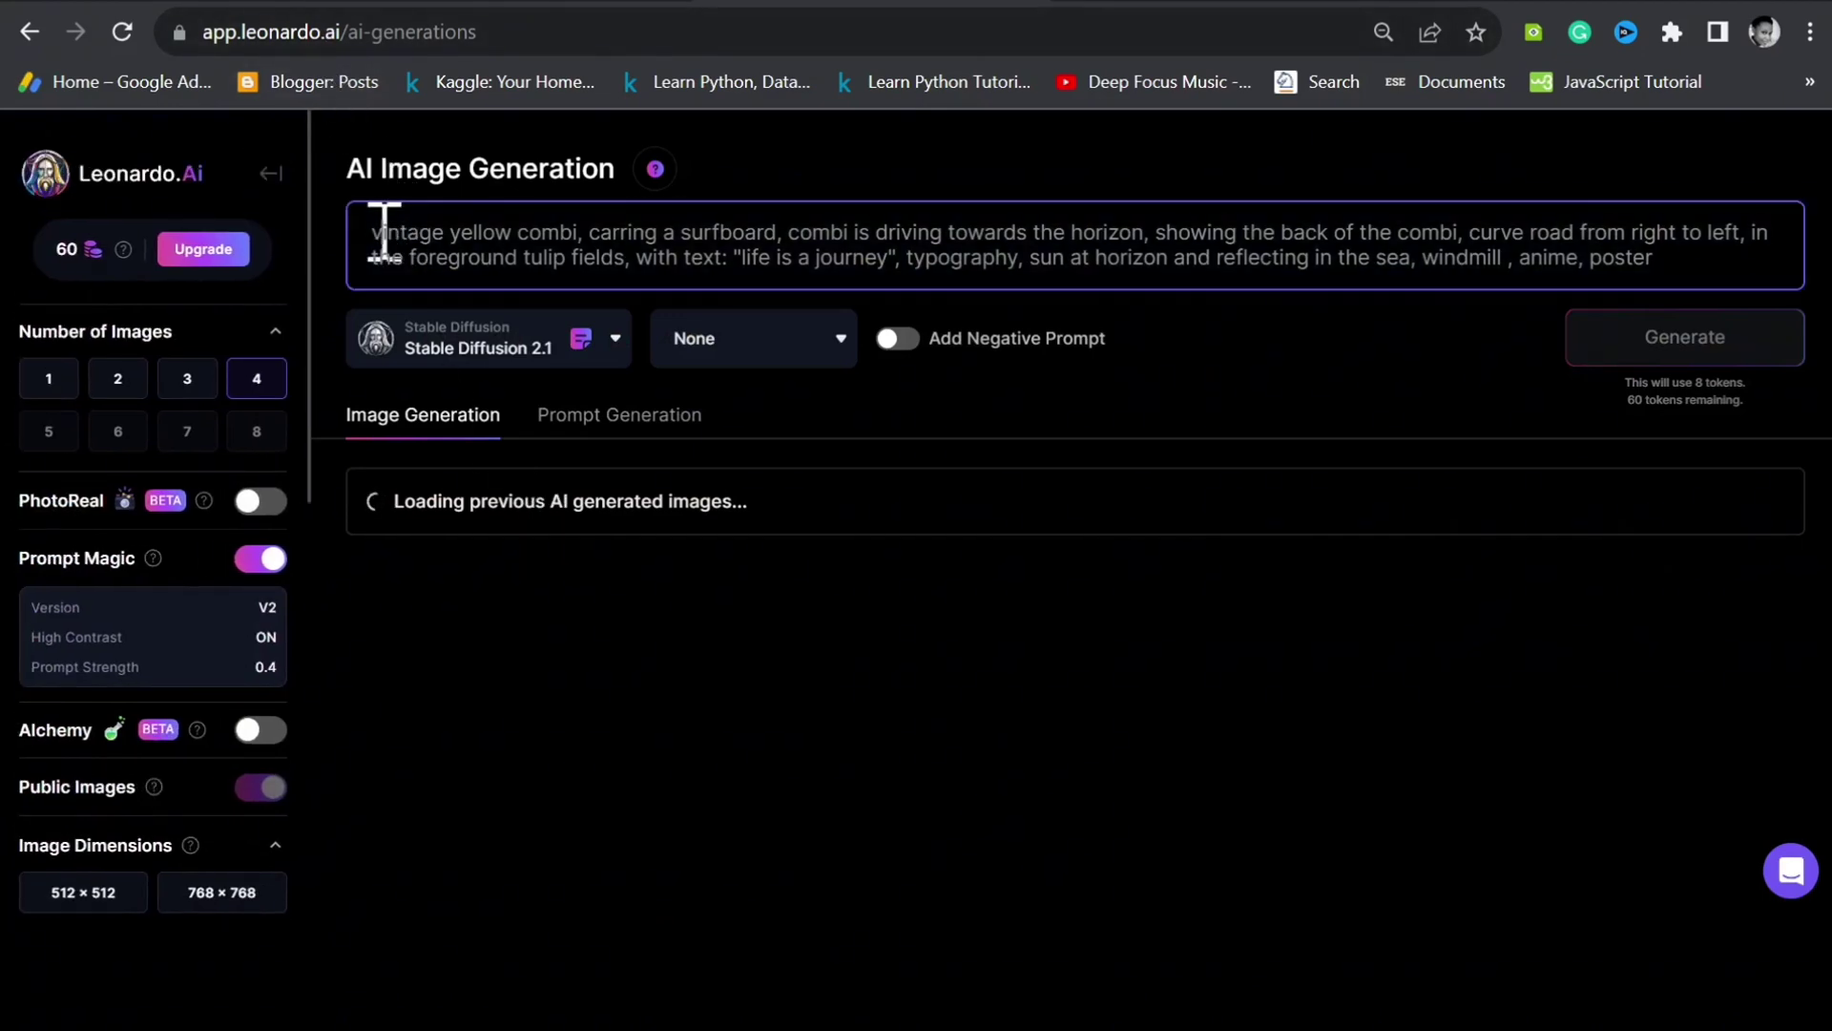
key(ctrl+a)
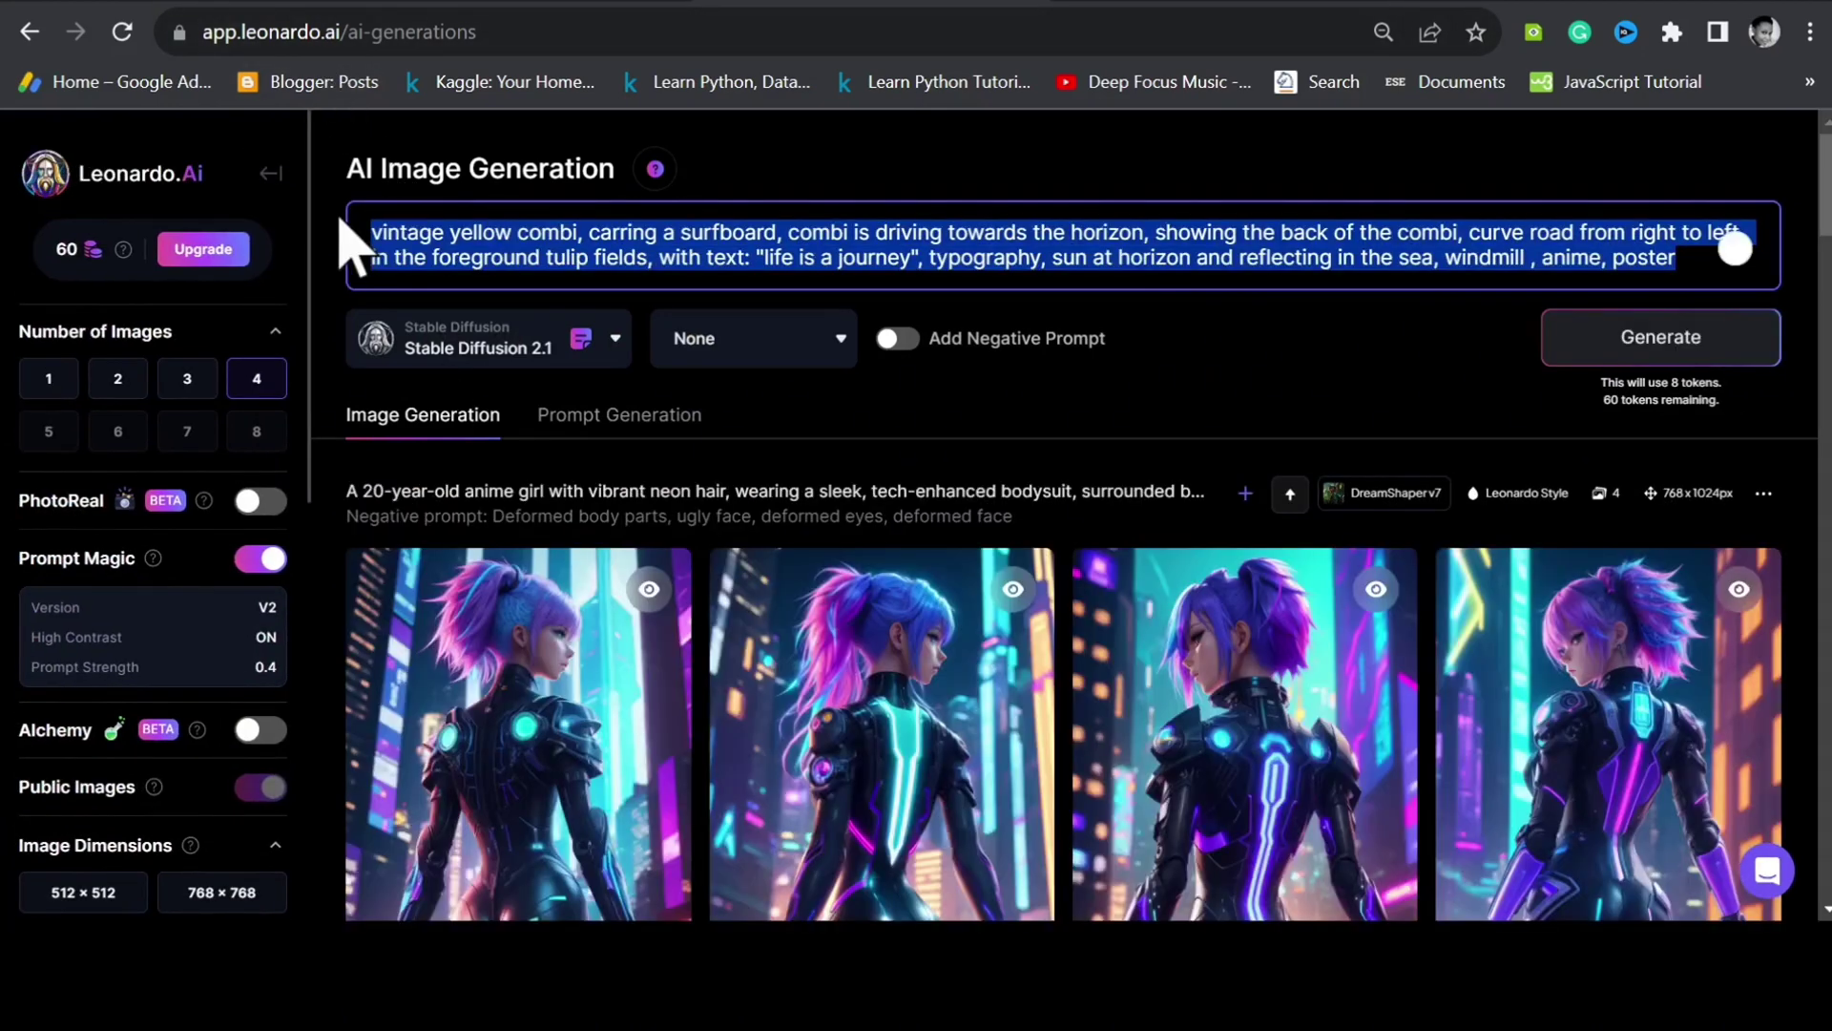
text(A larger-than-life polka bear bursts with vibrant colors and patterns, its playful personality oozing out of every pixel. Let the pop art frenzy begin!)
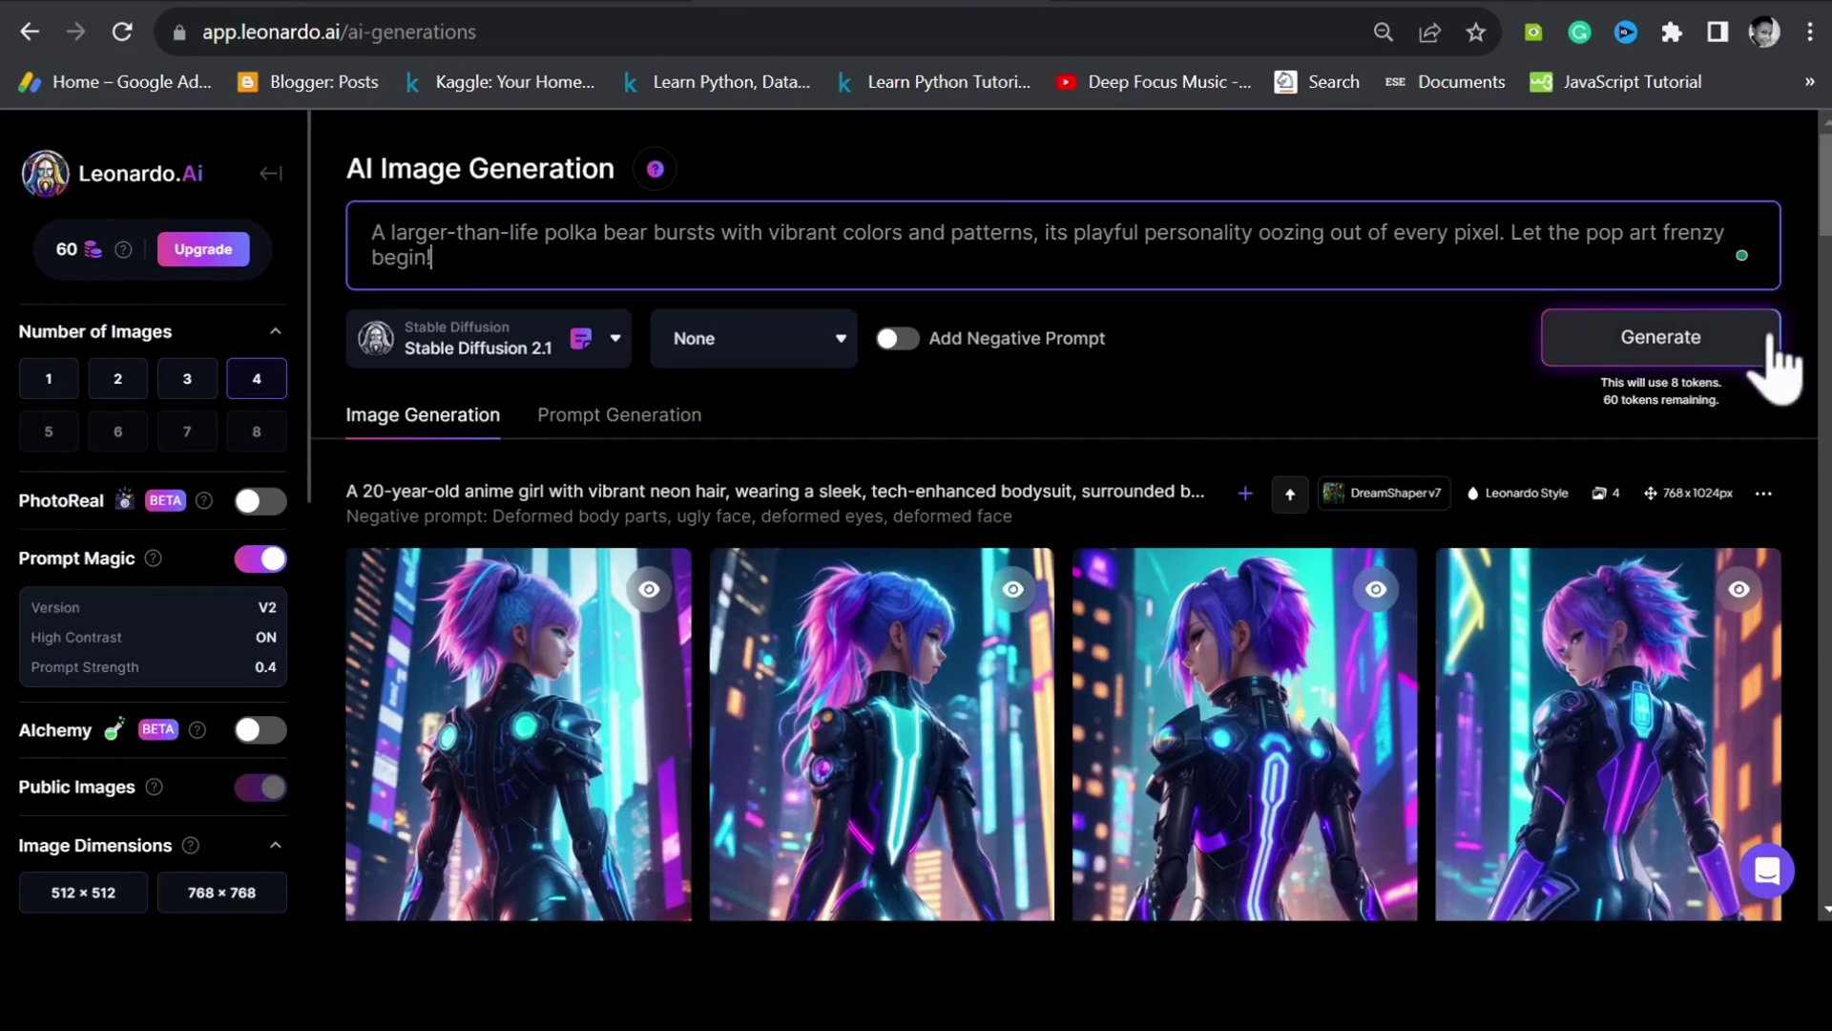
click(616, 337)
scroll(476, 592, down, 3)
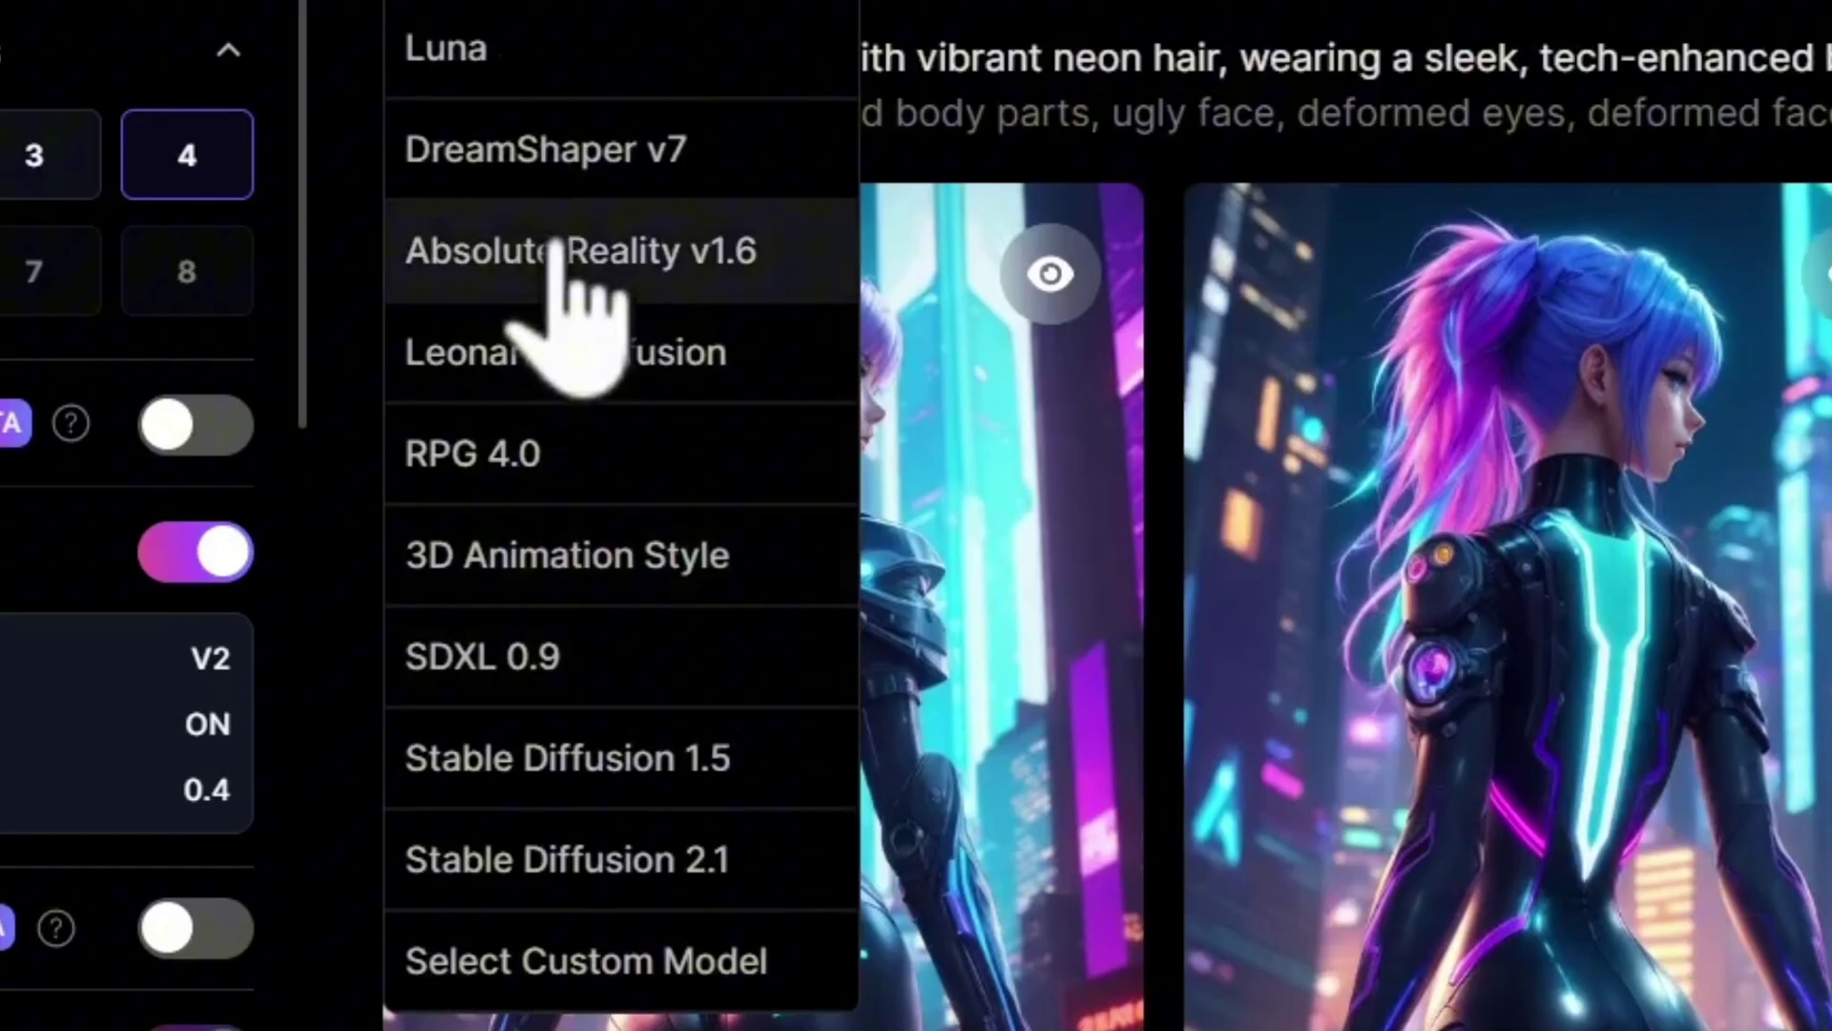
click(584, 567)
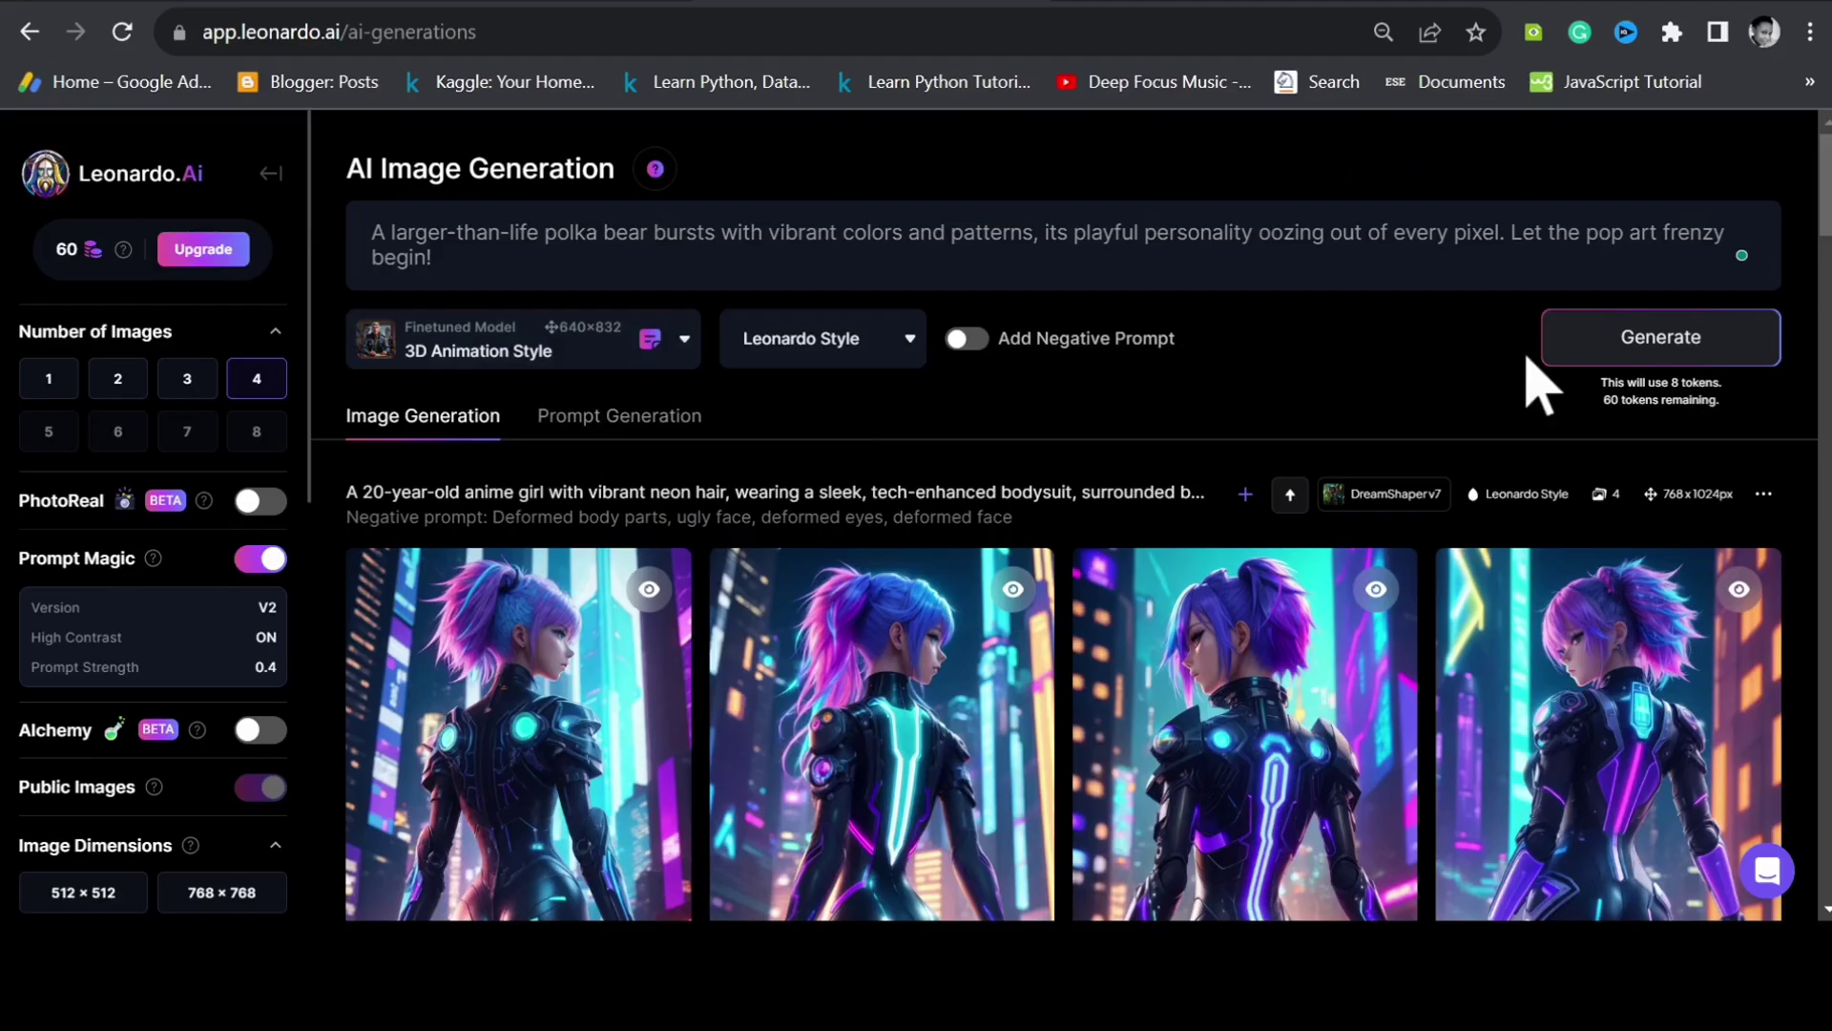
Step: Enable a negative prompt excluding deformed body parts, more than five fingers and ugly face
click(968, 339)
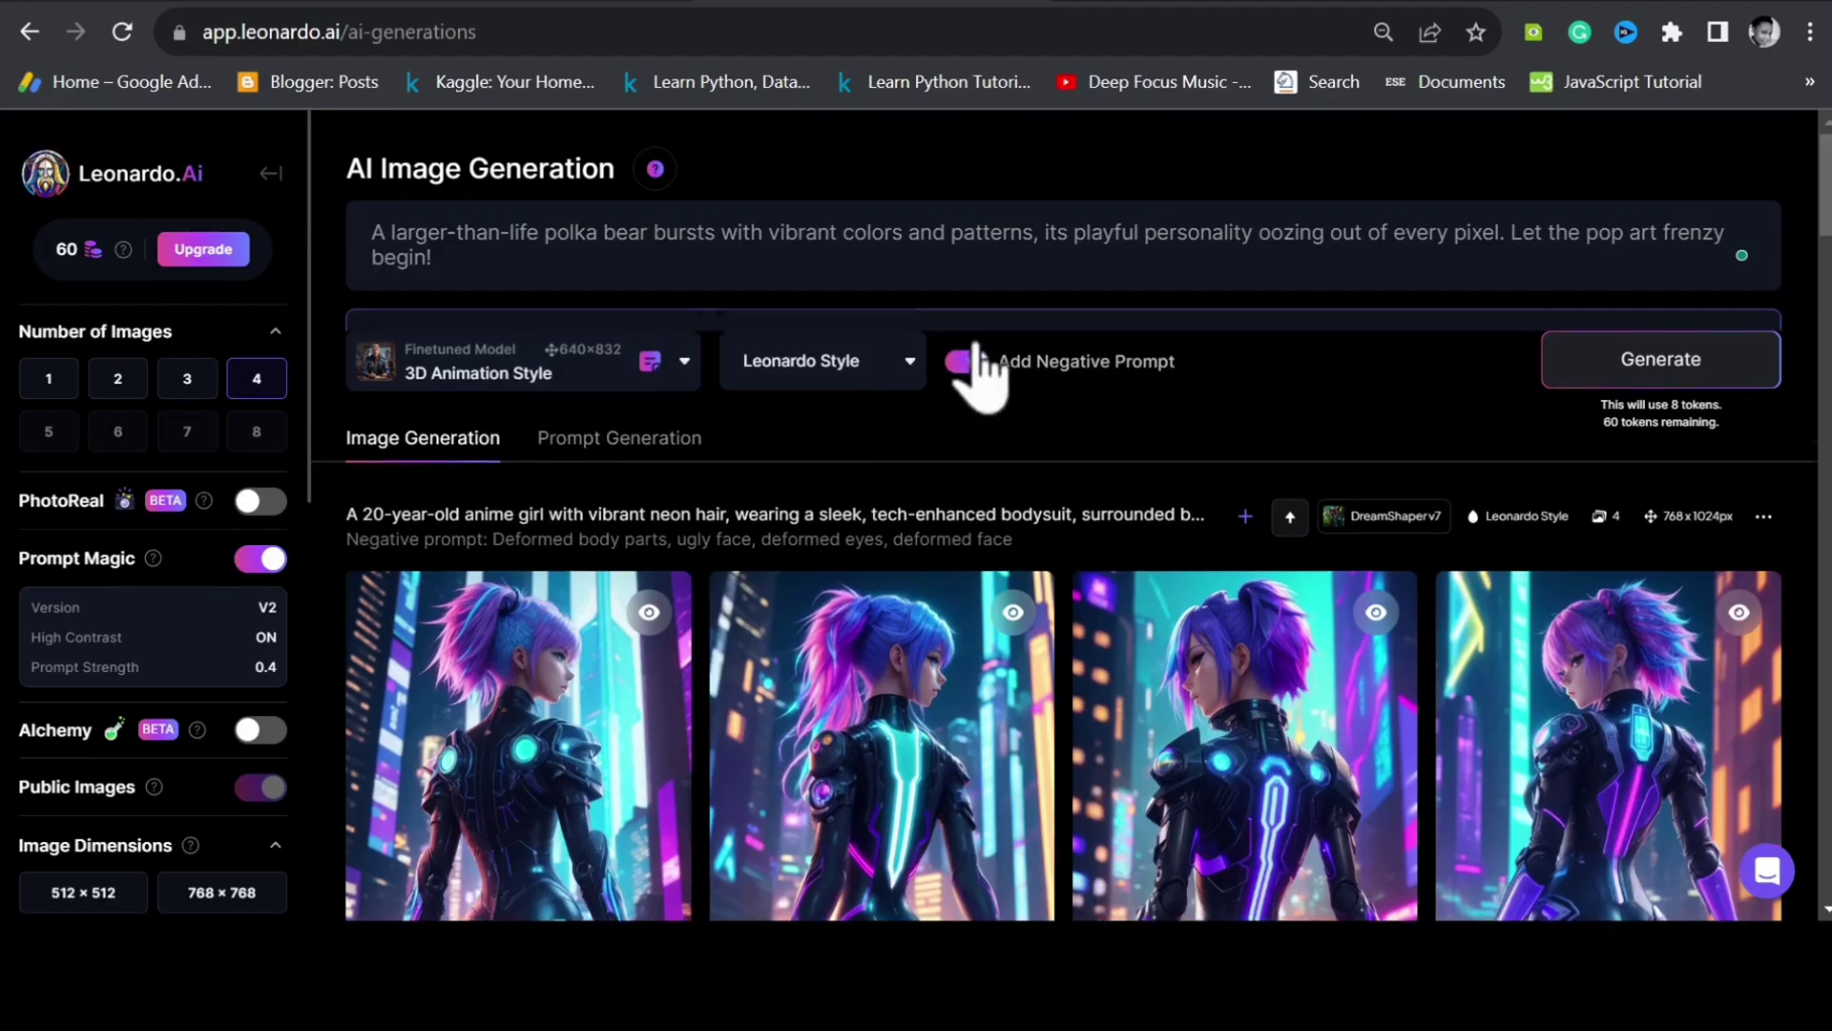
key(ctrl+a)
text(no deformed bo)
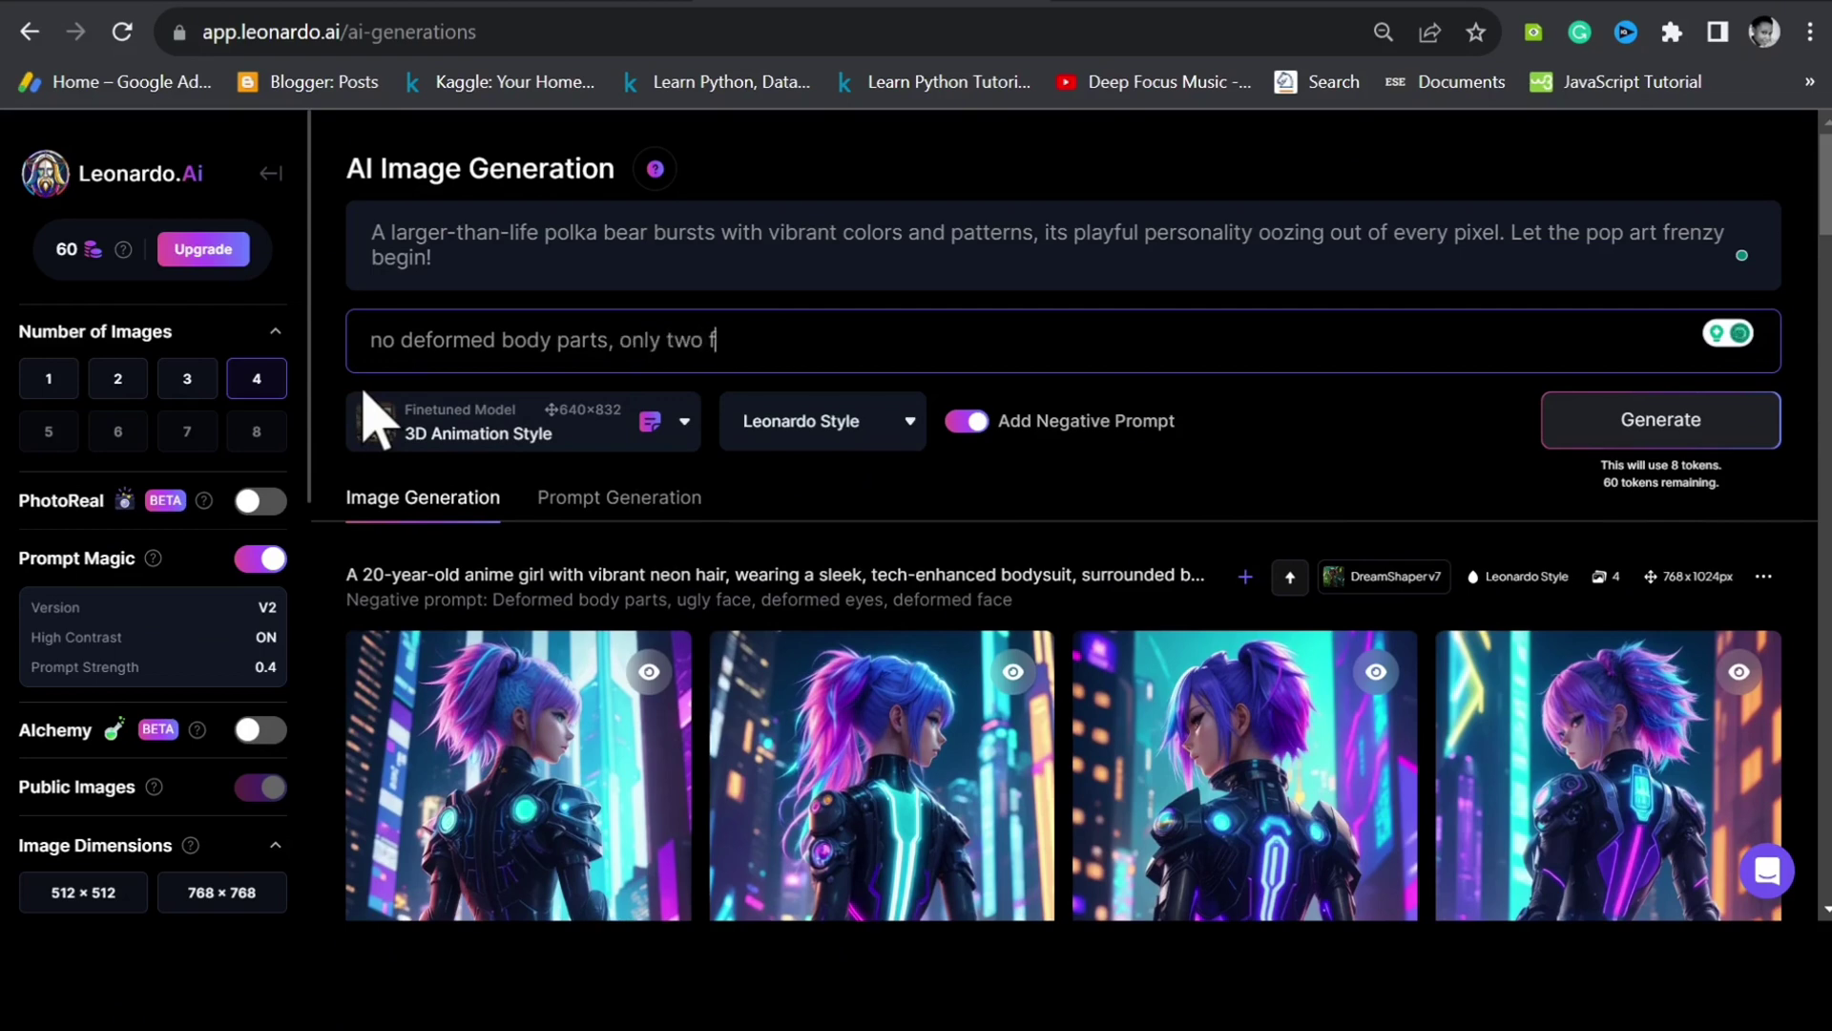
text(dy parts, more than five fingers)
key(Home)
key(Delete)
key(Delete)
key(Delete)
key(End)
text(, more th)
key(ctrl+BackSpace)
key(ctrl+BackSpace)
text(ugly face)
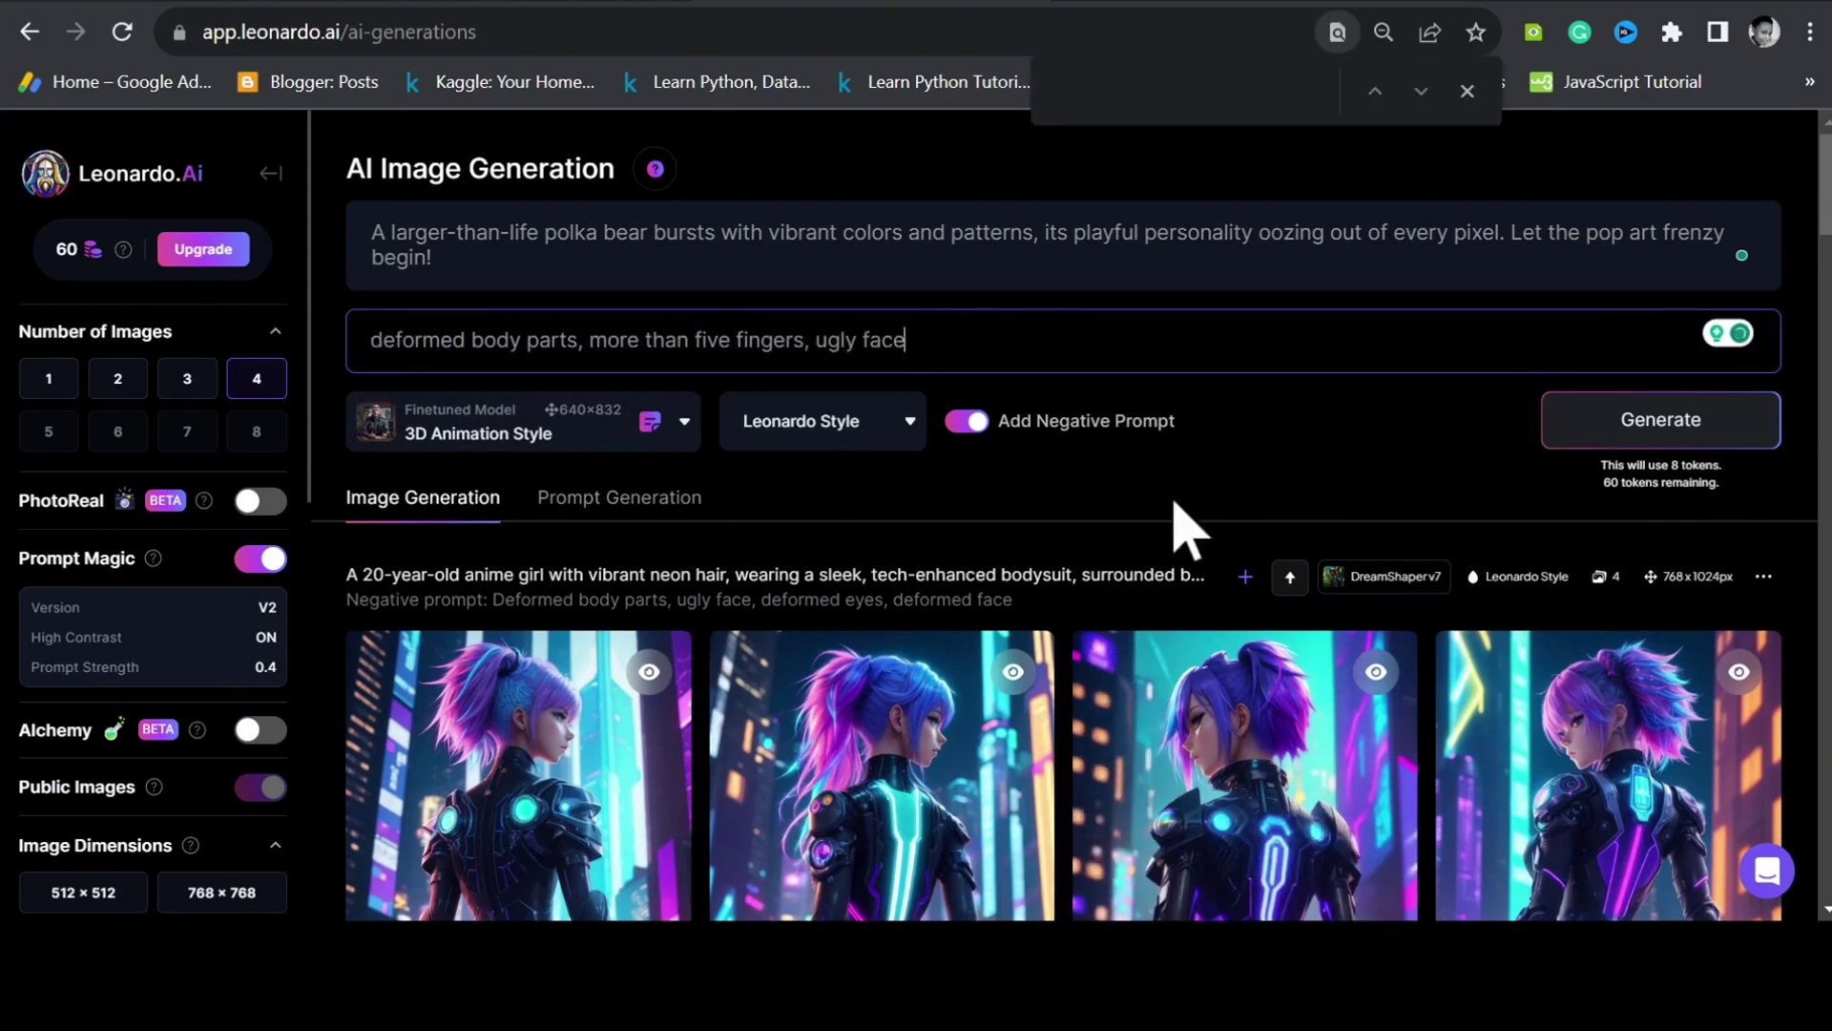
Step: Generate the polka bear images and scroll through the results
click(1656, 427)
scroll(1505, 549, down, 4)
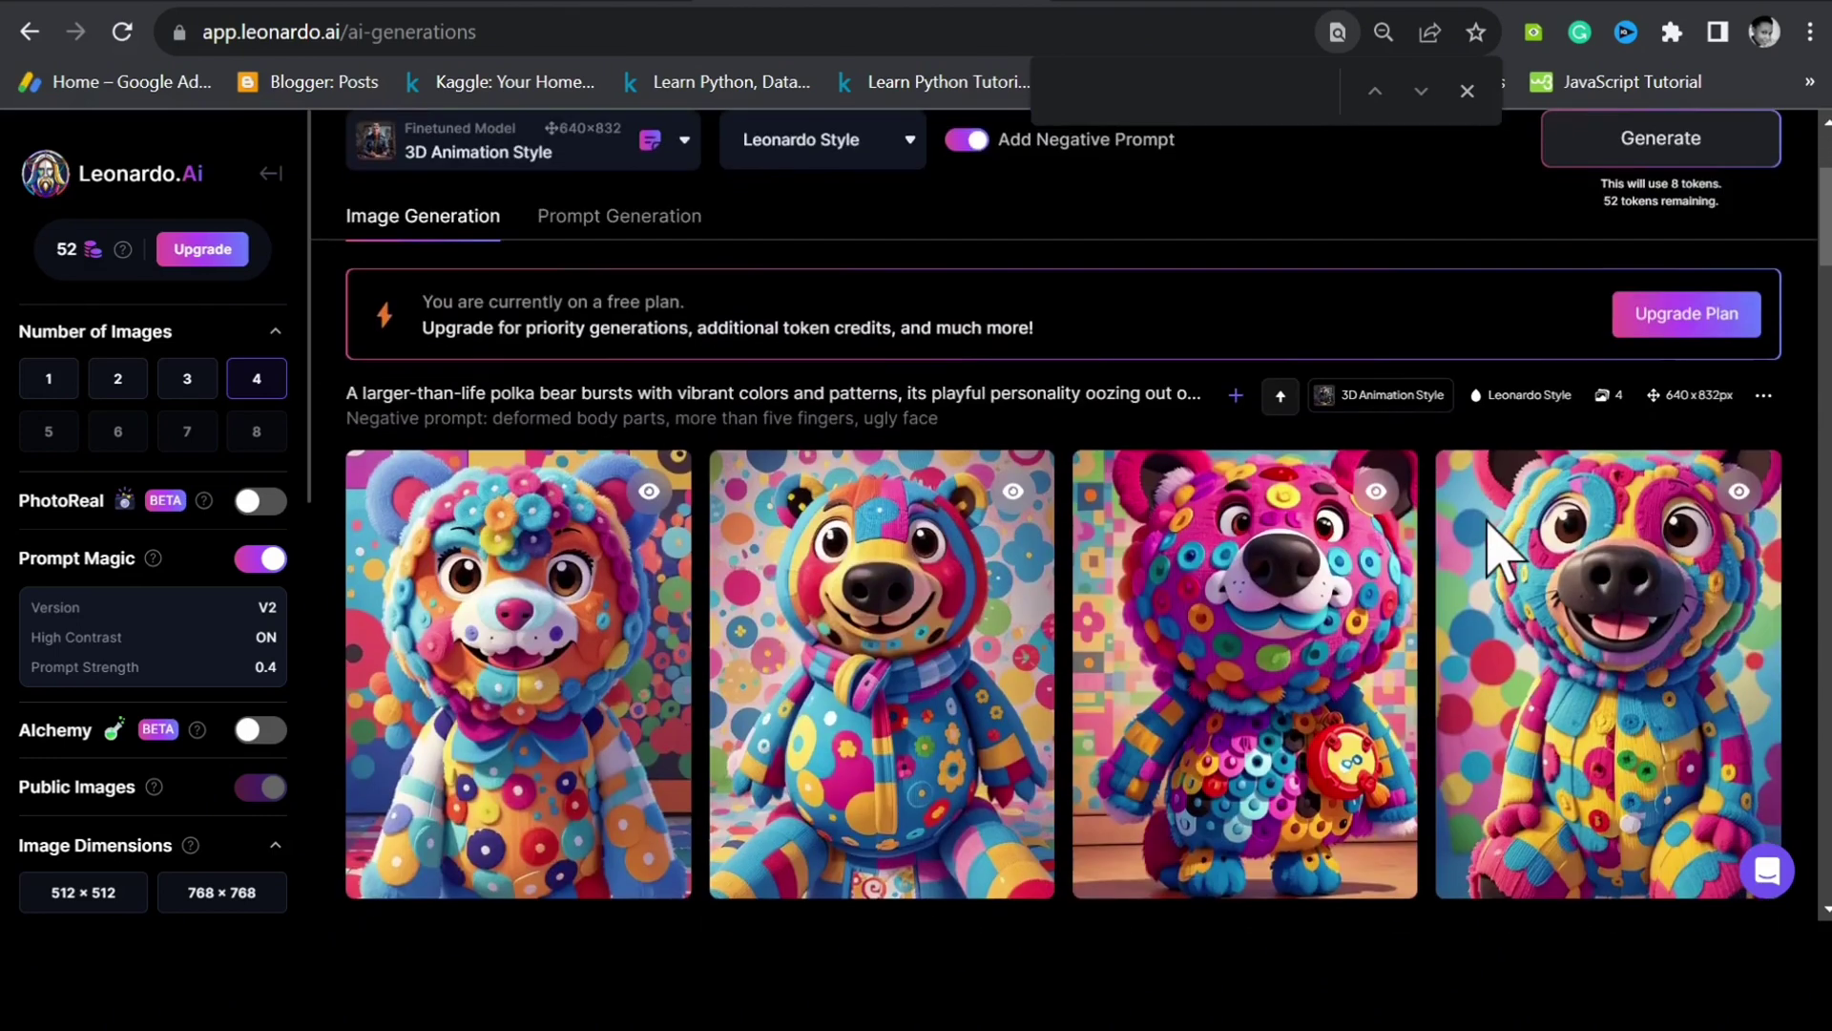
scroll(1492, 553, down, 1)
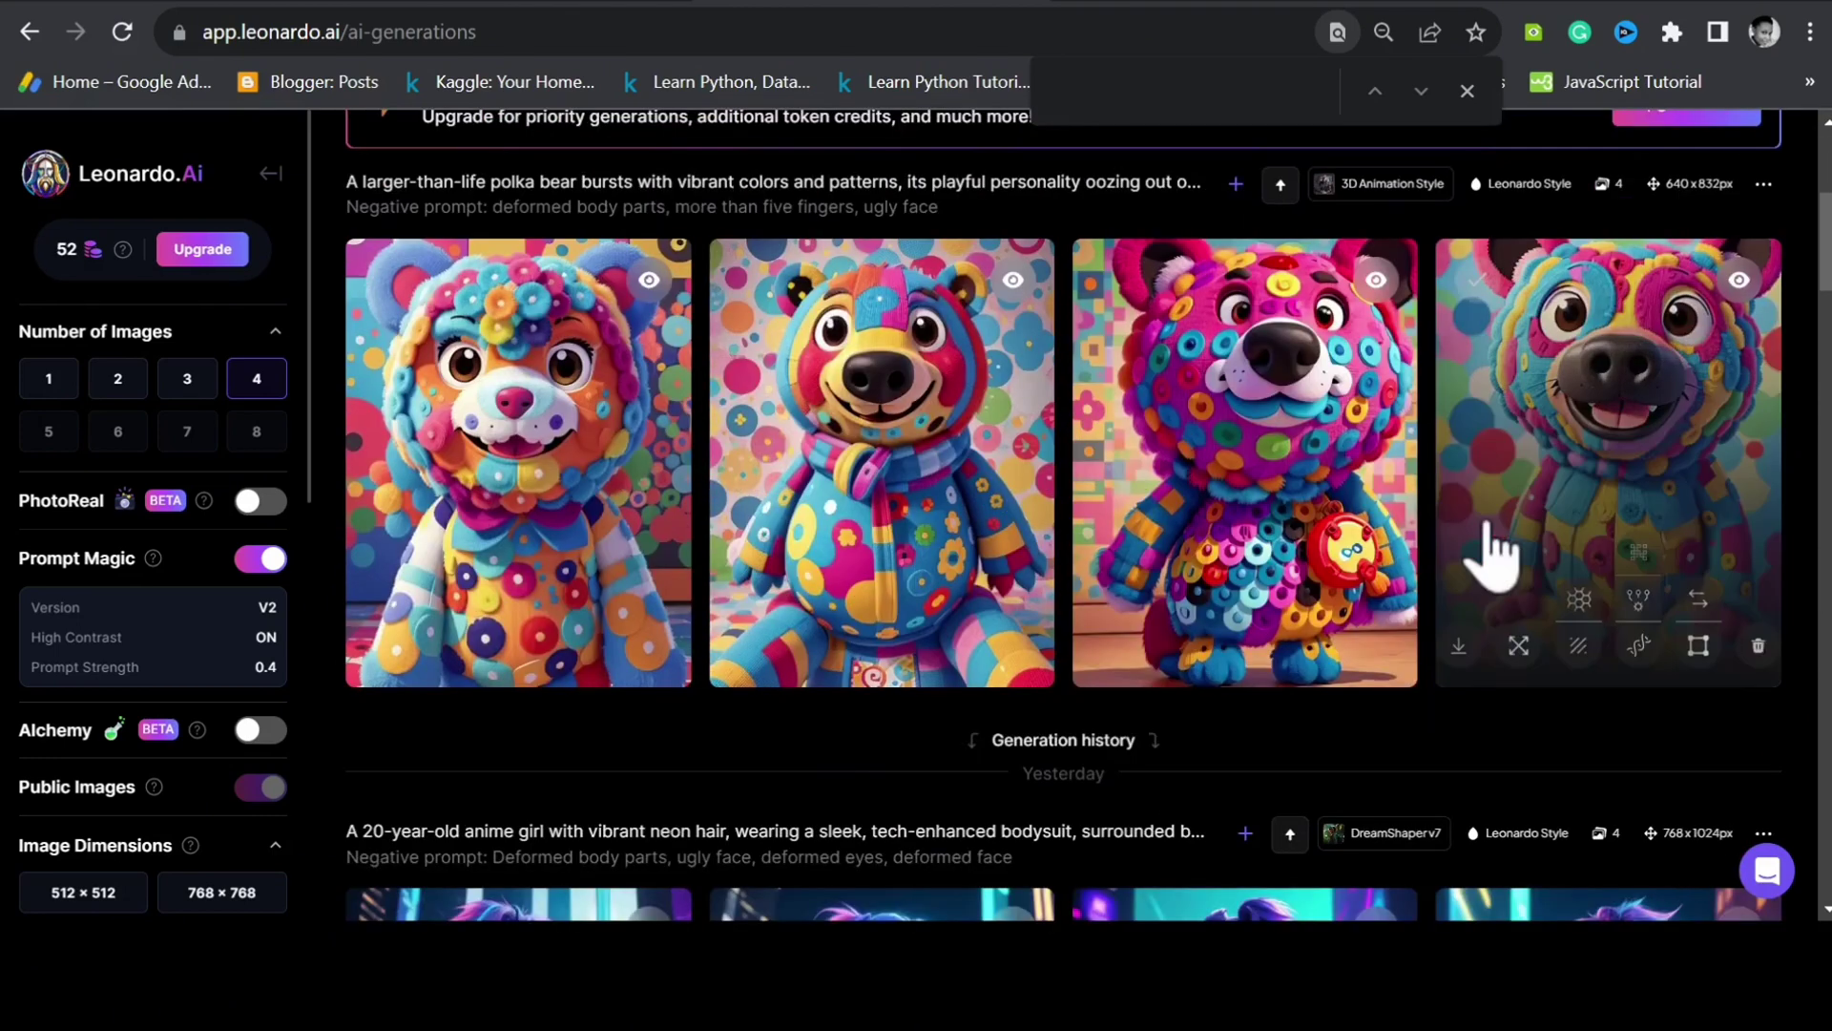
scroll(1494, 549, up, 1)
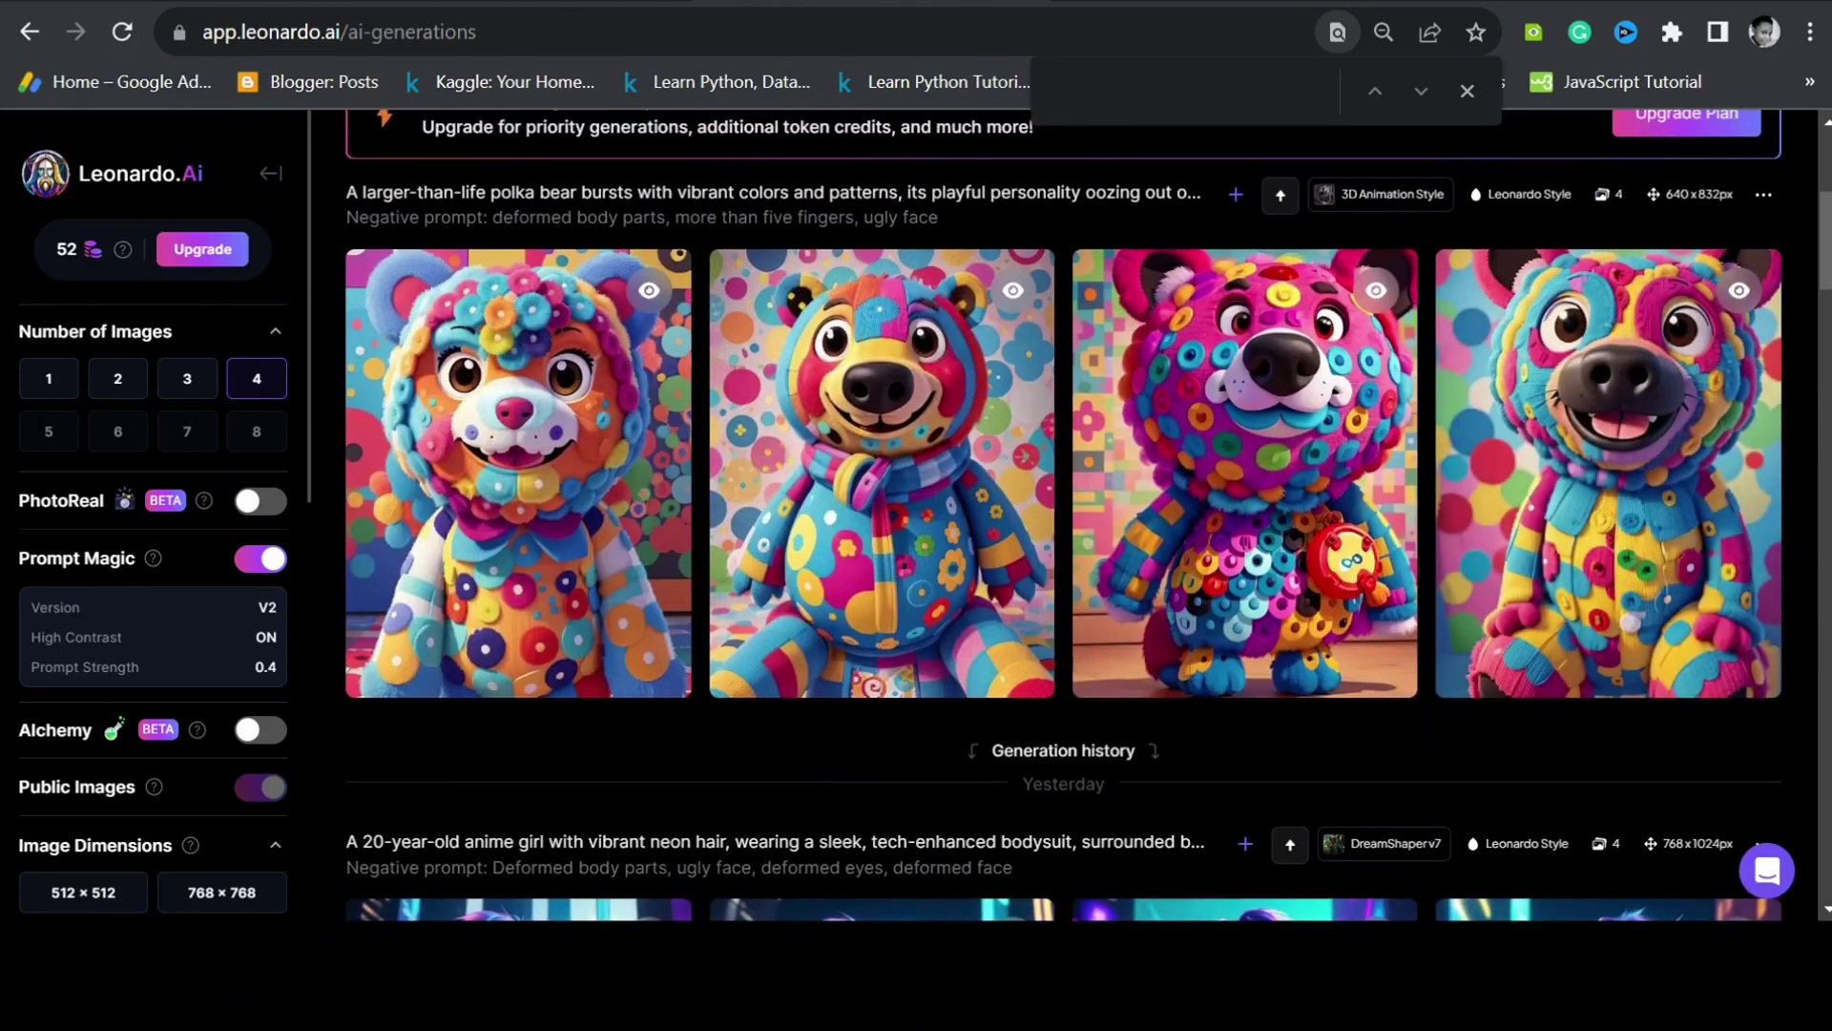
scroll(1060, 573, up, 2)
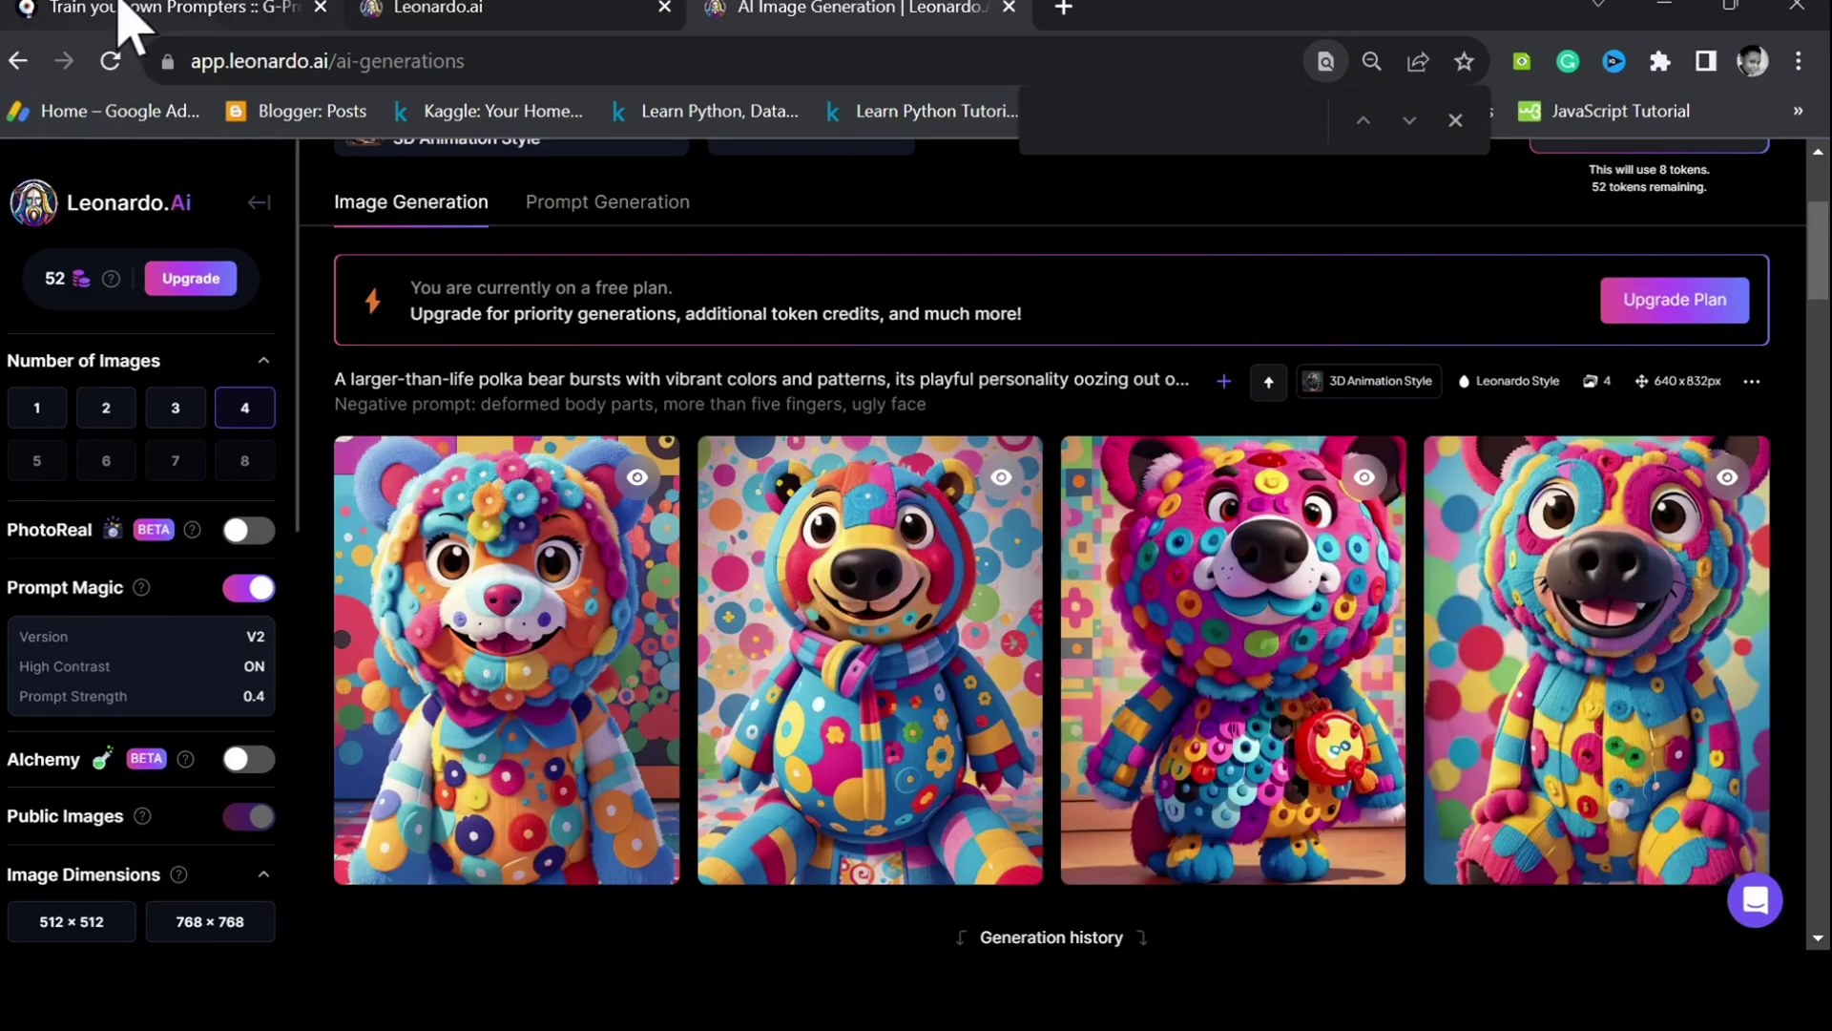
Step: Regenerate the polka bear prompt with the Use AI imagination style and copy it
click(124, 13)
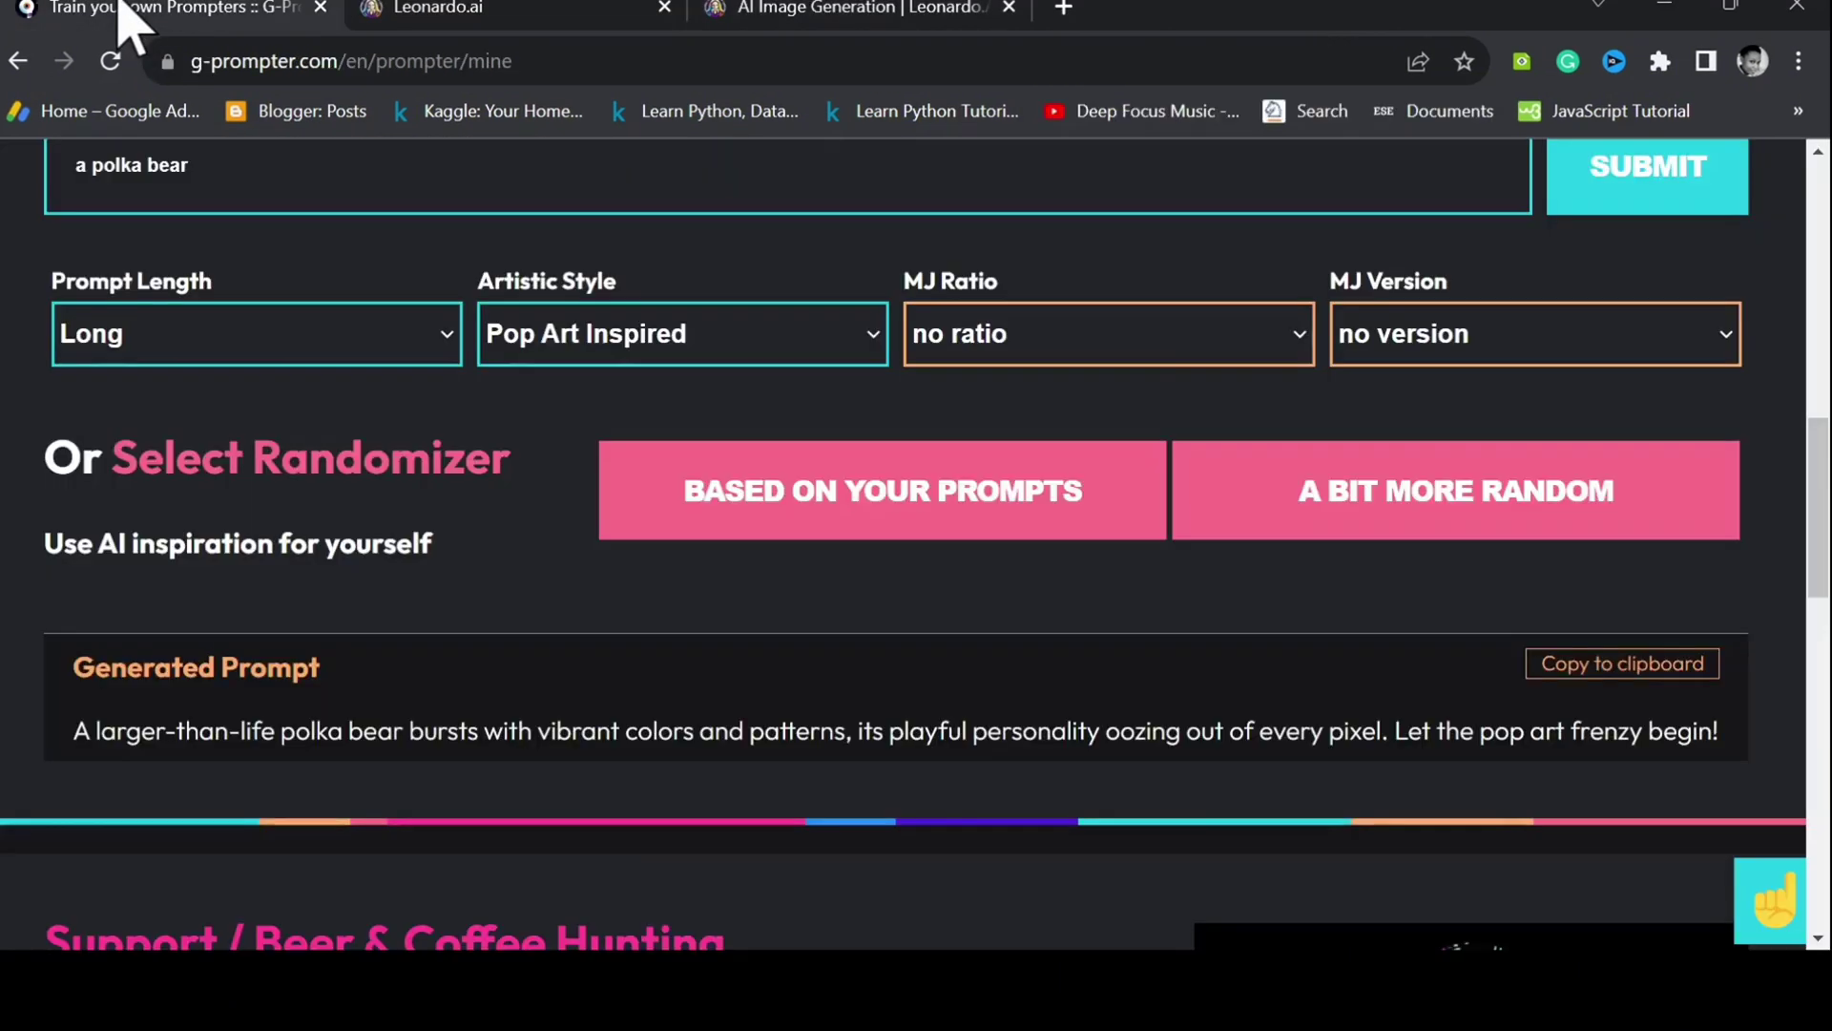
click(872, 344)
click(754, 384)
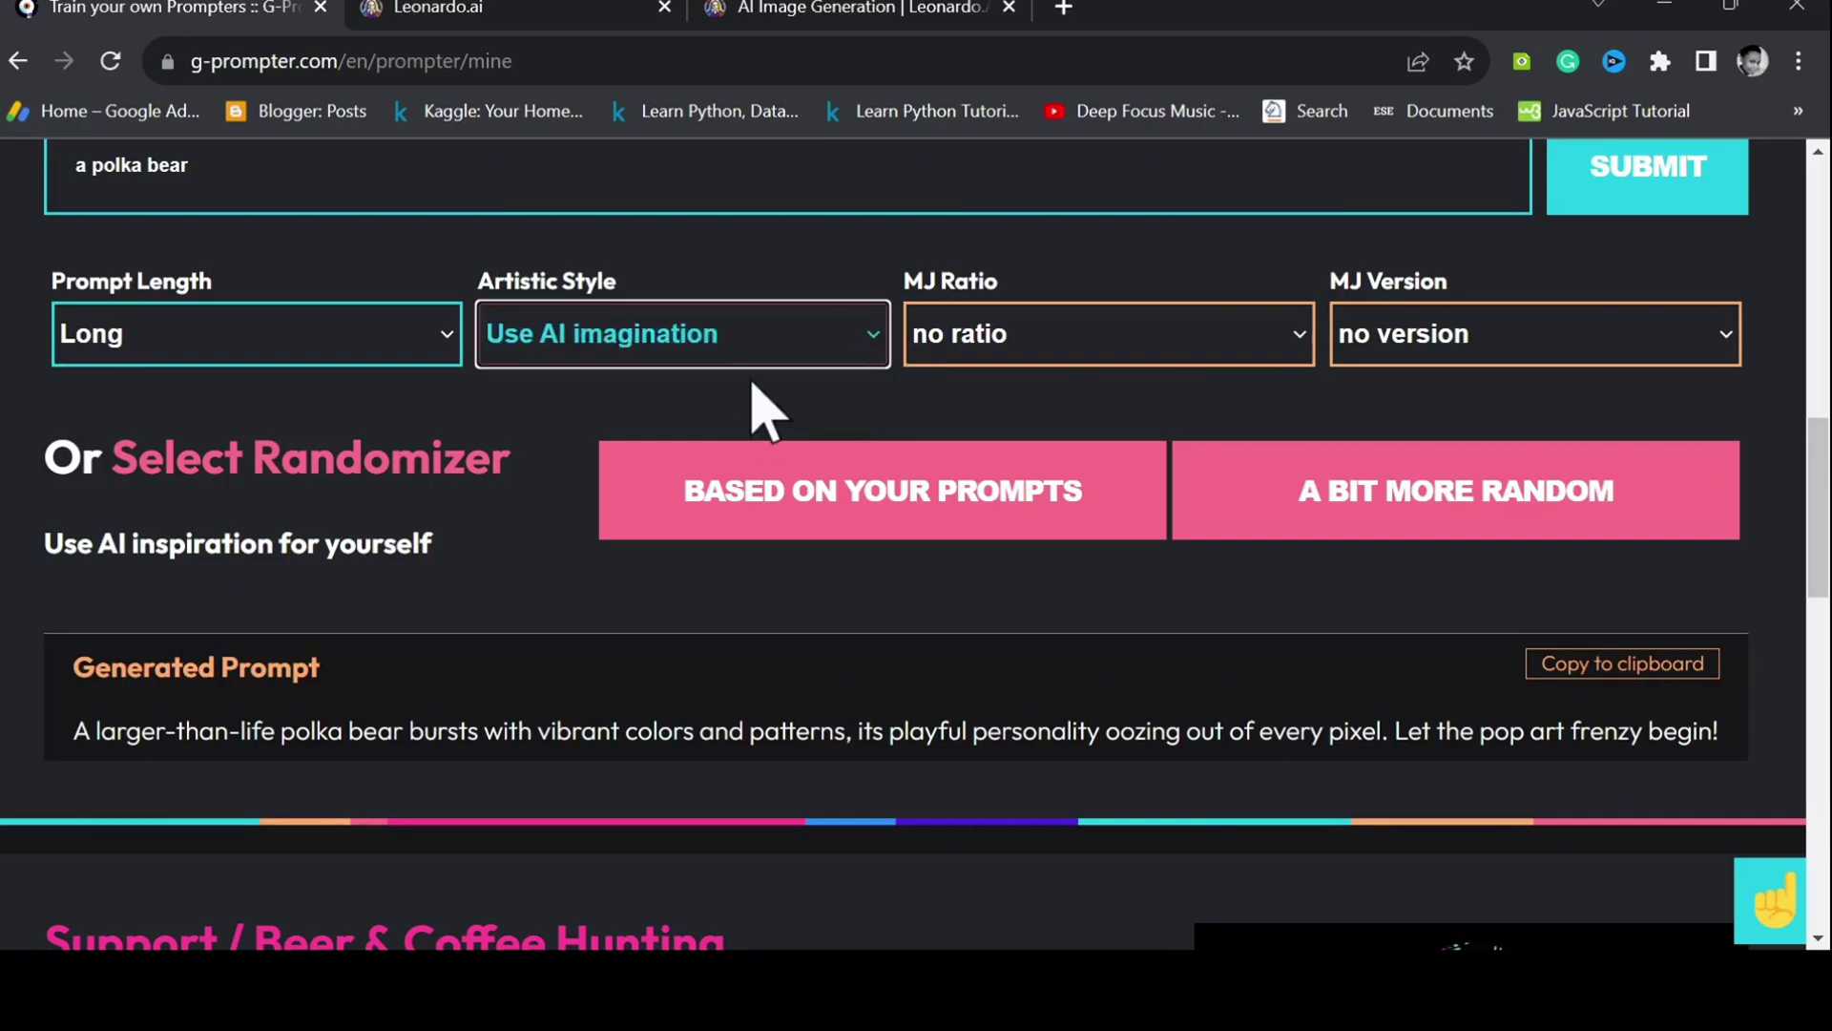
scroll(764, 410, down, 1)
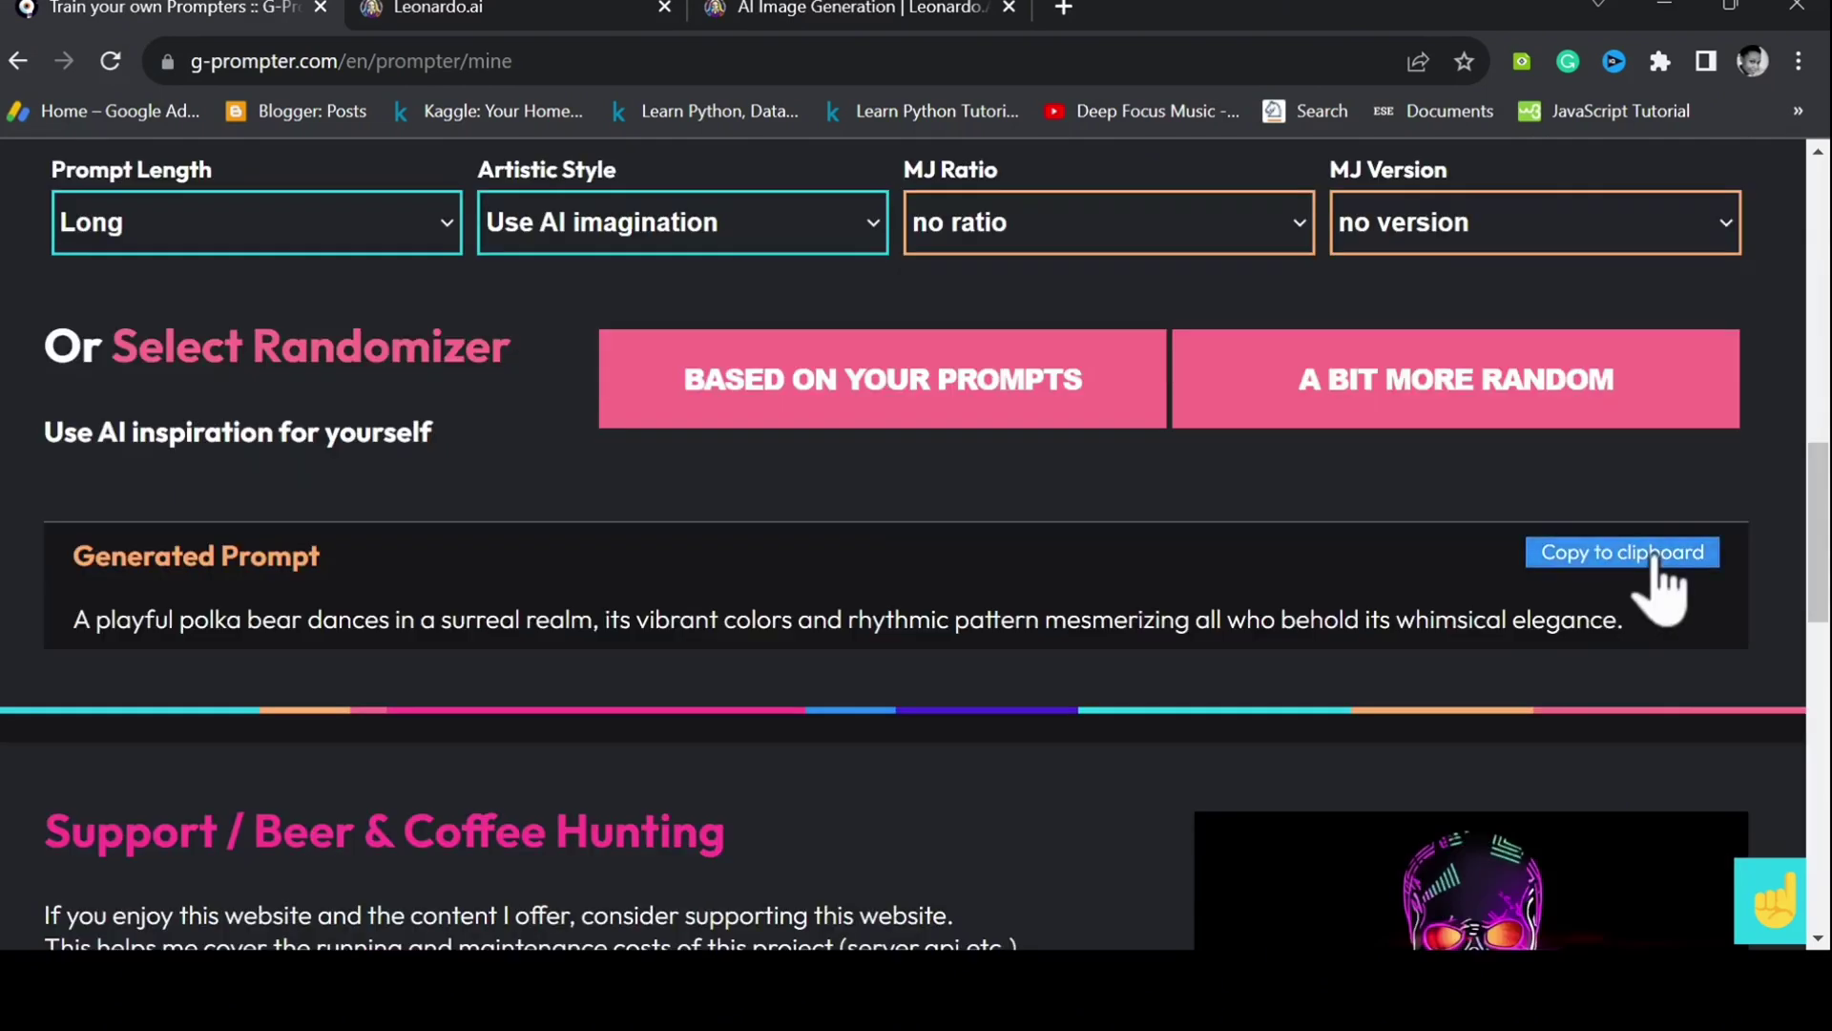
click(1656, 558)
Step: Replace the Leonardo prompt with the dancing polka bear prompt and enlarge the first generated bear image
click(818, 10)
drag(345, 242, 327, 258)
text(A playful polka bear dances in a surreal realm, its vibrant colors and rhythmic pattern mesmerizing all who behold its whimsical elegance.)
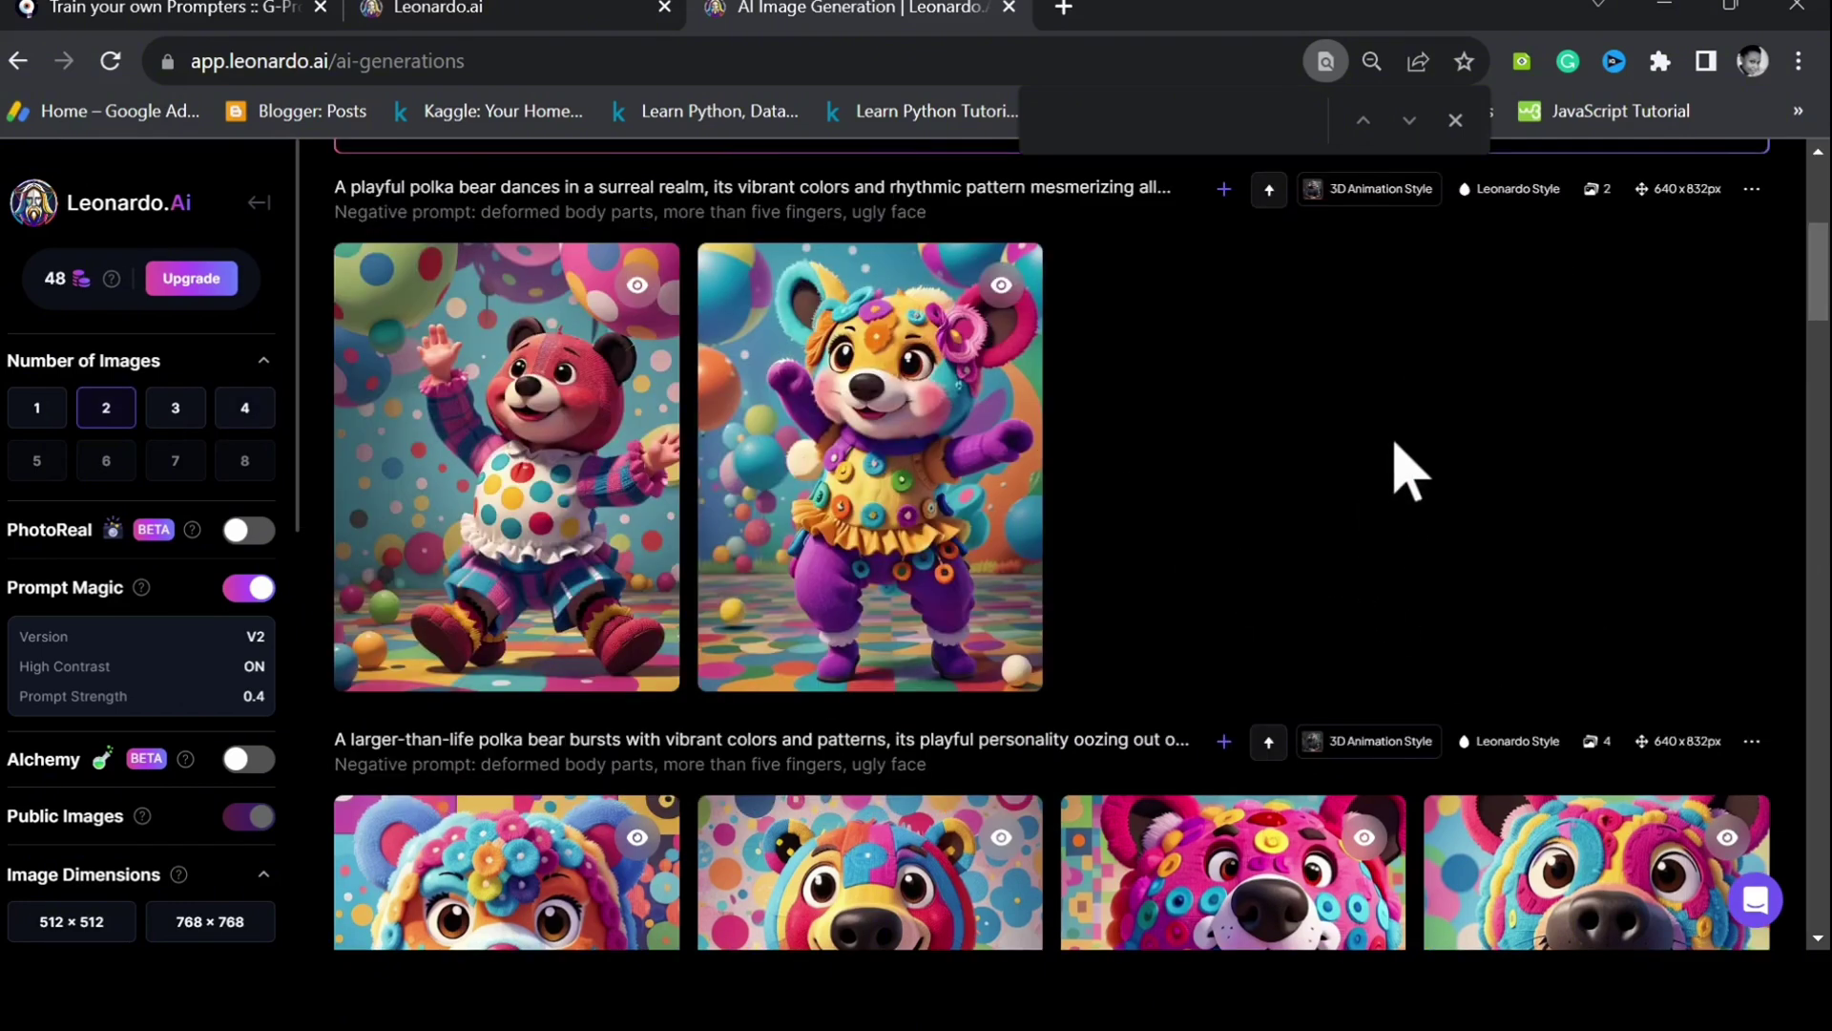
scroll(1409, 473, up, 2)
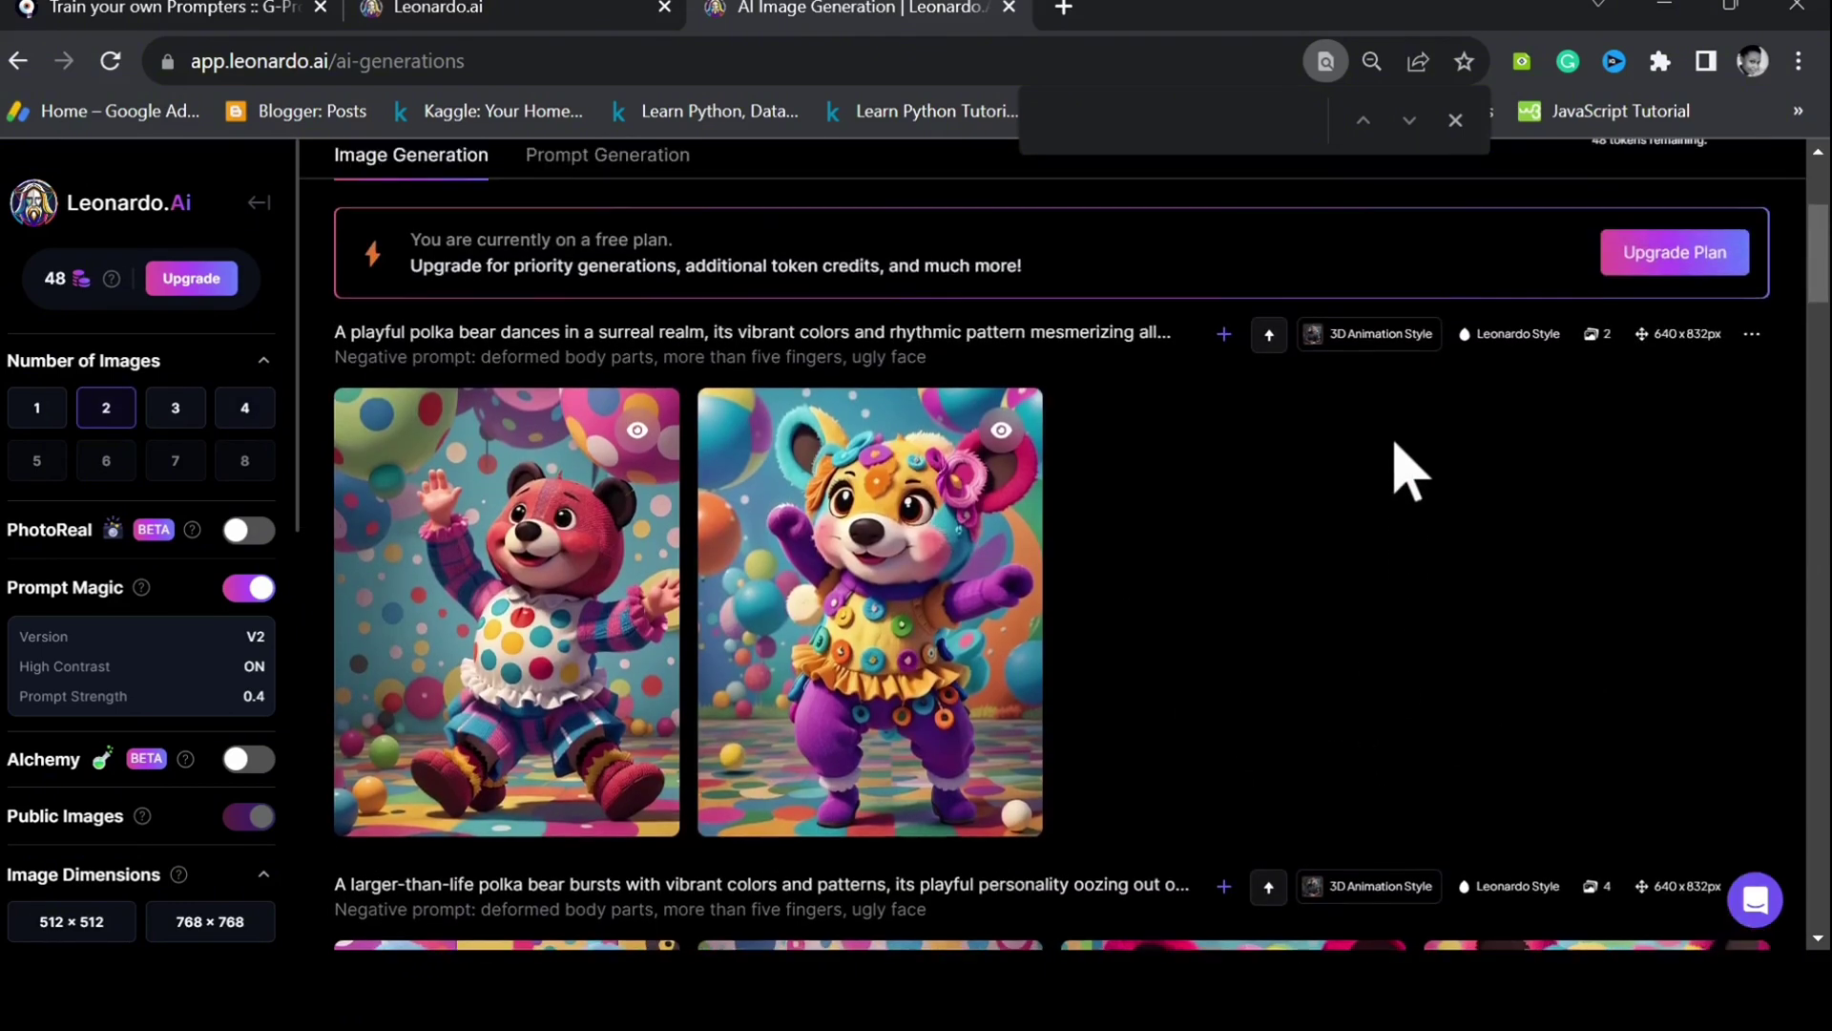
click(579, 477)
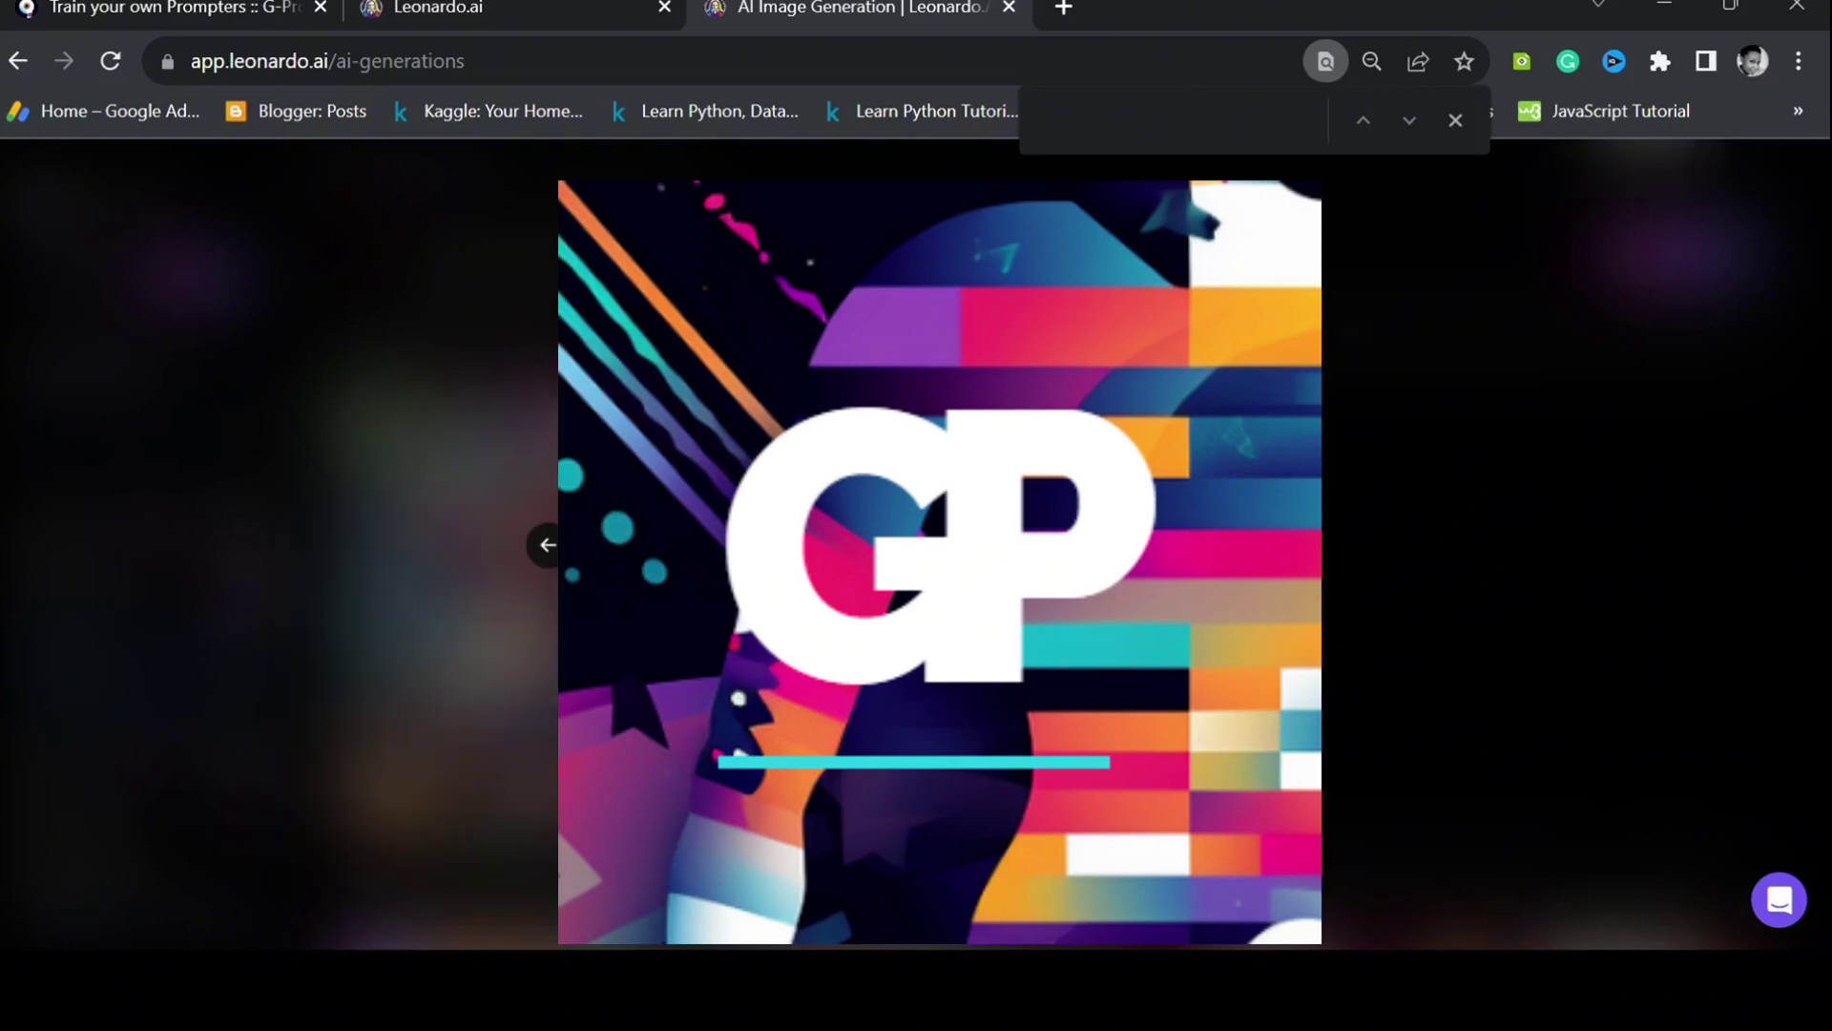
Step: Enter the idea 'stunning painting of a young woman in long silk gown' in G-Prompter
click(1514, 449)
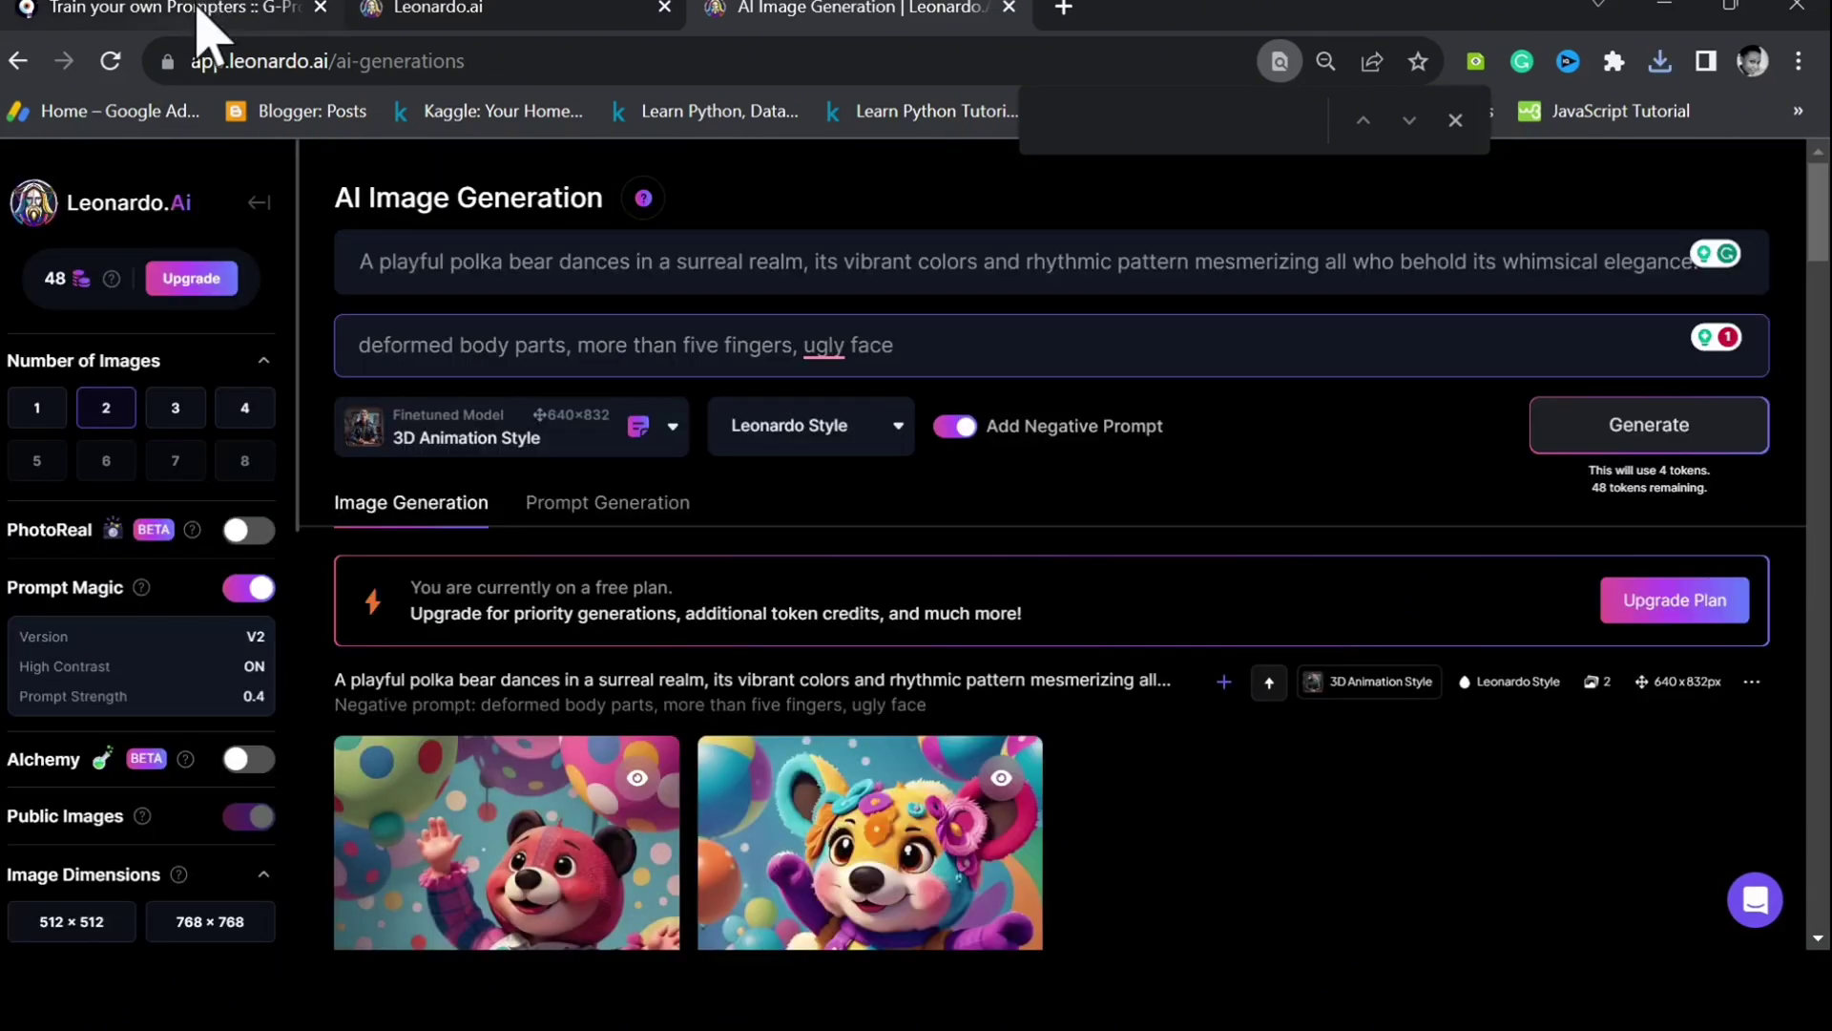
click(198, 10)
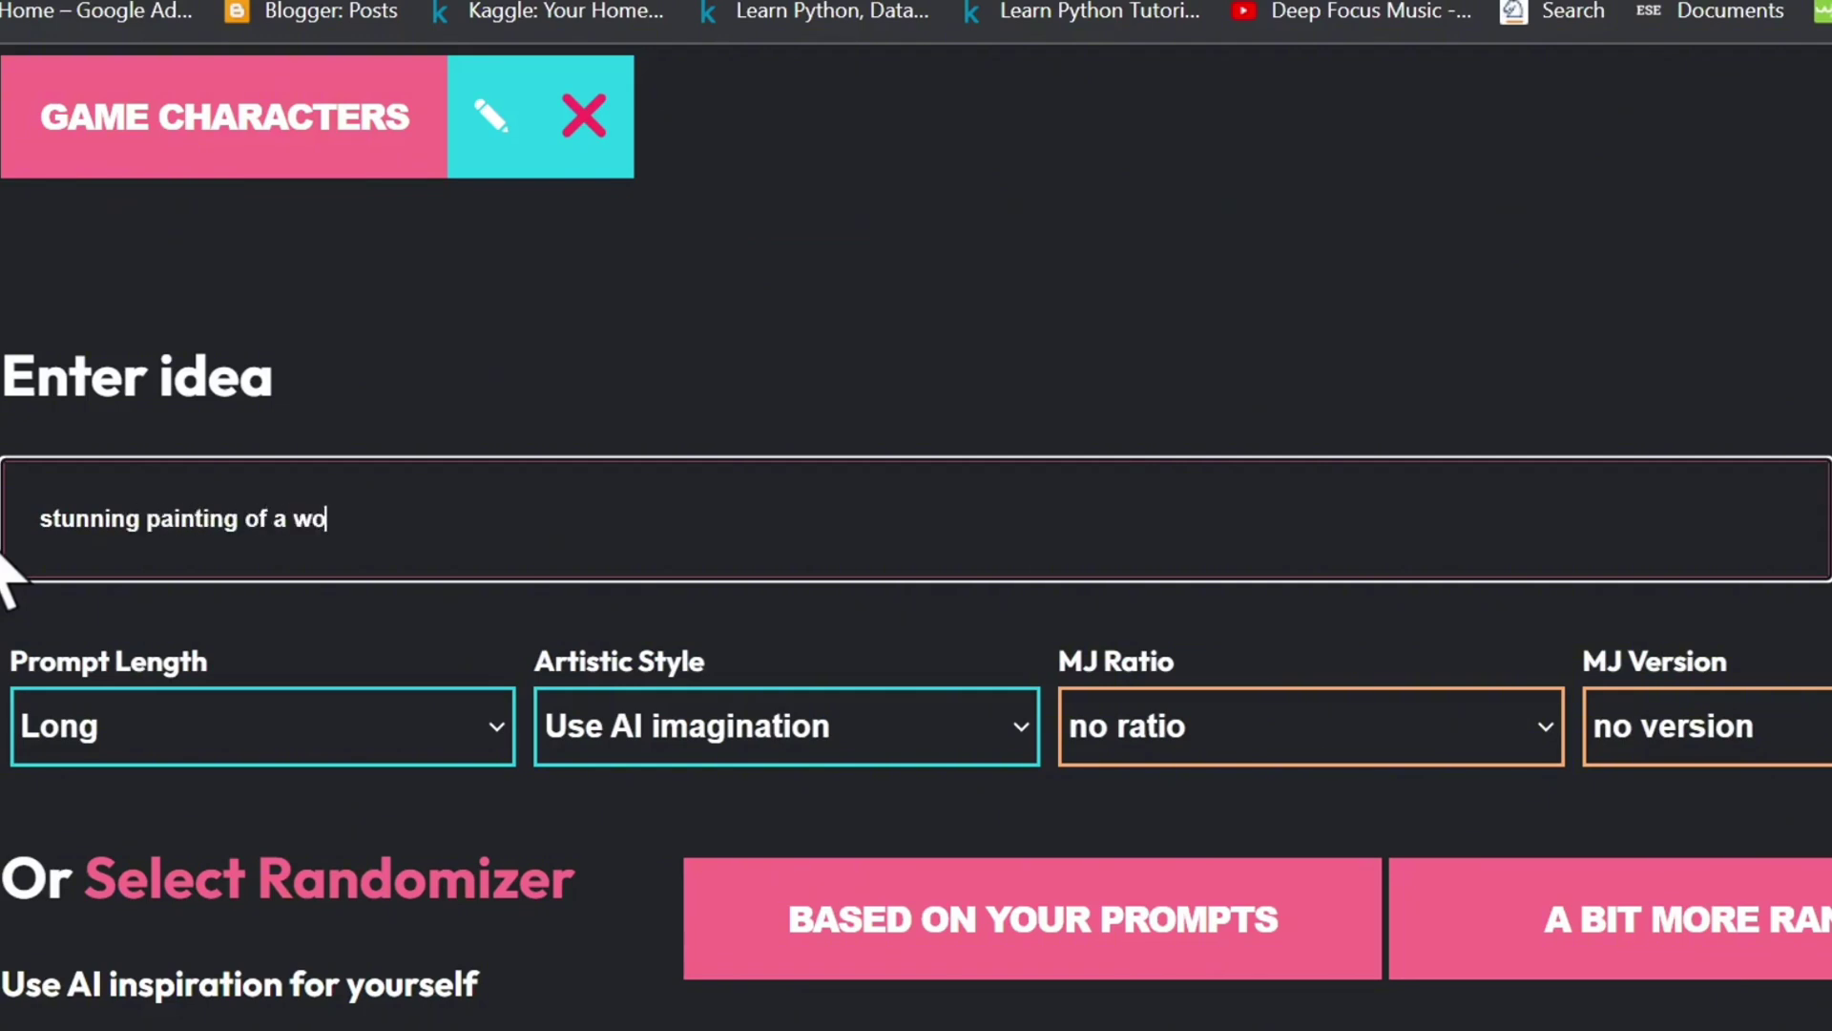
text(ung woman in long silk gown)
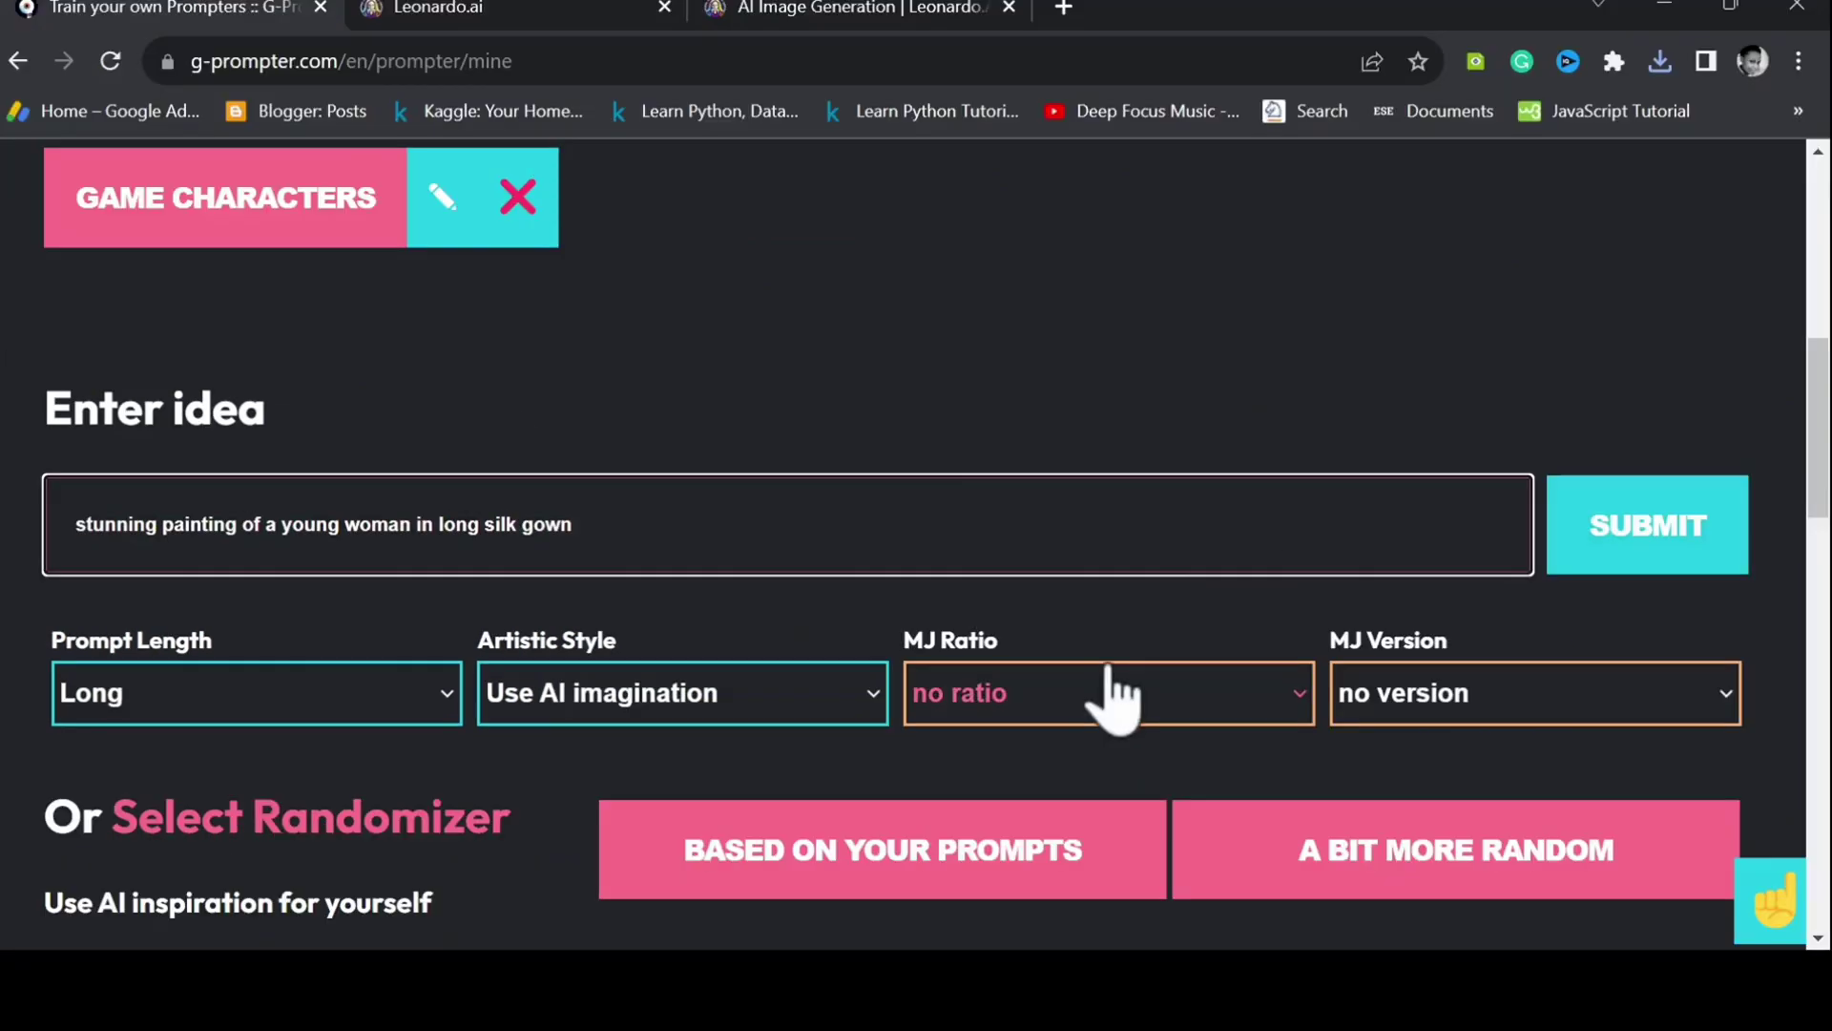
Step: Generate a Futuristic & Sci-Fi prompt from the idea, then select the idea text
click(832, 694)
click(674, 351)
scroll(873, 611, down, 6)
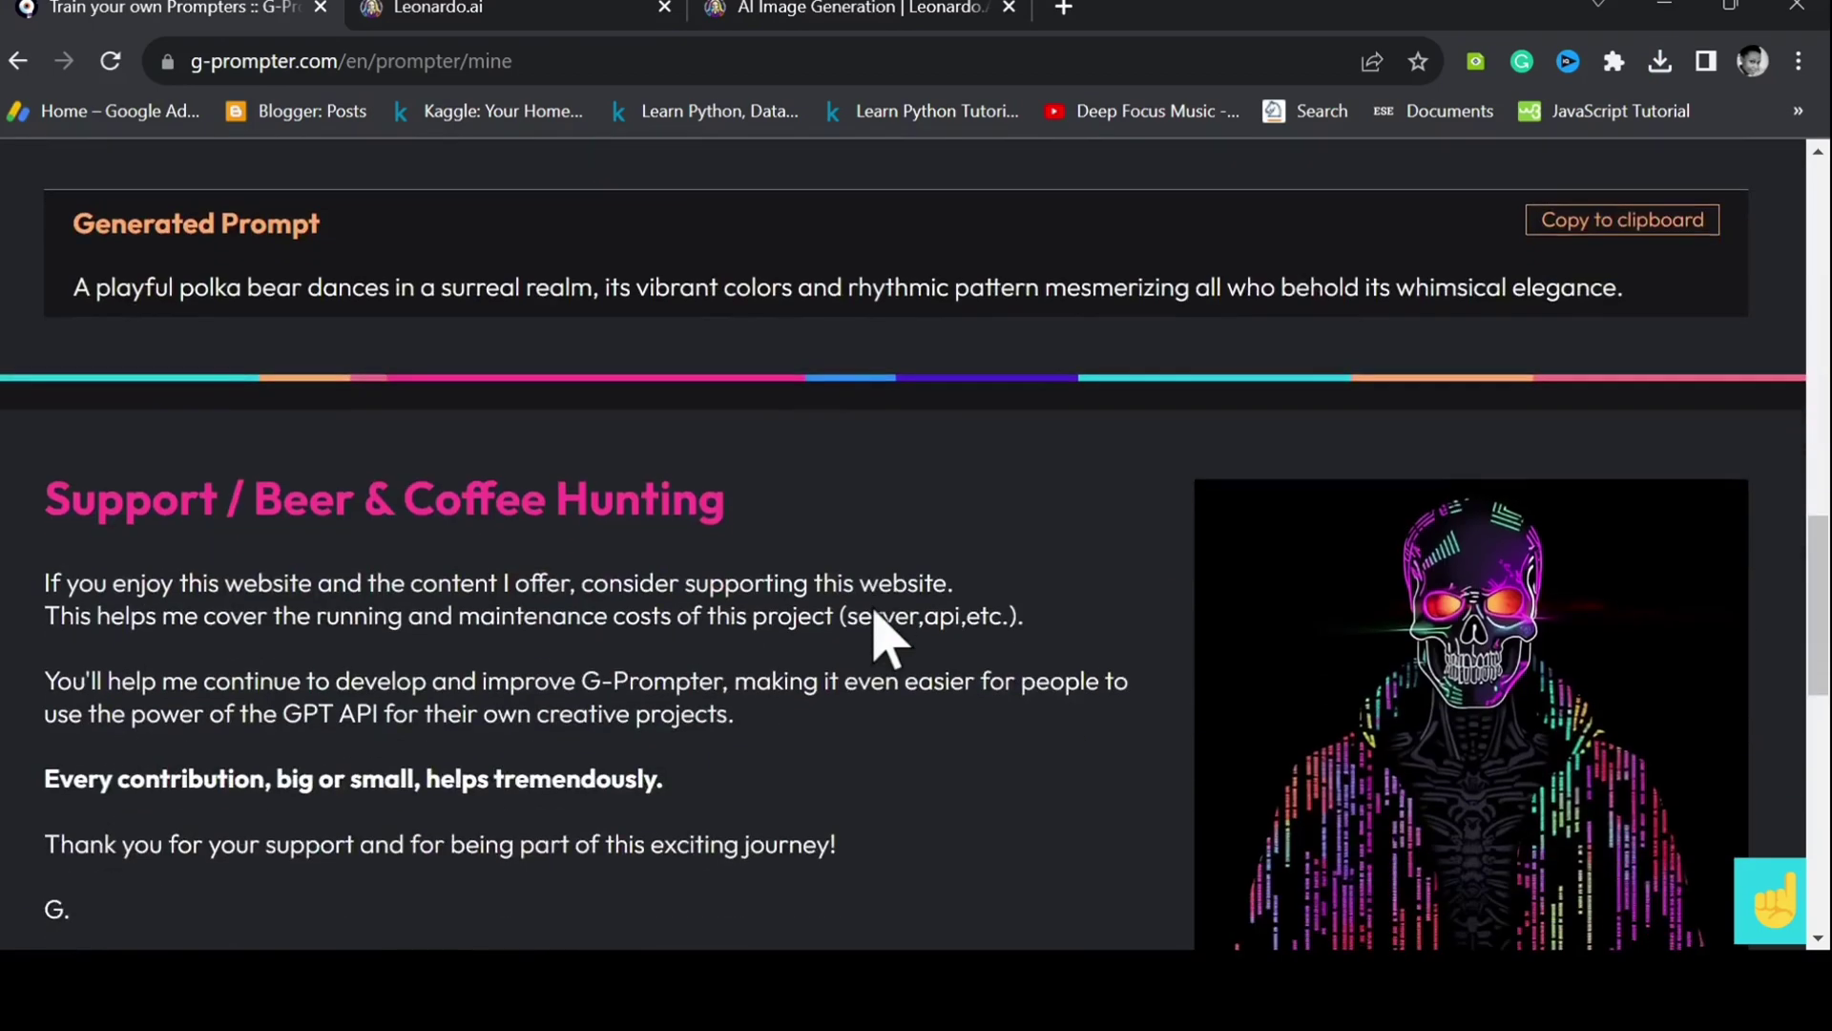
scroll(873, 610, up, 3)
scroll(878, 634, up, 3)
click(1613, 394)
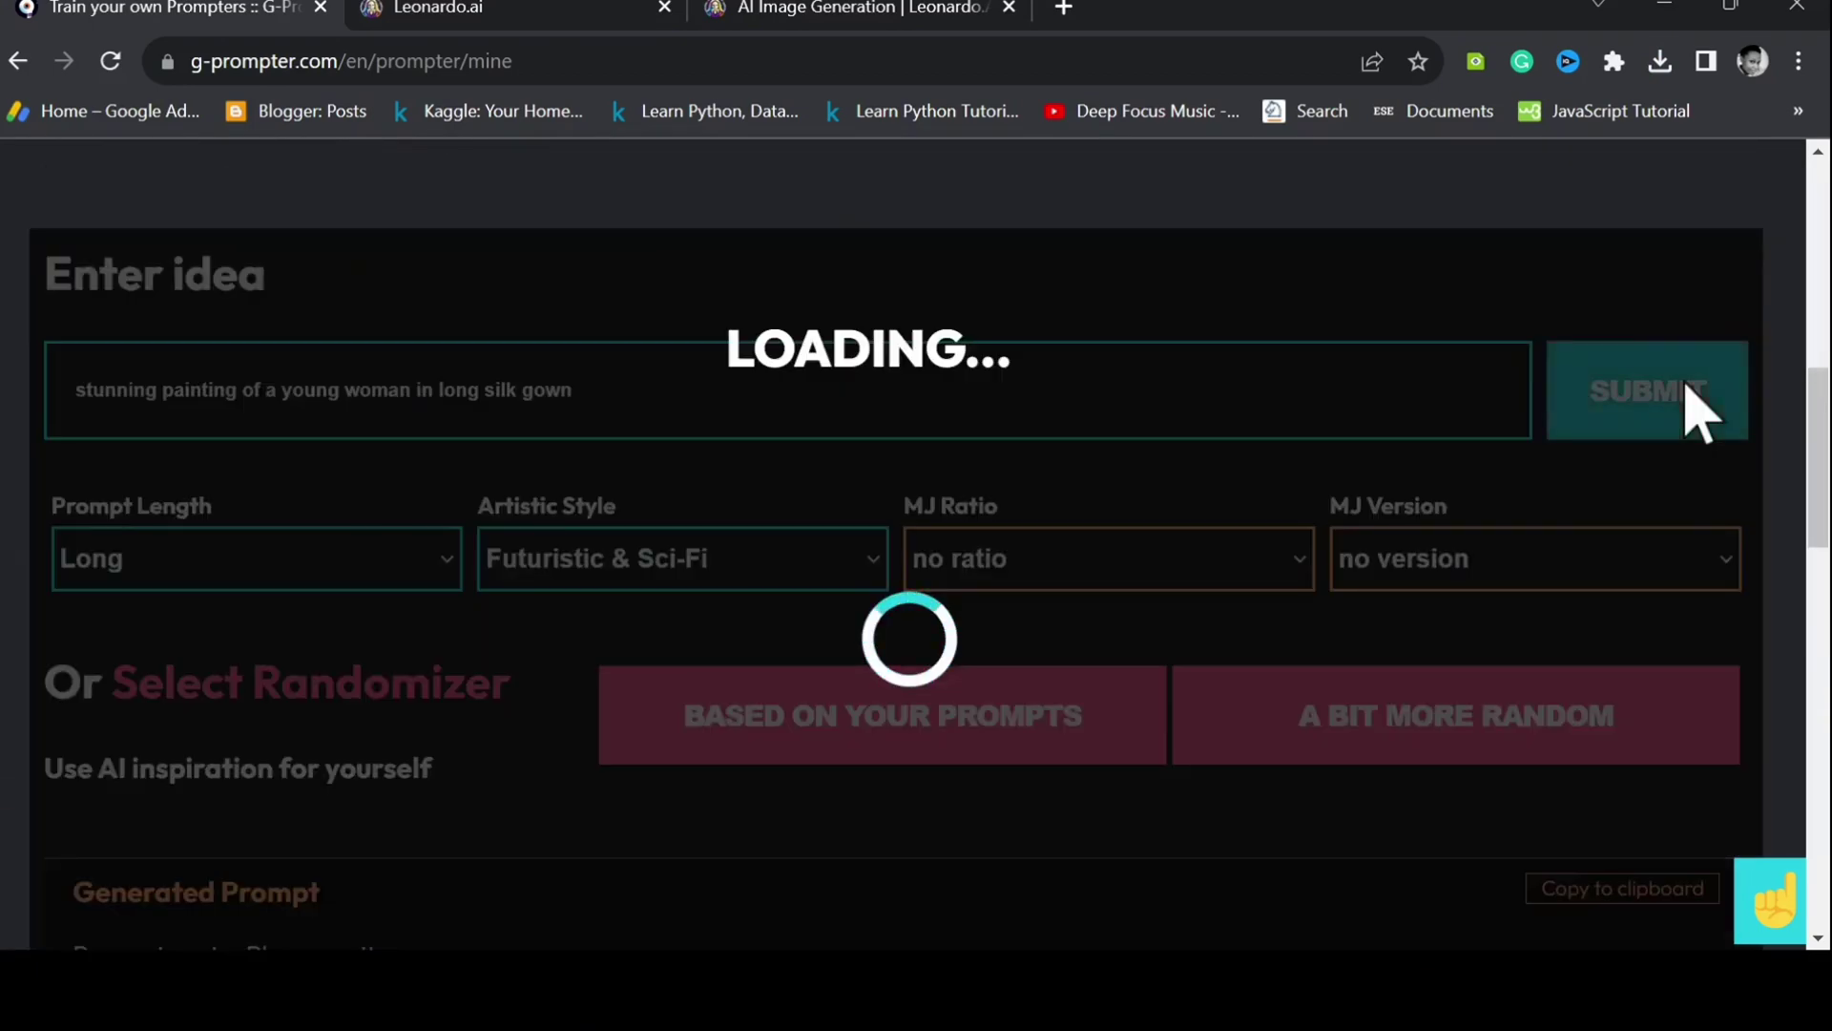
scroll(1698, 412, down, 2)
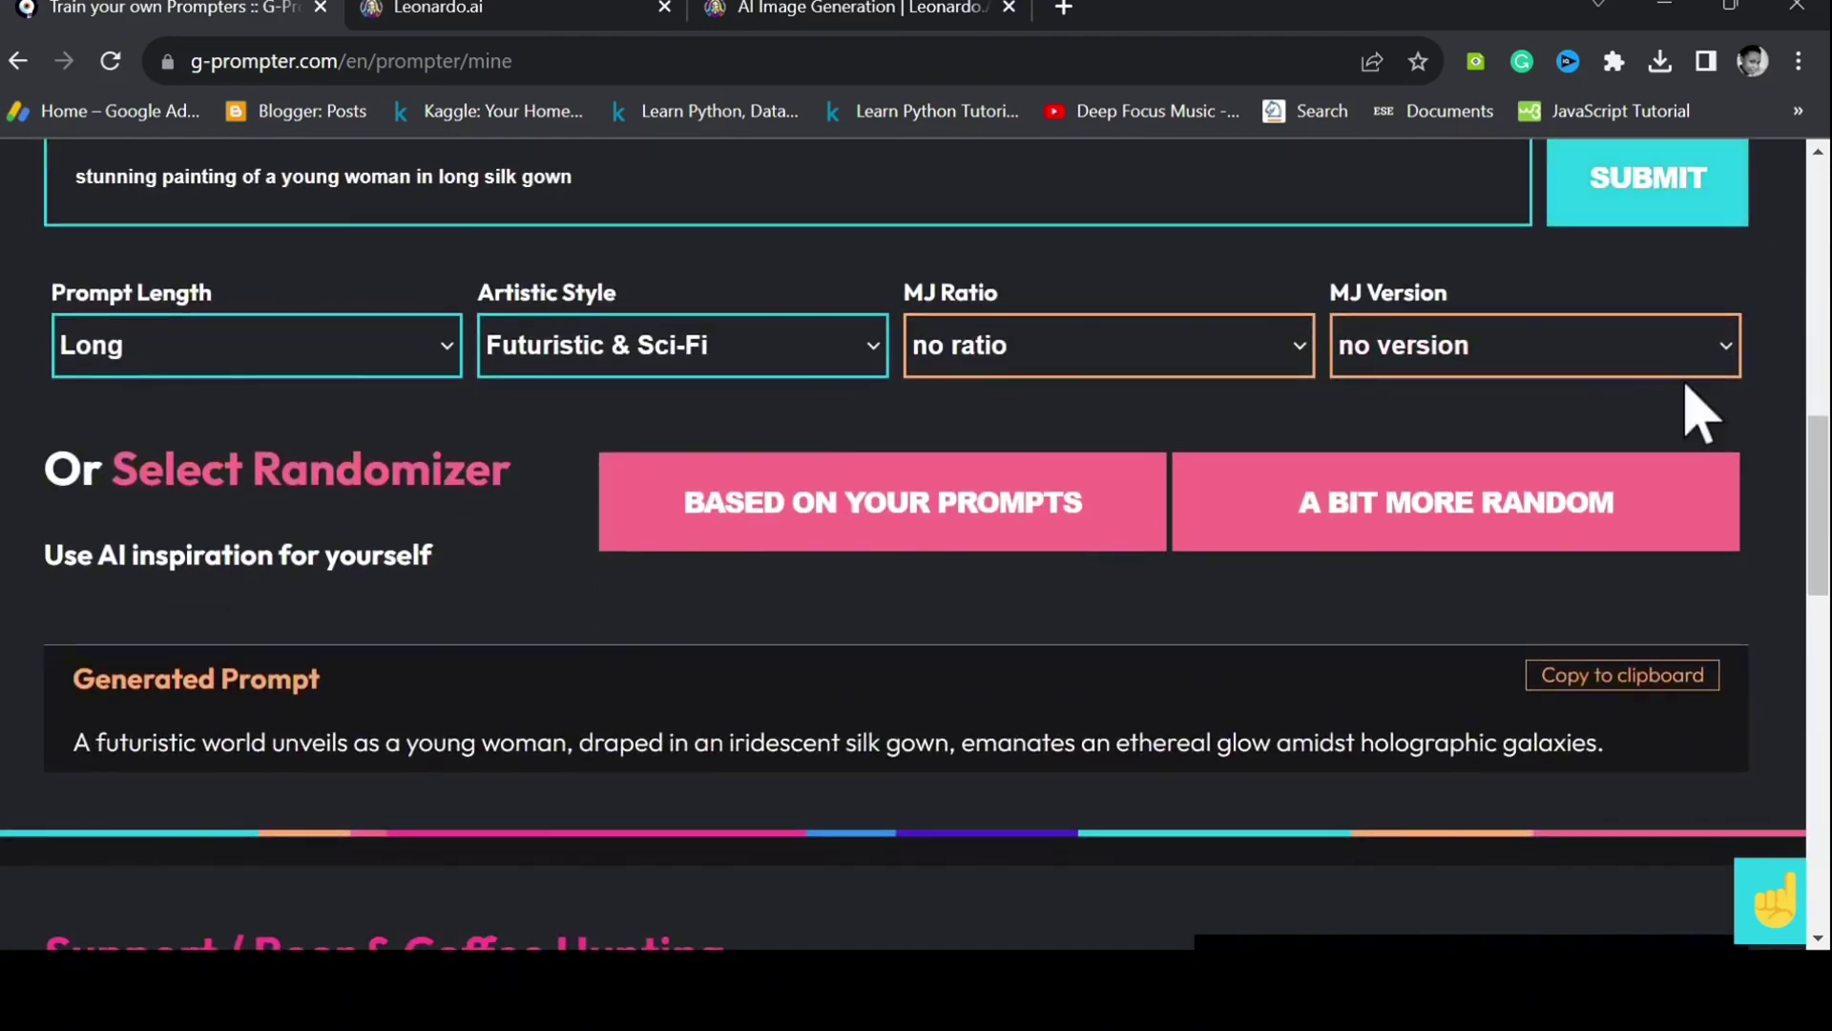
scroll(1699, 412, up, 2)
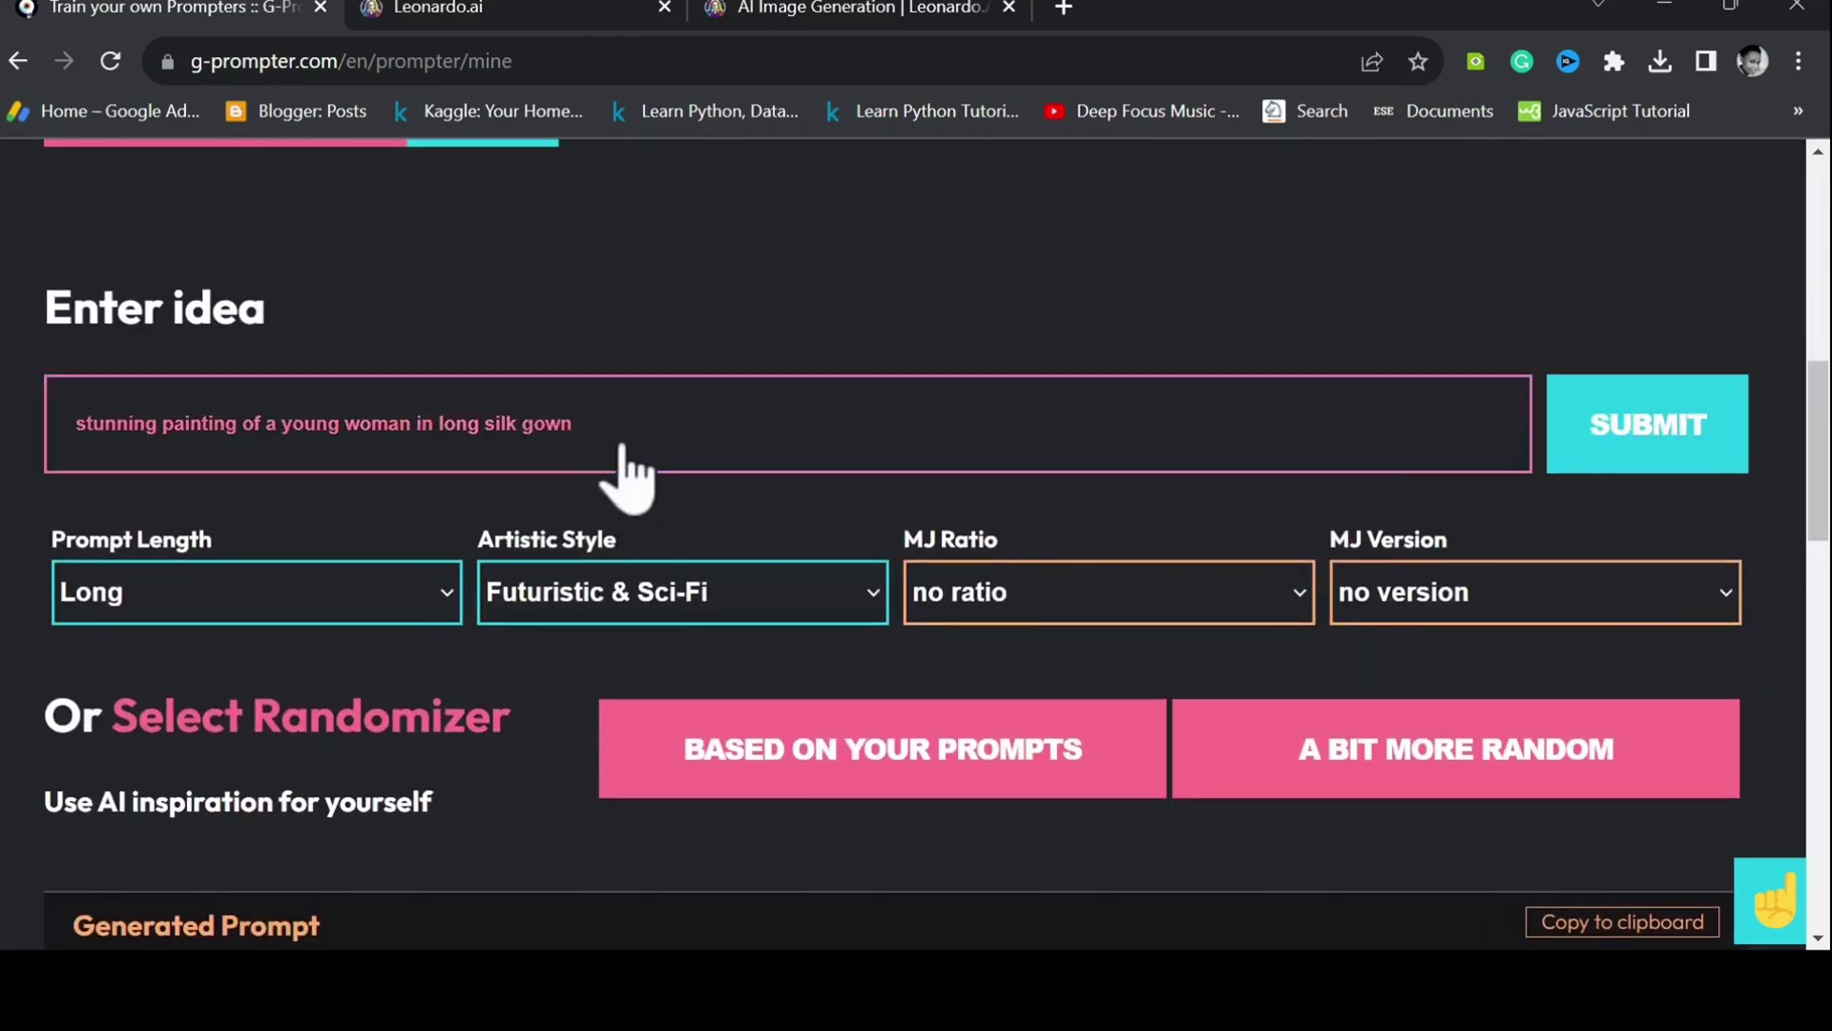
drag(622, 446, 69, 442)
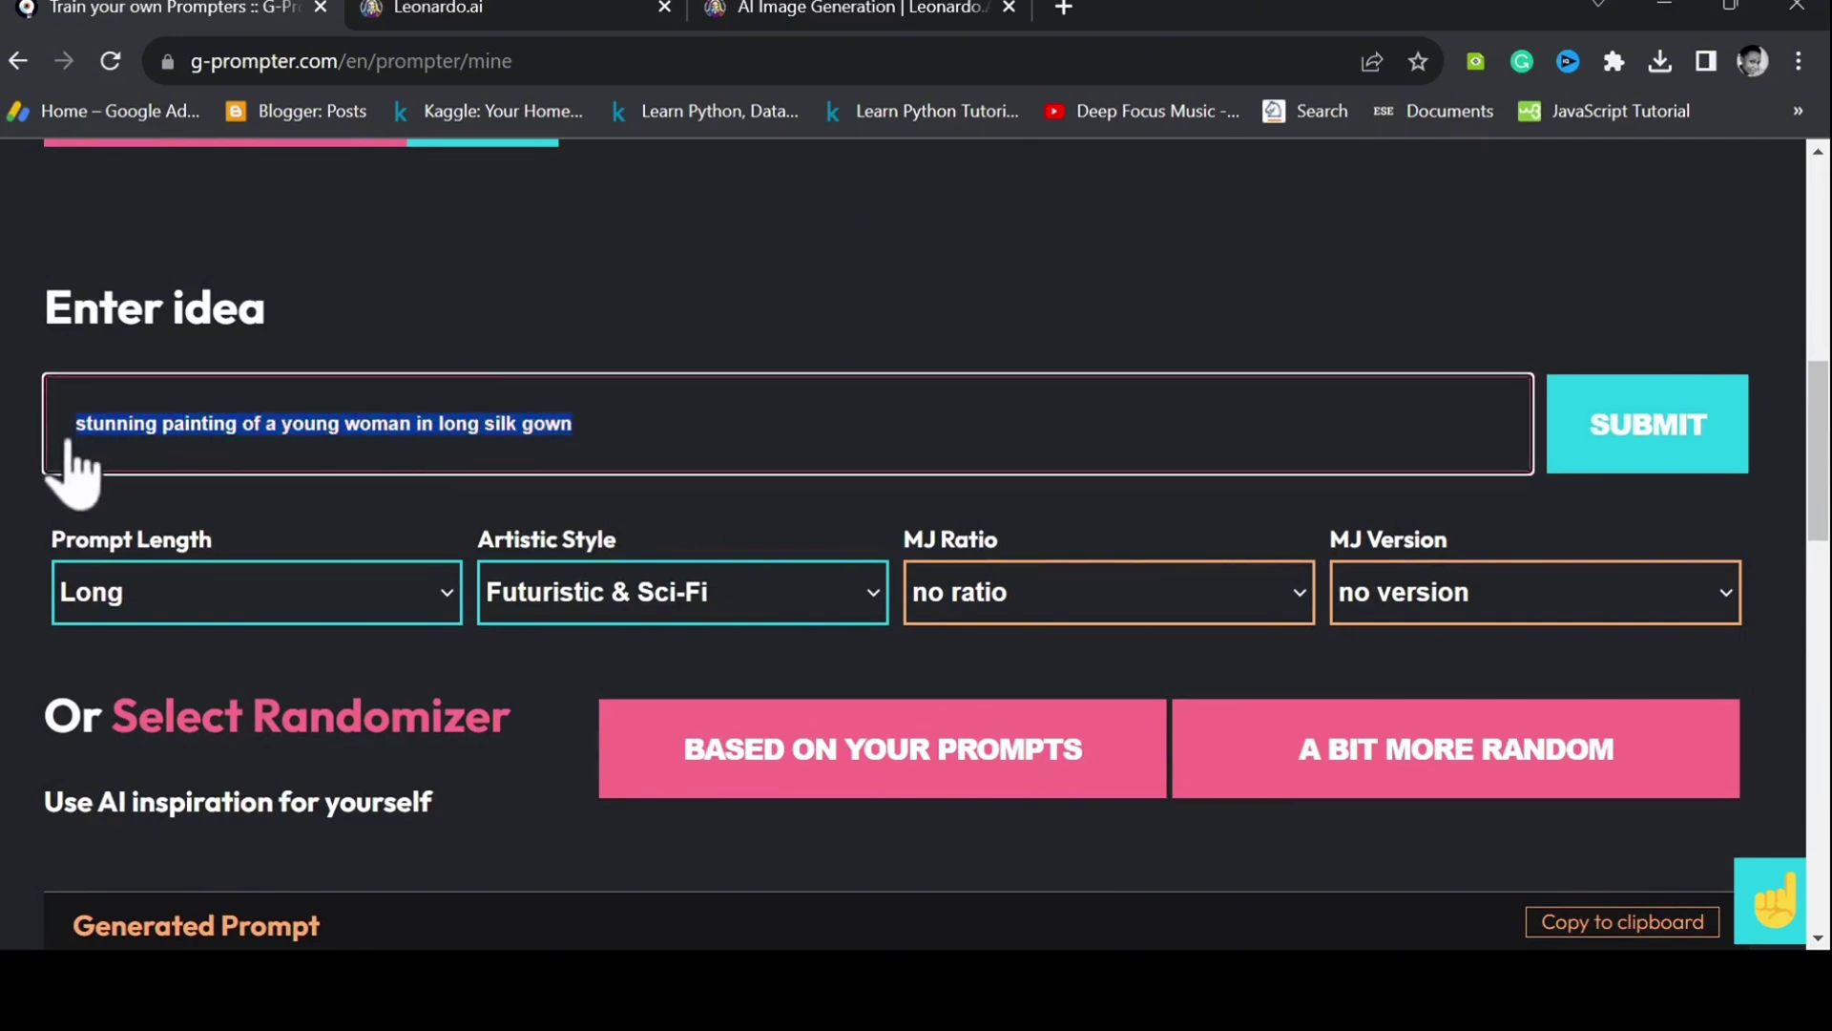
Step: Paste the silk gown idea as the Leonardo prompt and insert 'a' before 'long'
key(ctrl+c)
click(850, 9)
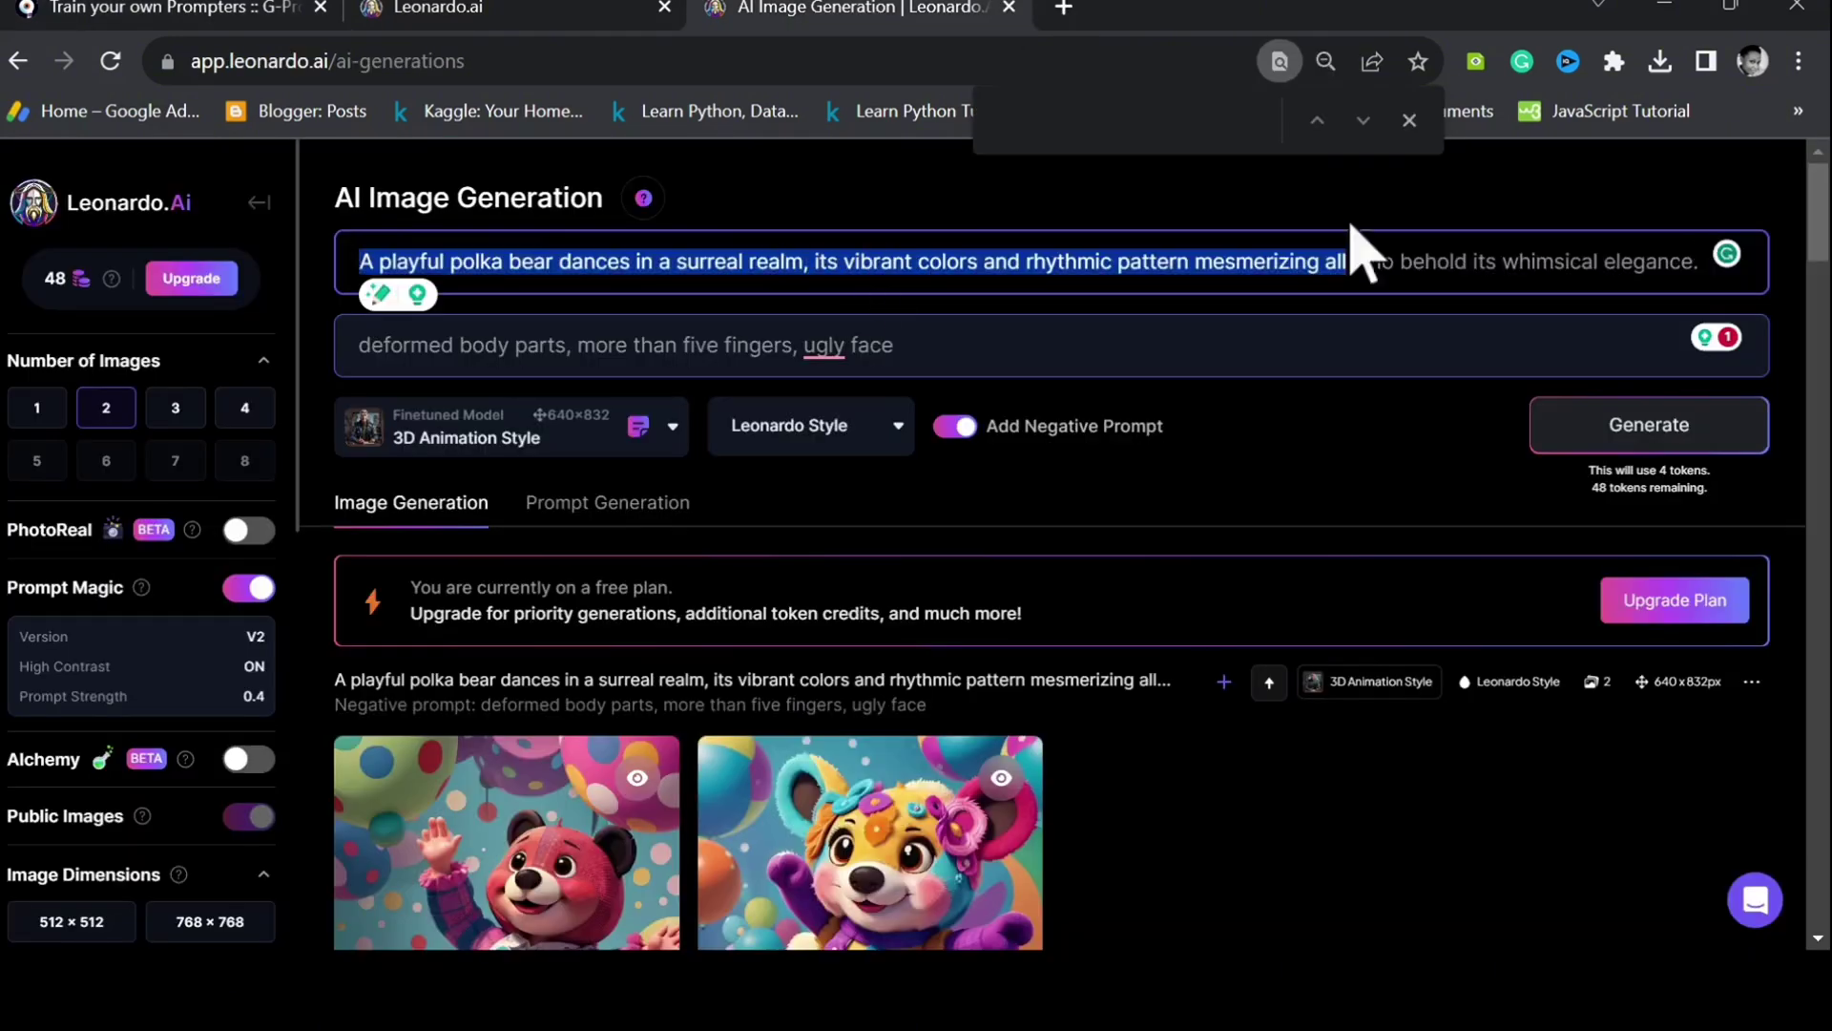
key(ctrl+v)
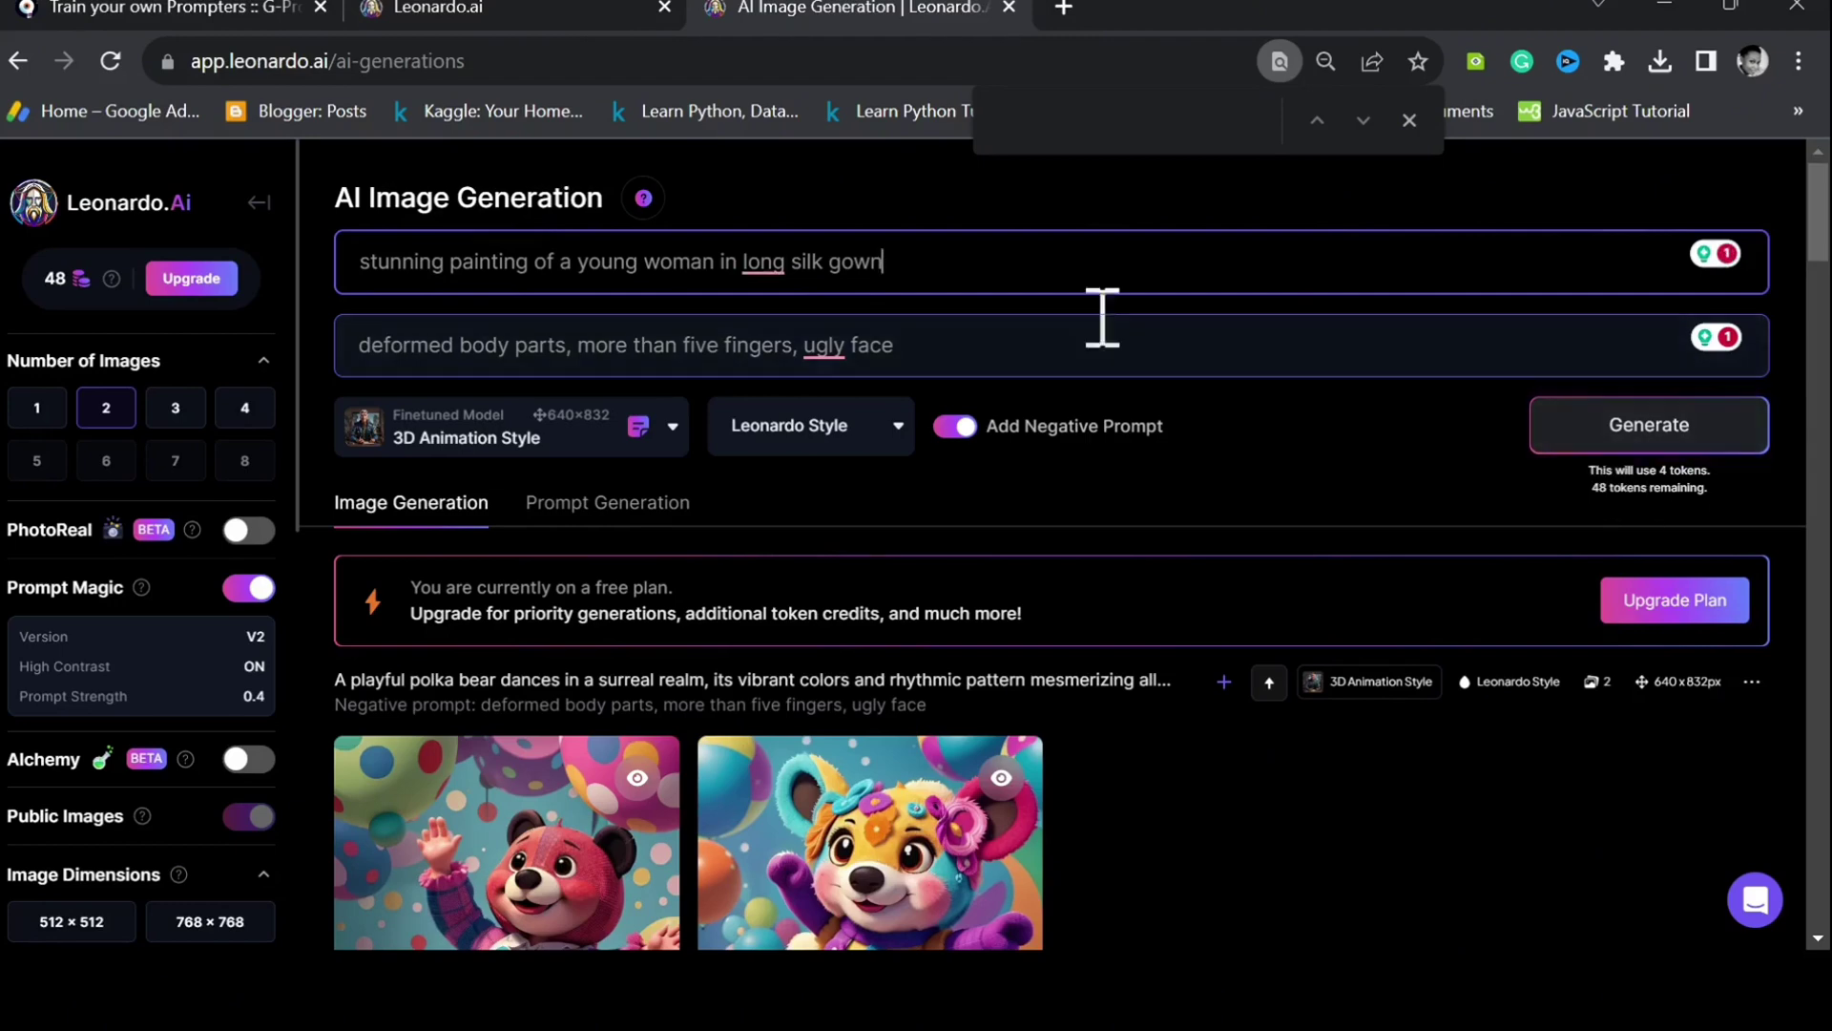
click(748, 261)
text(a)
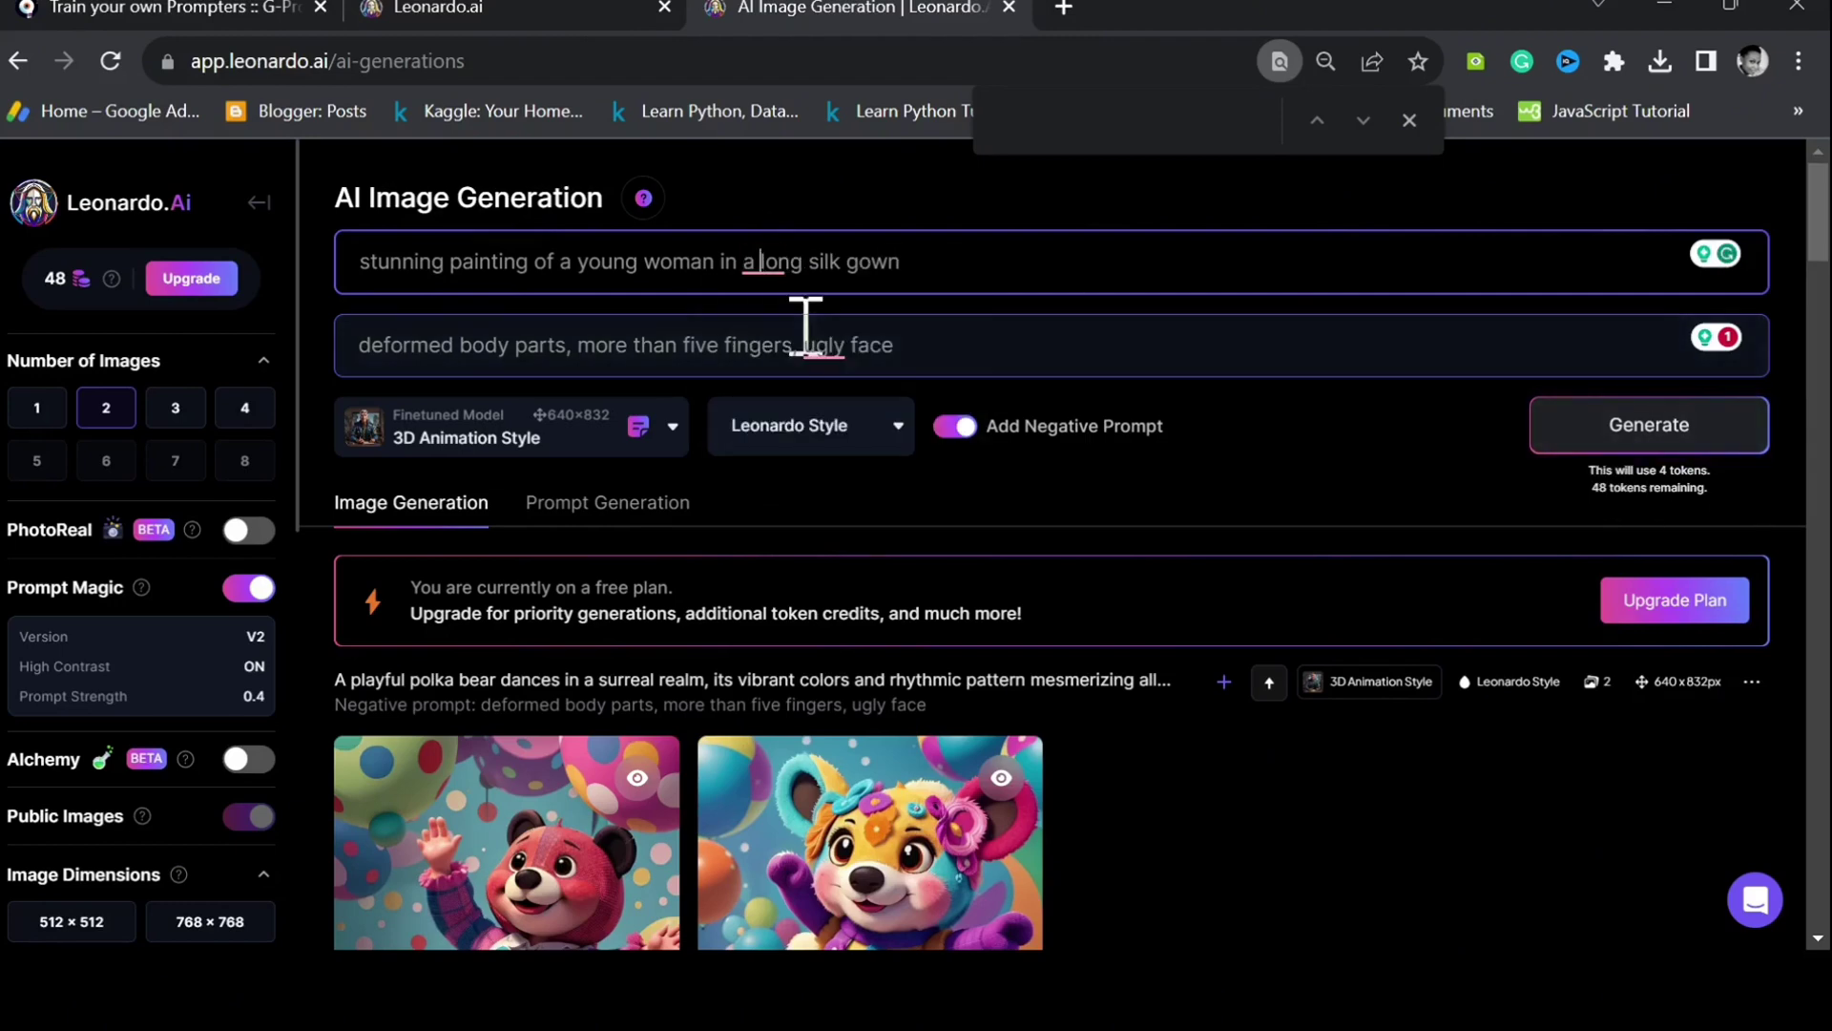
Step: Generate images from the gown prompt and enlarge the second result
click(1643, 444)
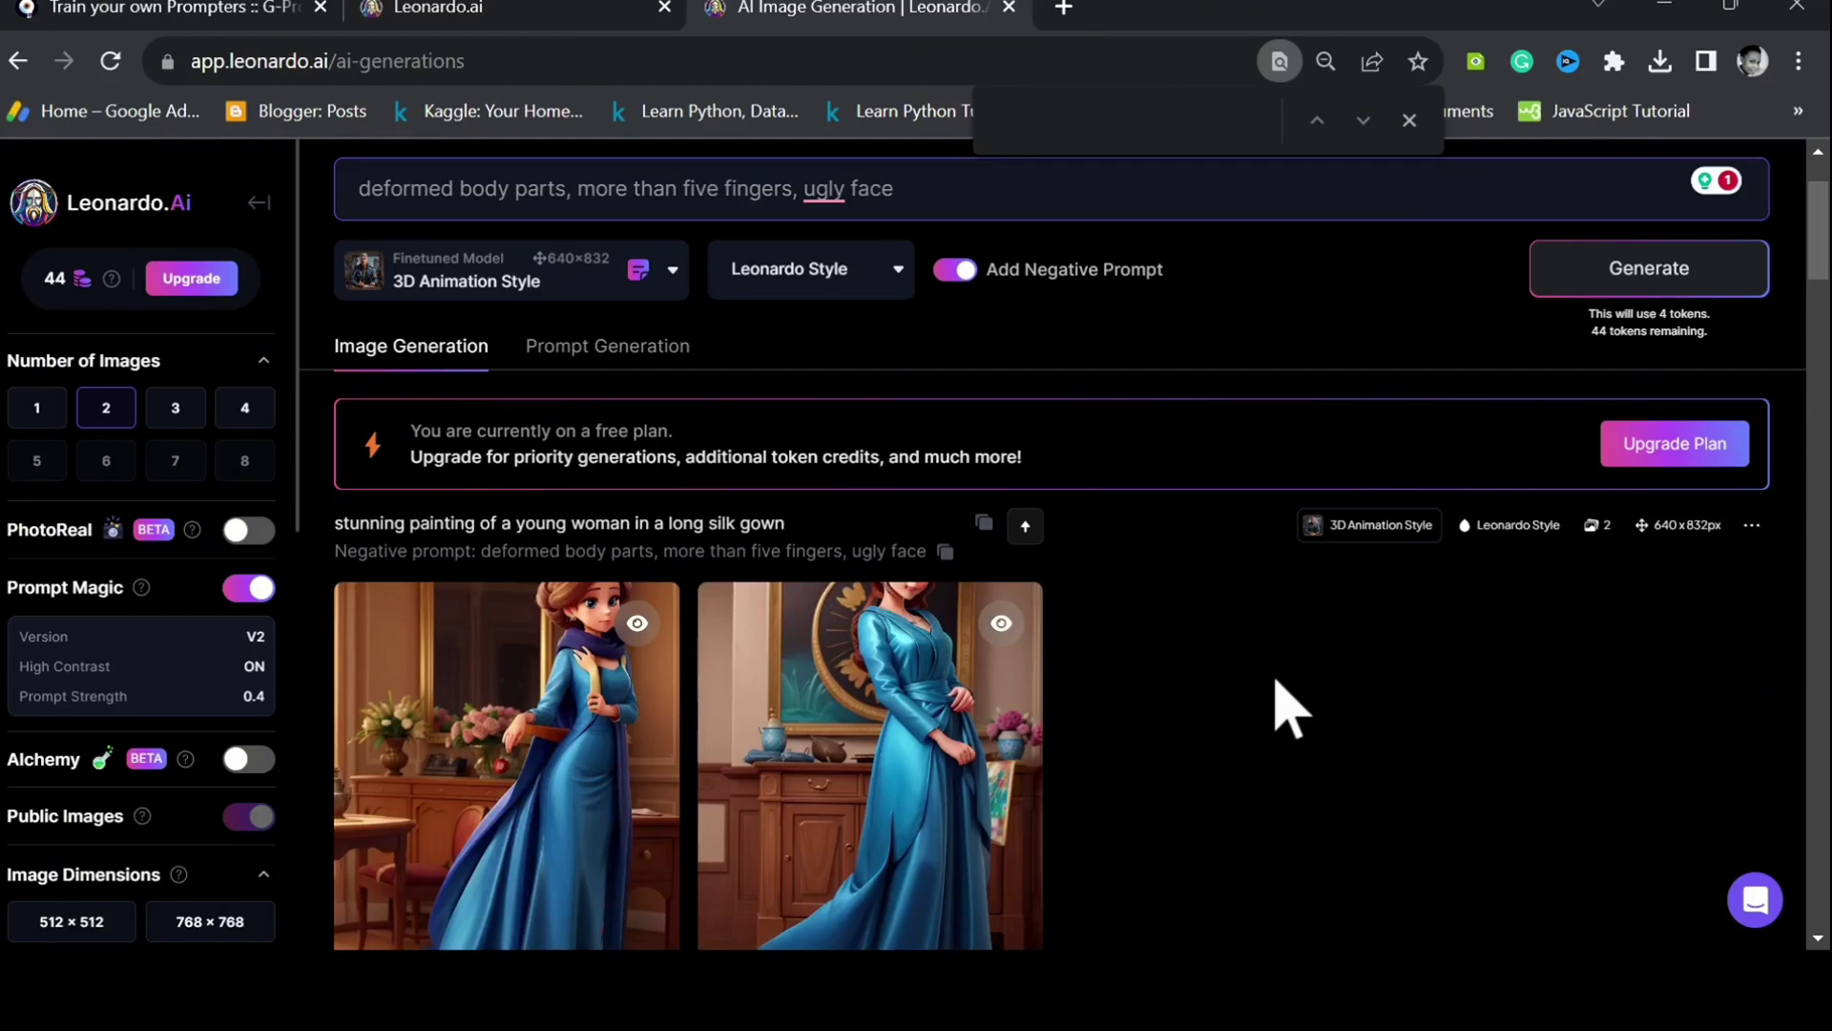
scroll(1277, 681, down, 3)
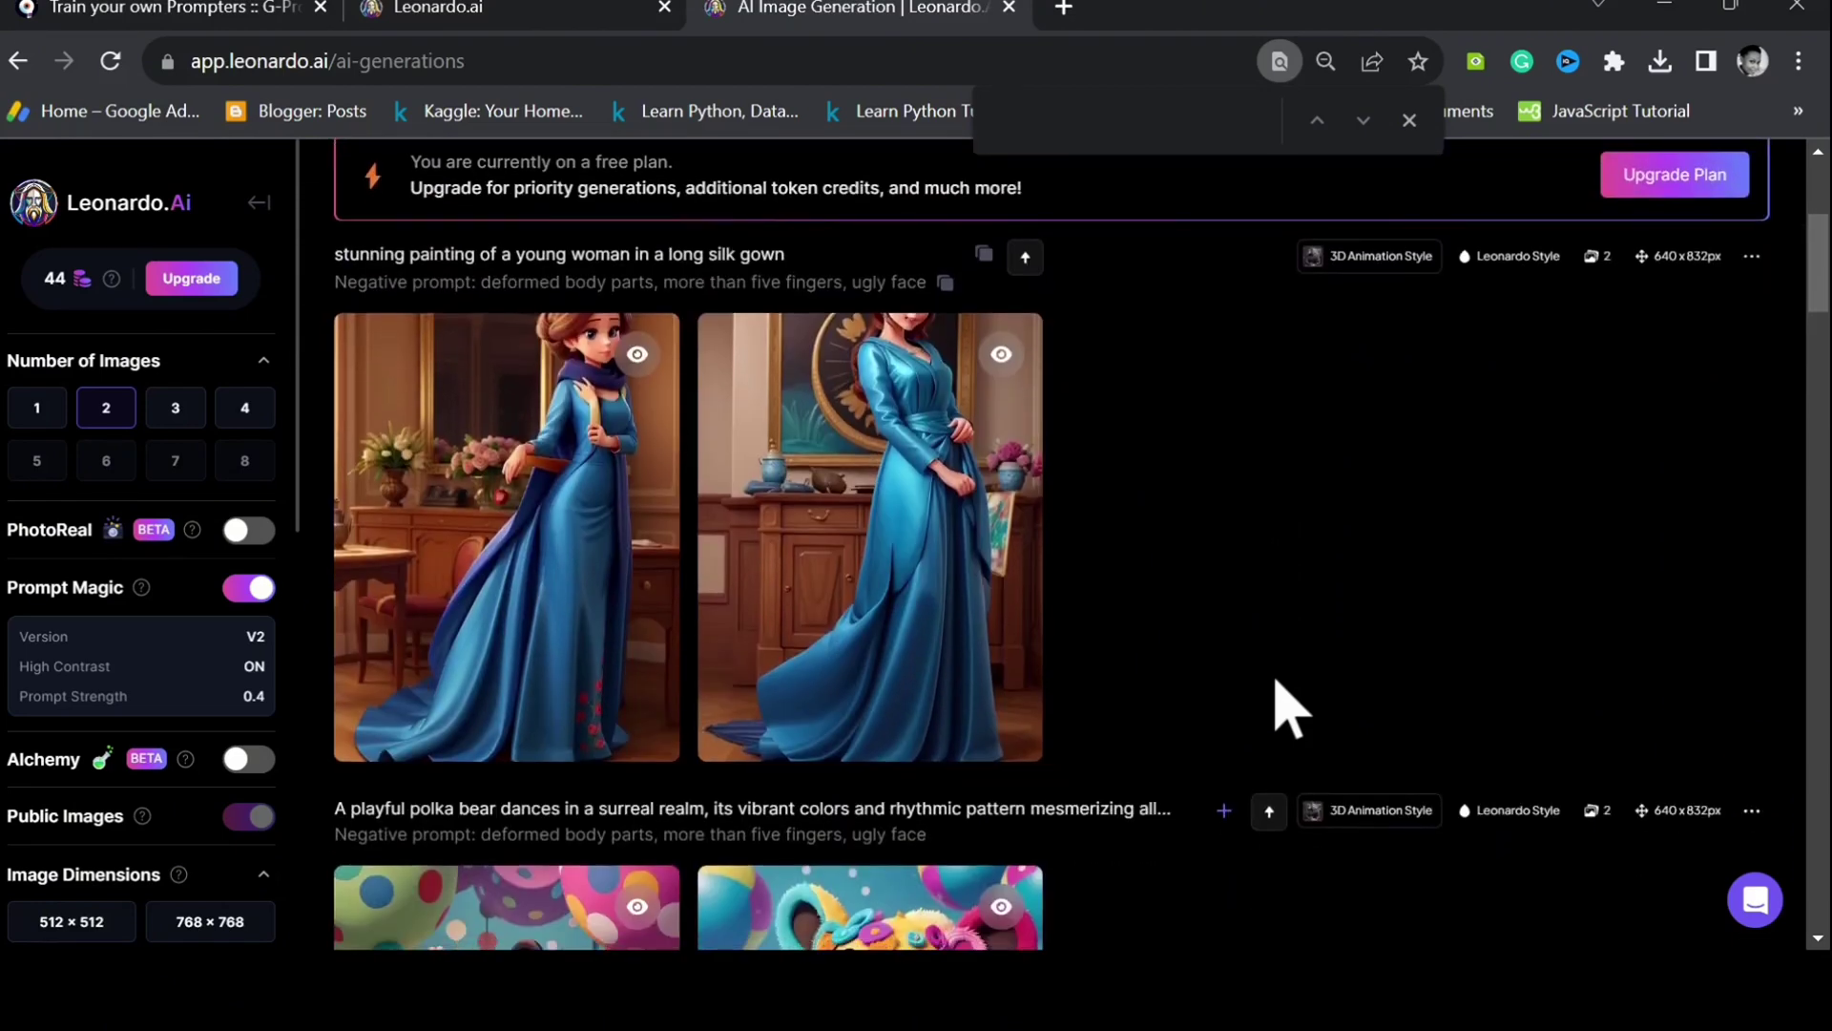
scroll(1288, 707, up, 2)
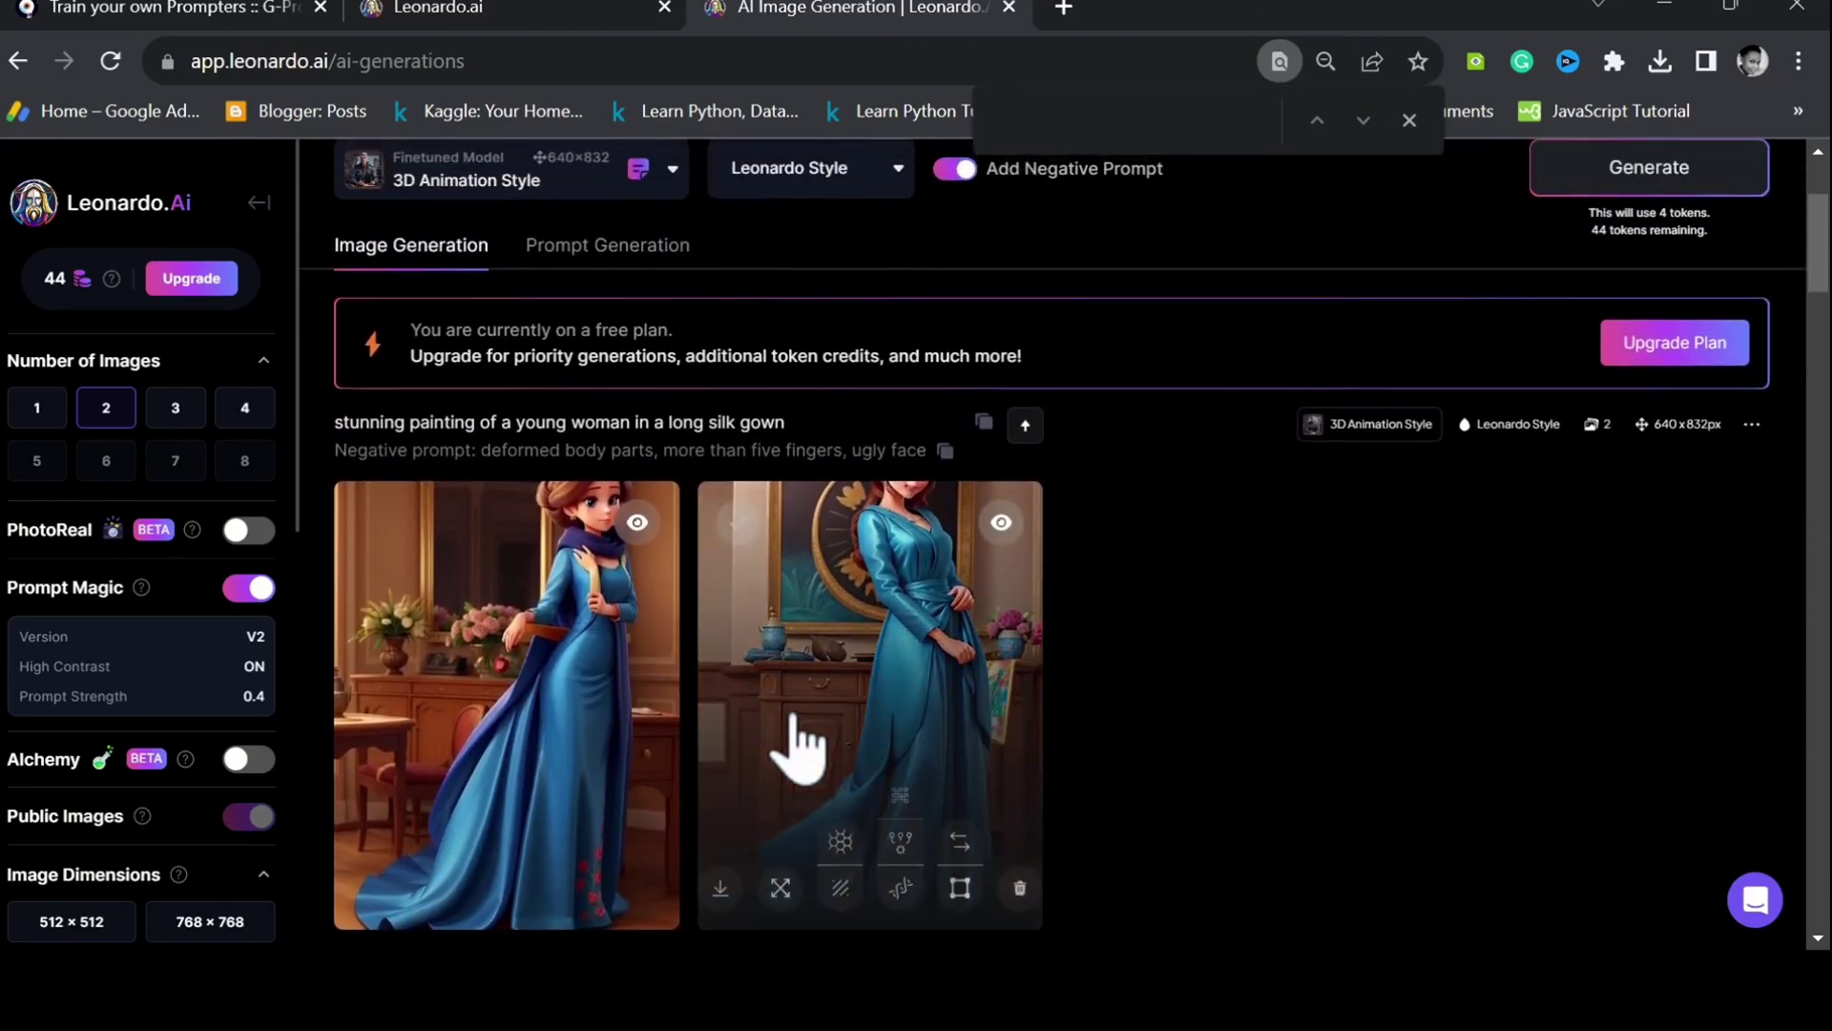
click(799, 742)
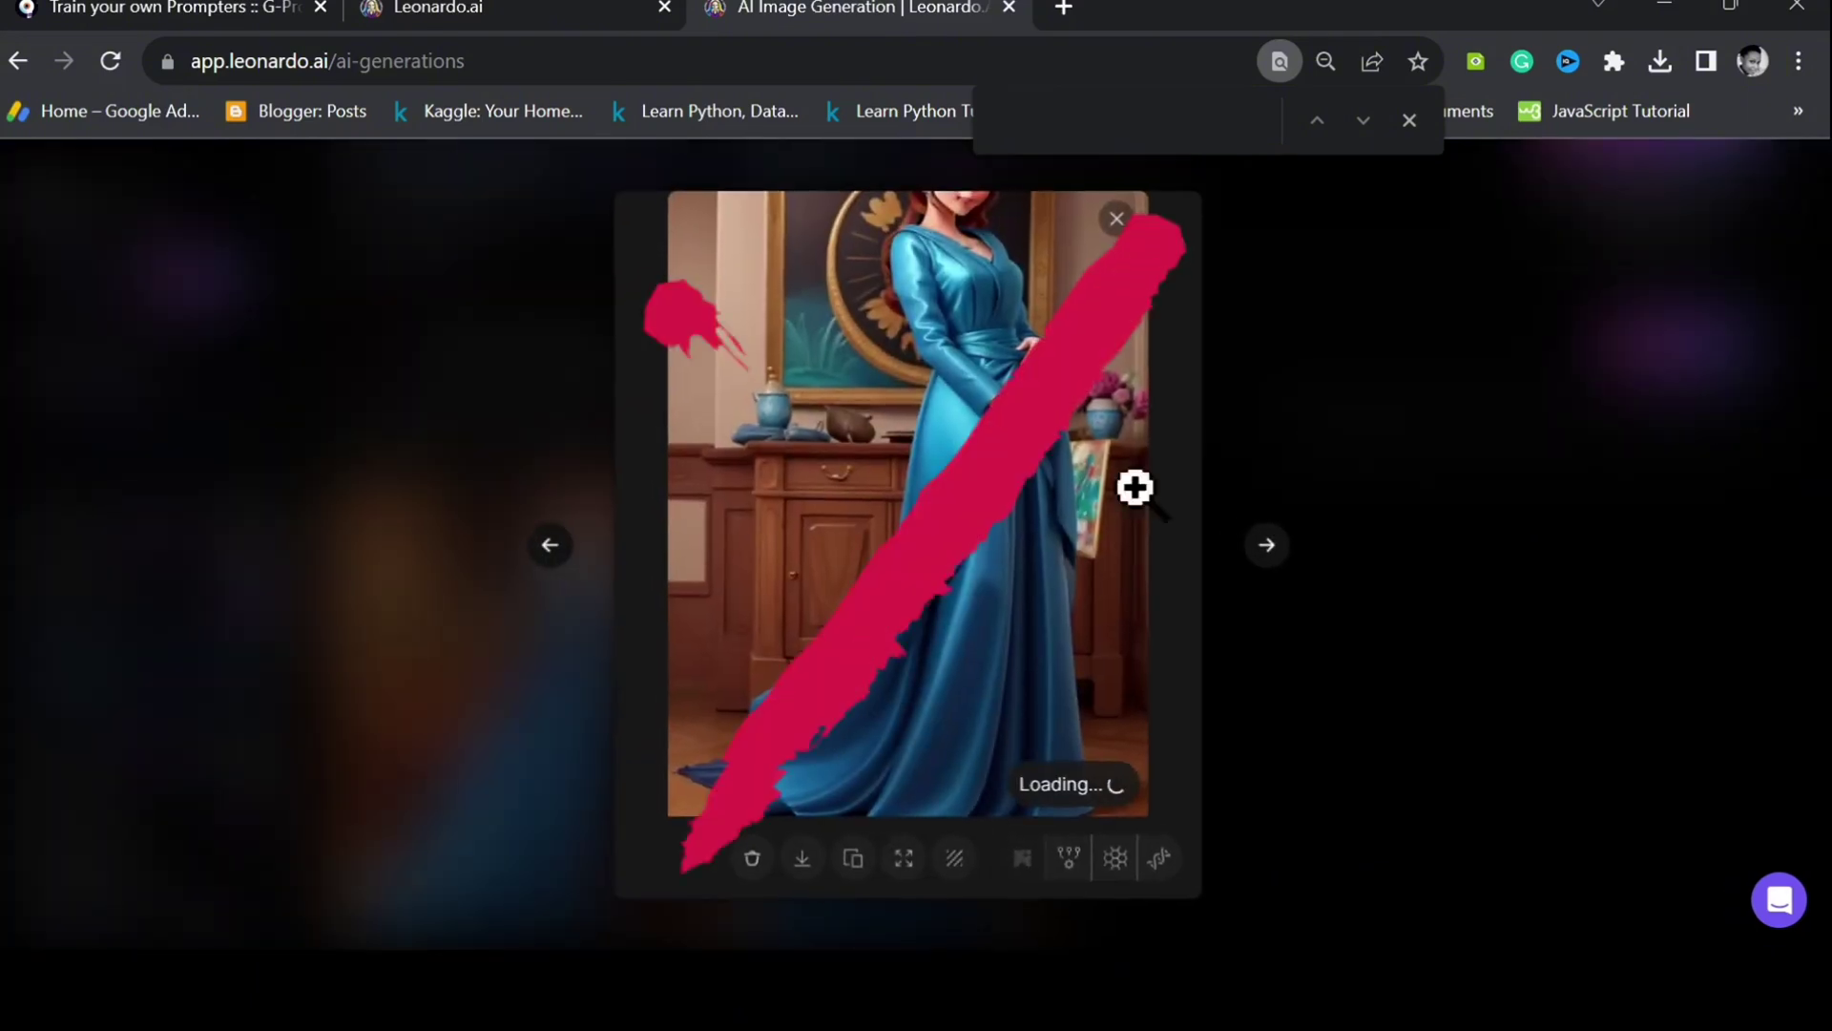
Step: Copy the futuristic G-Prompter result and paste it over the Leonardo positive prompt
click(148, 12)
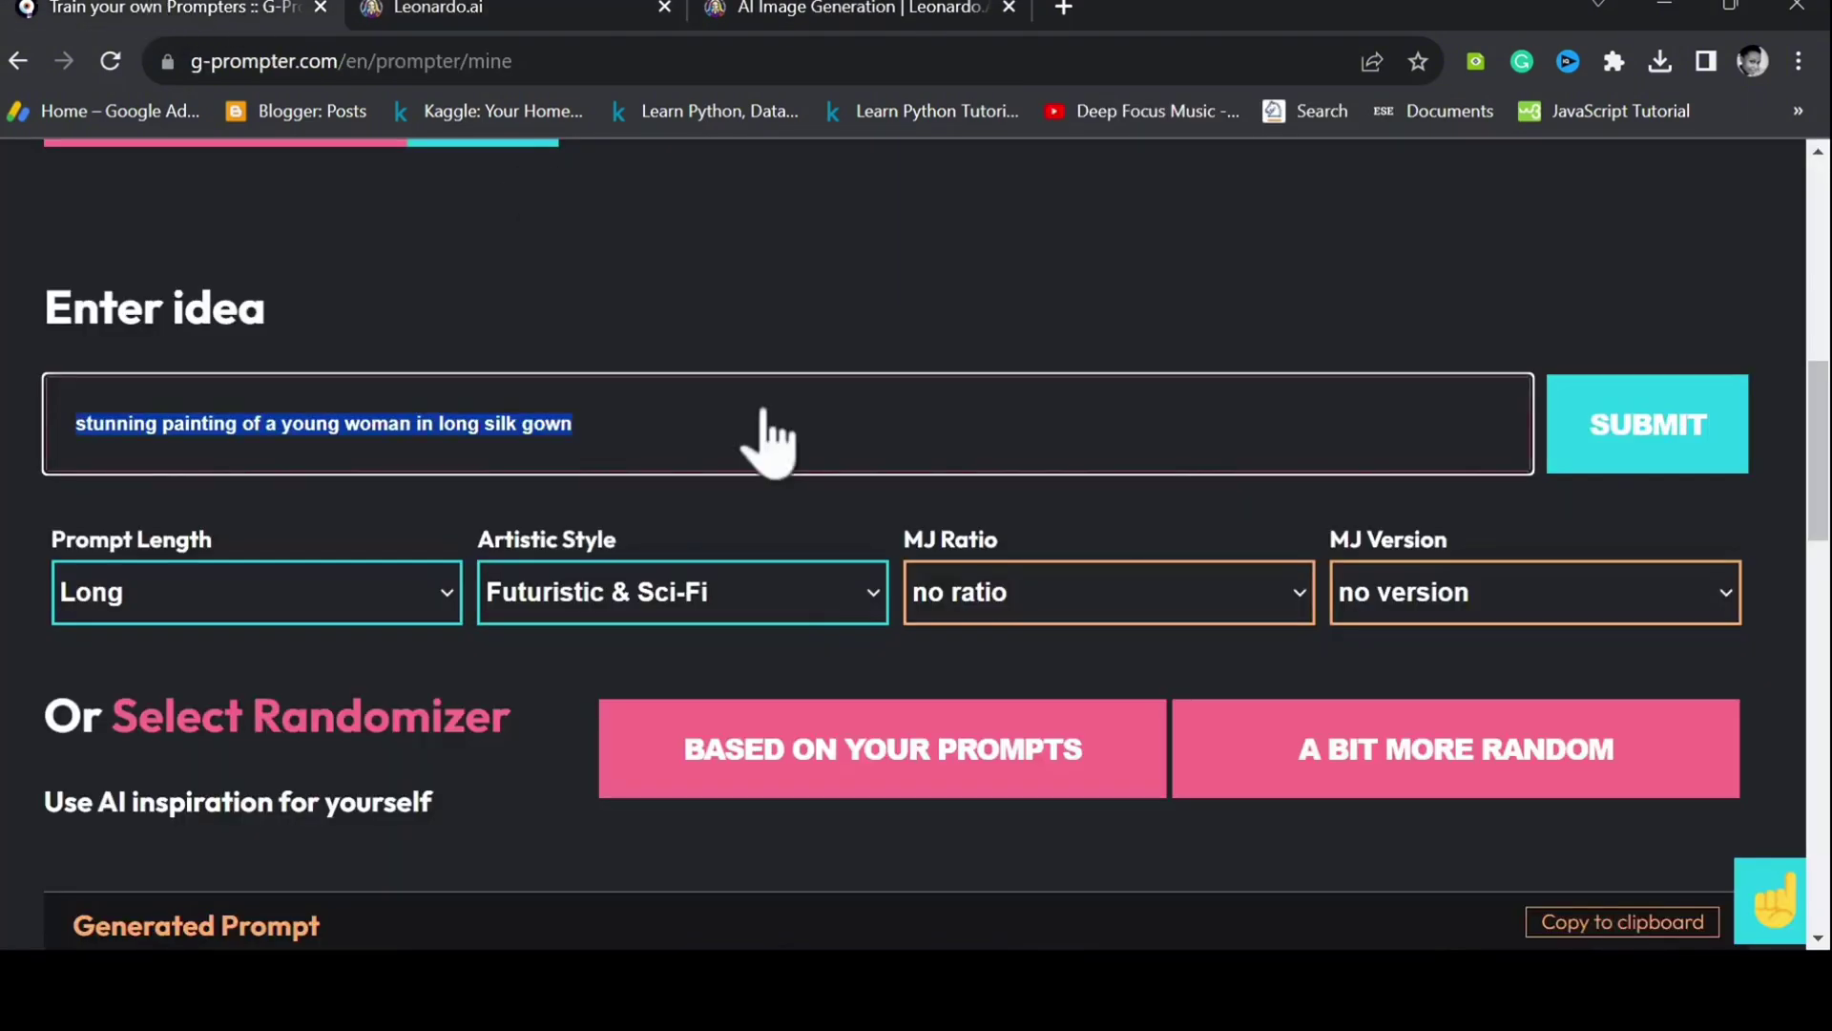
scroll(805, 655, down, 8)
scroll(806, 655, up, 4)
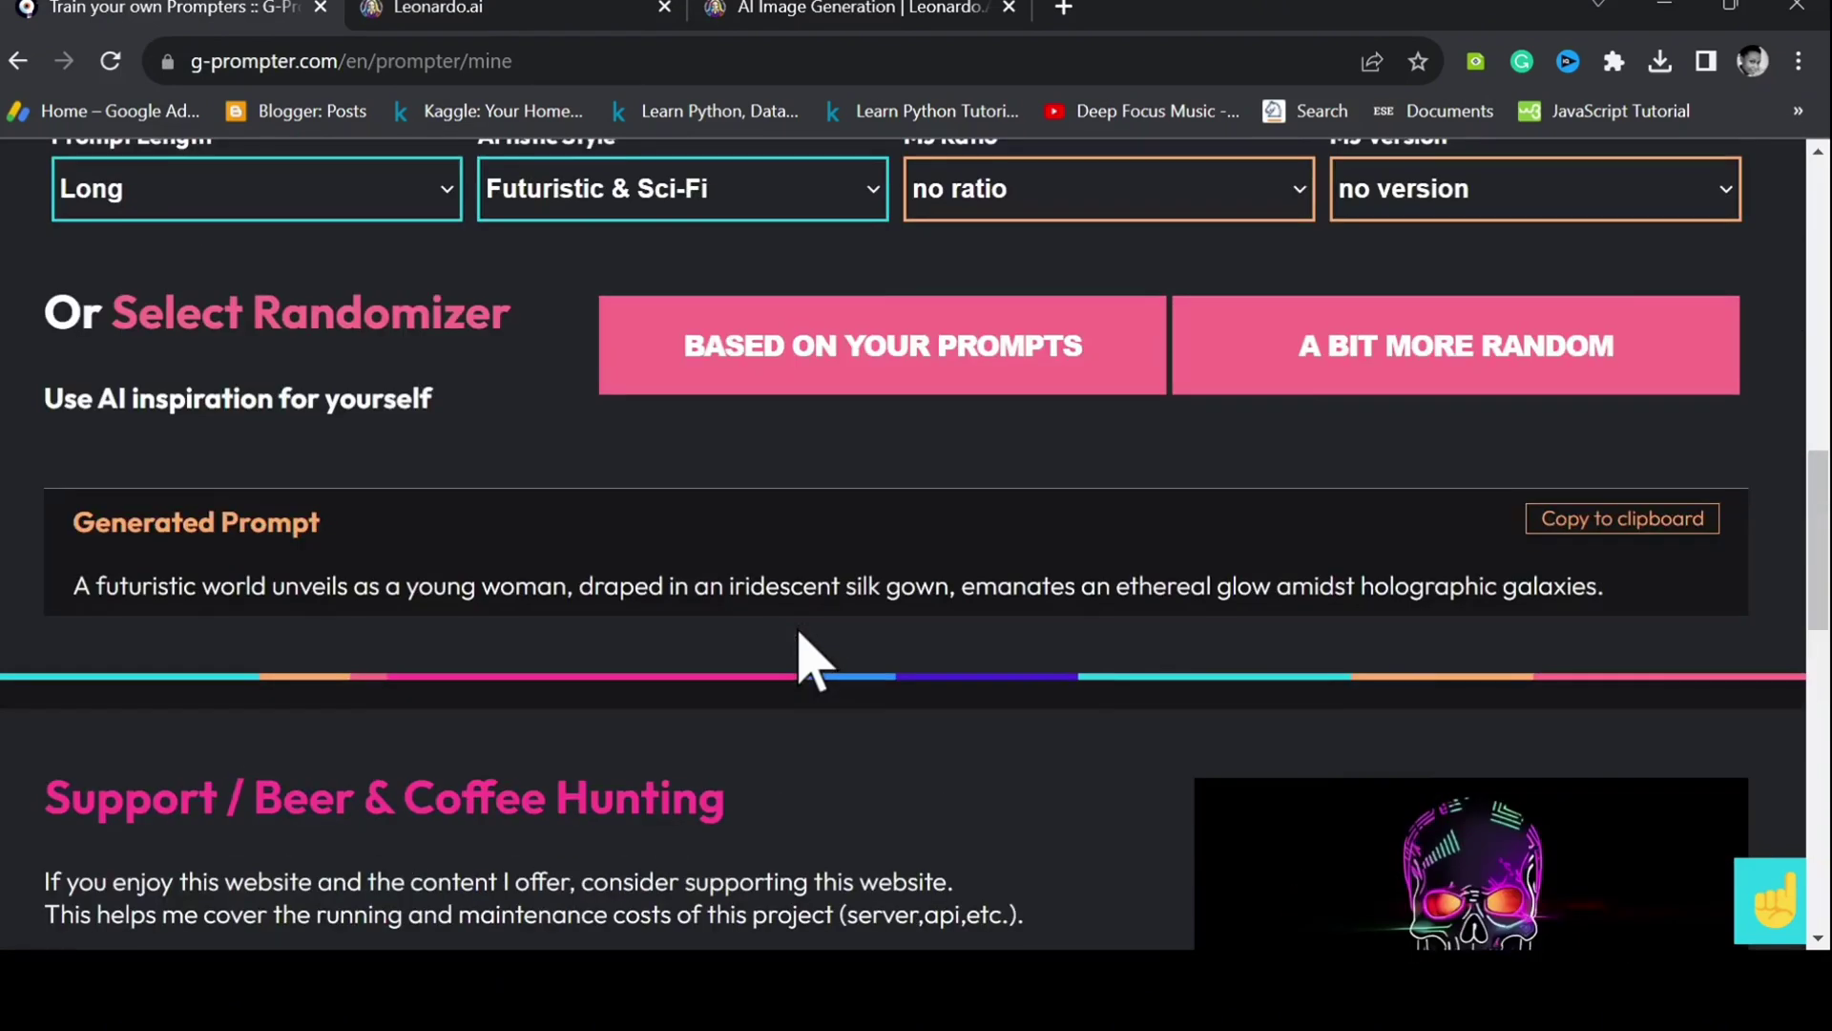
click(1683, 531)
click(852, 11)
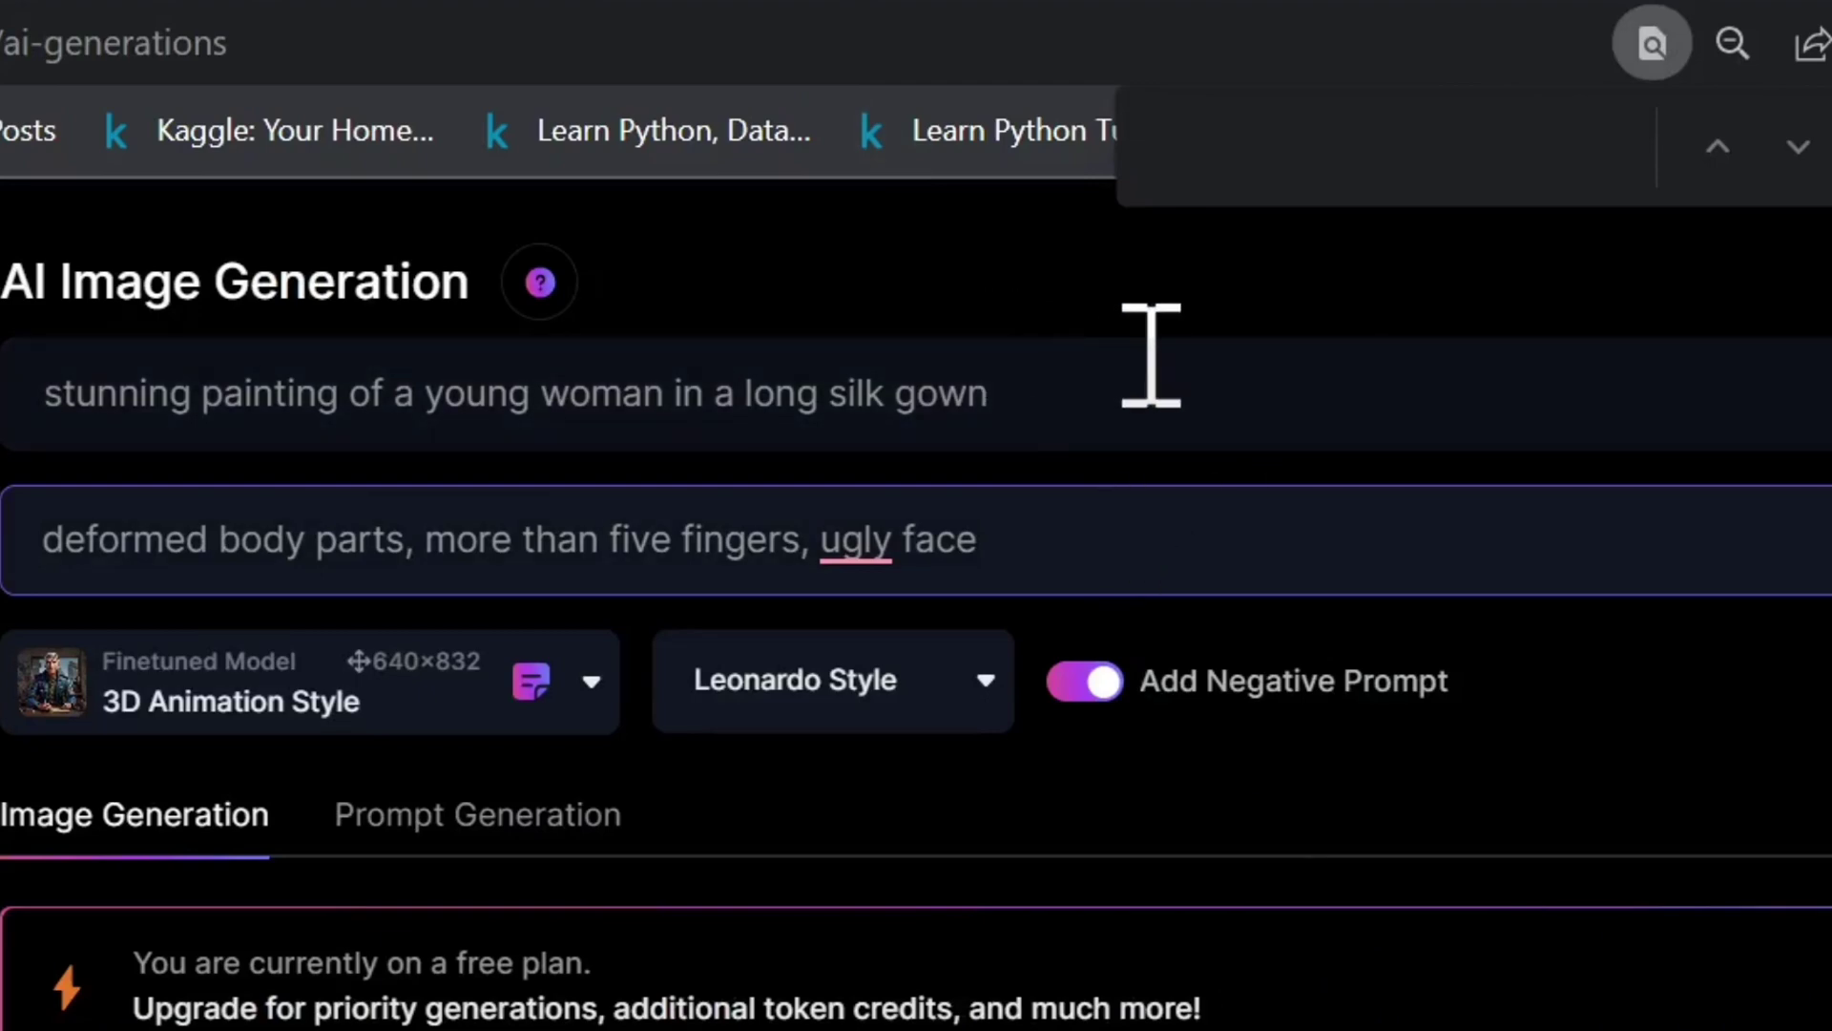
drag(992, 243, 335, 280)
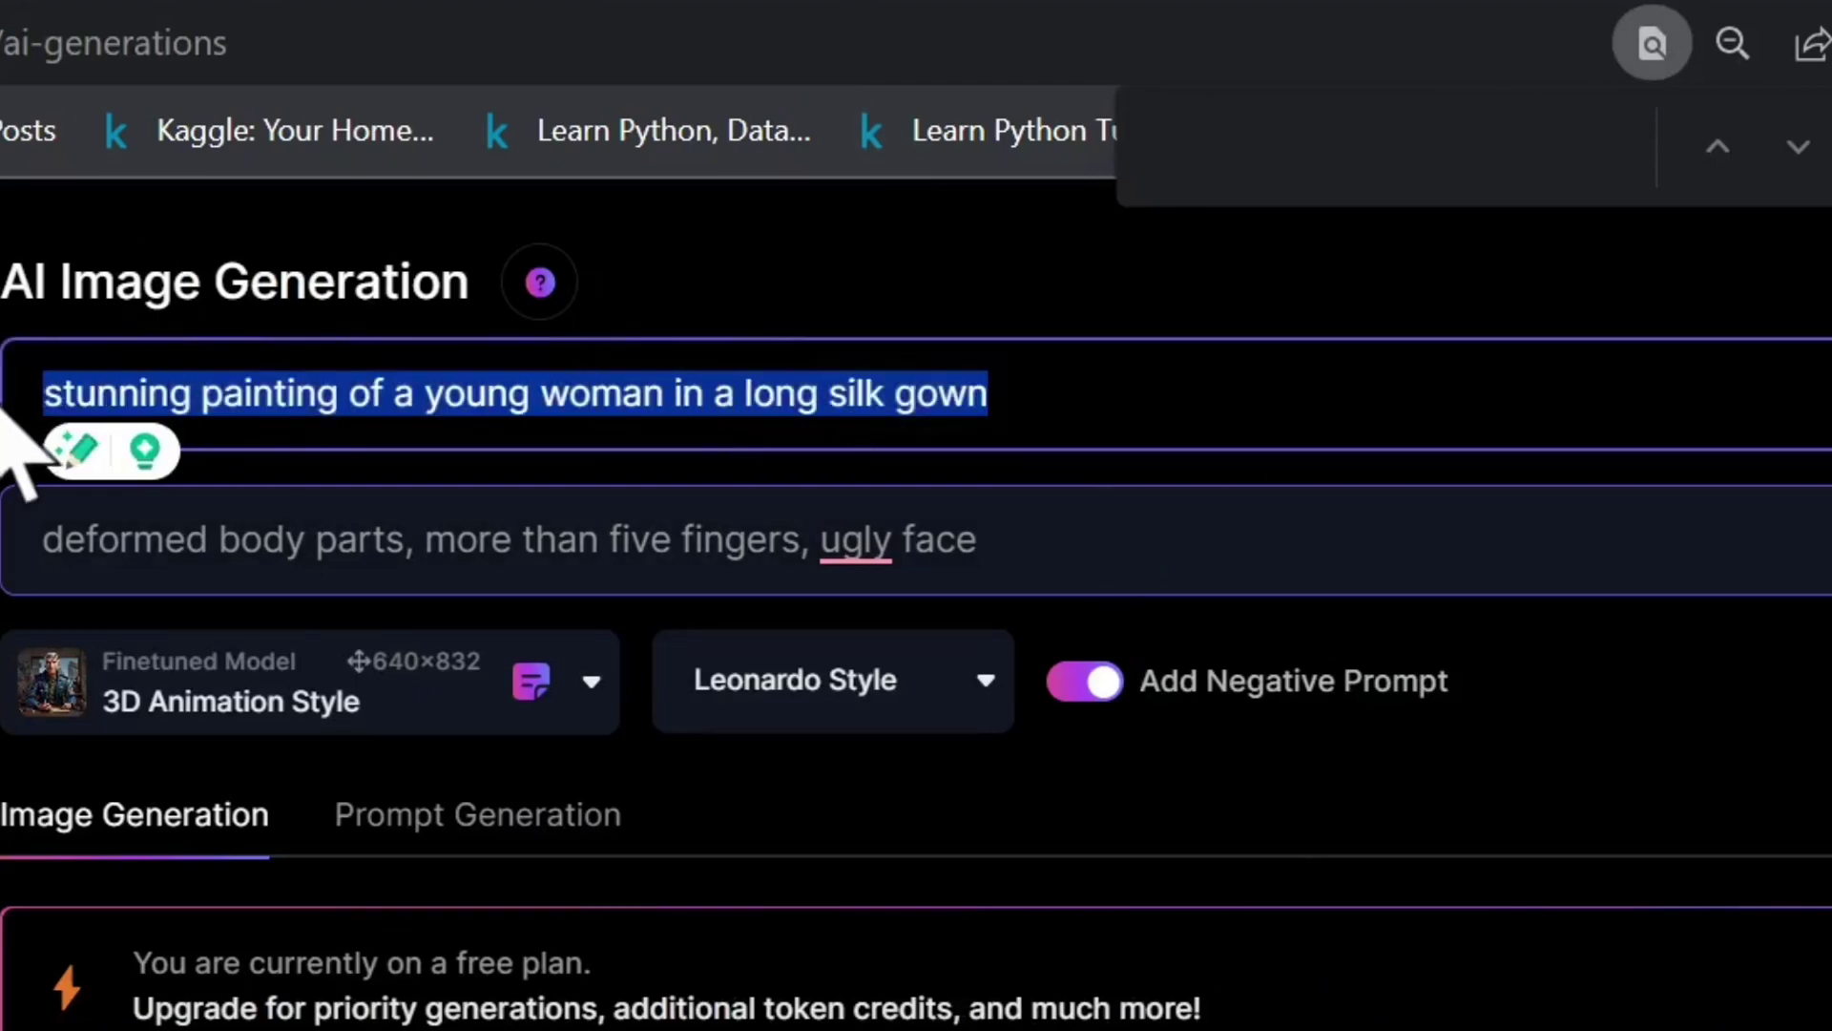
key(ctrl+v)
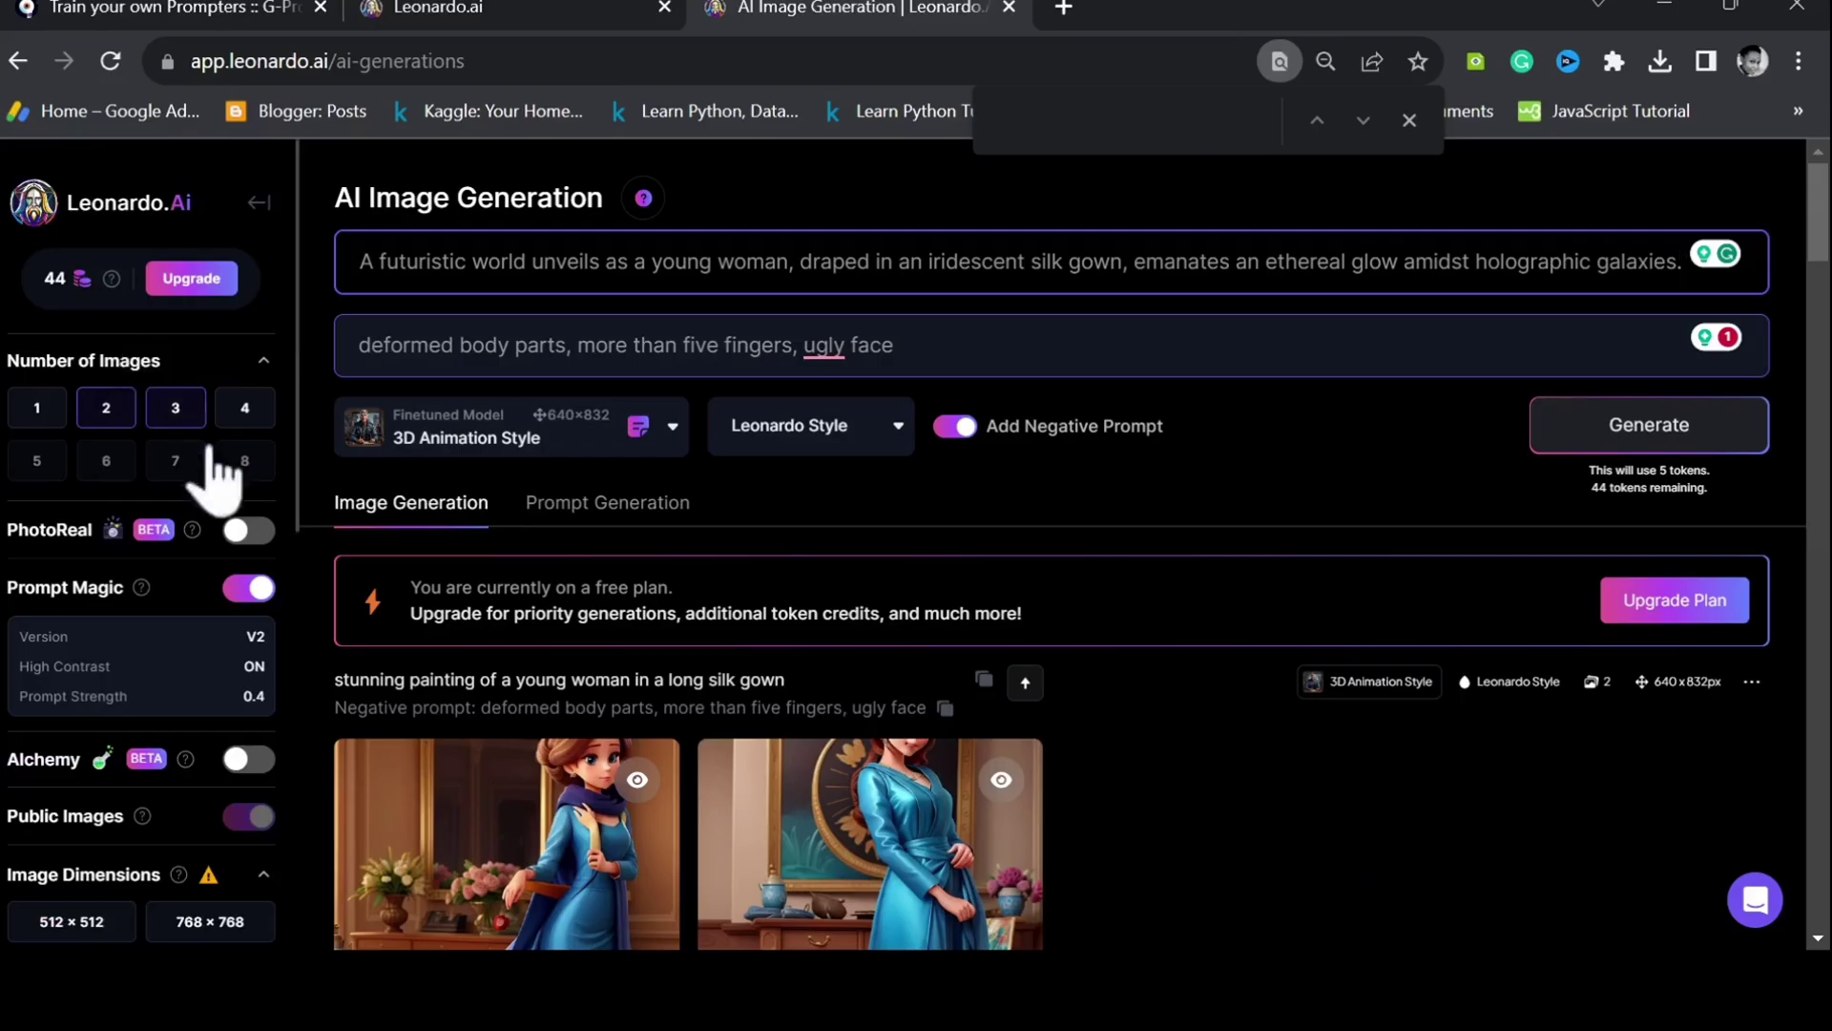
Step: Generate four images with negatives 'more than two hands, more than two legs, more than one head', enlarging the fourth
click(240, 411)
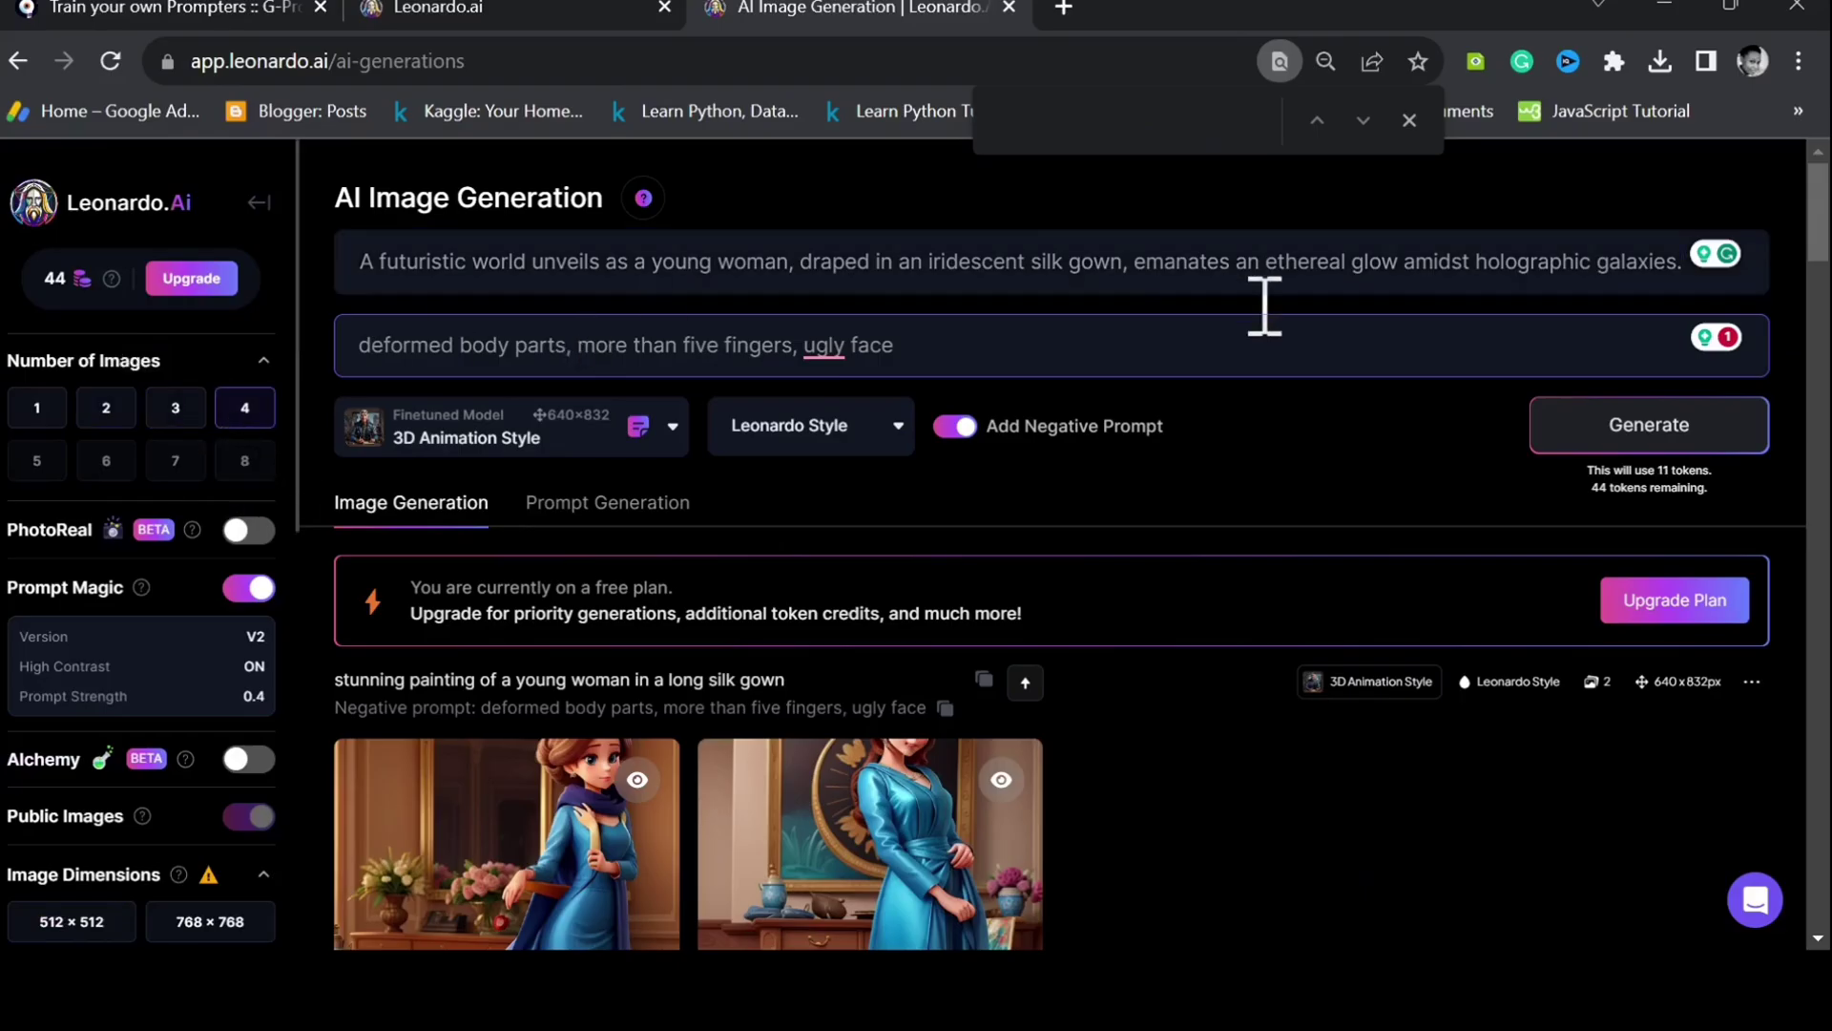
click(986, 347)
text(, more than two hands, more than two legs, mor)
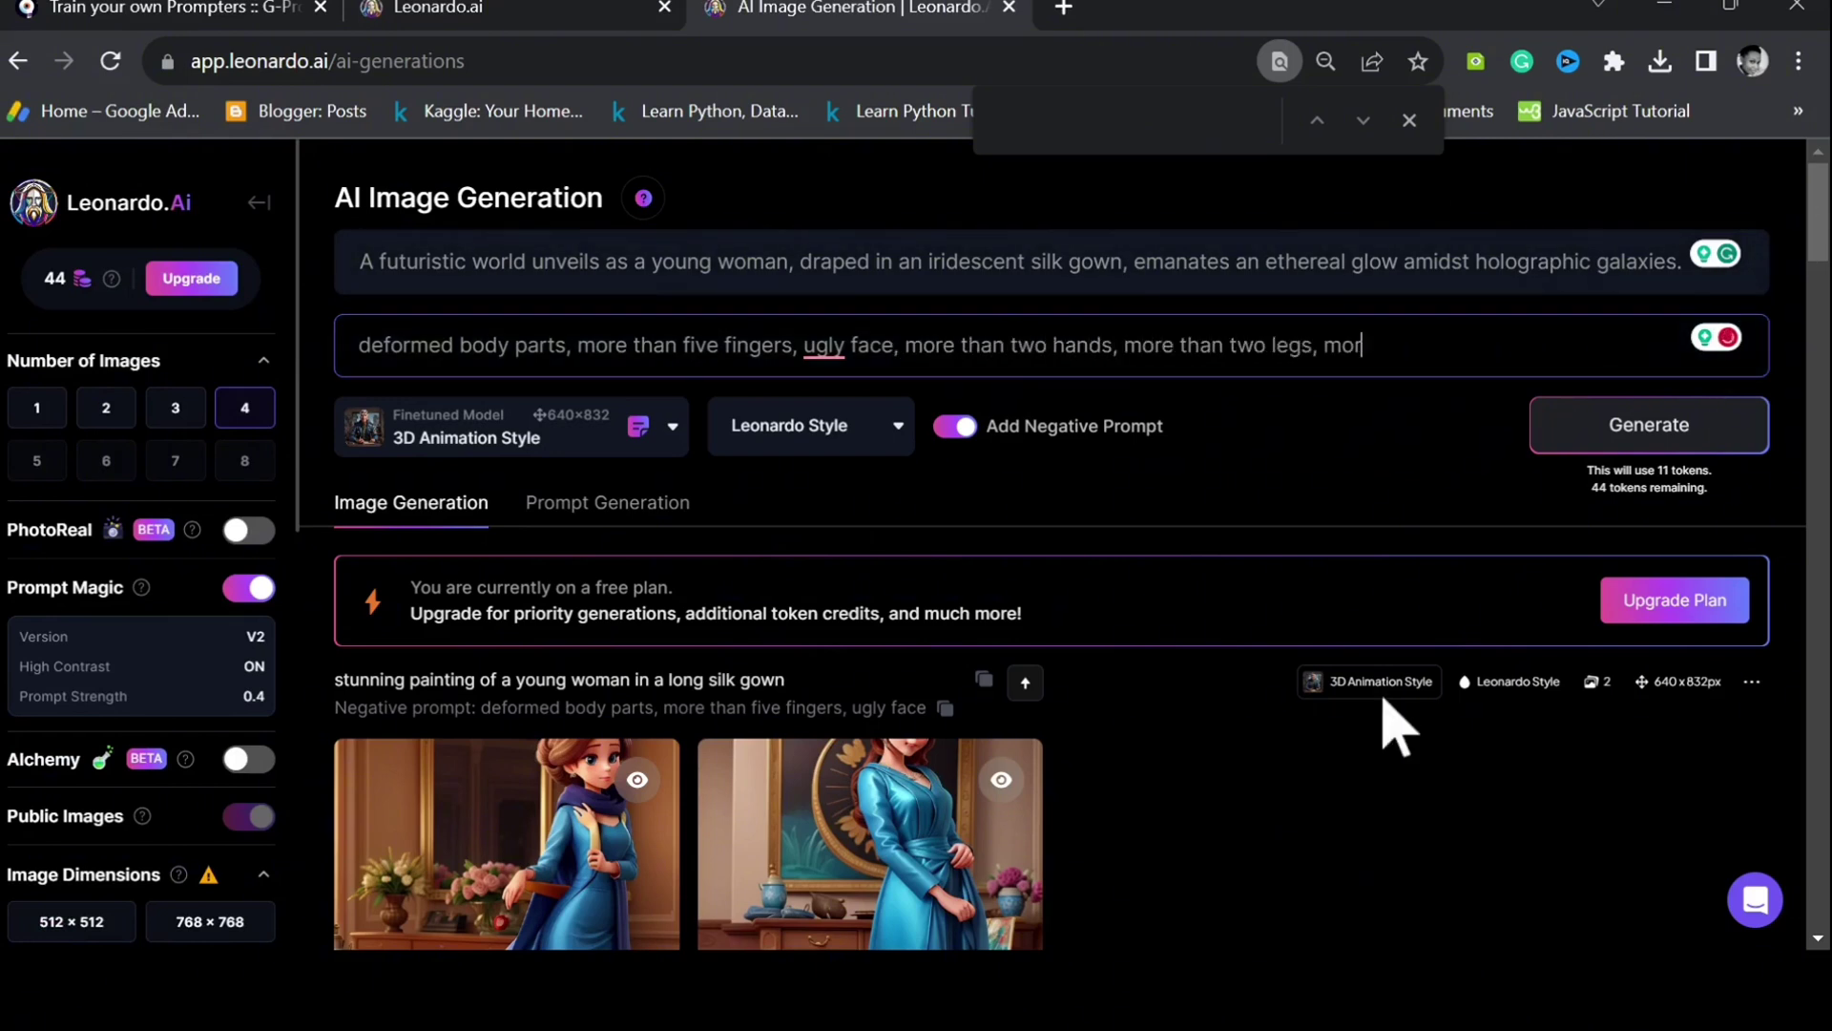
text(e than one head)
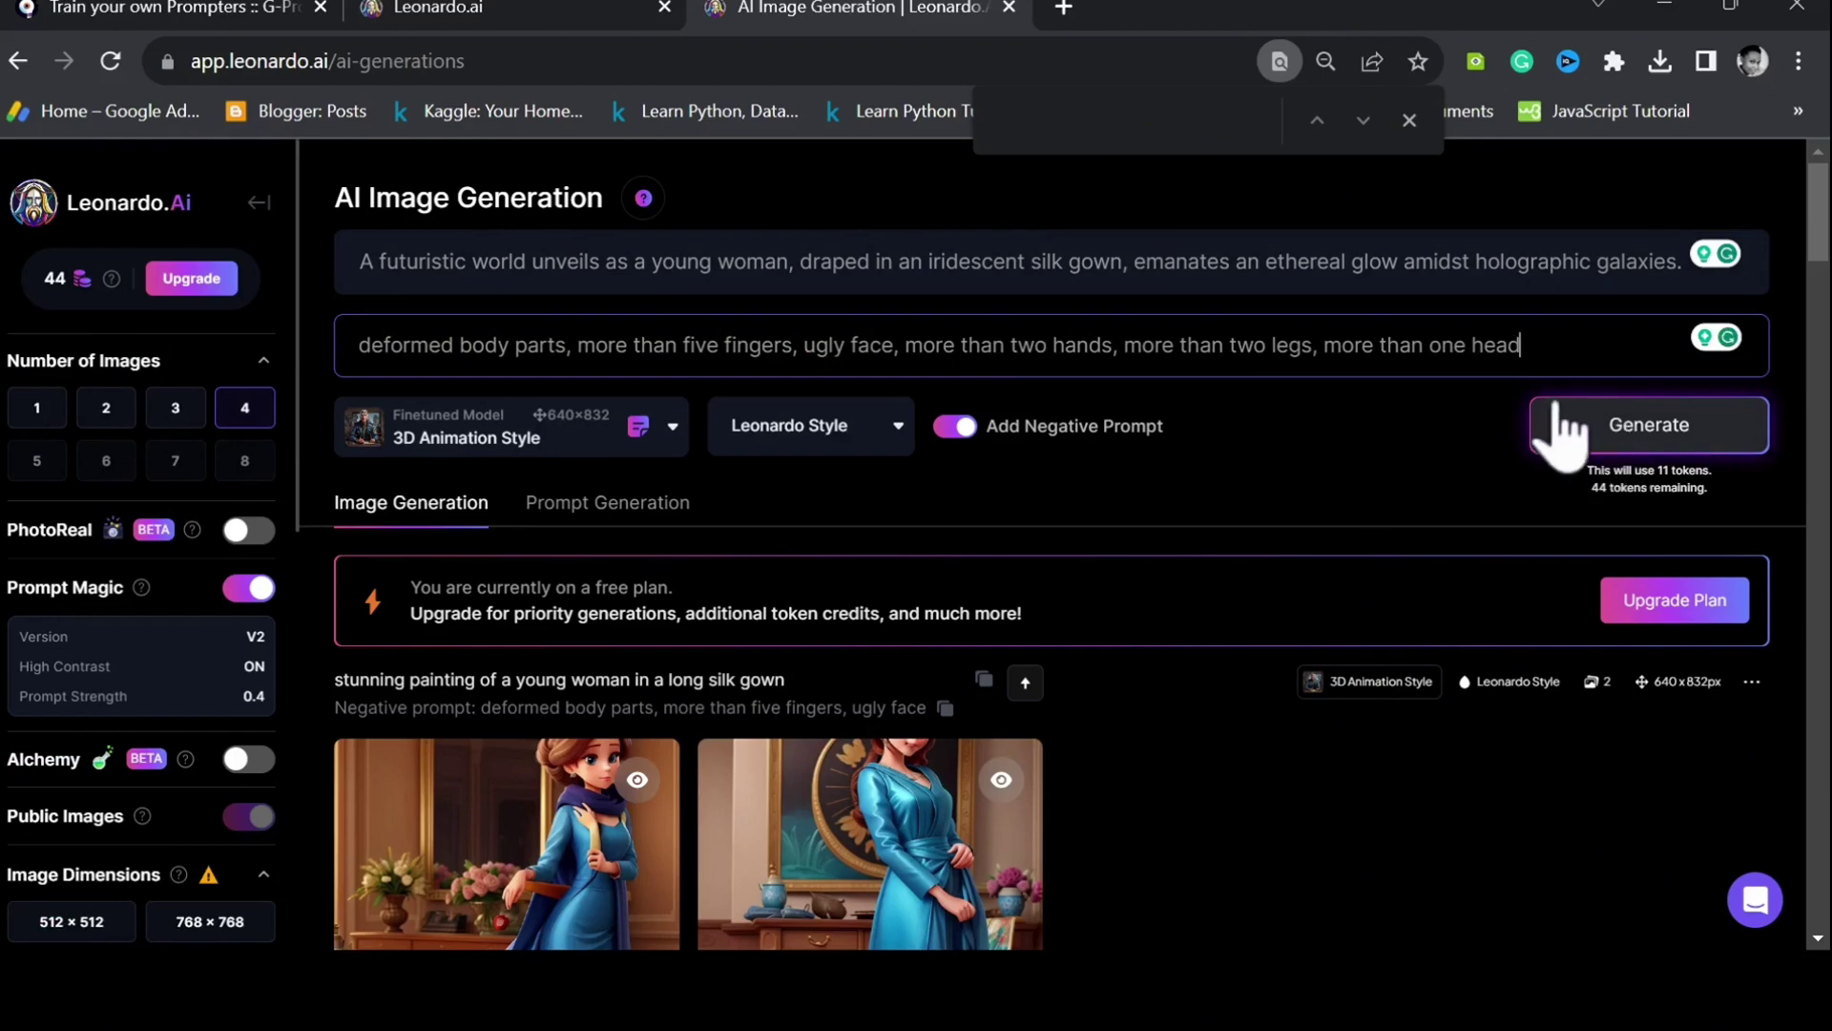
click(1623, 430)
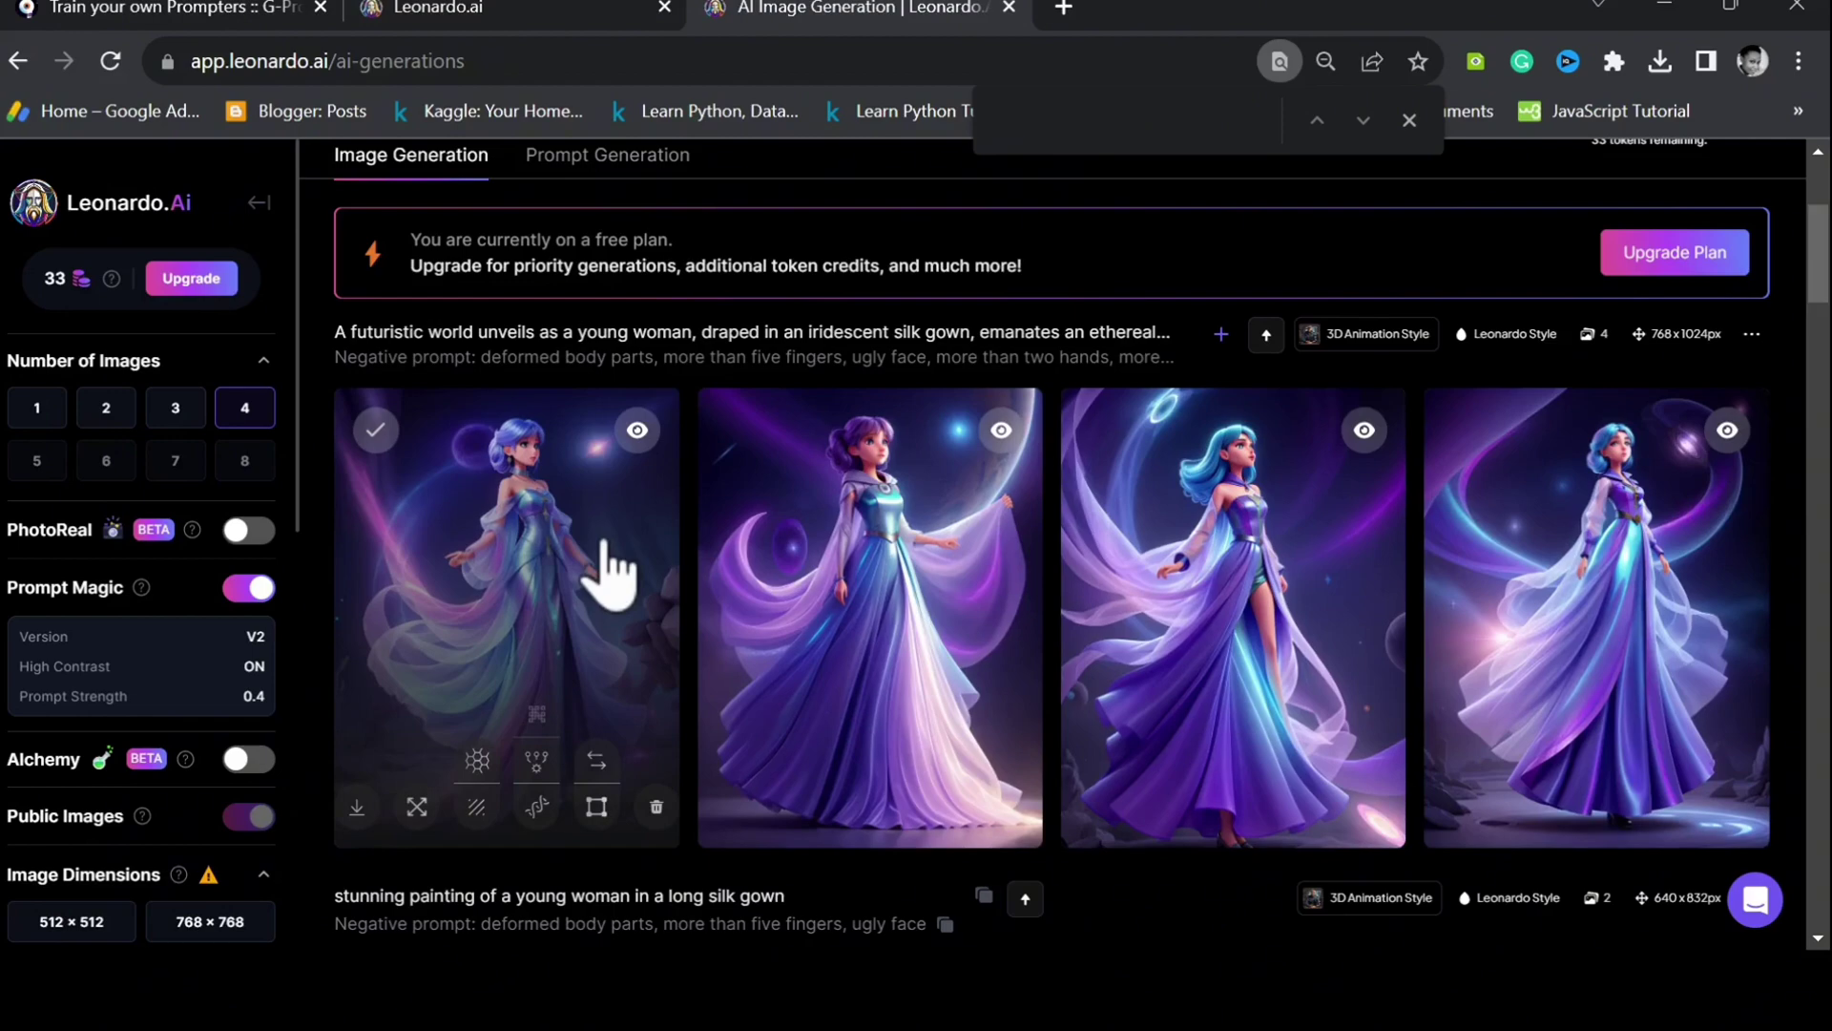
click(1726, 641)
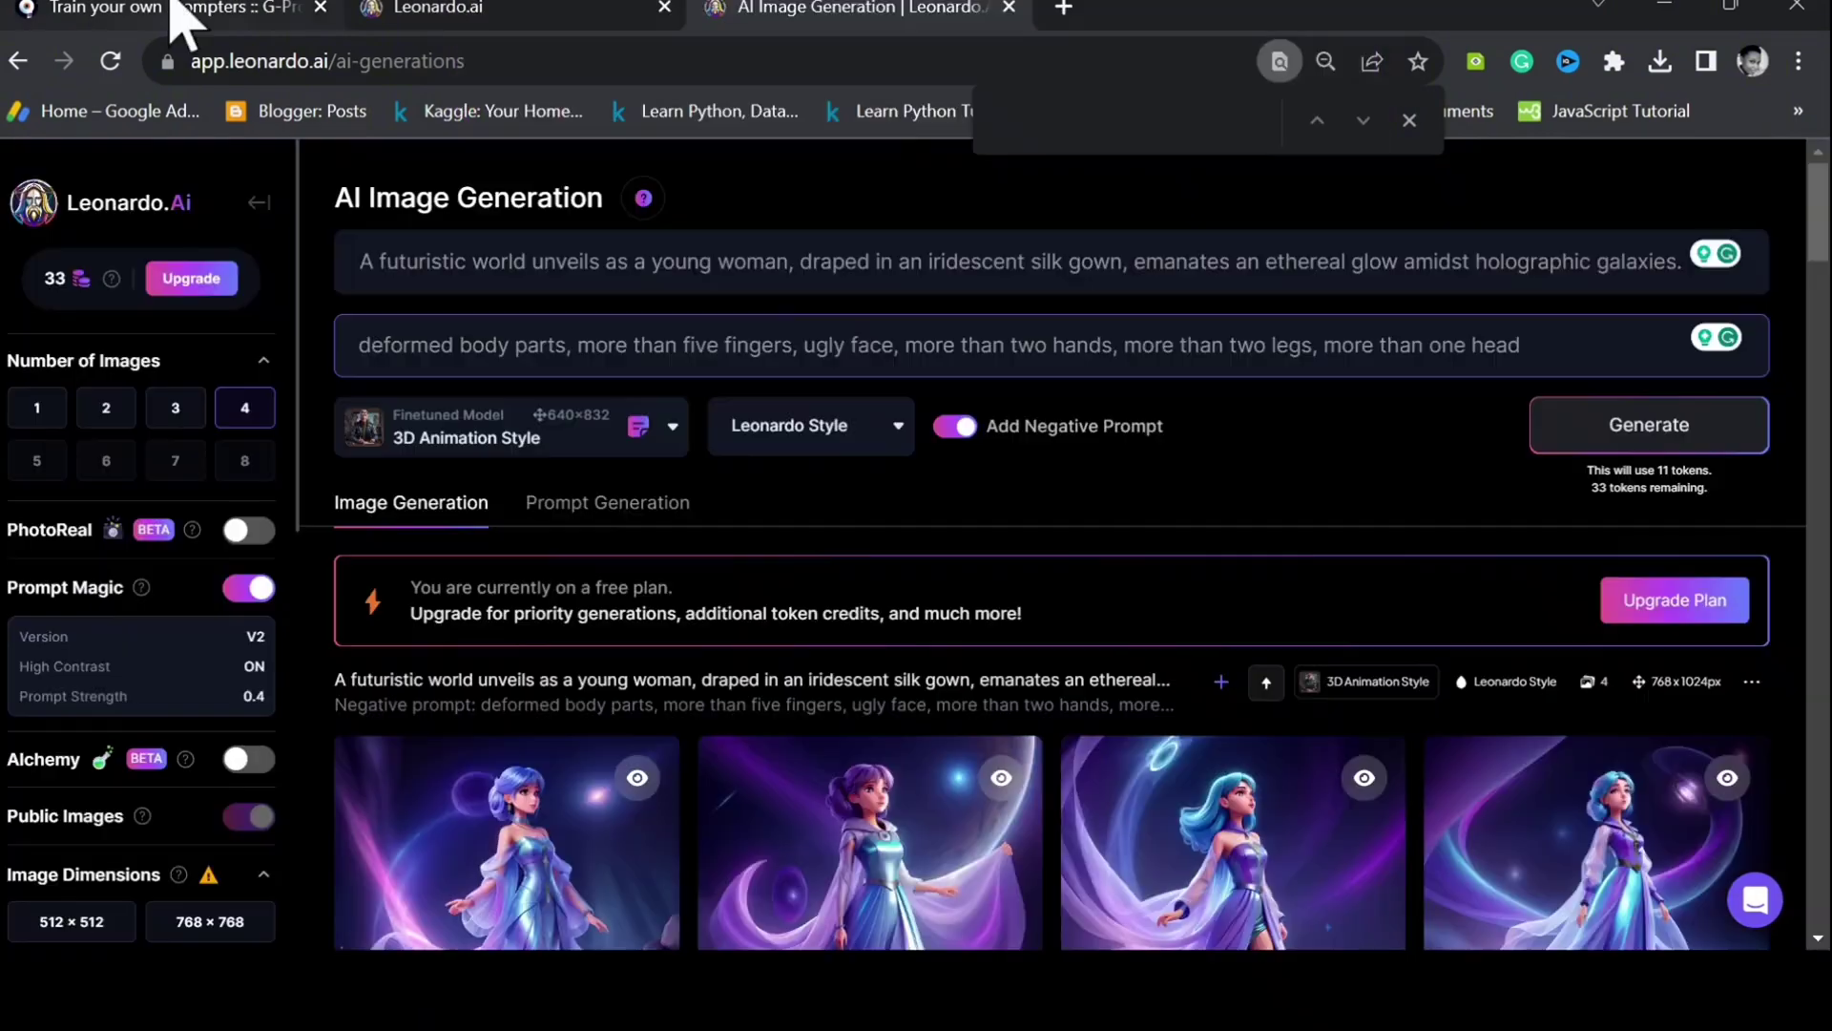
Step: Switch the G-Prompter artistic style to Realistic & Detailed
click(181, 11)
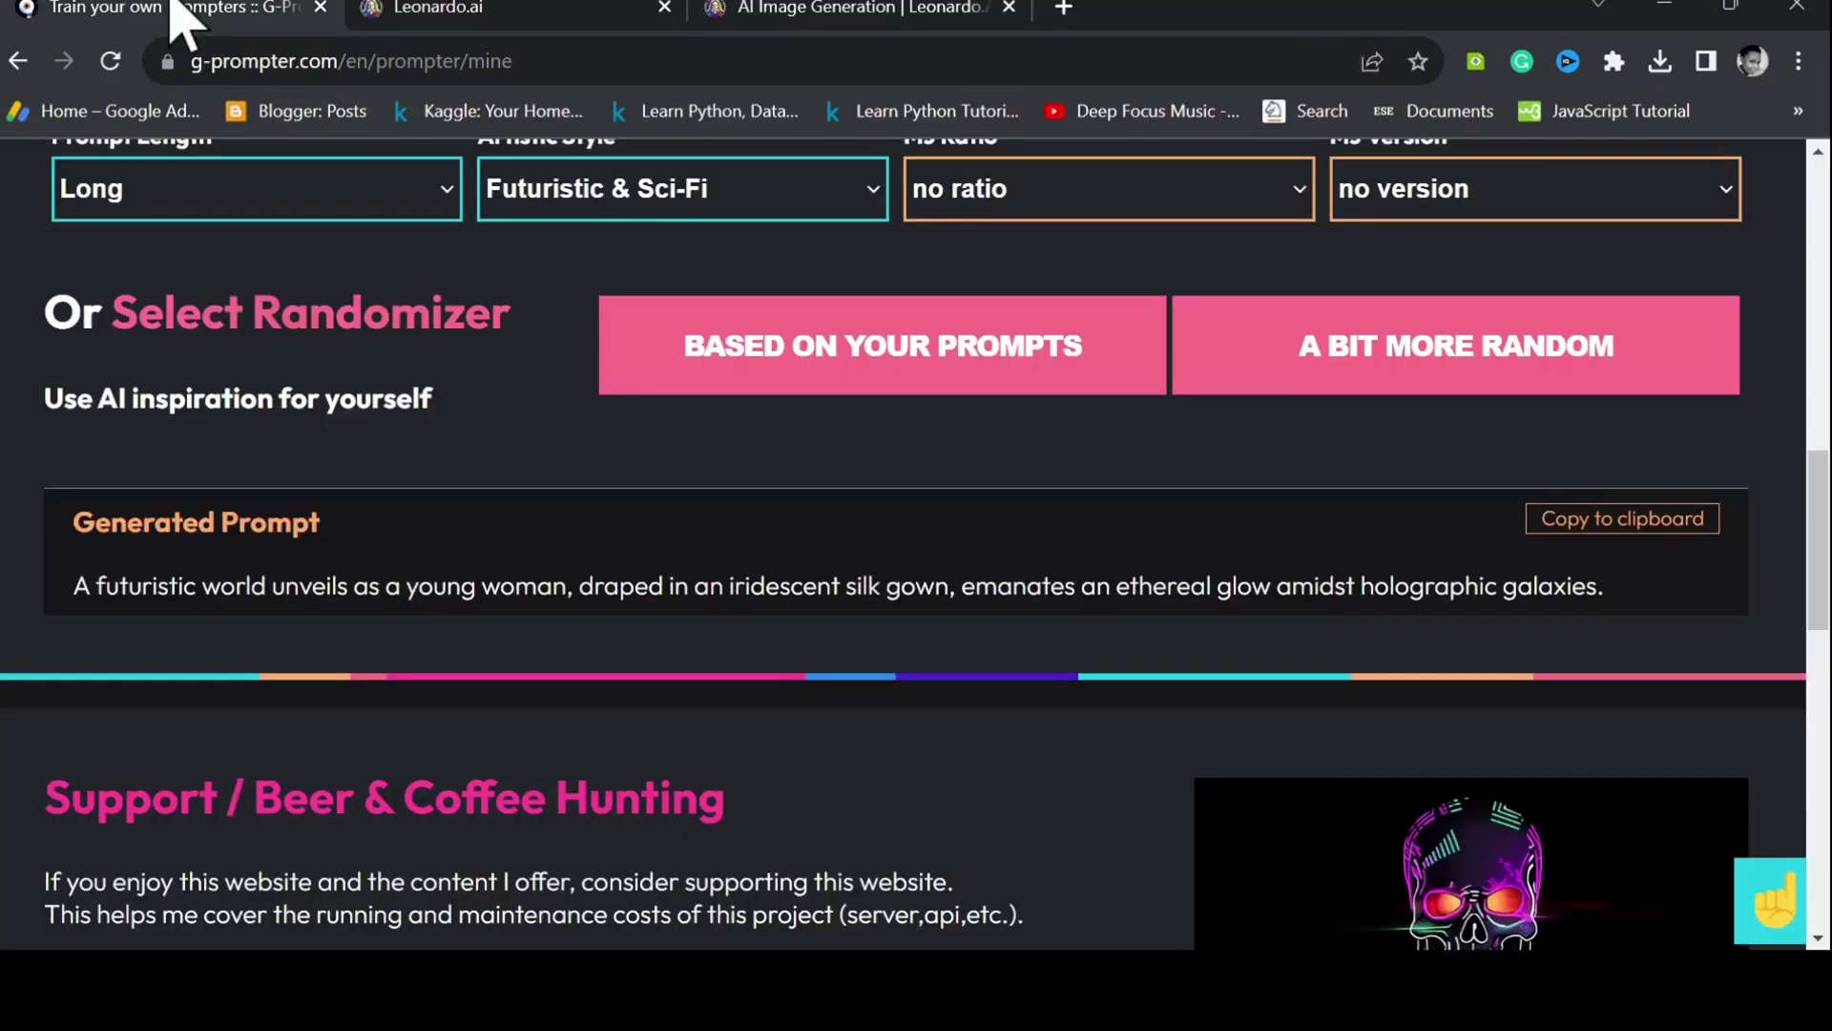
scroll(506, 644, down, 1)
scroll(505, 645, up, 3)
scroll(506, 644, down, 4)
scroll(506, 644, up, 10)
scroll(511, 647, down, 5)
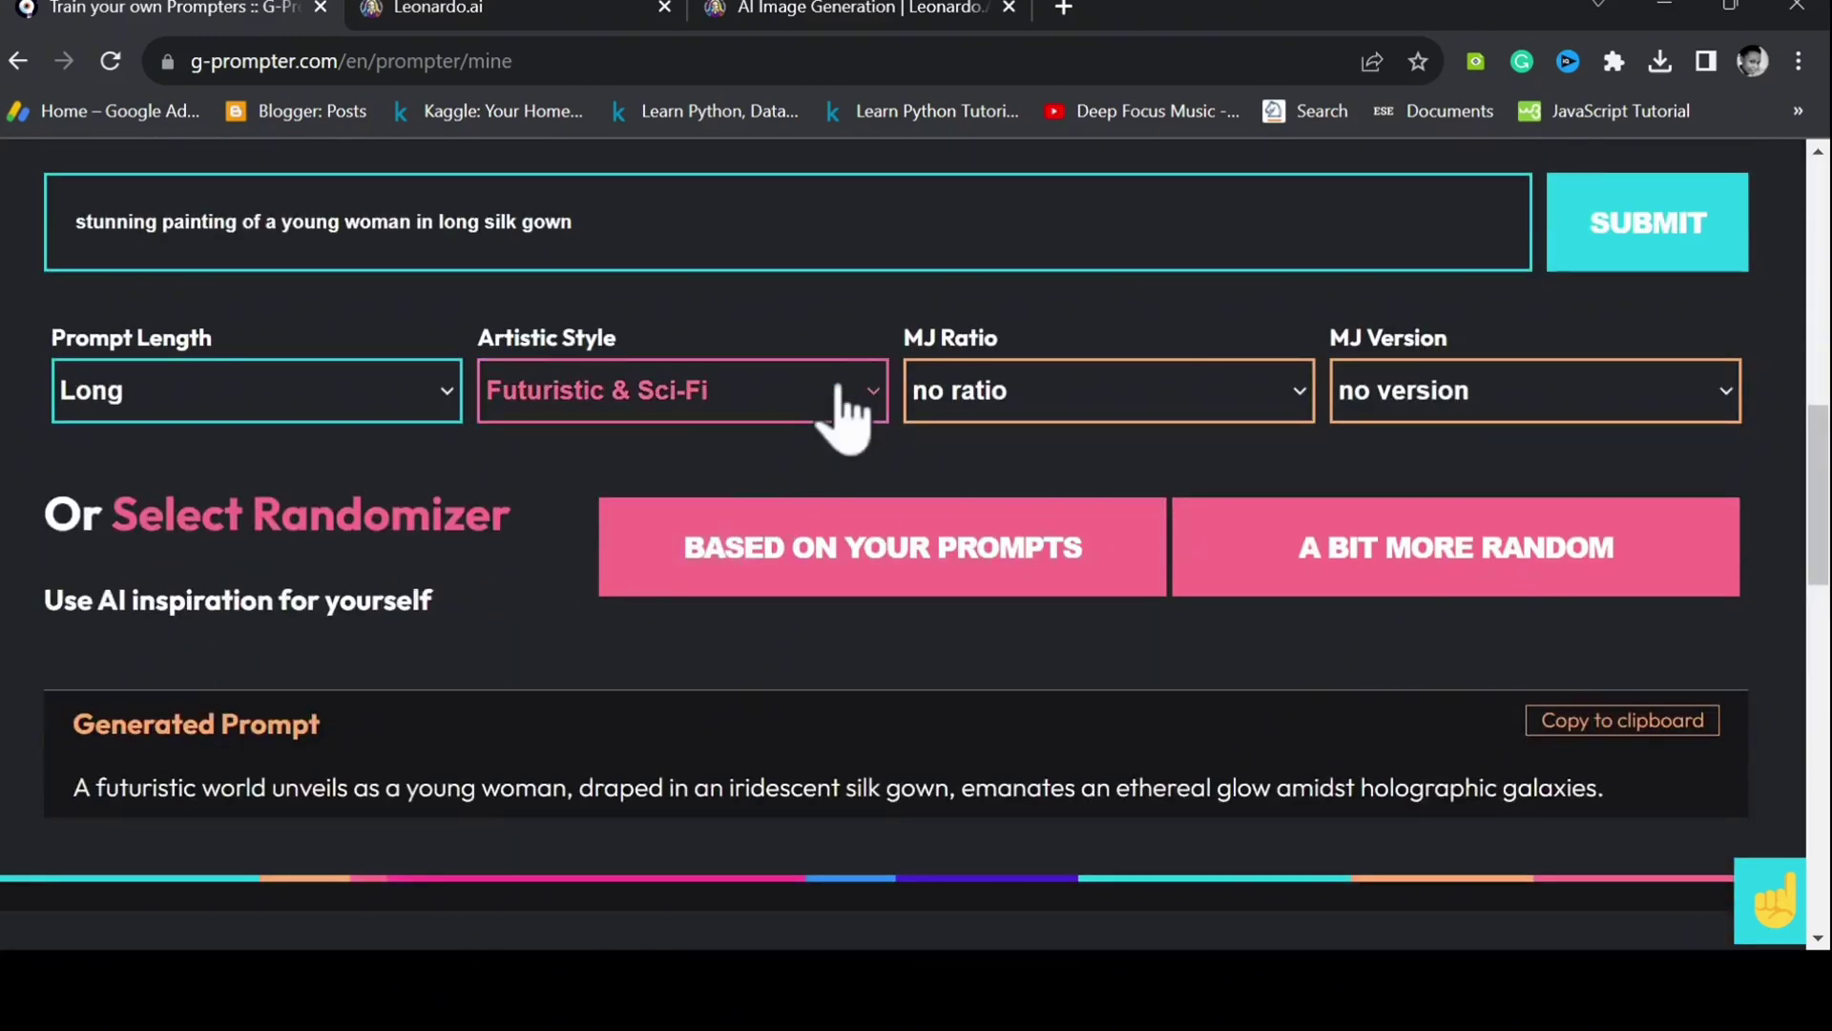
click(845, 401)
Step: Regenerate the silk-gown prompt and copy the new realistic prompt to the clipboard
scroll(1165, 757, down, 1)
scroll(1174, 757, up, 3)
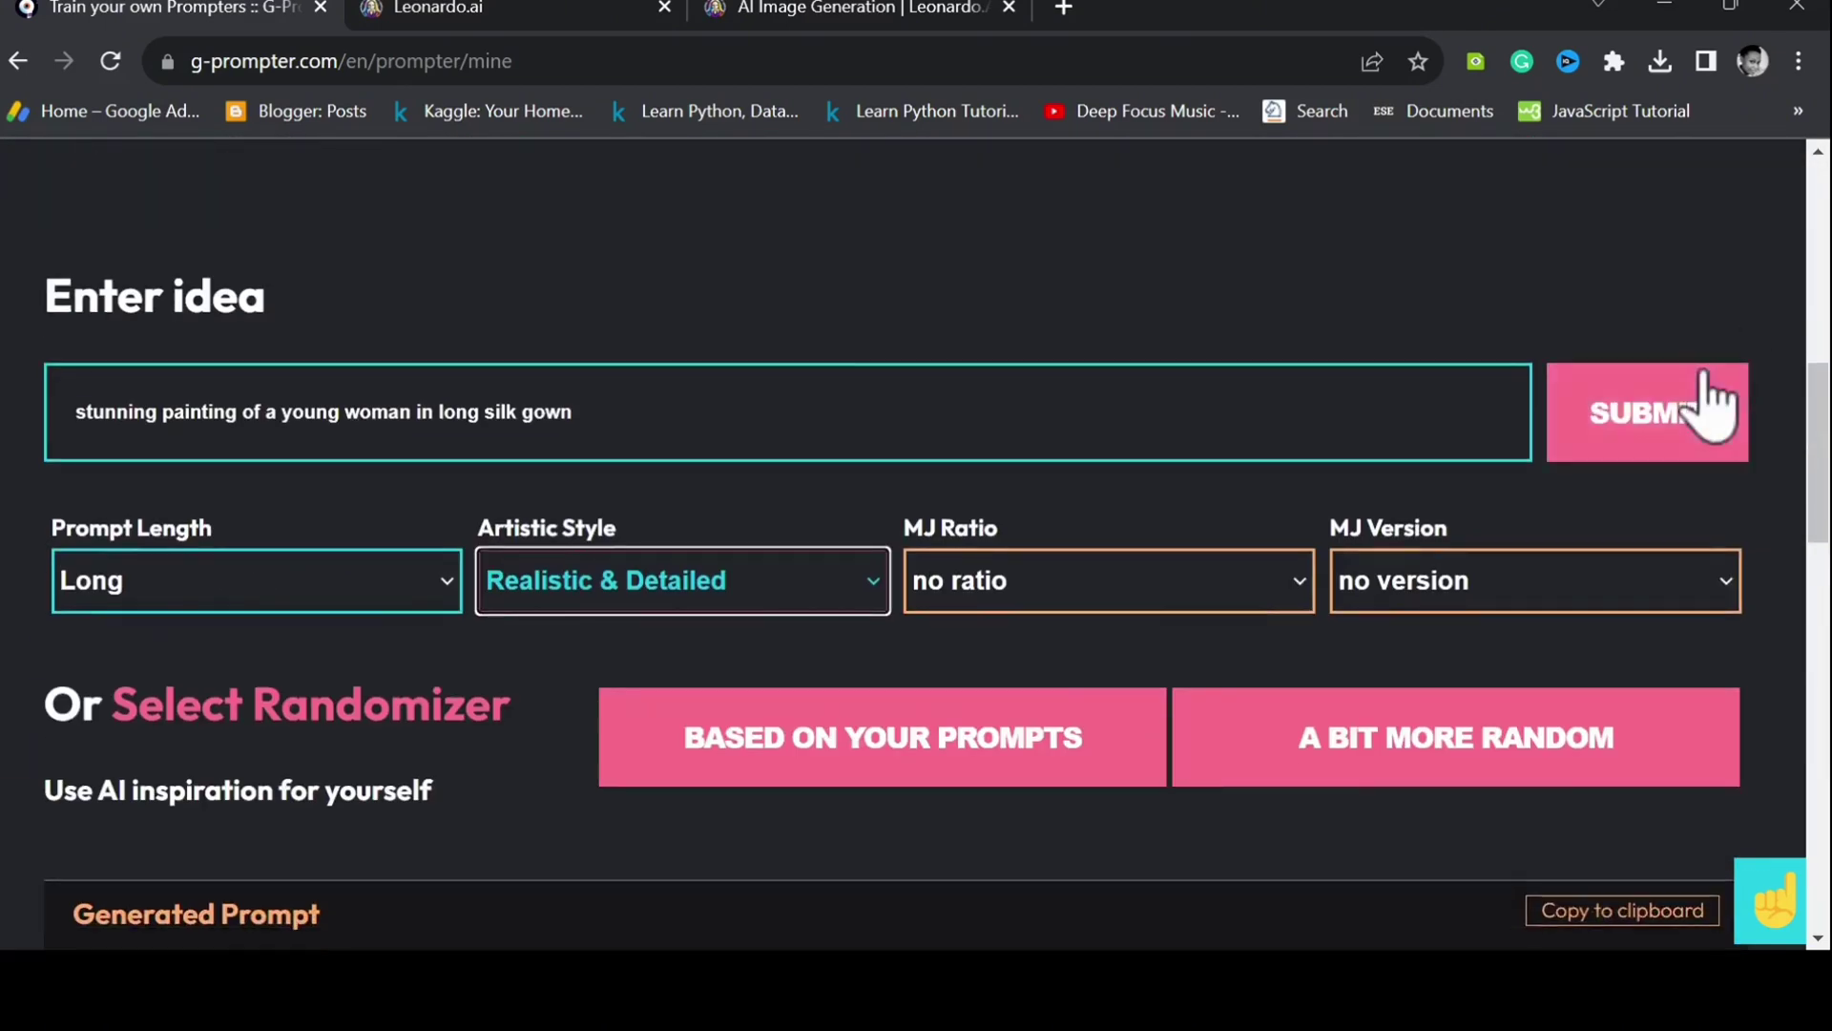
click(1705, 408)
scroll(1713, 401, down, 2)
click(1656, 678)
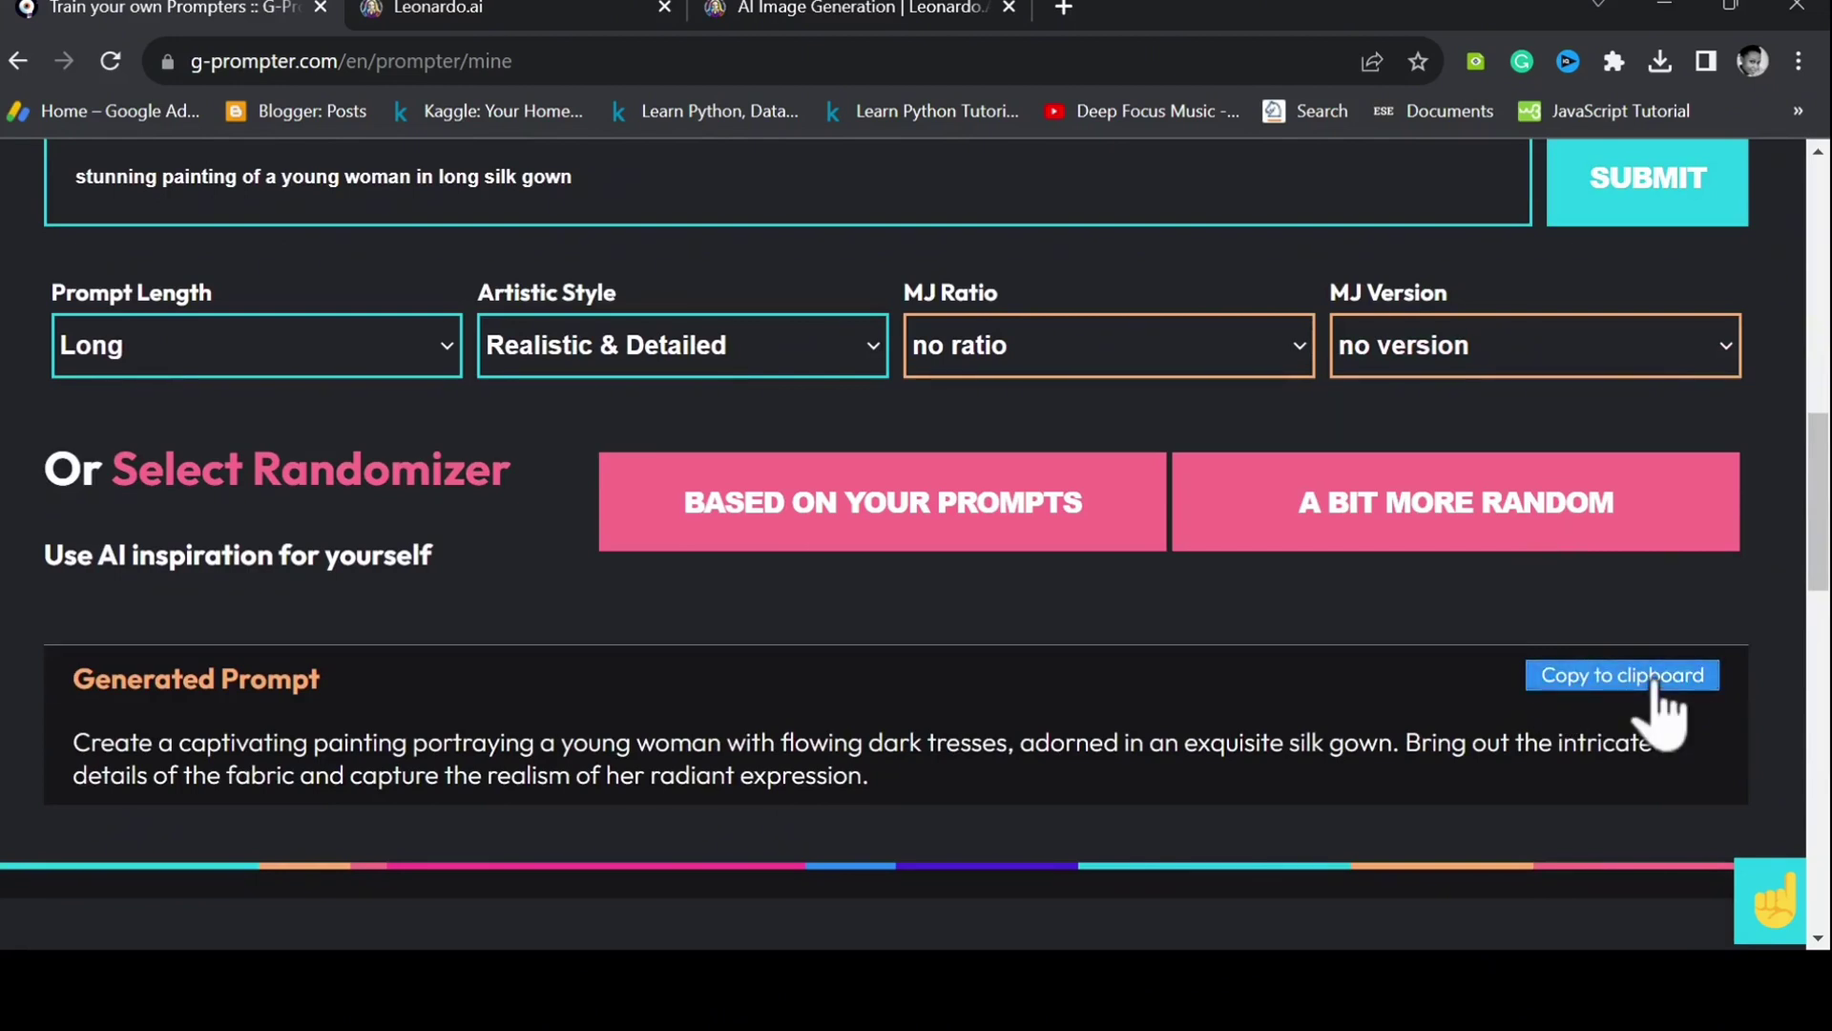
click(1658, 678)
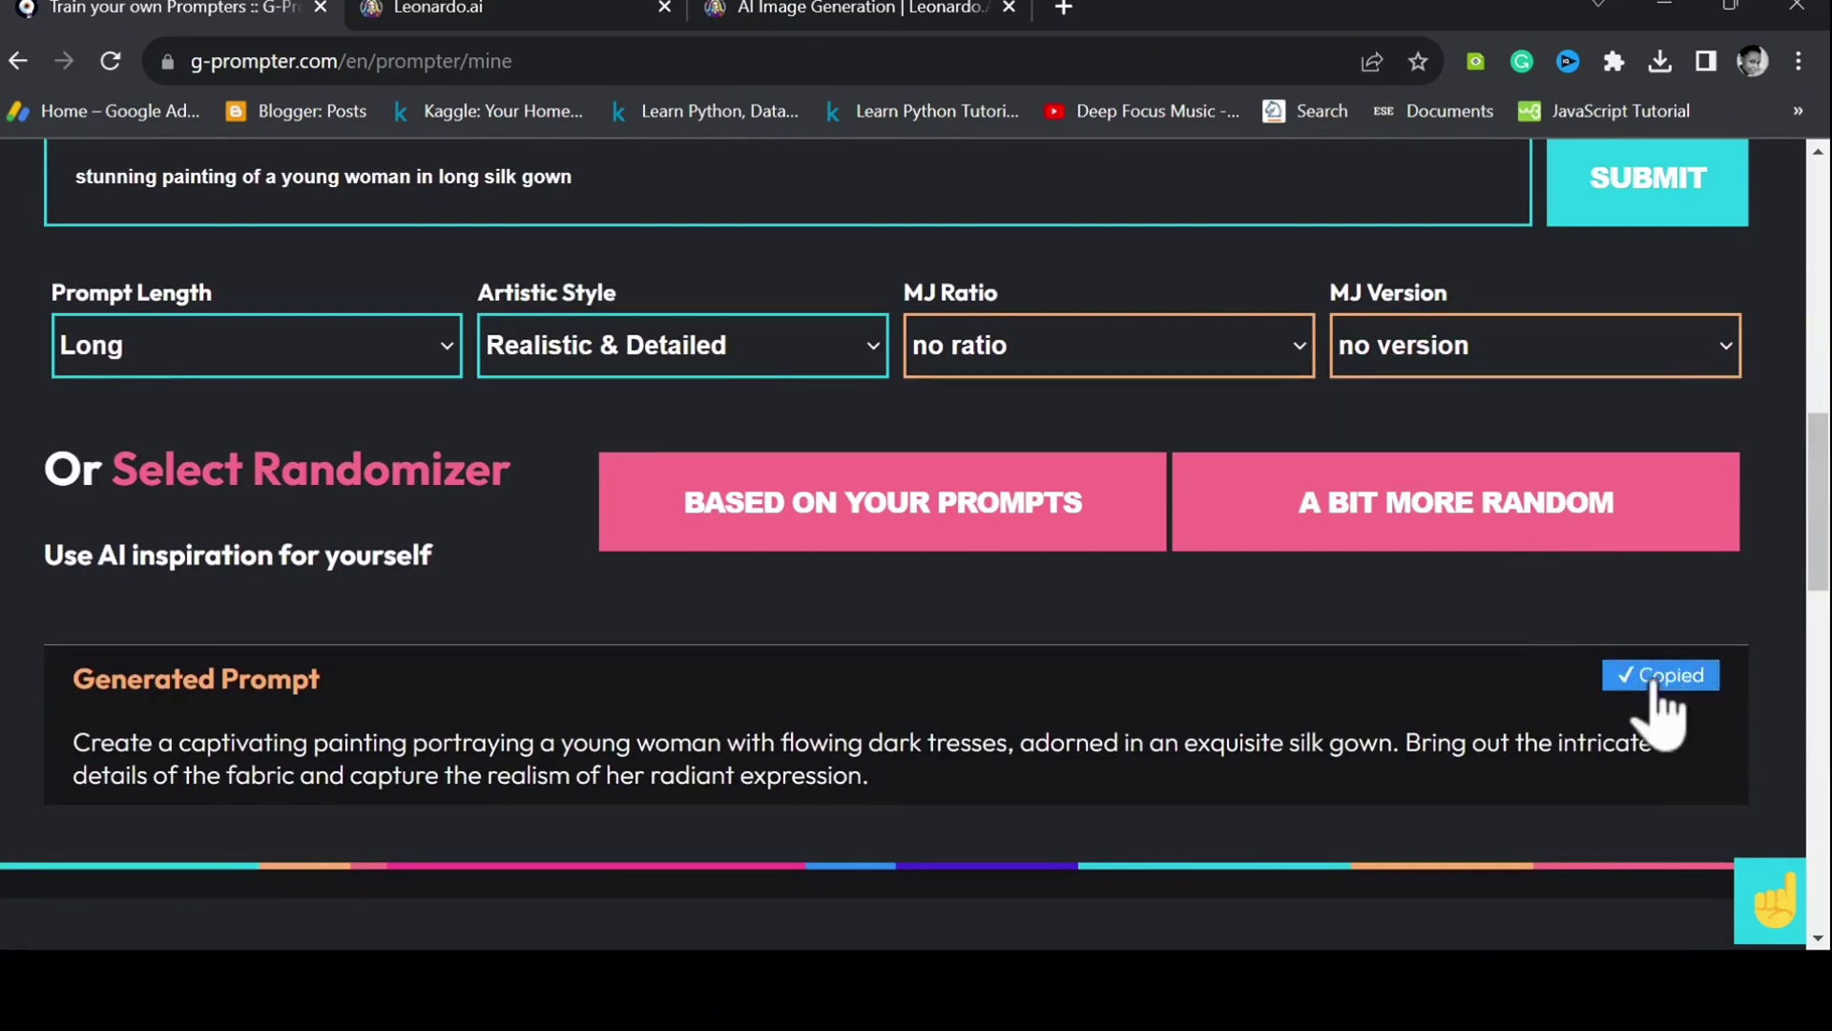
Step: Replace the Leonardo prompt with the realistic dark-tressed silk-gown prompt and generate four images
click(800, 14)
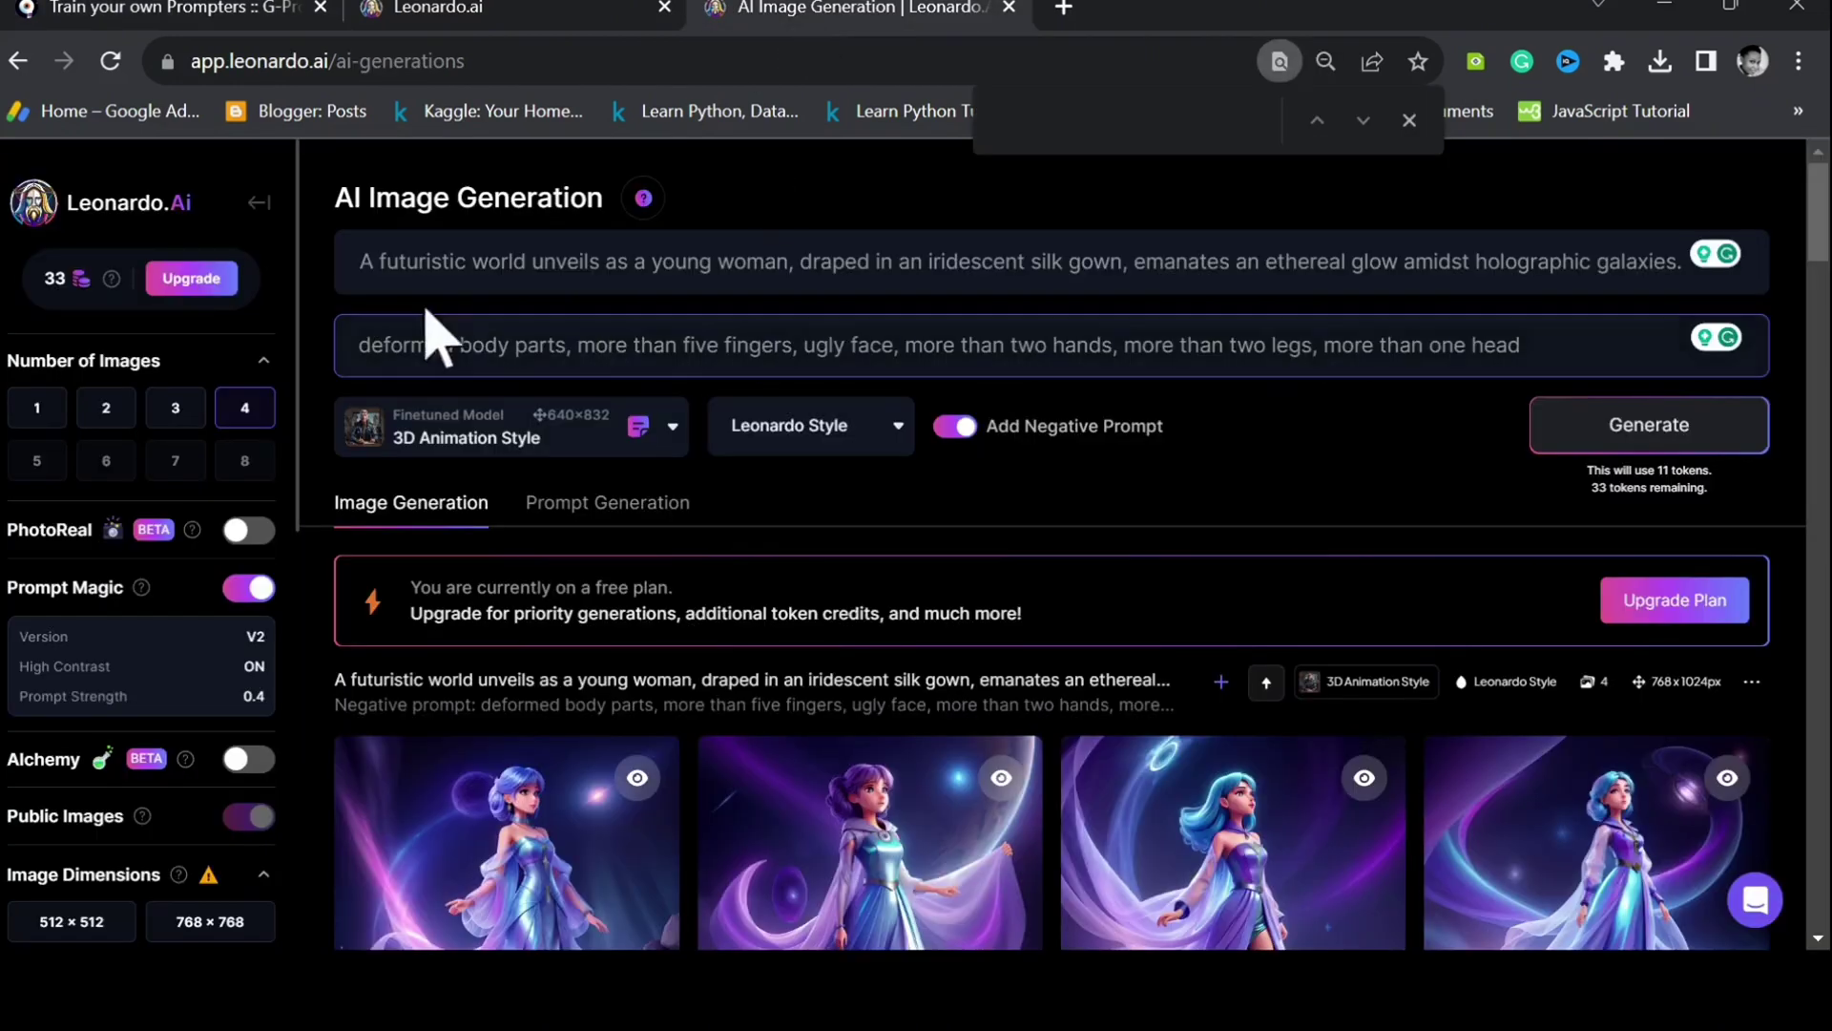
click(376, 258)
key(ctrl+a)
text(Create a captivating painting portraying a young woman with flowing dark tresses, adorned in an exquisite silk gown. Bring out the intricate details of the fabric and capture the realism of her radiant expression.)
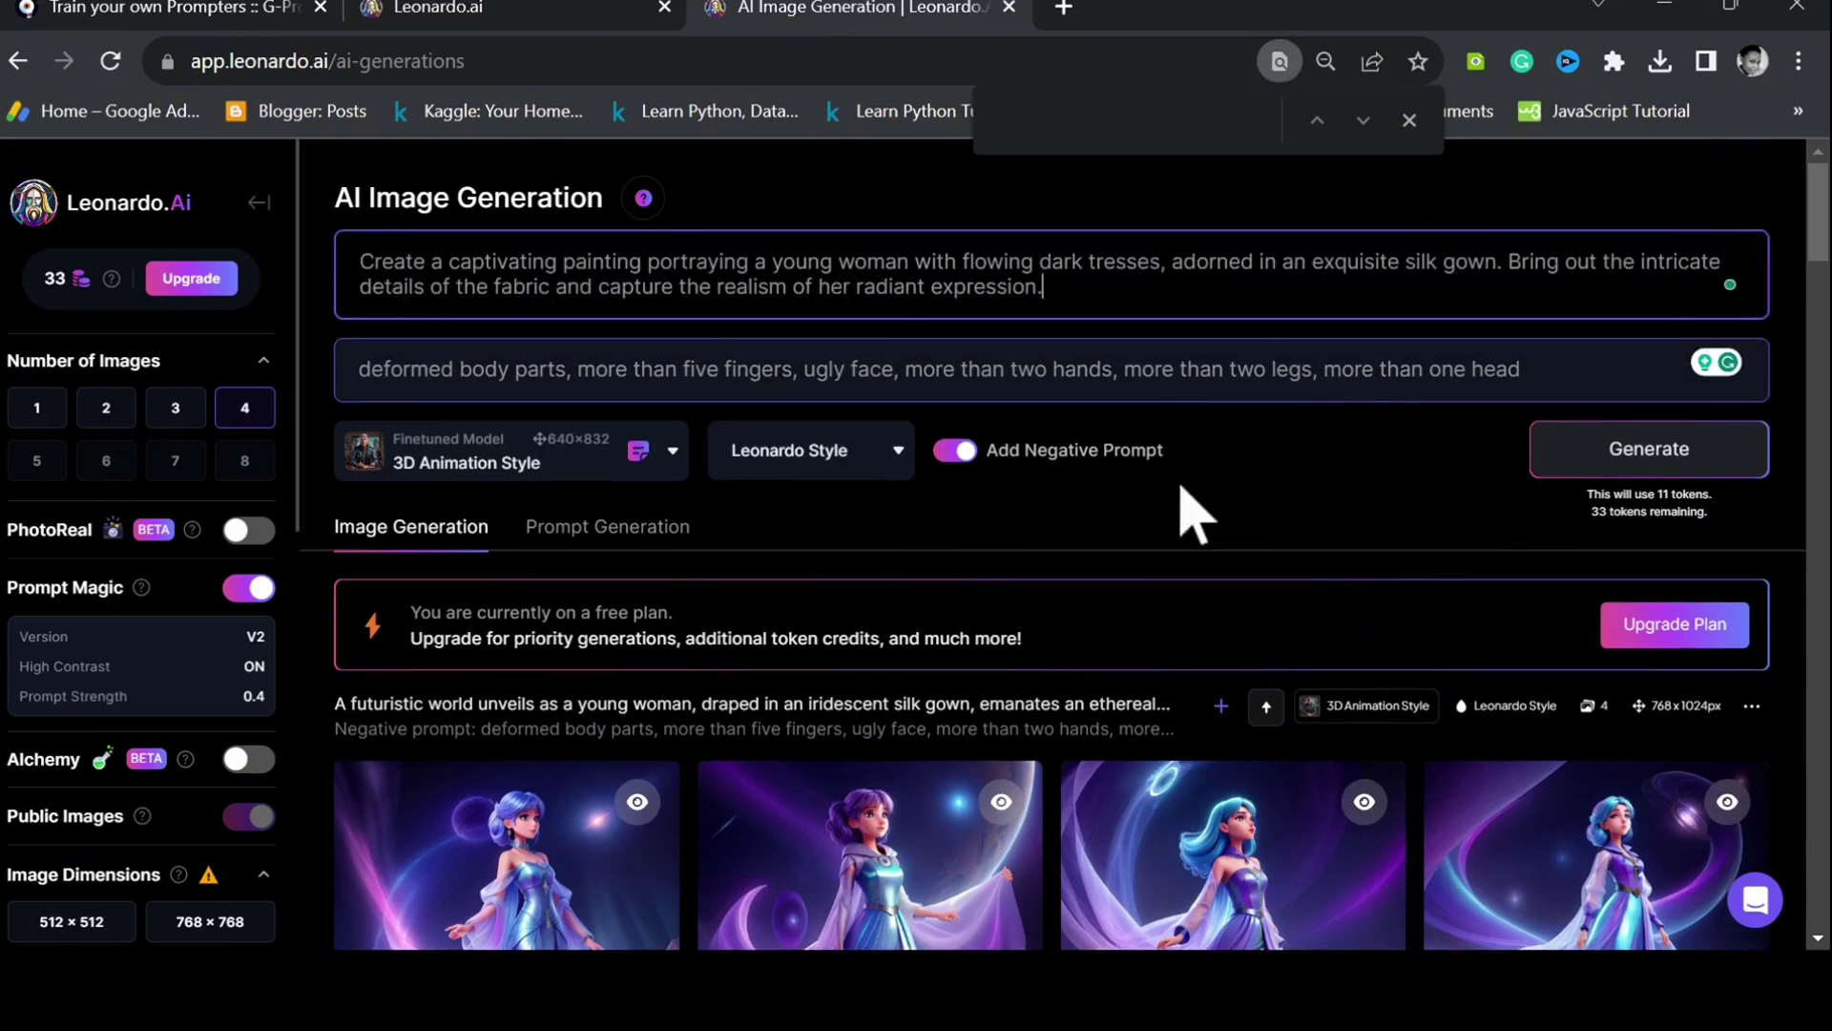
click(1615, 468)
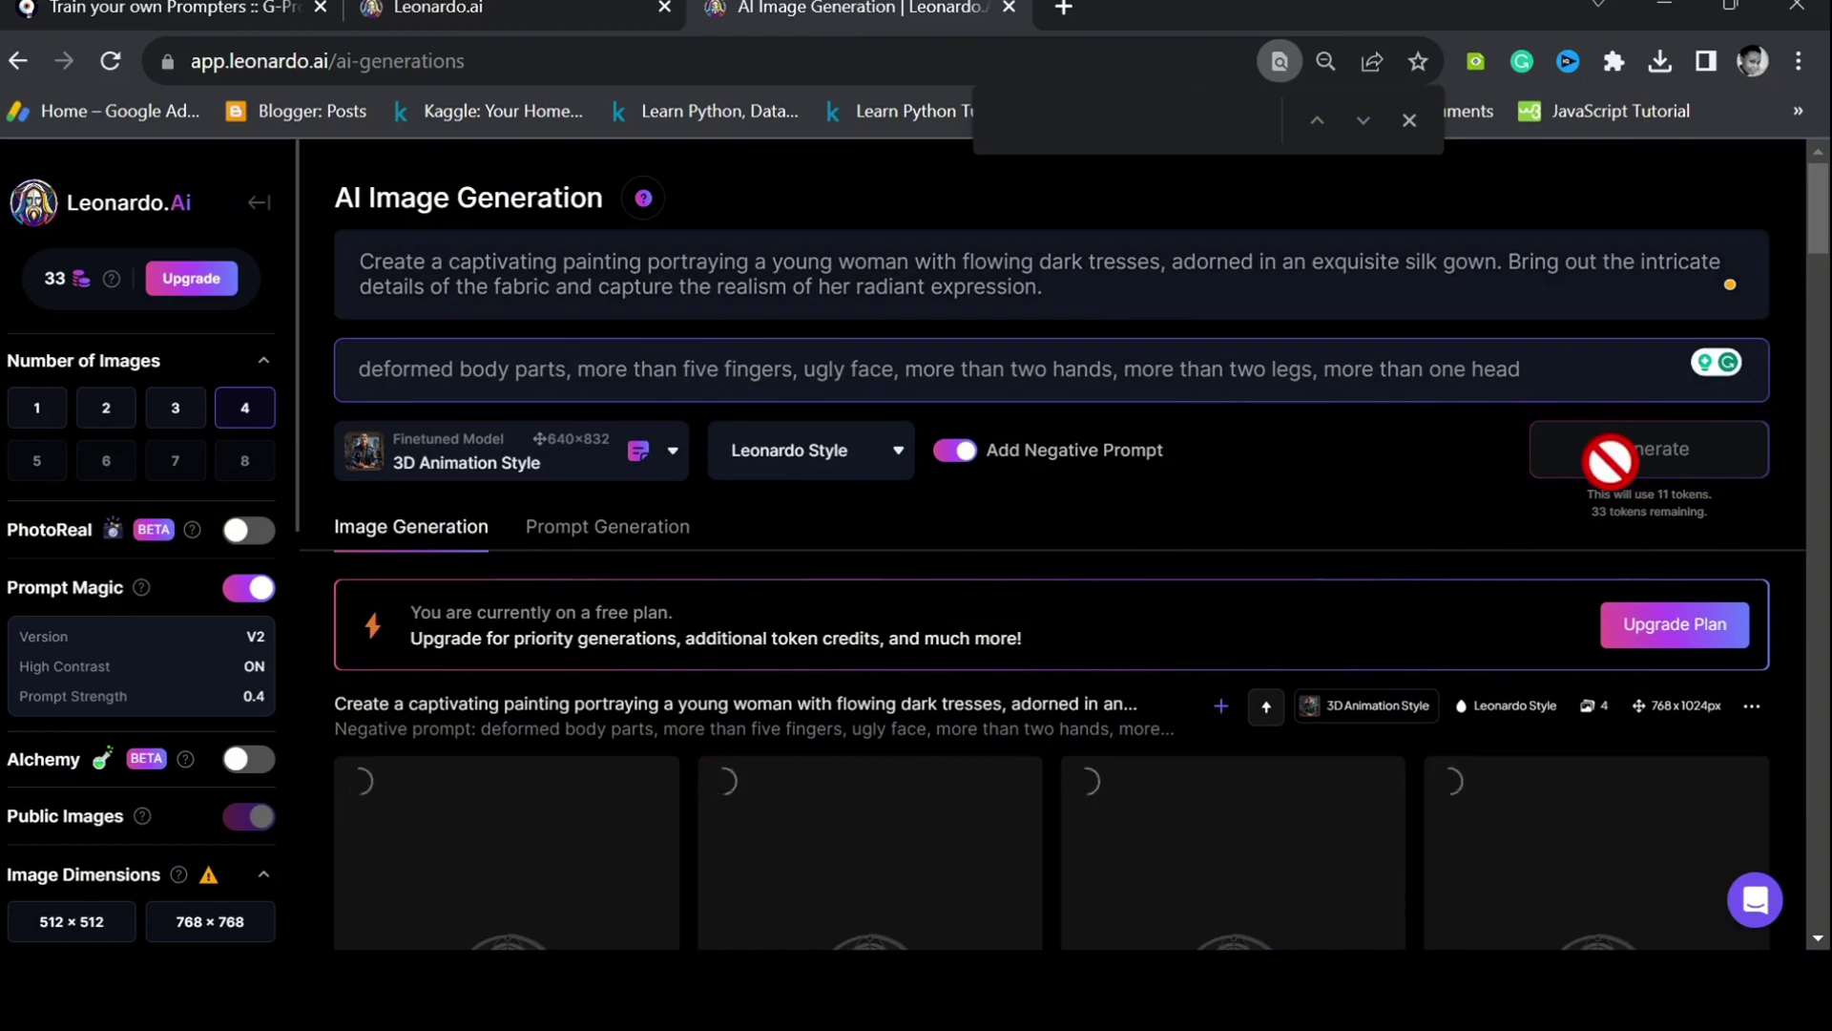
scroll(1279, 420, down, 3)
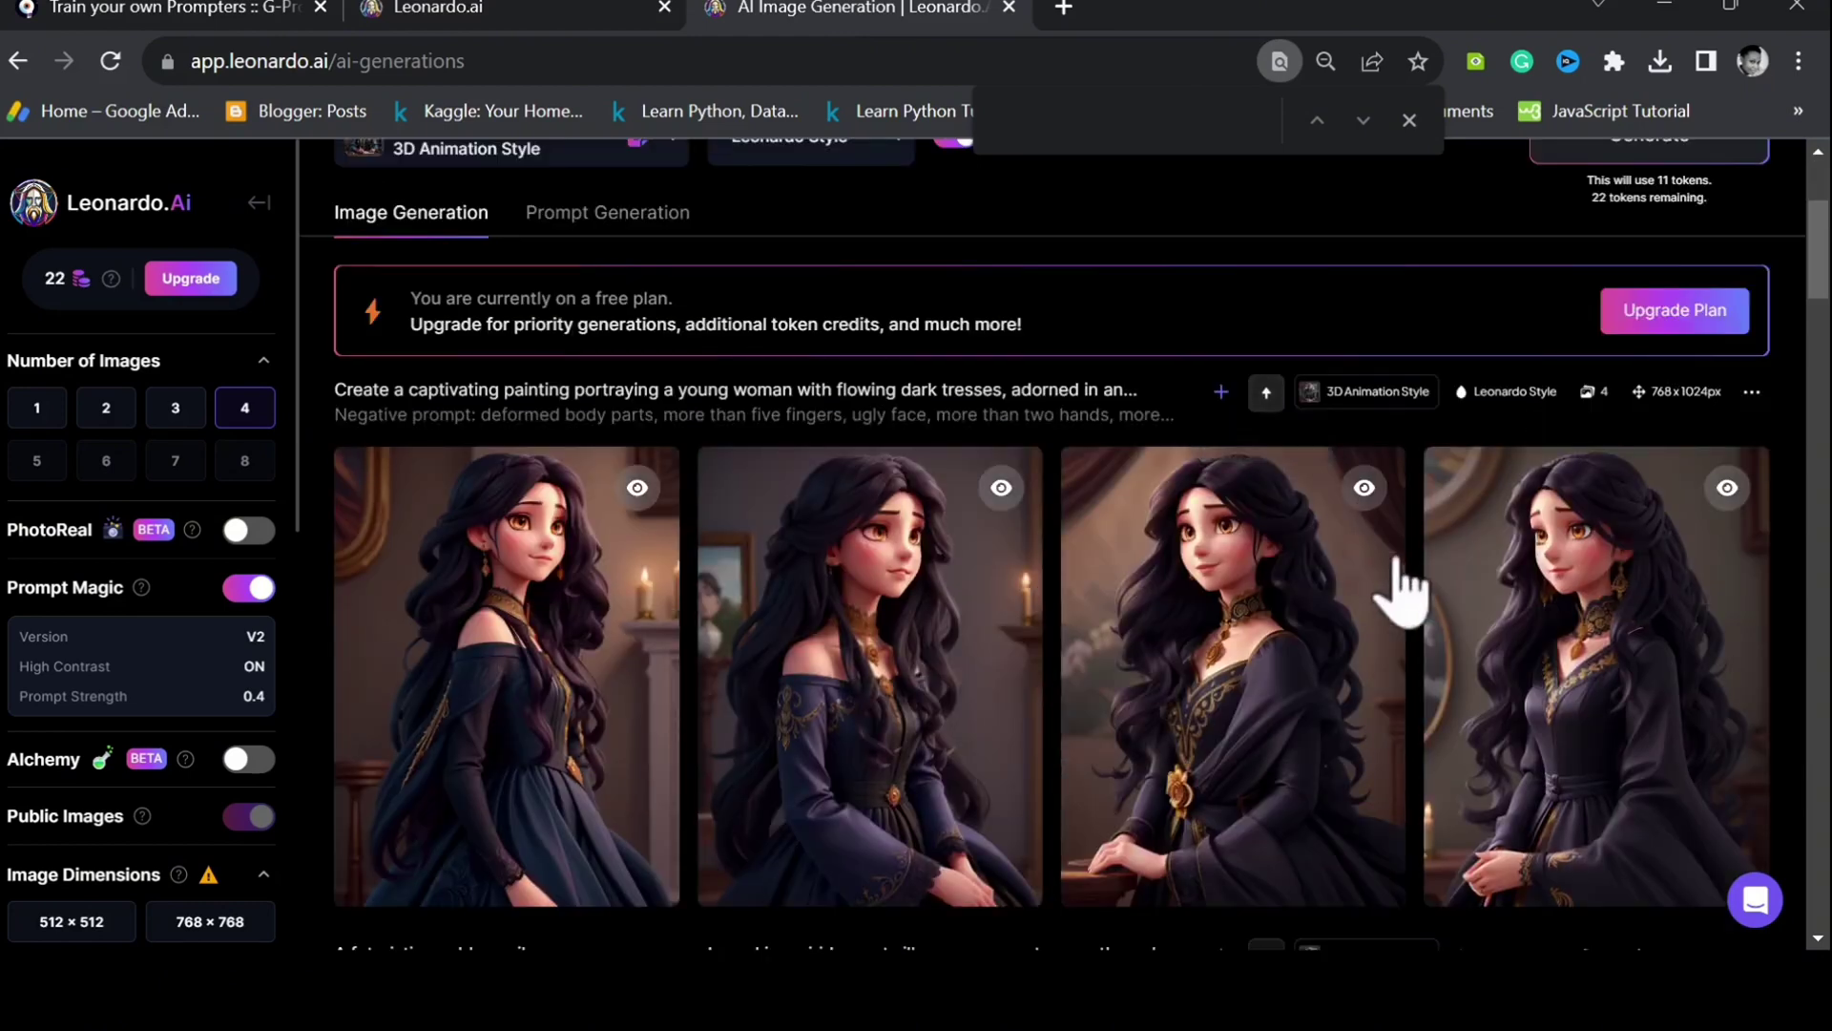
scroll(1403, 593, down, 2)
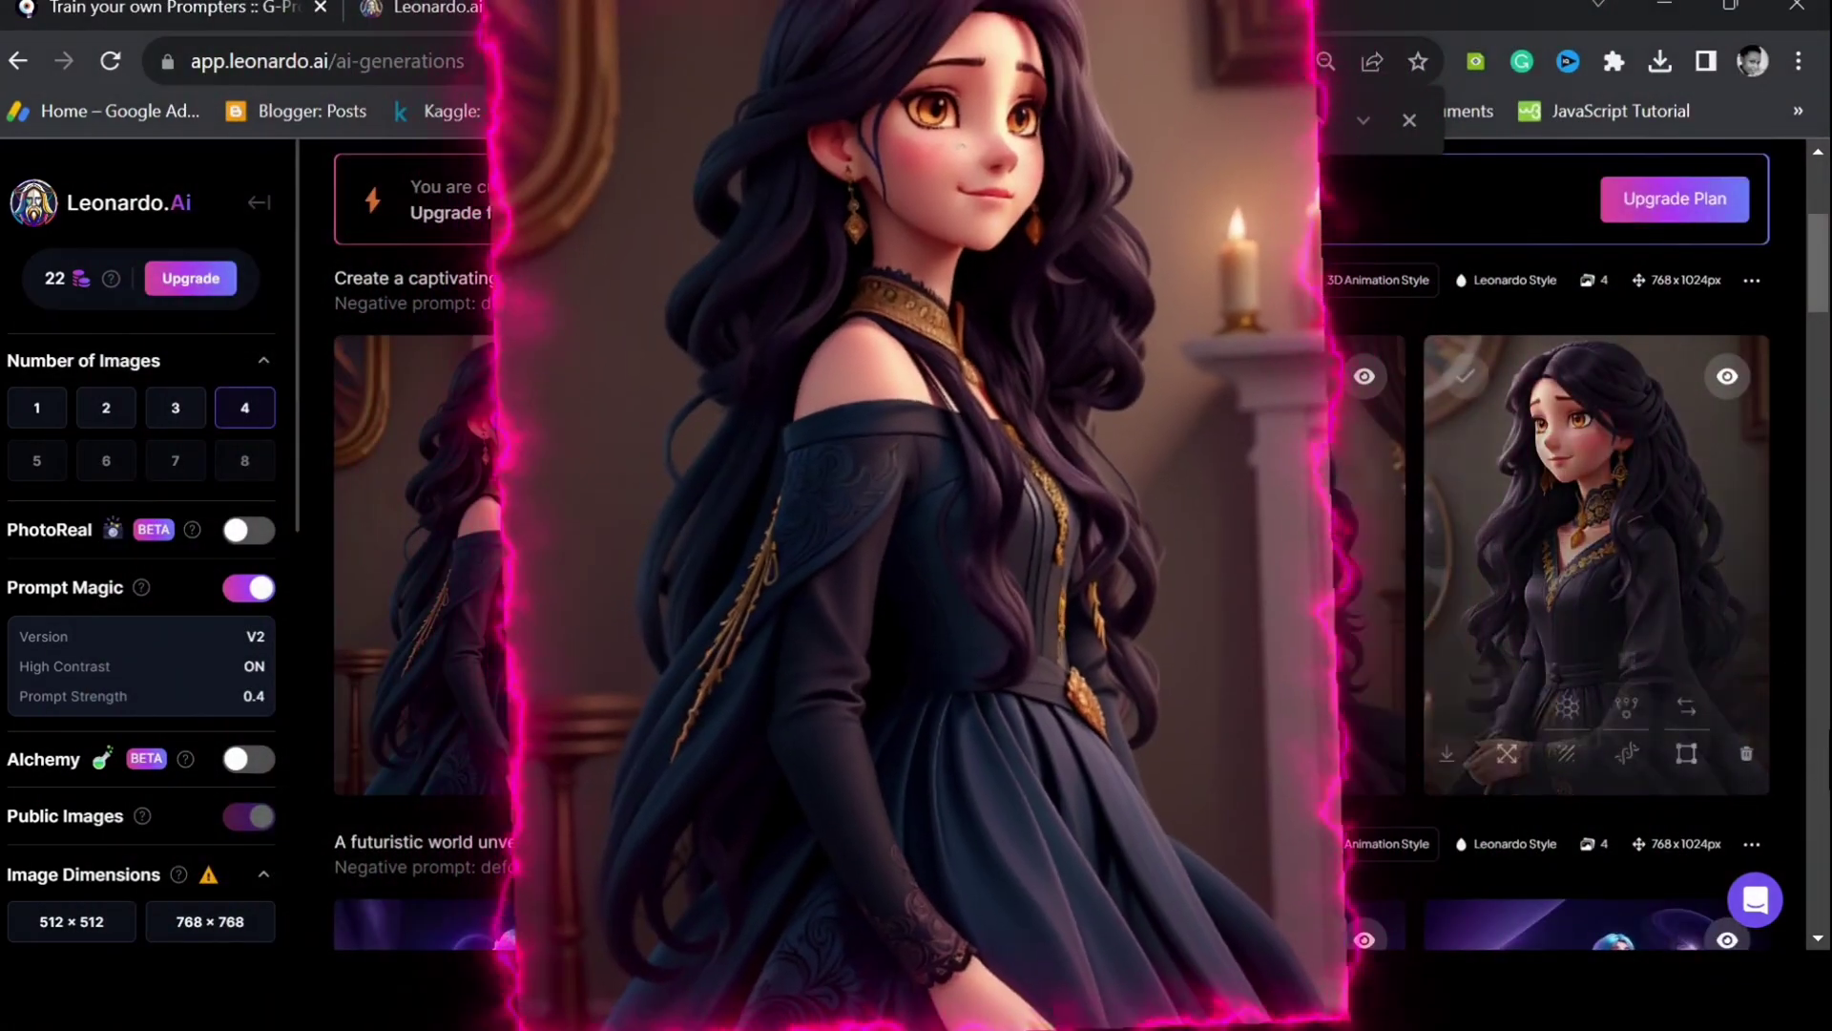